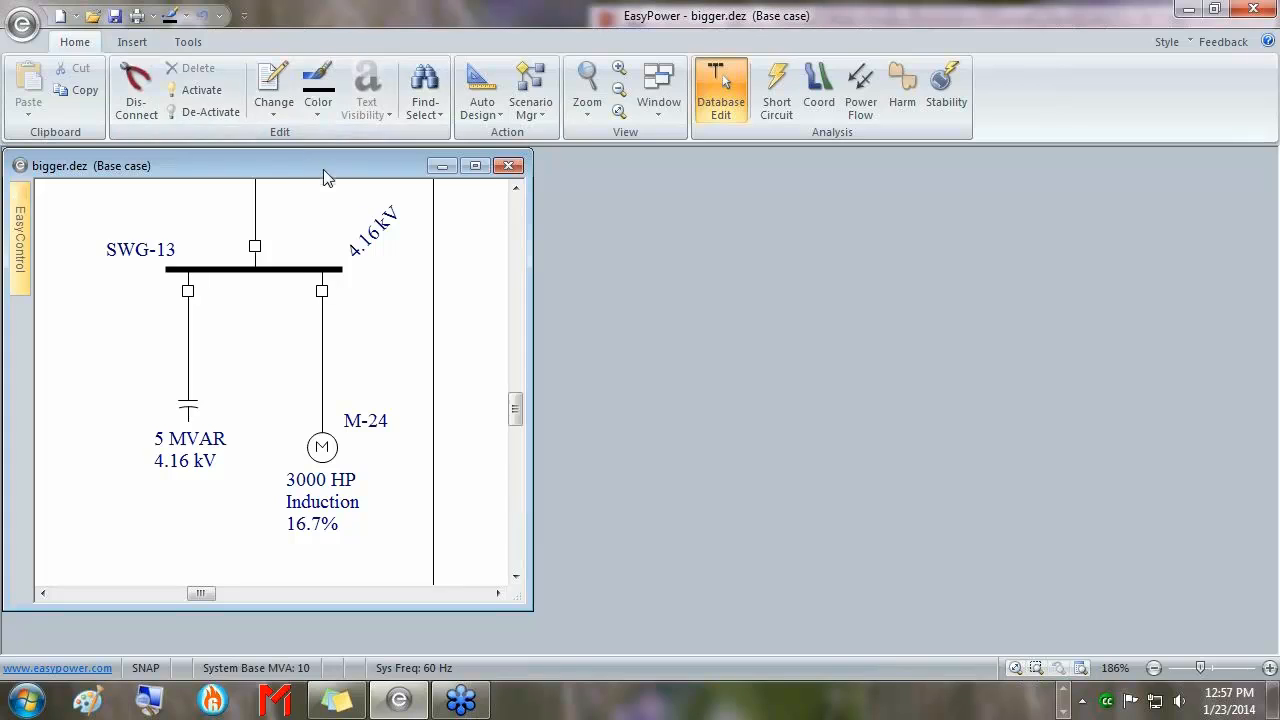
Switch to Stability analysis and enlarge the one-line window so motor M-24 and its power values fit
drag(320, 168, 336, 184)
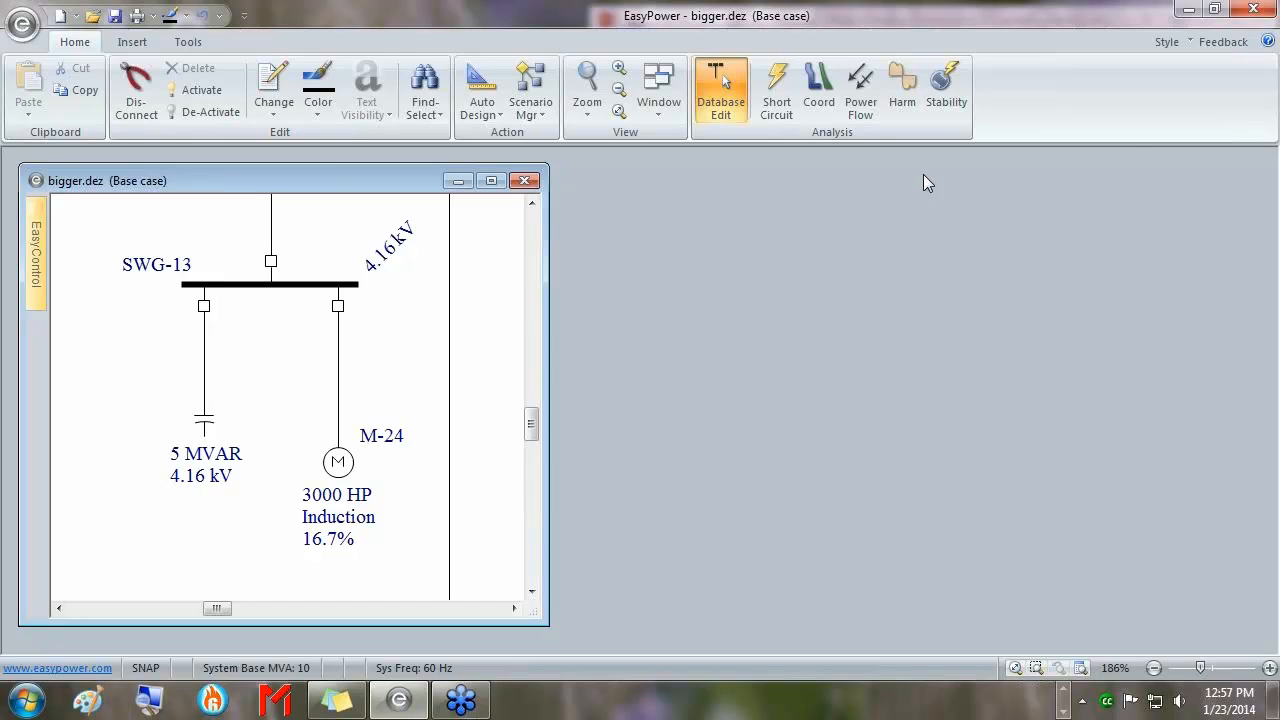
click(947, 97)
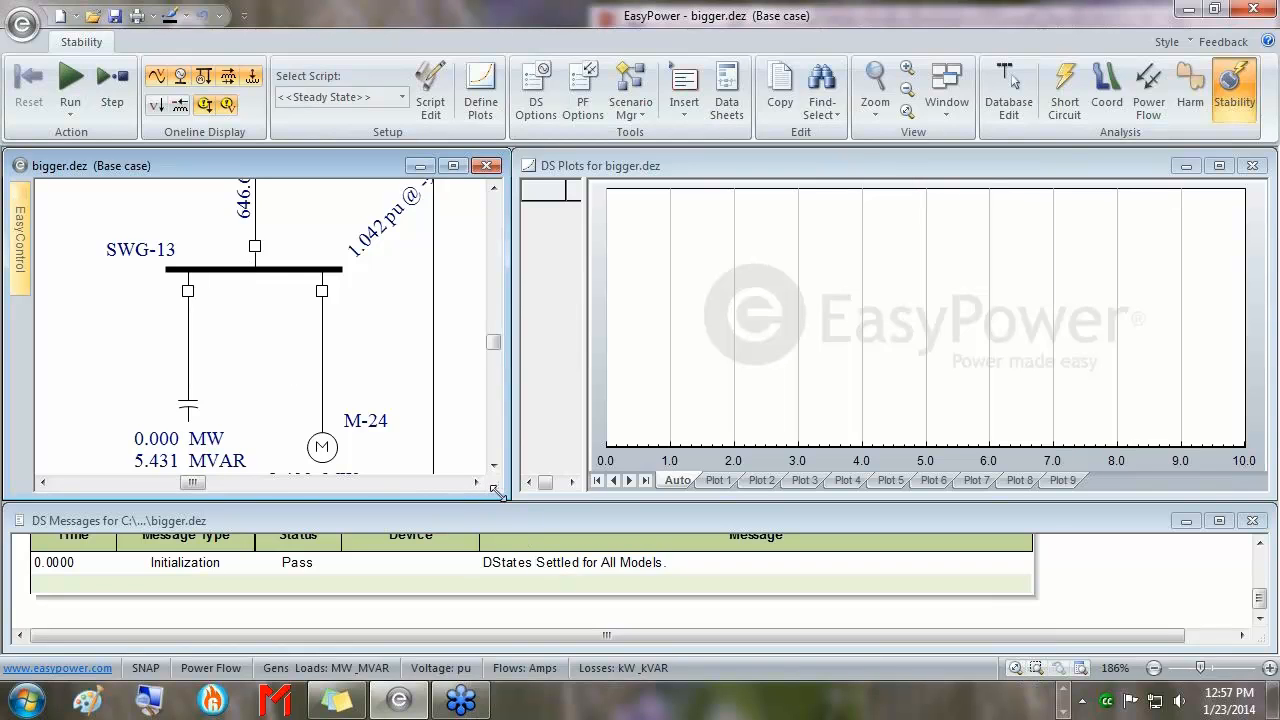
drag(496, 490, 515, 556)
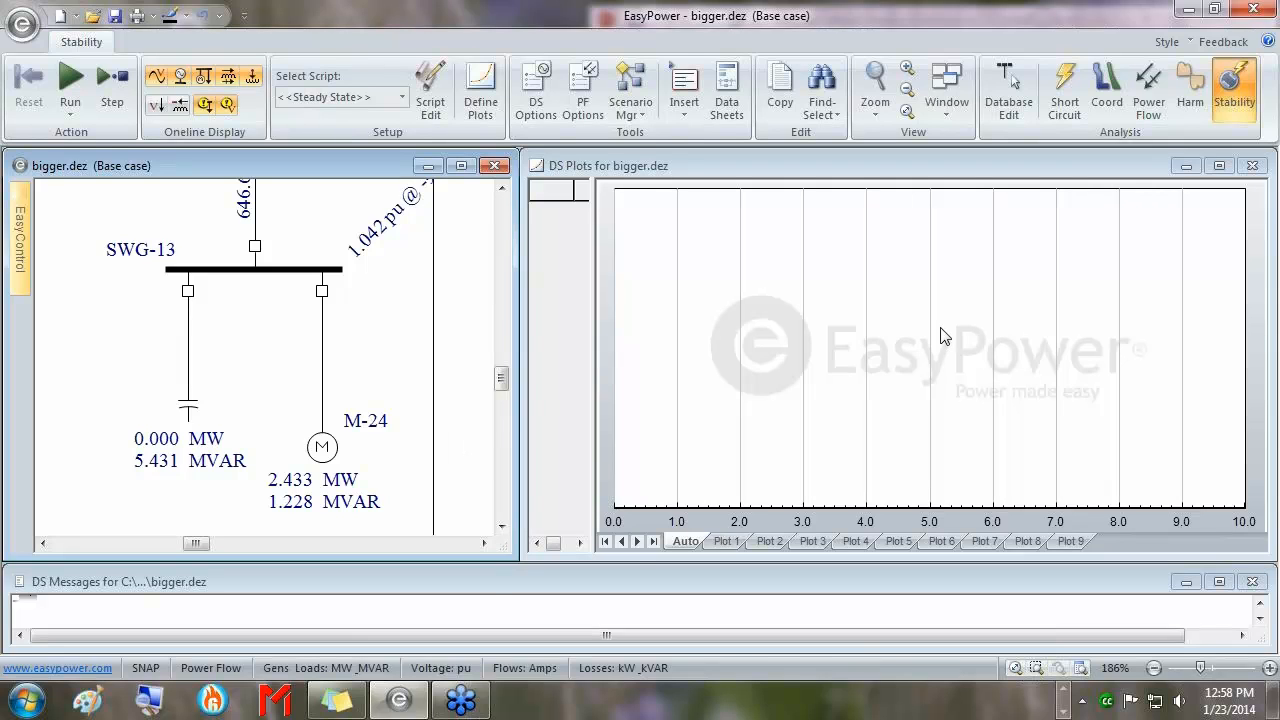
drag(509, 556, 503, 440)
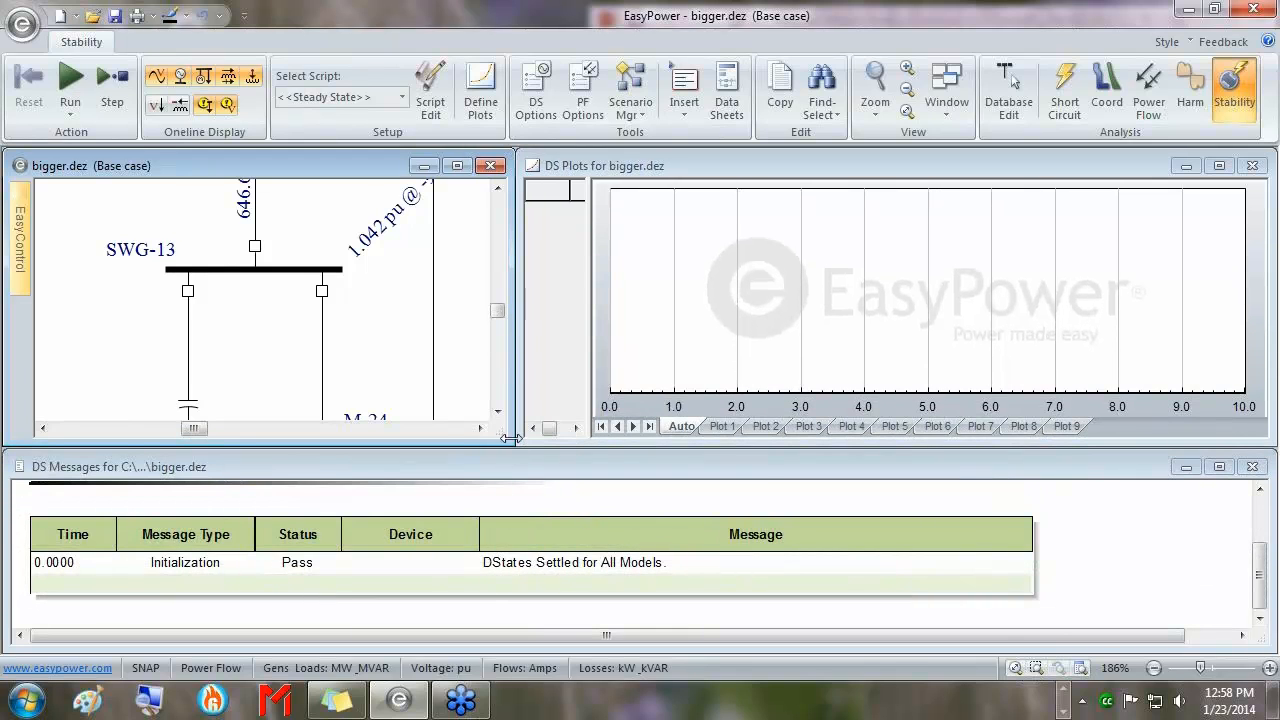
drag(500, 440, 518, 535)
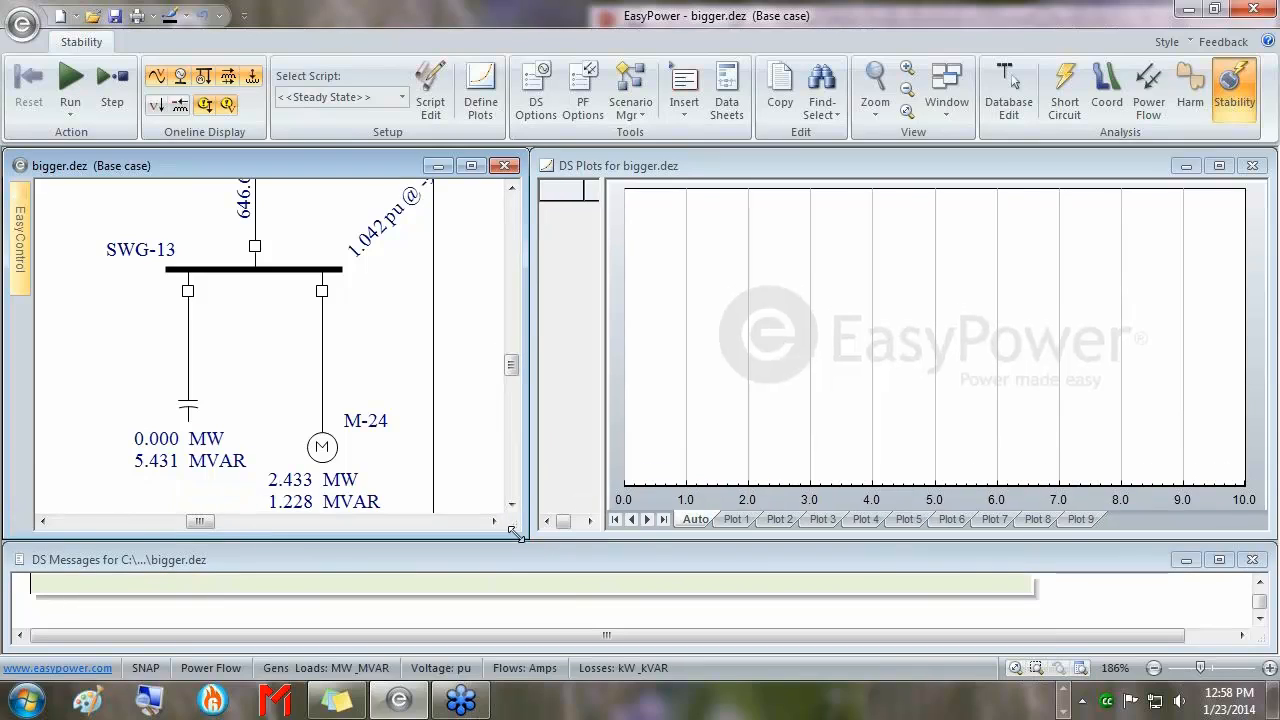
drag(406, 395, 399, 362)
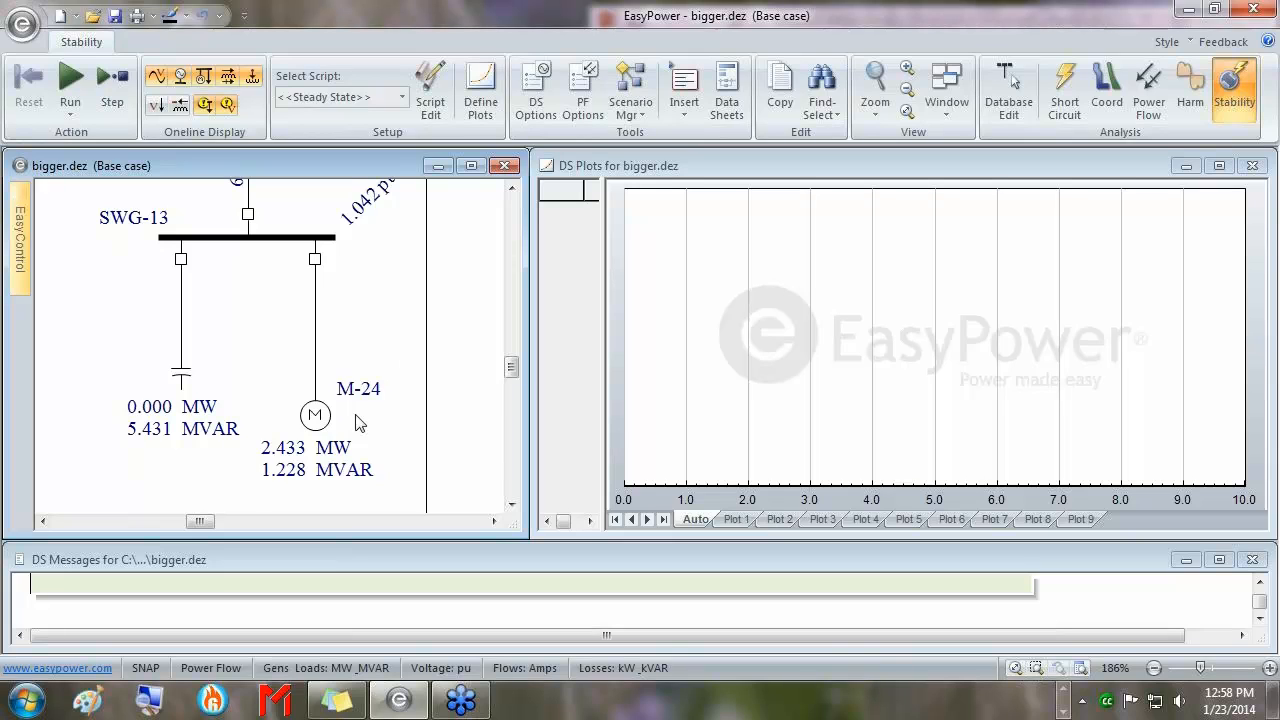
Open motor M-24's breaker with the power flow re-solved and run a simulation of closing it
right_click(314, 259)
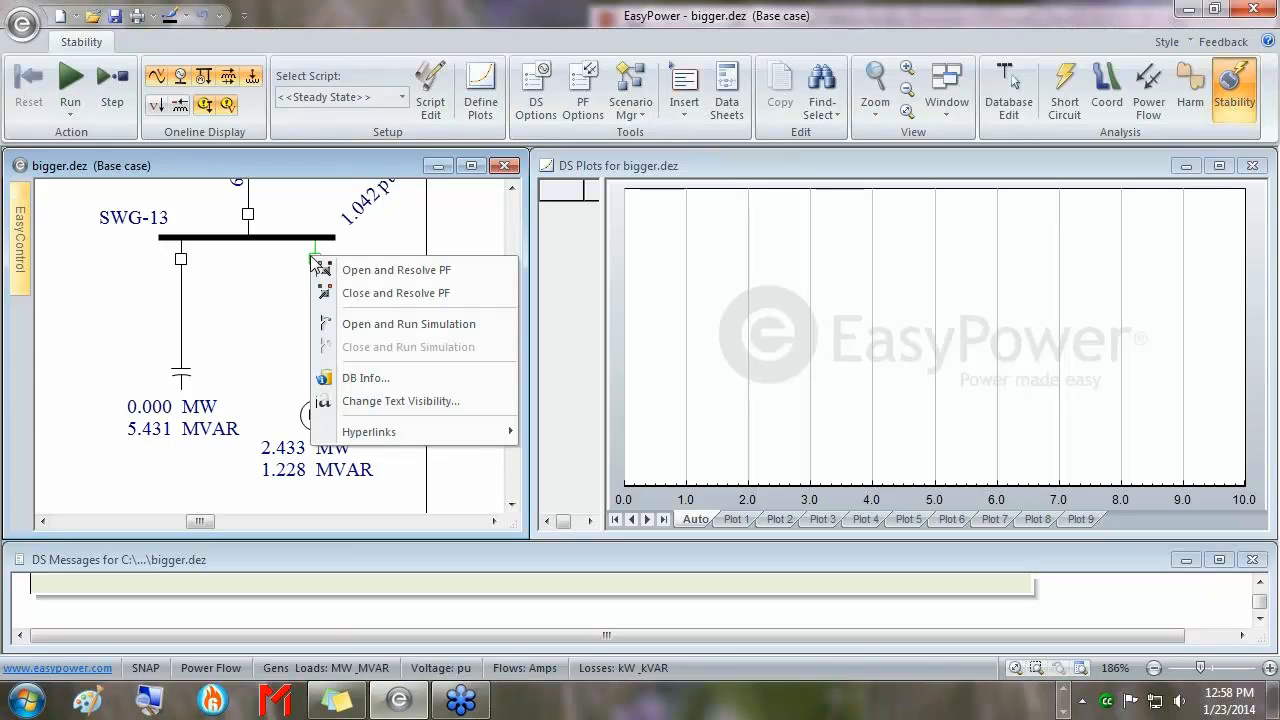
click(388, 272)
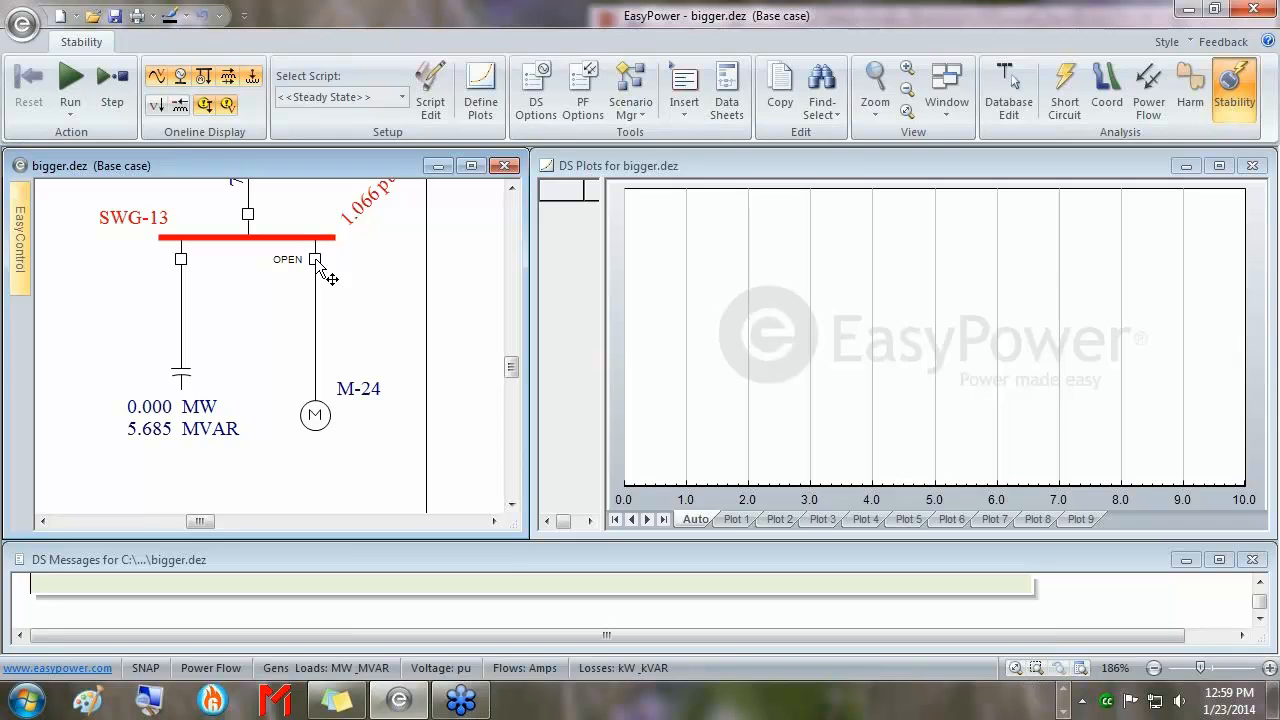
key(F5)
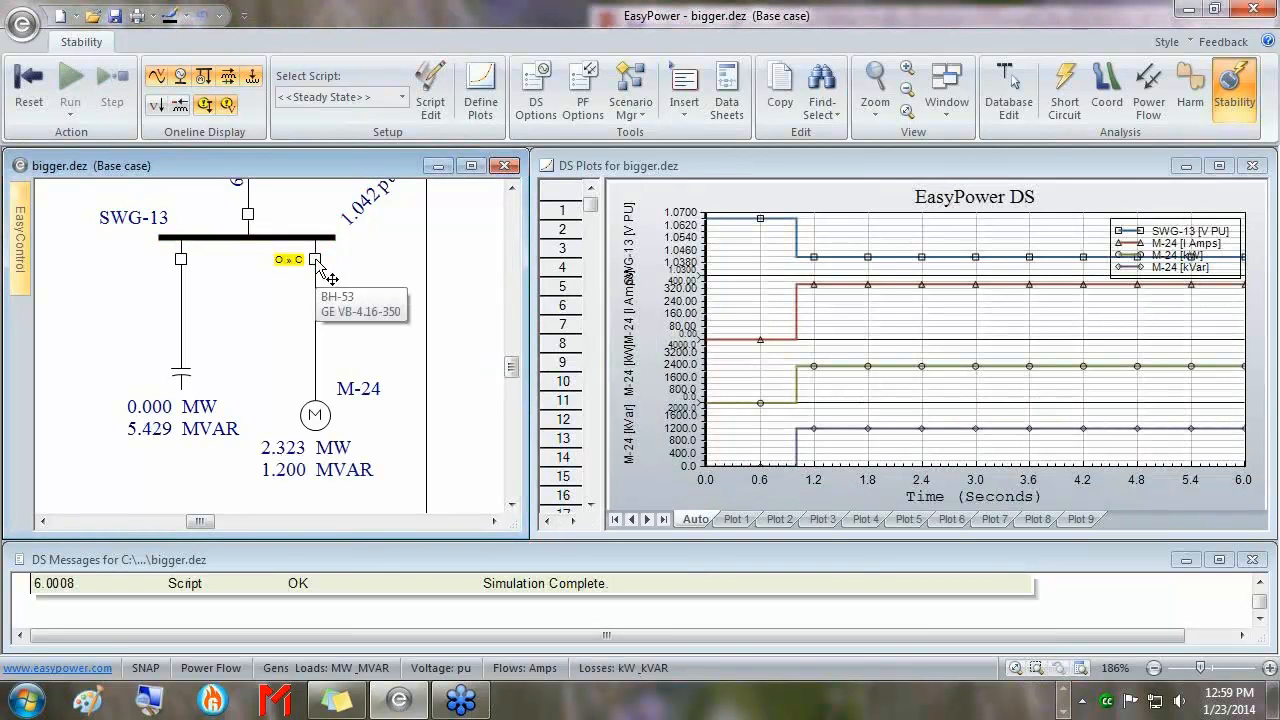
Examine the SWG-13 voltage and M-24 current, kW and kVar curves with the data cursor in the maximized plot, and restore its window
click(1199, 256)
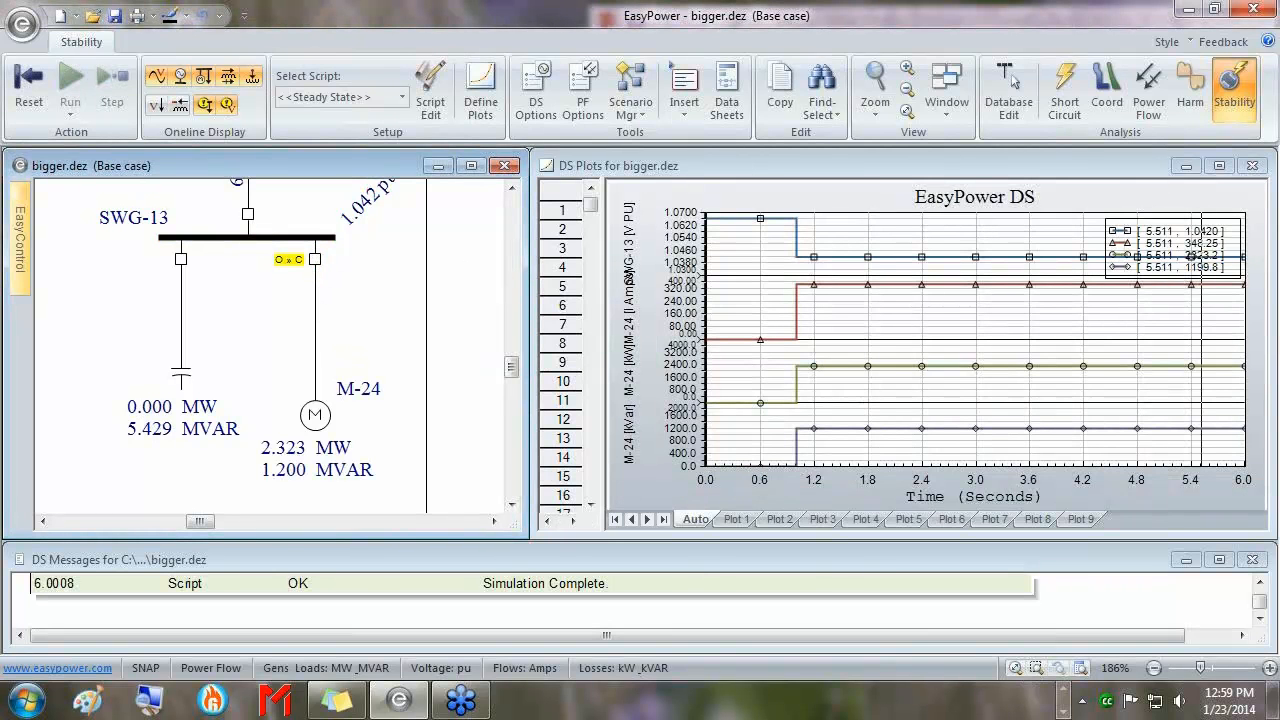
click(1219, 166)
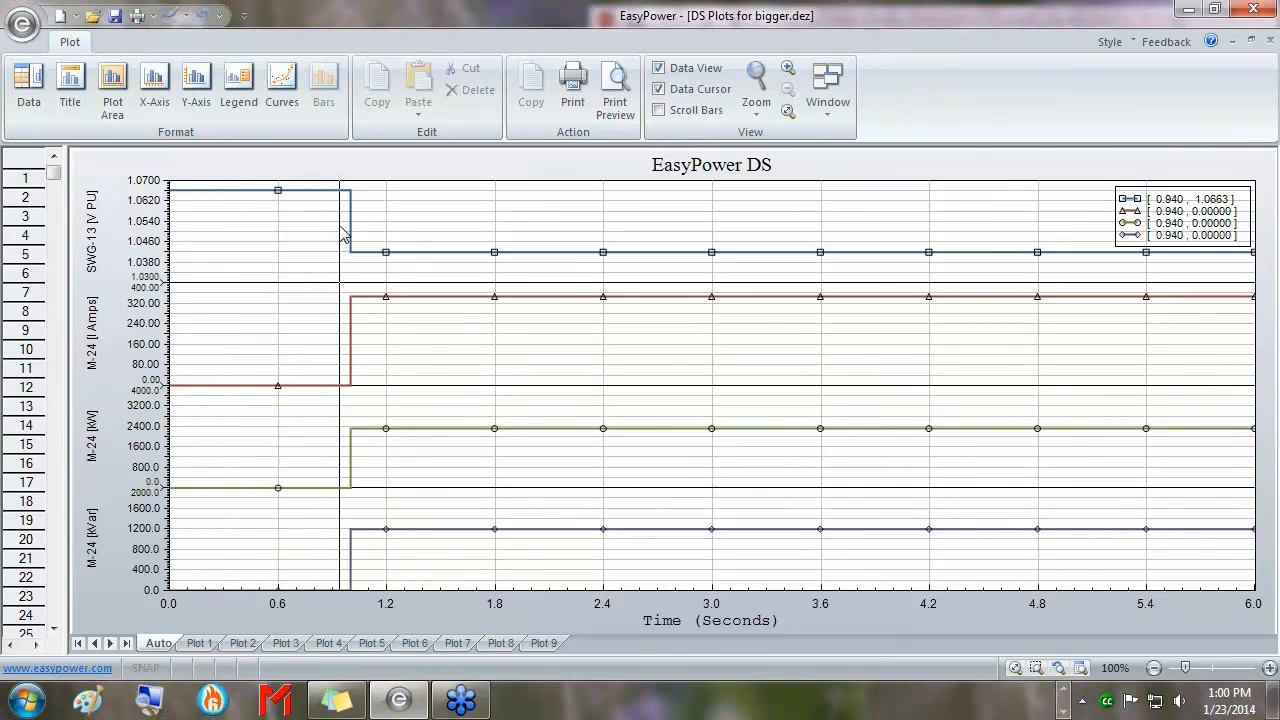
drag(340, 233, 614, 378)
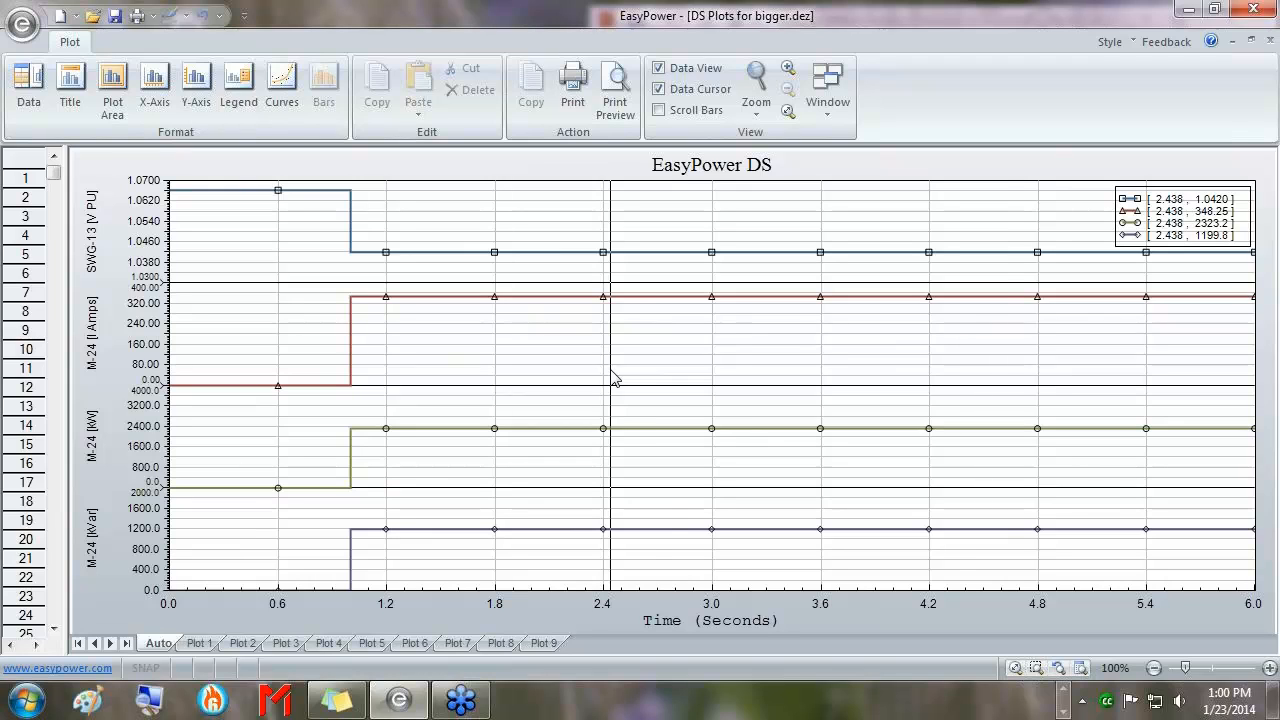
click(1251, 39)
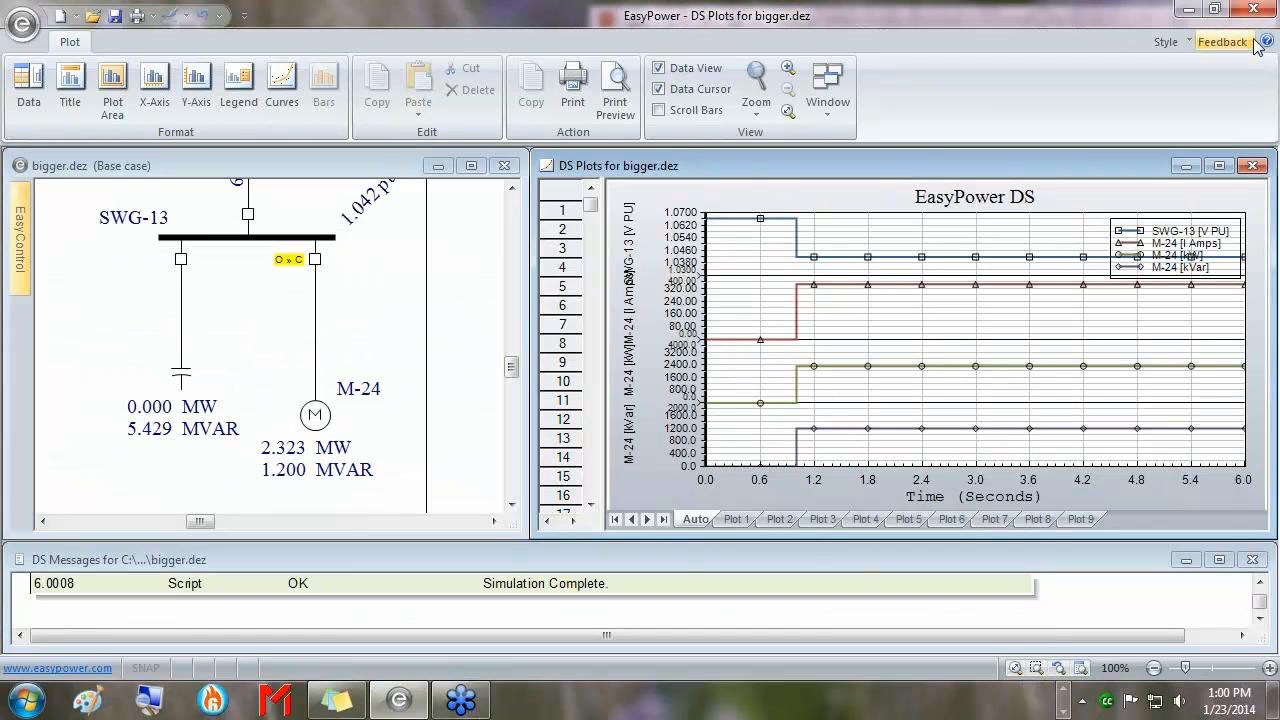
Reset the simulation and return to database editing without saving the temporary changes
click(427, 277)
drag(427, 277, 449, 283)
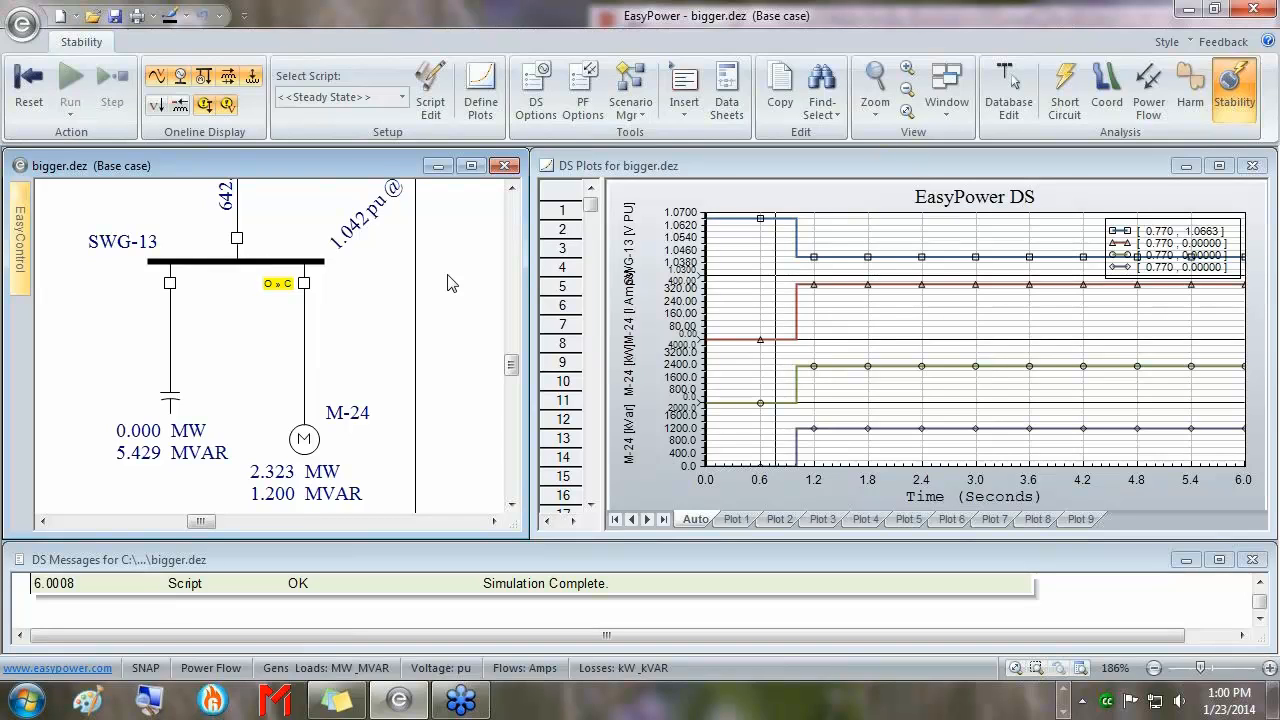
click(22, 88)
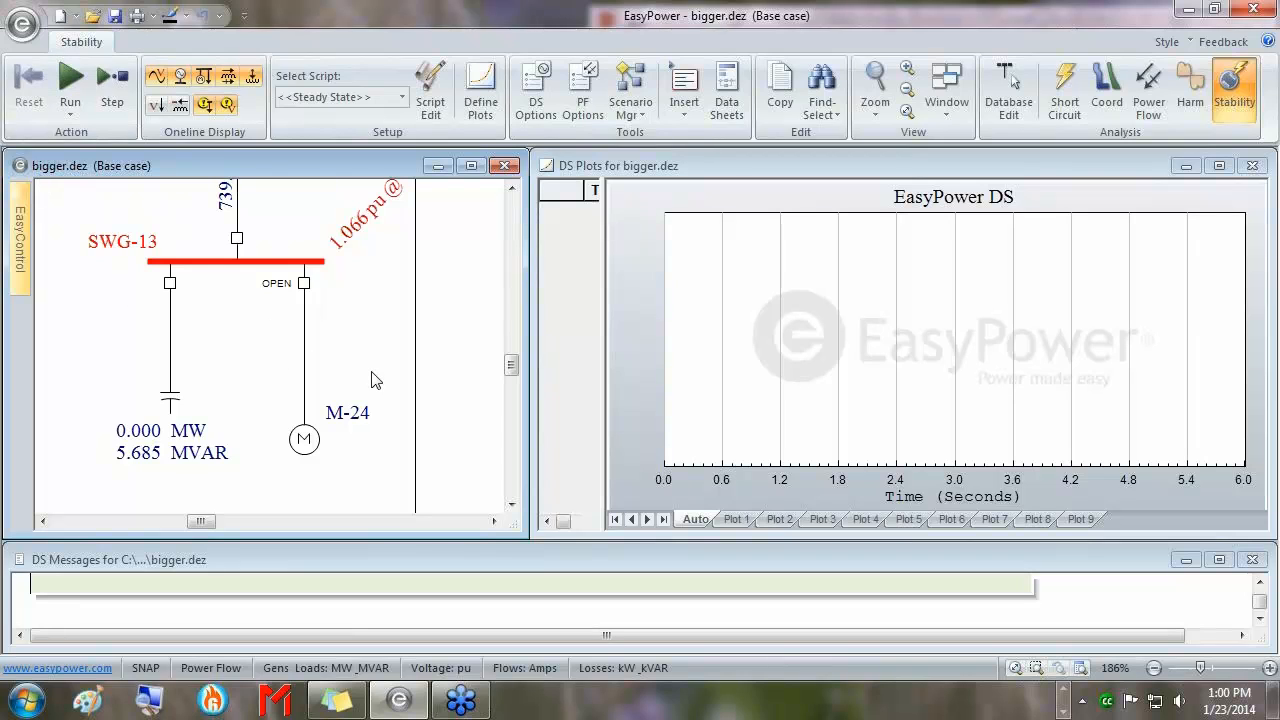
click(1008, 90)
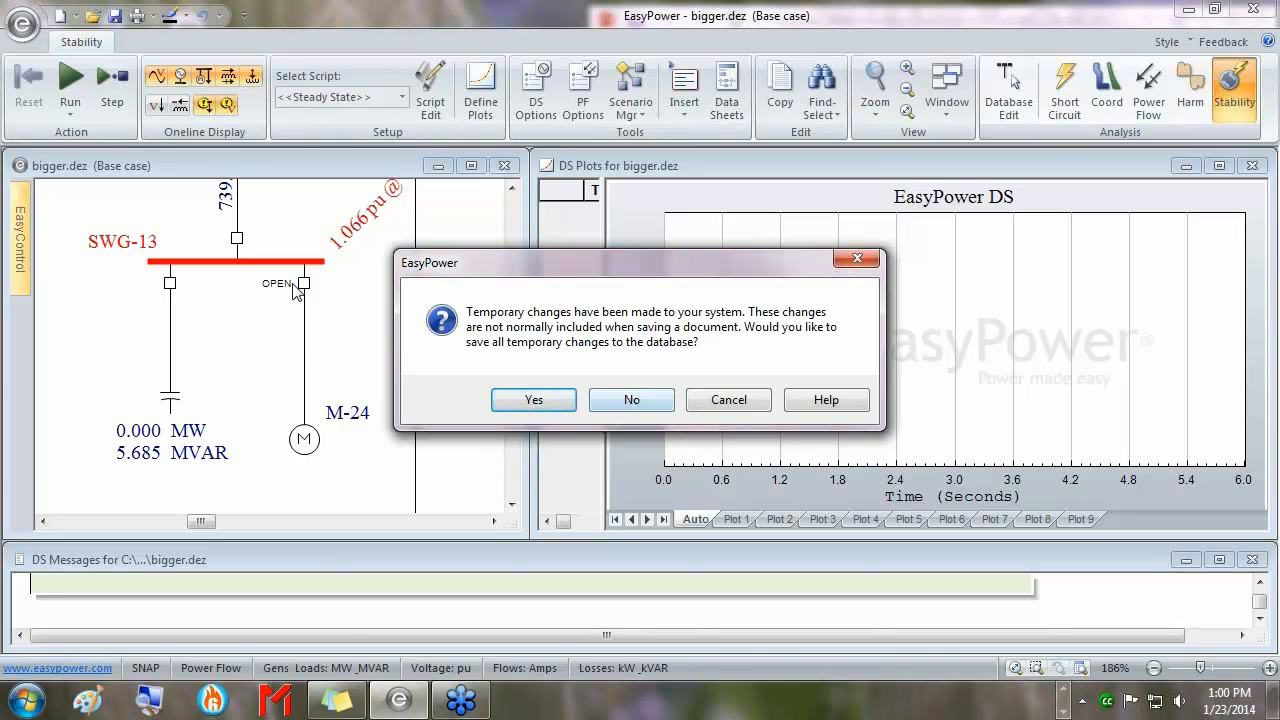
click(641, 405)
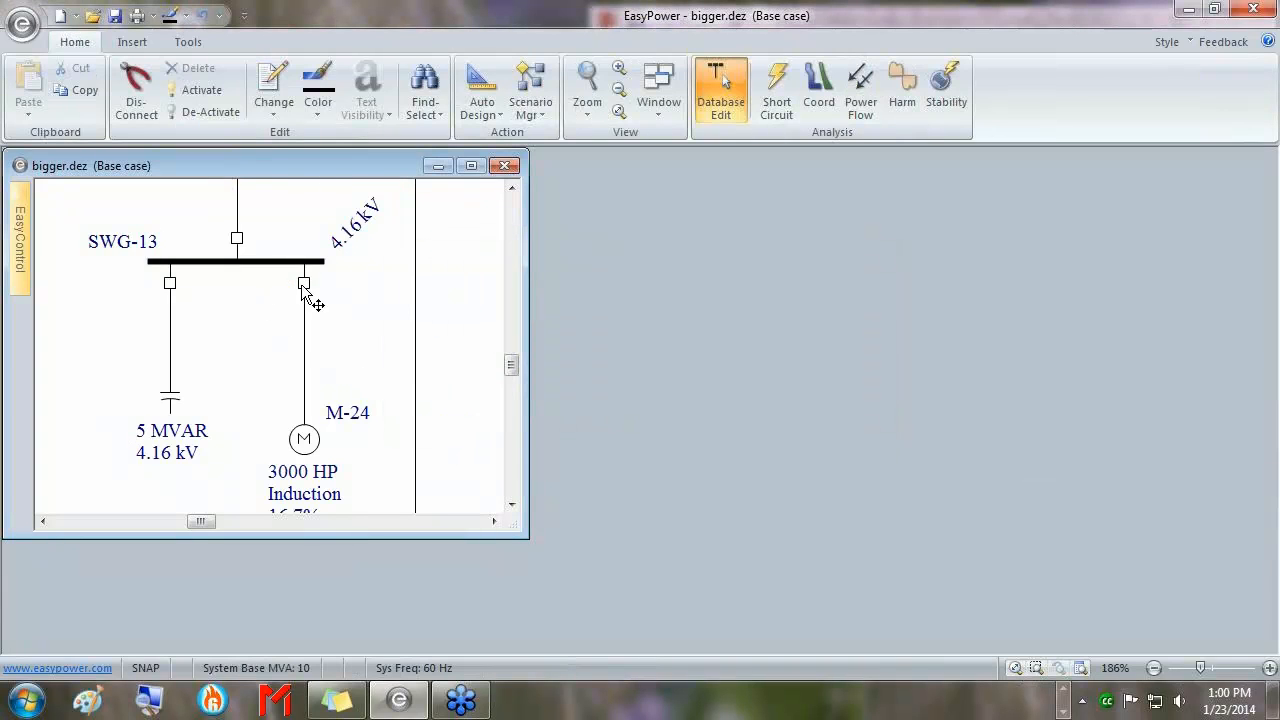
Open motor M-24's data and enable its motor model for stability analysis
double_click(318, 442)
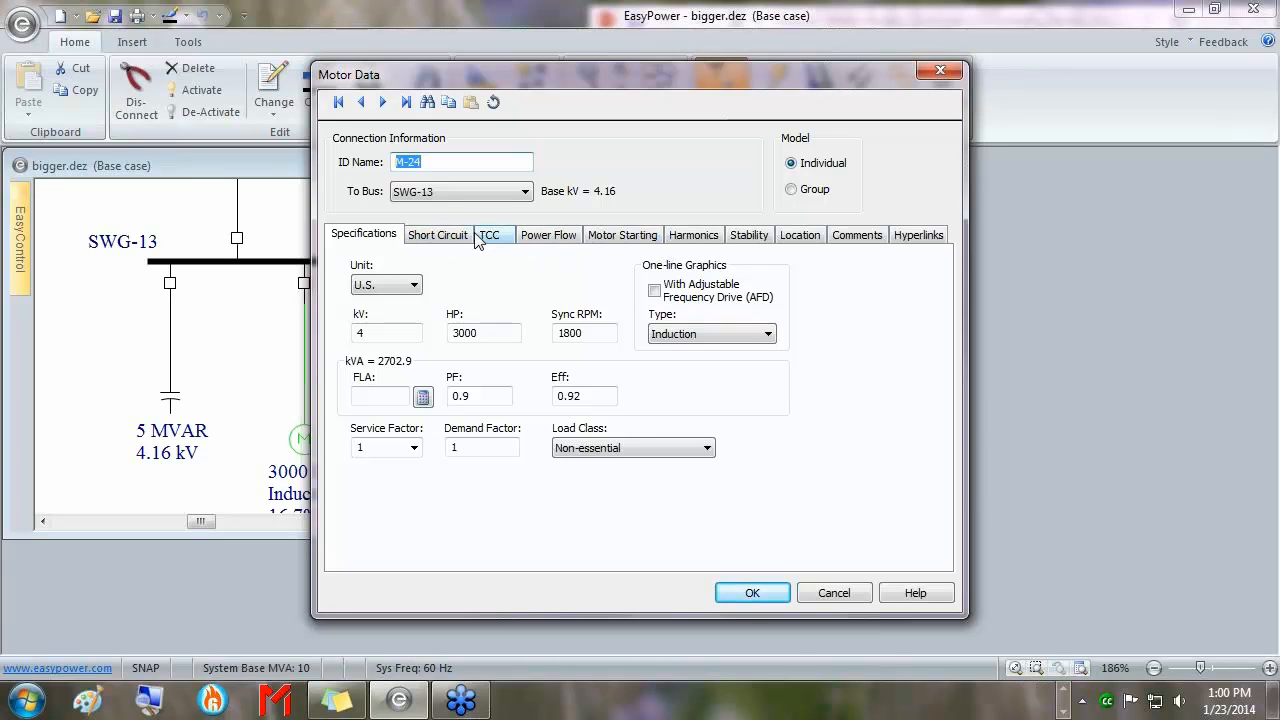
click(750, 237)
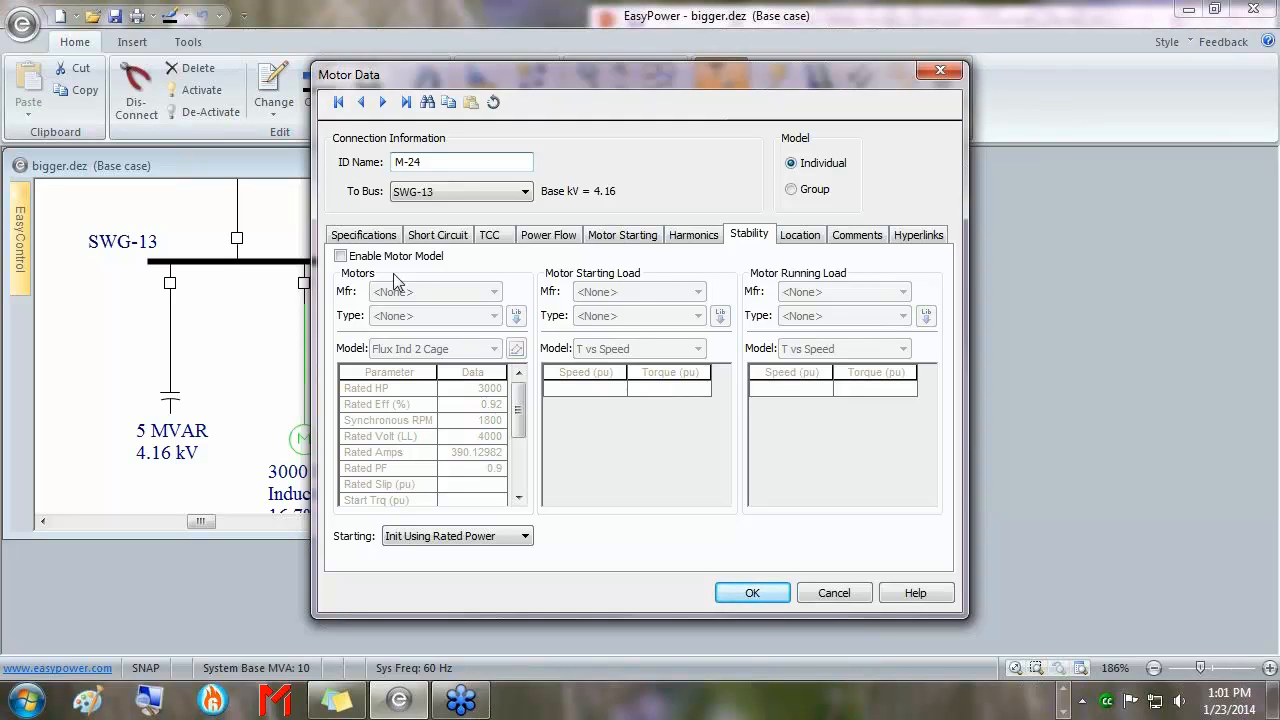
click(357, 262)
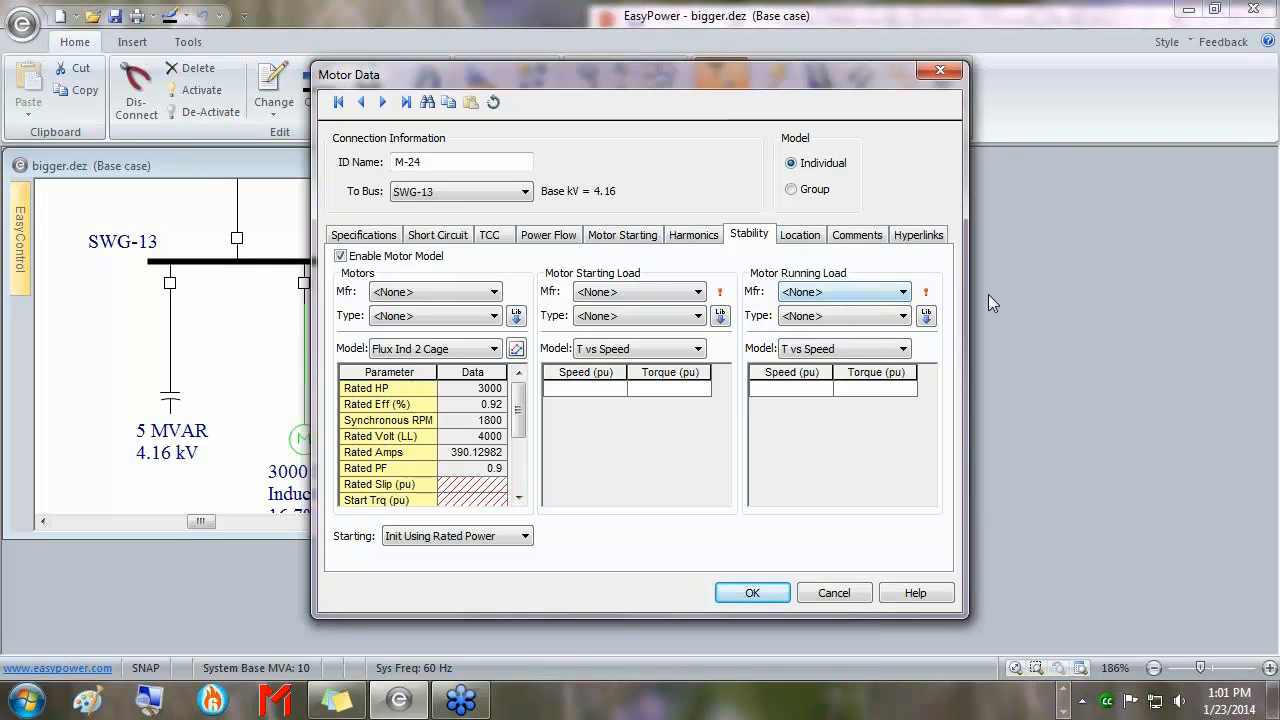
Review the motor model's parameter list, from the rated values through the reactances, time constants, saturation and inertia
scroll(500, 415, down, 2)
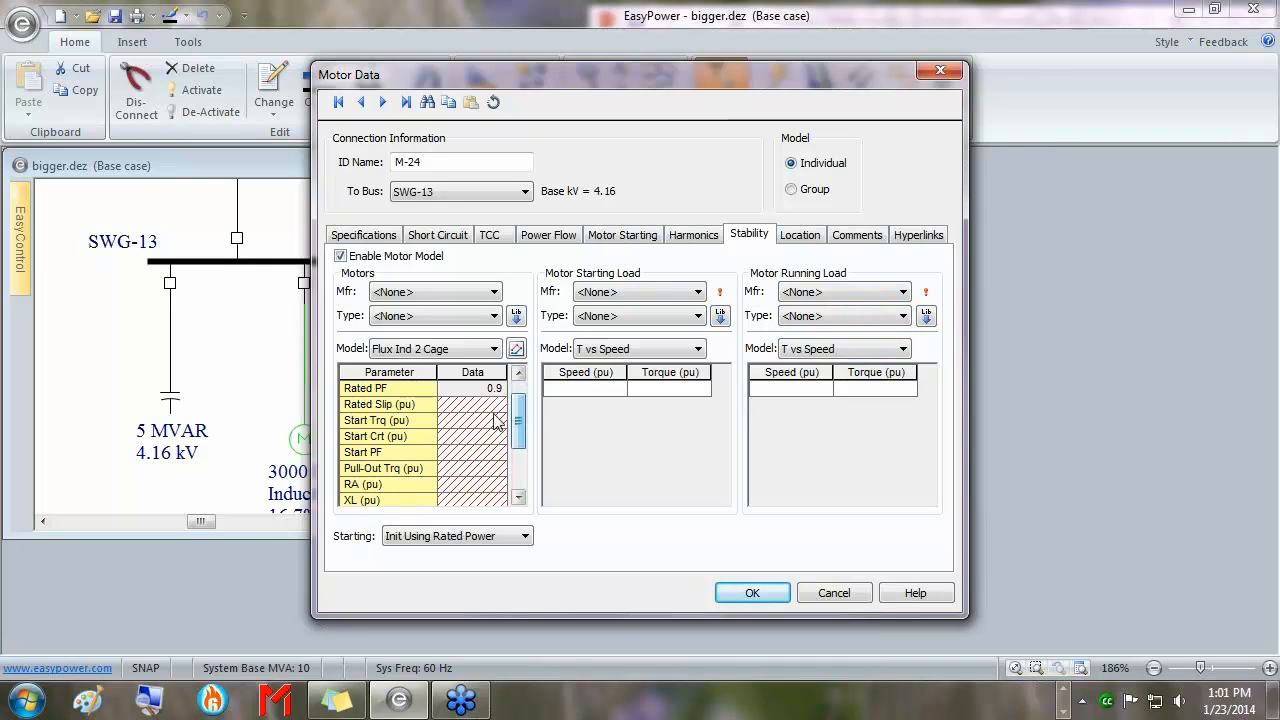
mouse_move(521, 413)
mouse_down()
mouse_move(524, 462)
mouse_move(526, 400)
mouse_up()
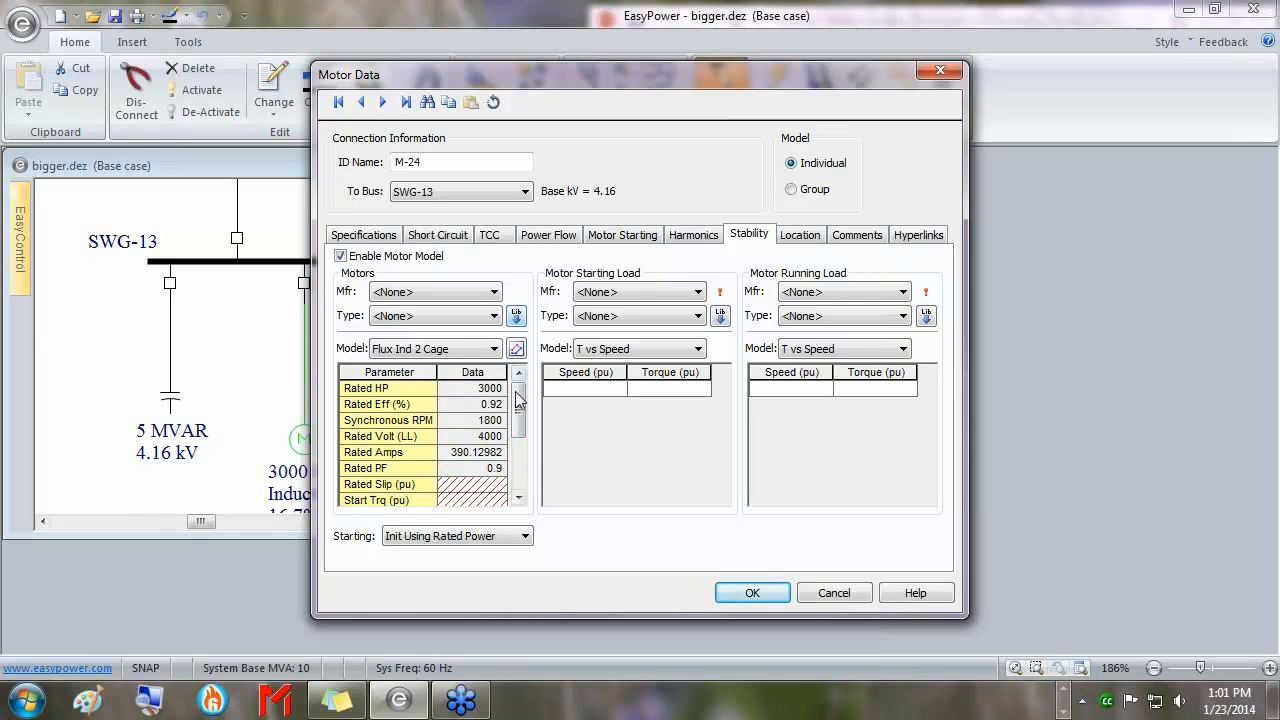
drag(519, 402, 520, 420)
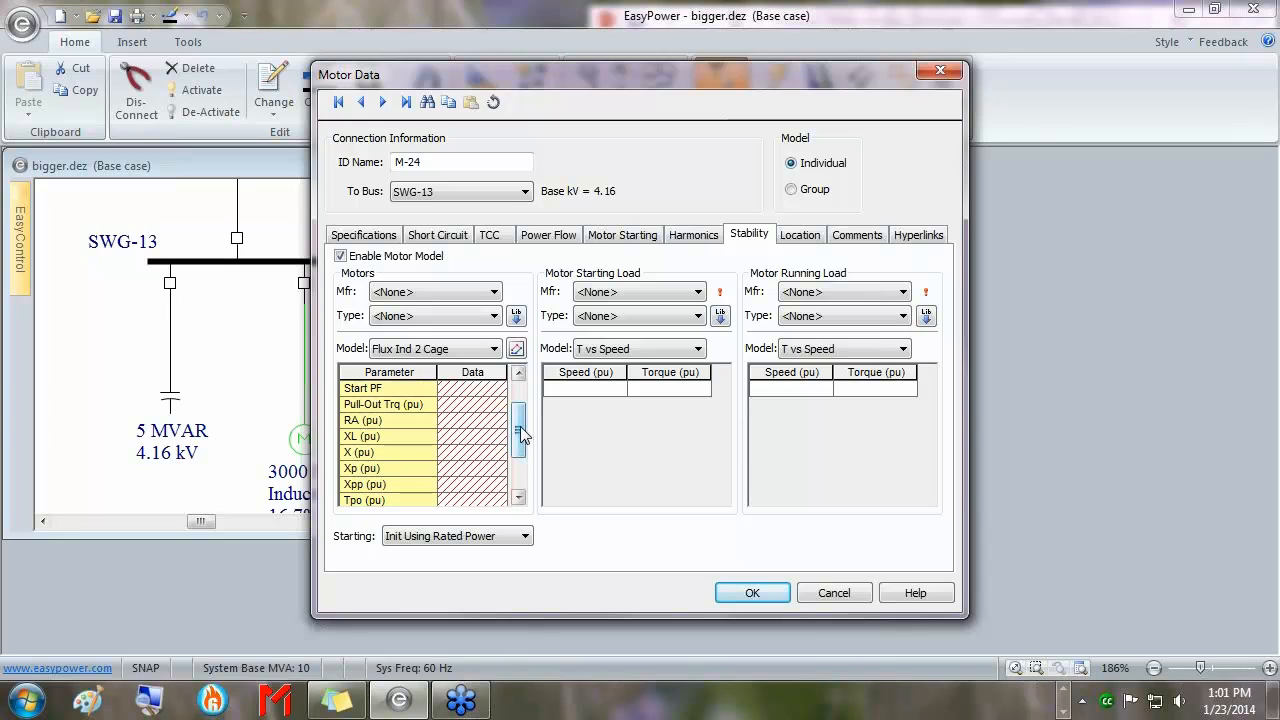
drag(520, 426, 520, 431)
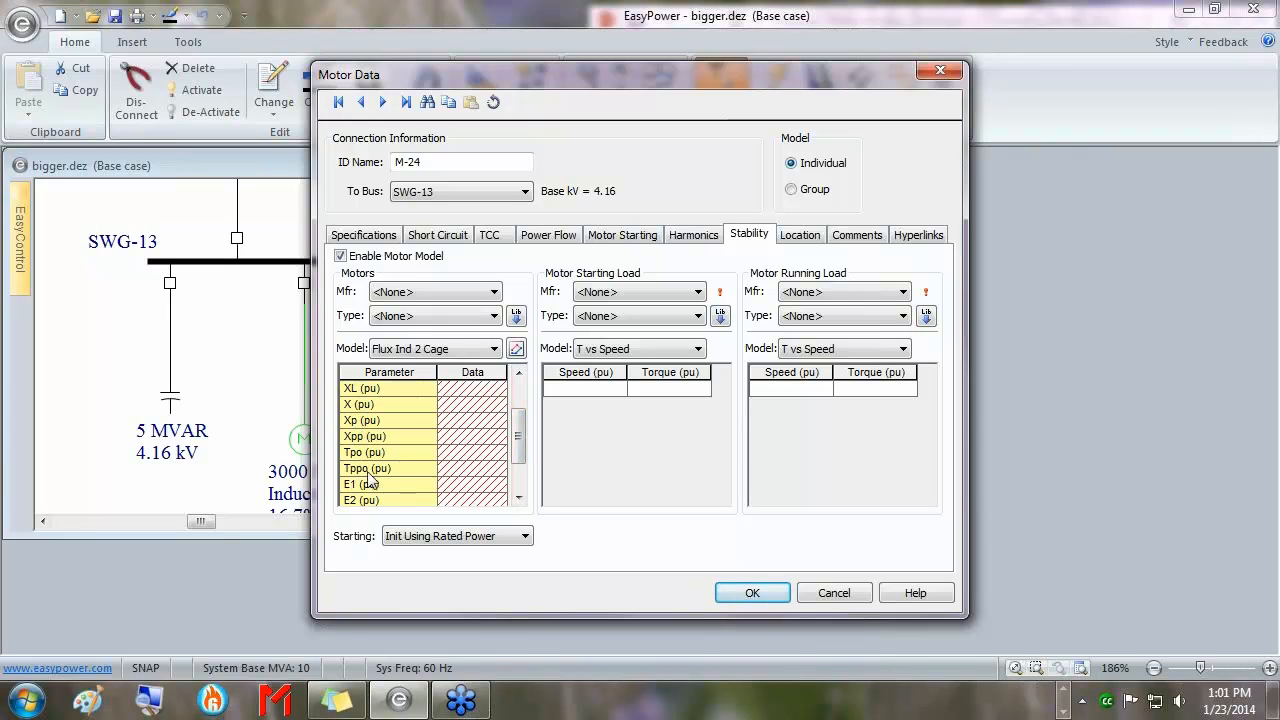
drag(518, 440, 519, 450)
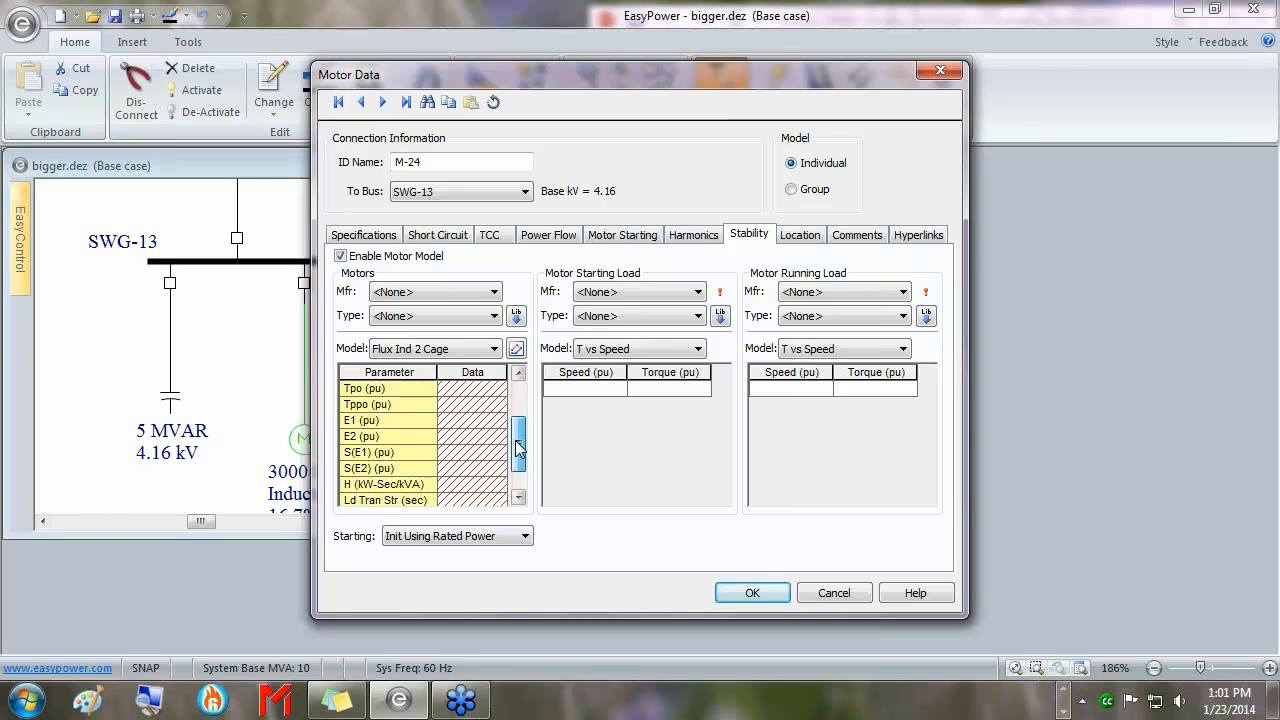
drag(519, 449, 519, 441)
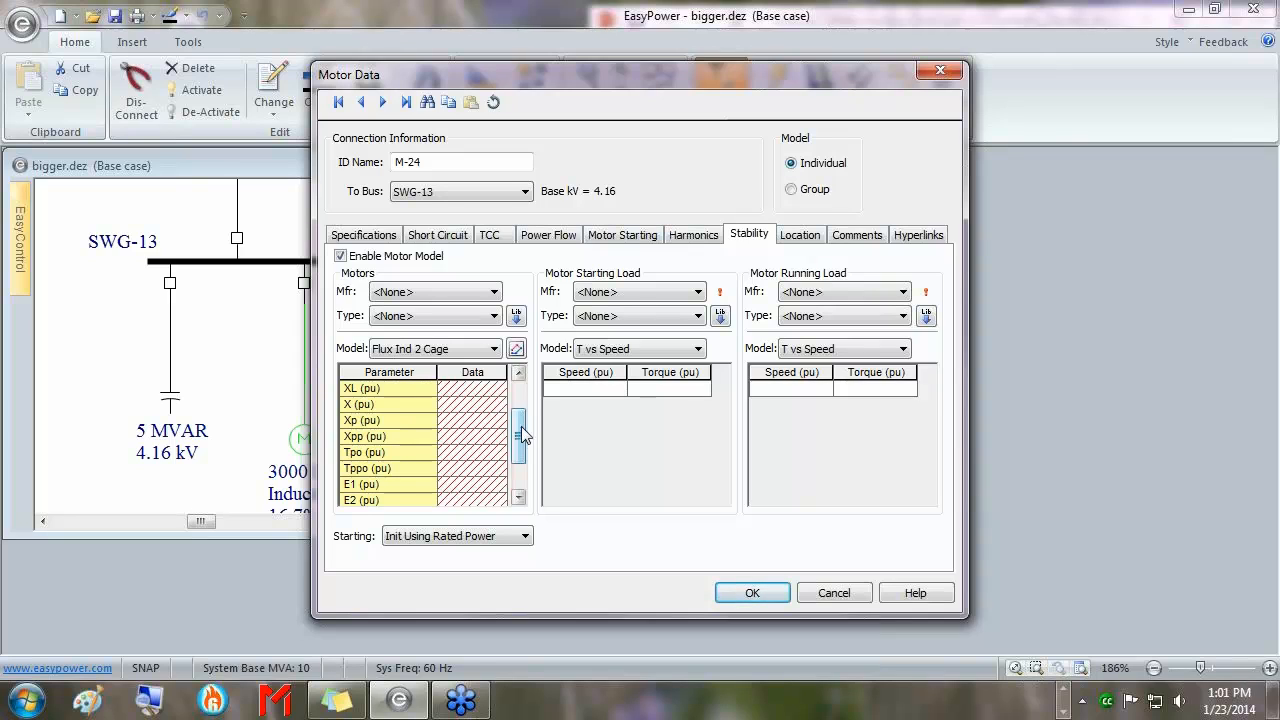
drag(521, 426, 522, 385)
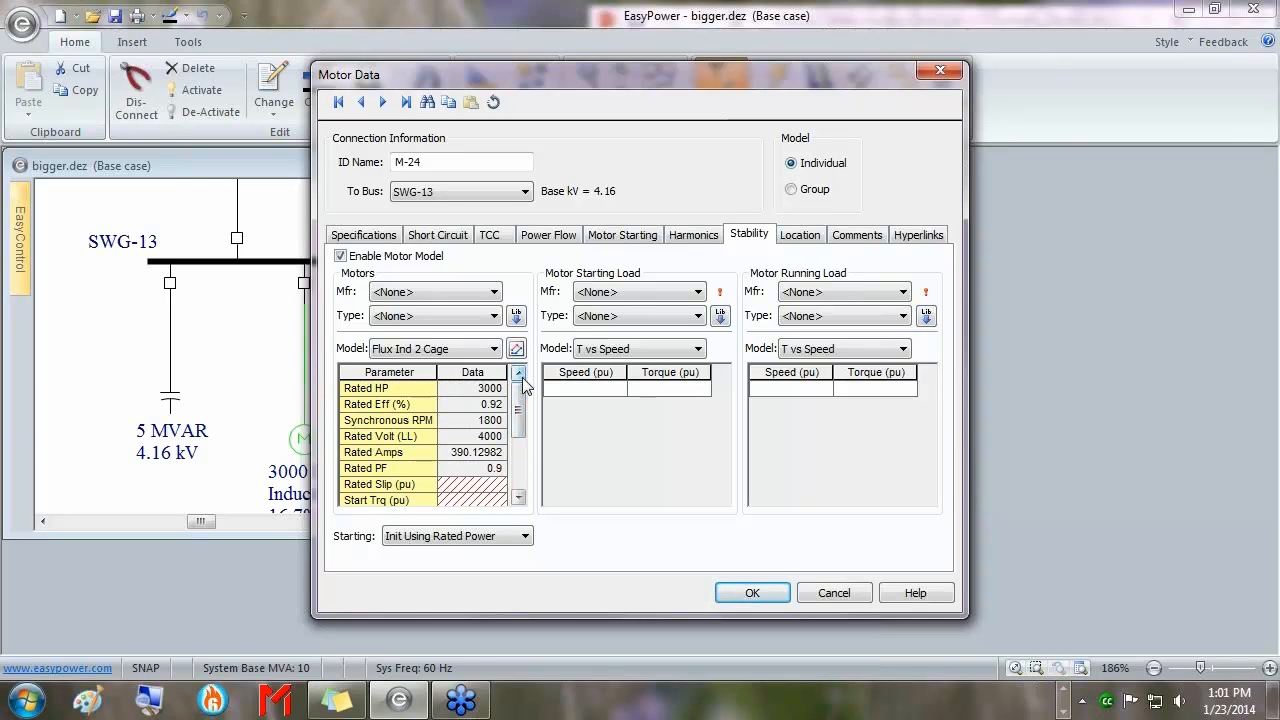
Set the motor manufacturer to Siemens and the type to IM-2250-1800-MV-G, and import its library data into the motor model
click(475, 291)
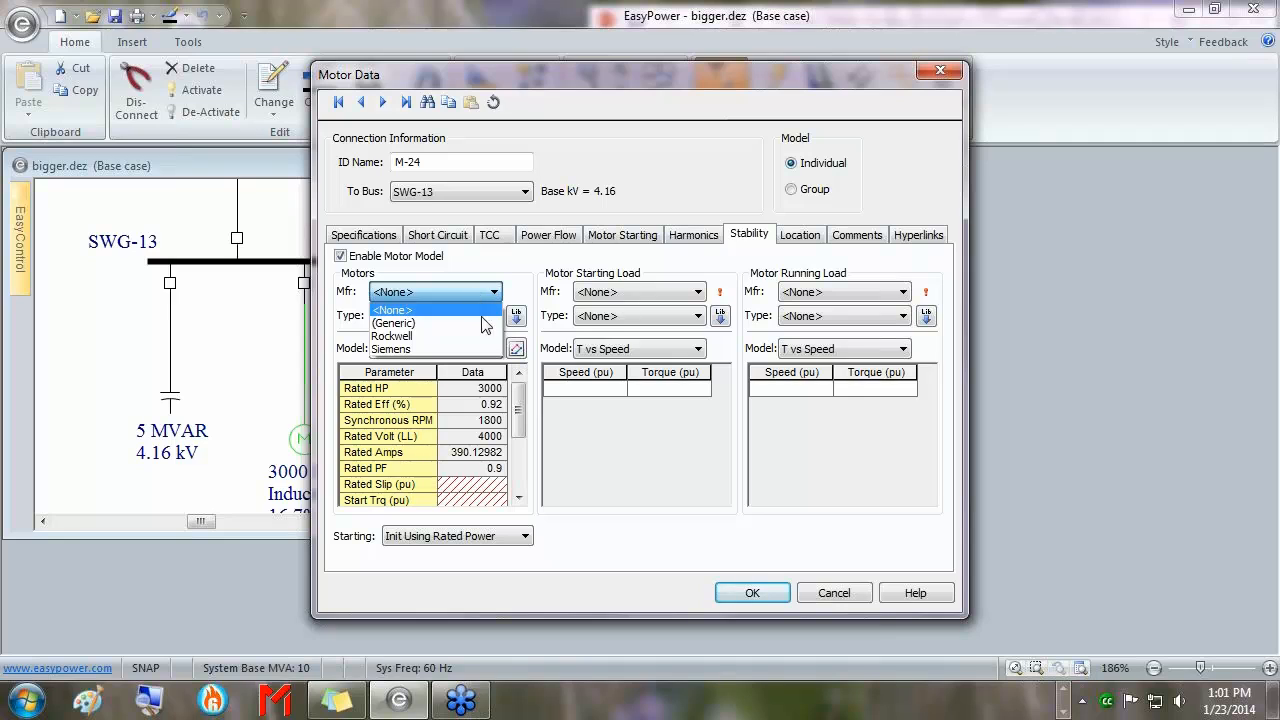
click(422, 336)
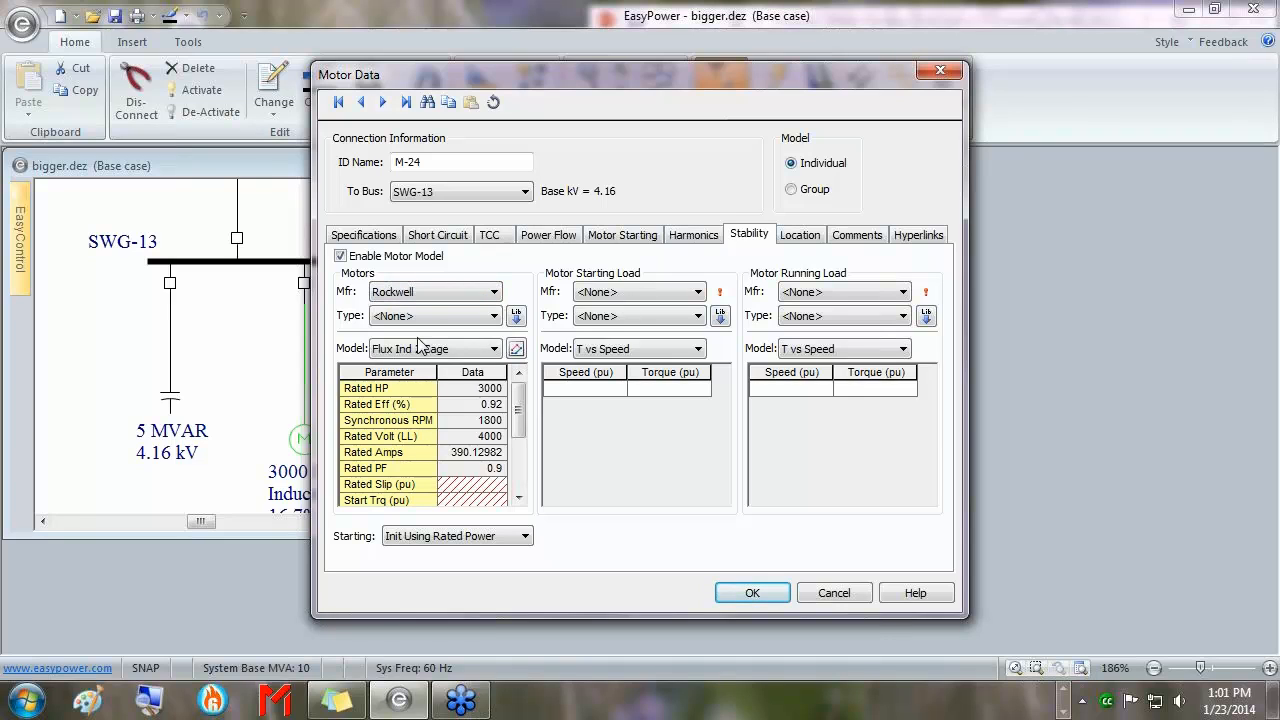
click(445, 291)
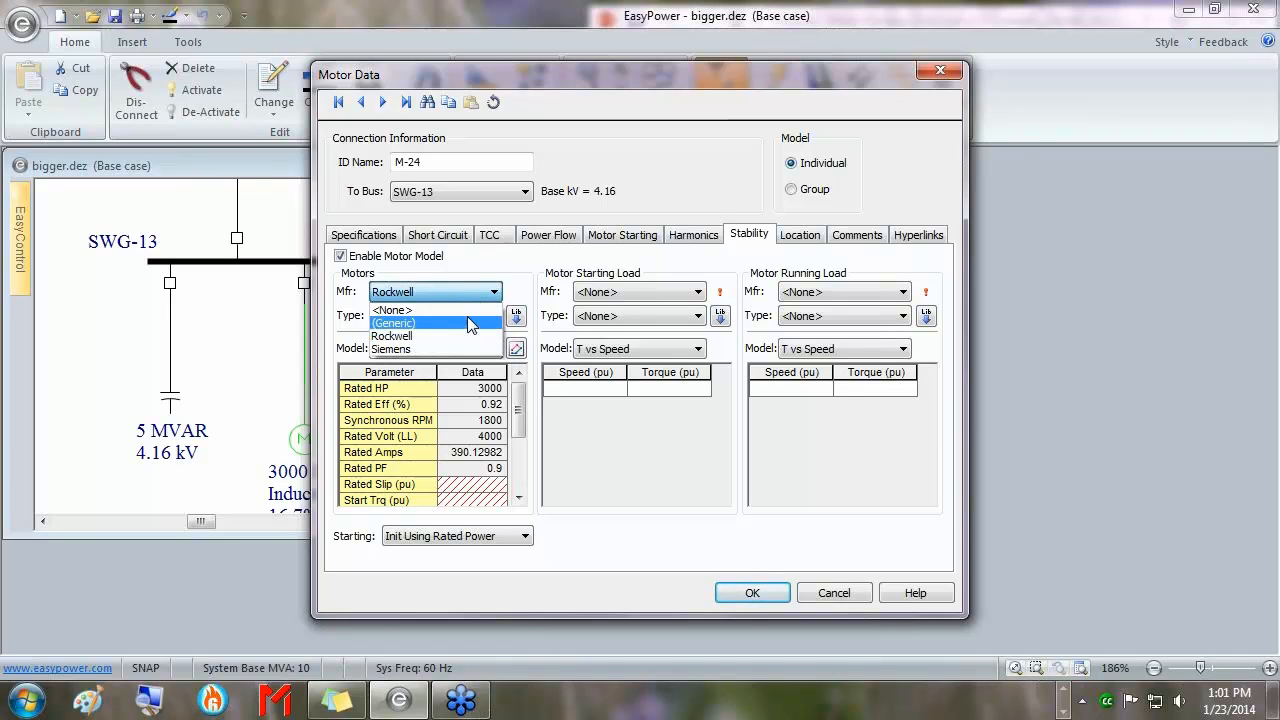
click(432, 349)
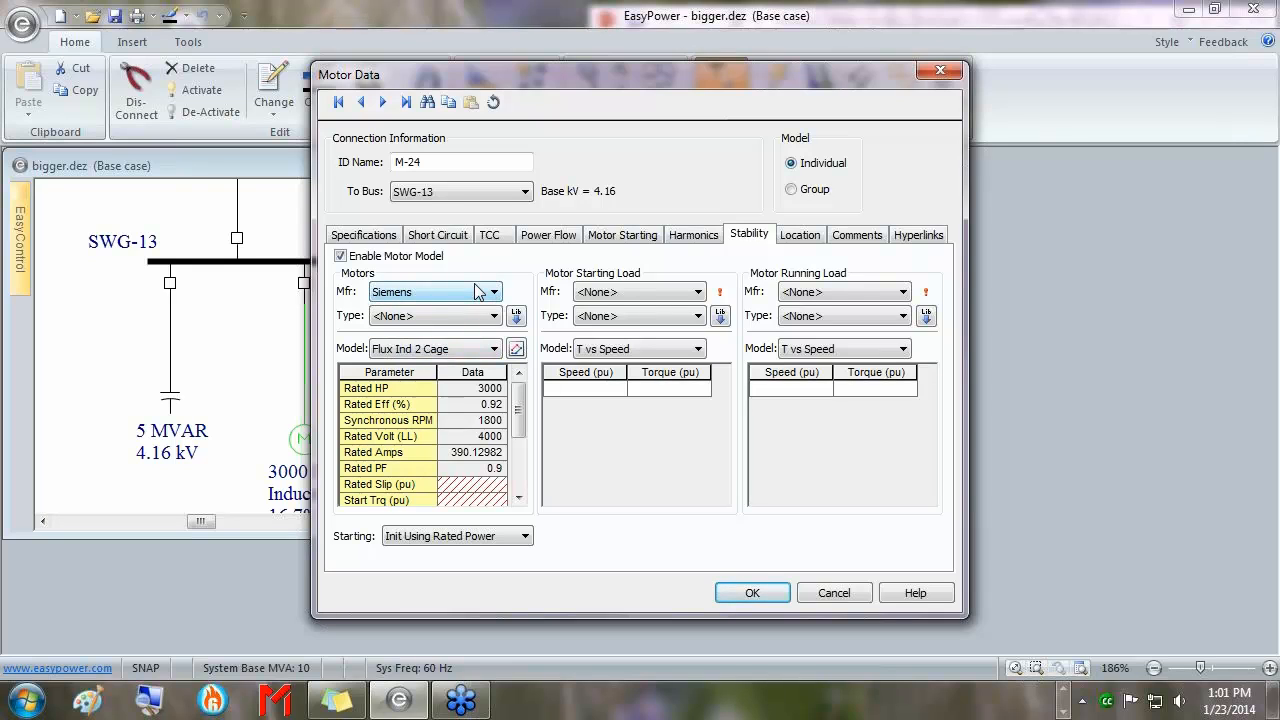
click(494, 317)
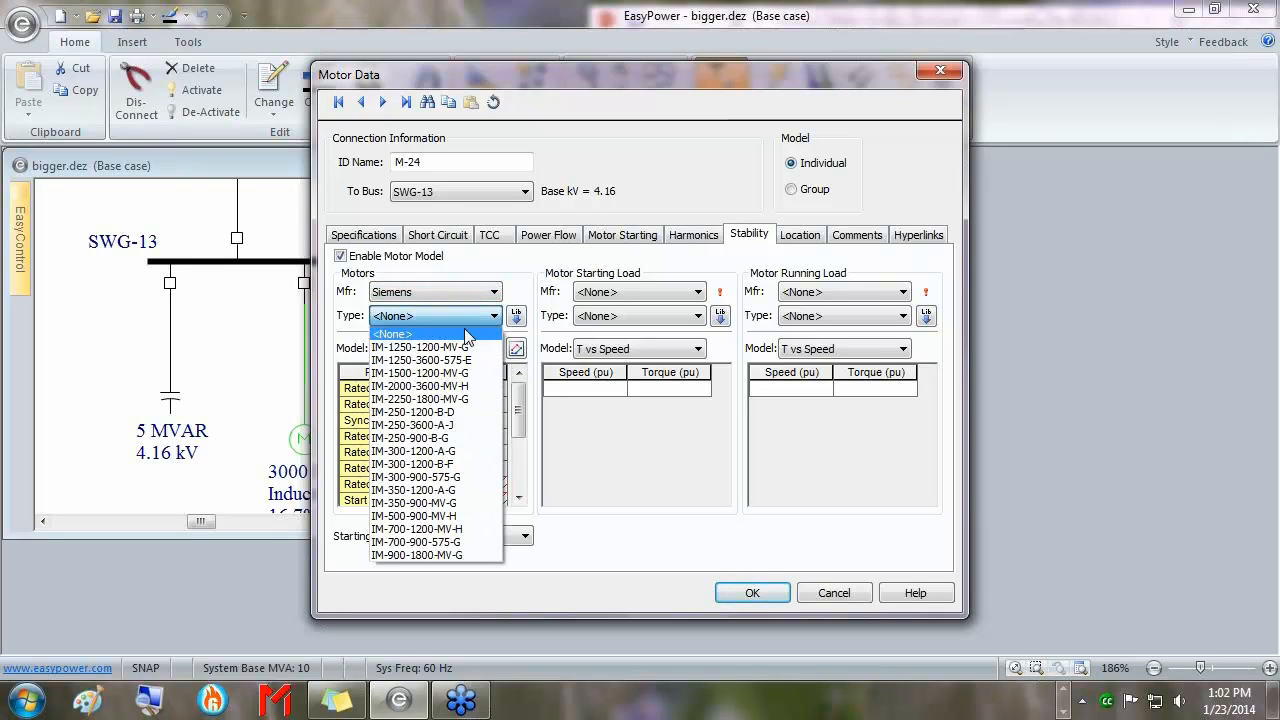
click(430, 400)
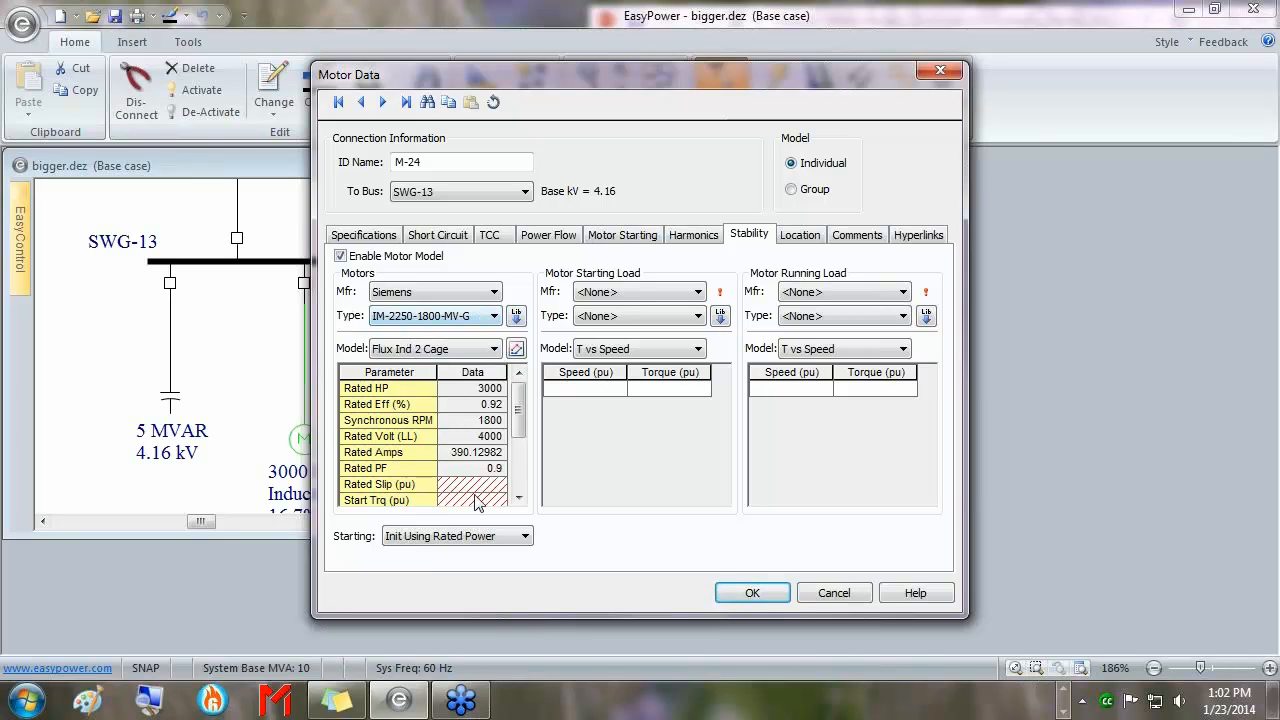
click(517, 320)
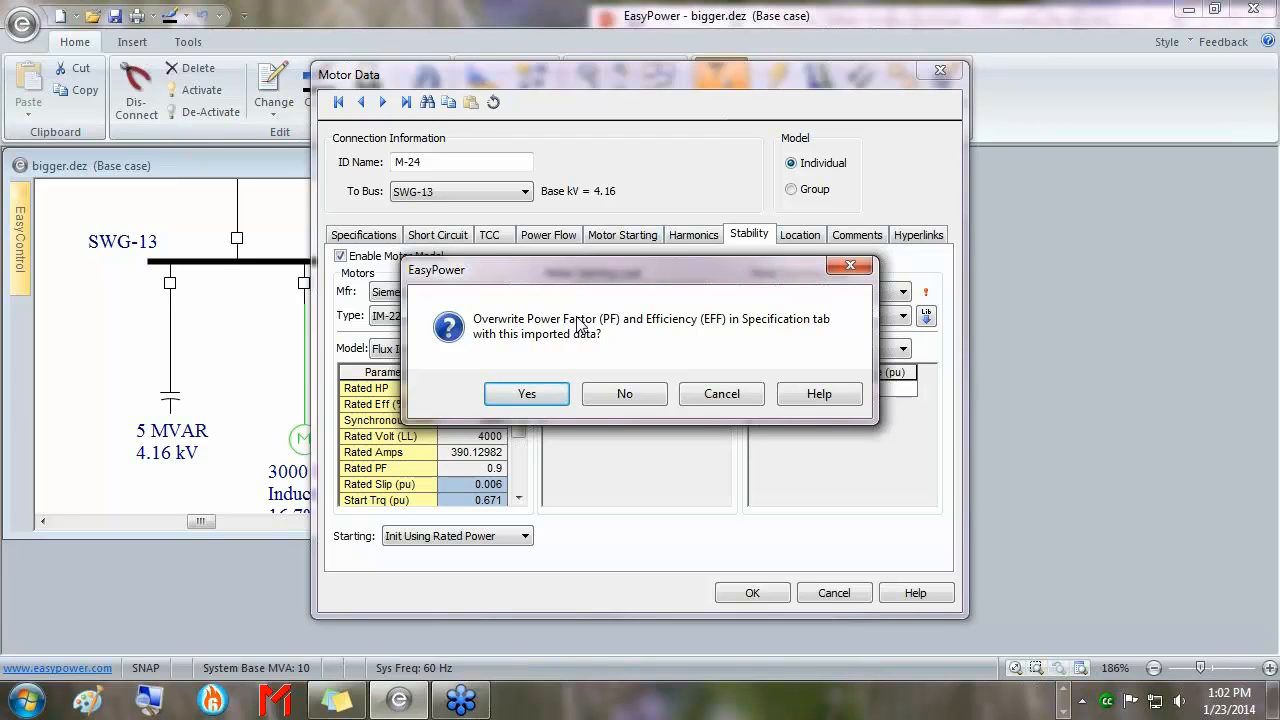
click(520, 394)
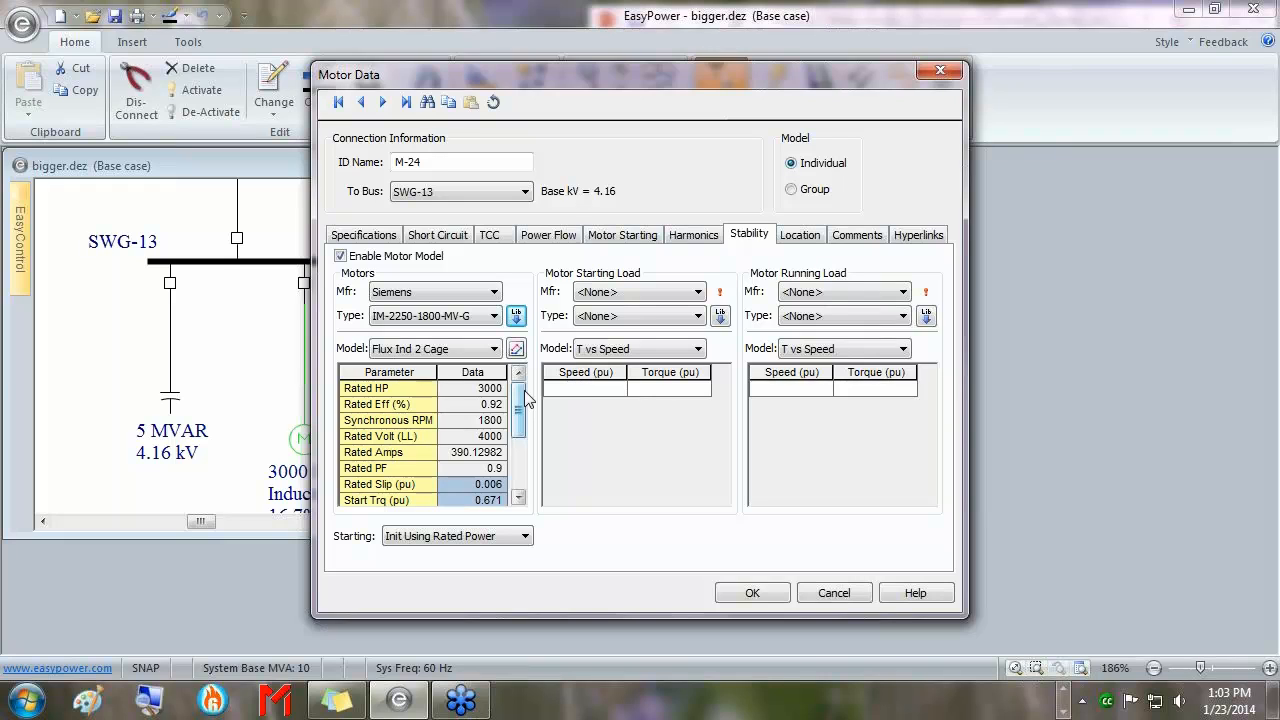
Set the motor starting load to manufacturer (Generic), type Std Speed Squared, and import its library data
click(668, 295)
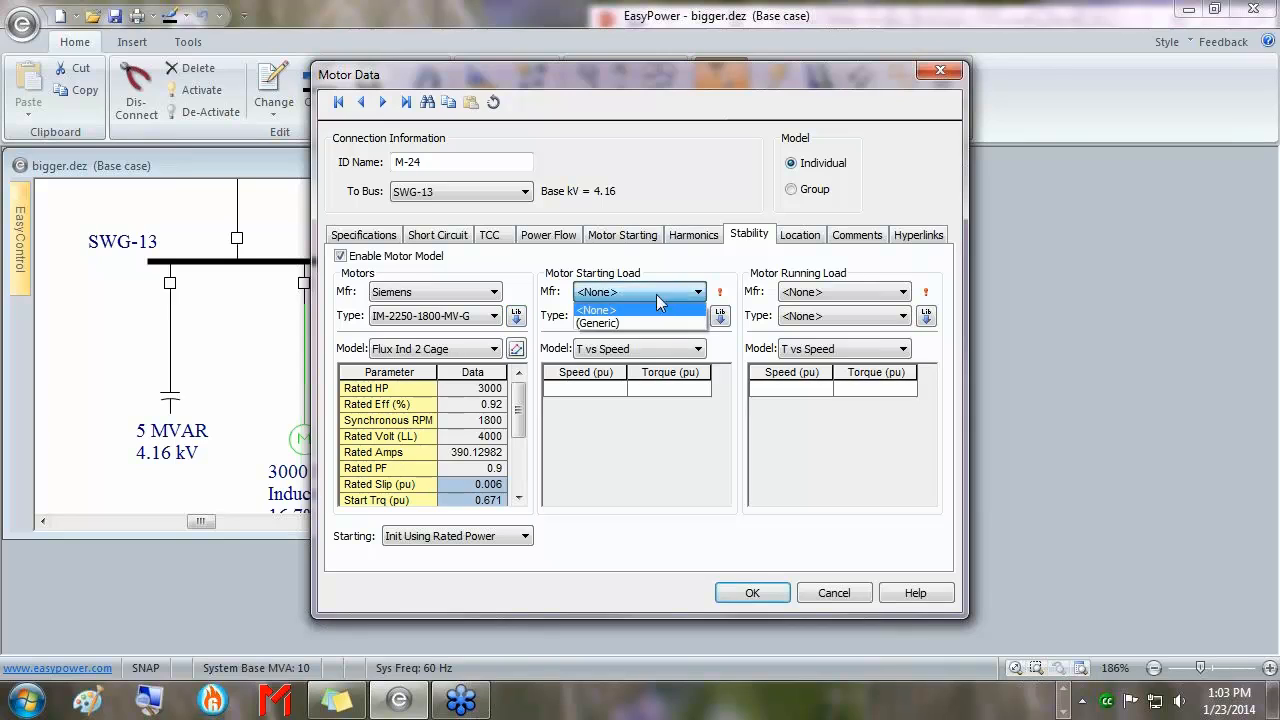
click(609, 324)
click(640, 317)
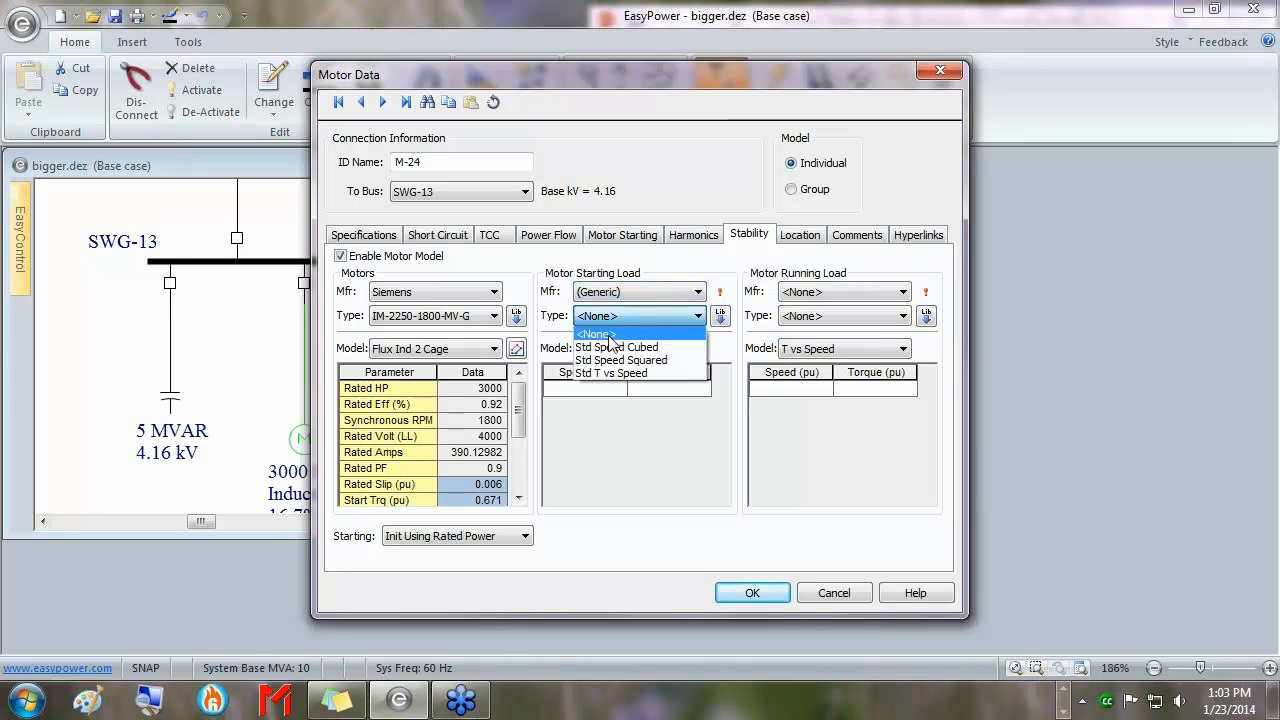
click(620, 362)
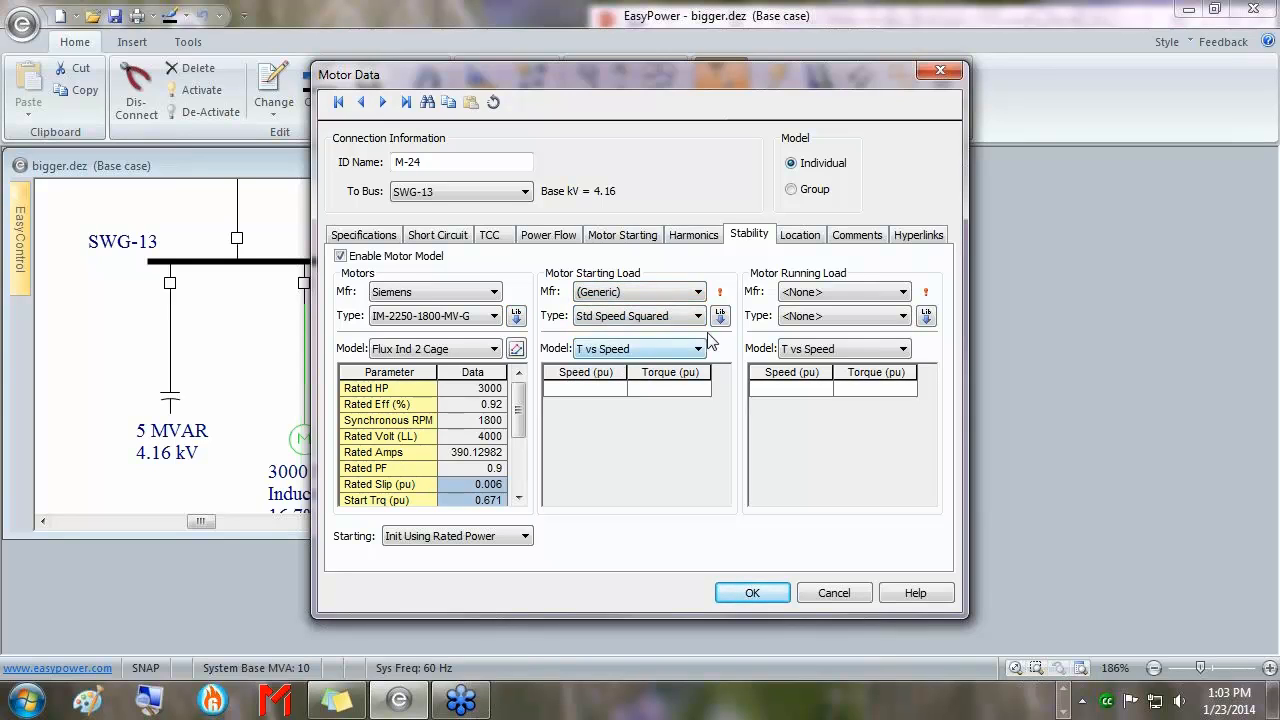
click(720, 316)
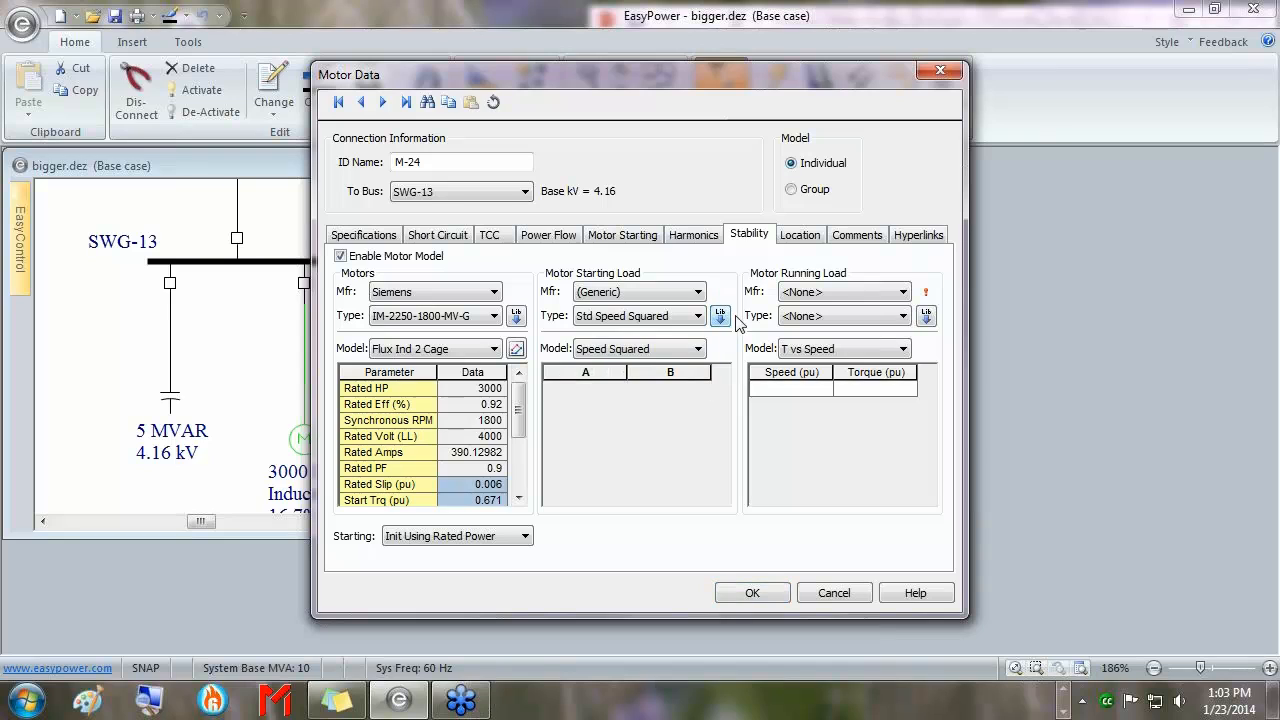
Set the motor running load to manufacturer (Generic), type Std Speed Squared, import its library data, and accept M-24's motor data
click(855, 290)
click(848, 321)
click(850, 317)
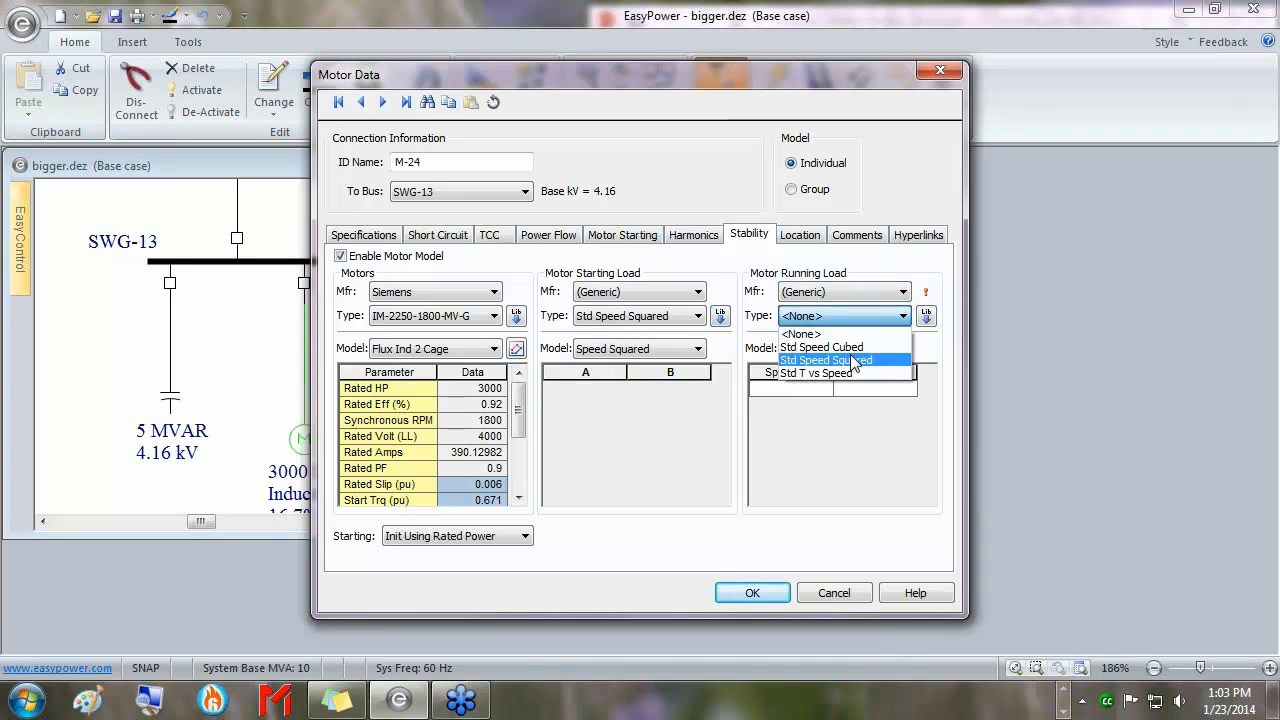
click(855, 366)
click(927, 316)
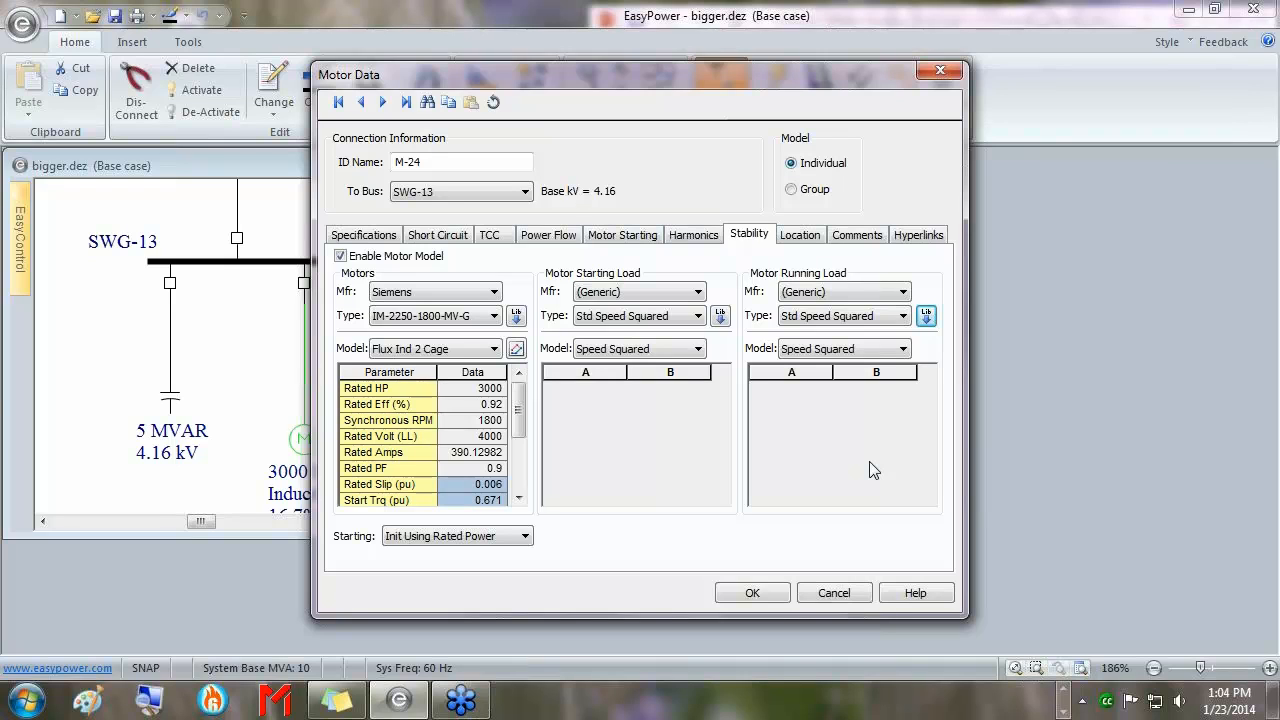
click(903, 316)
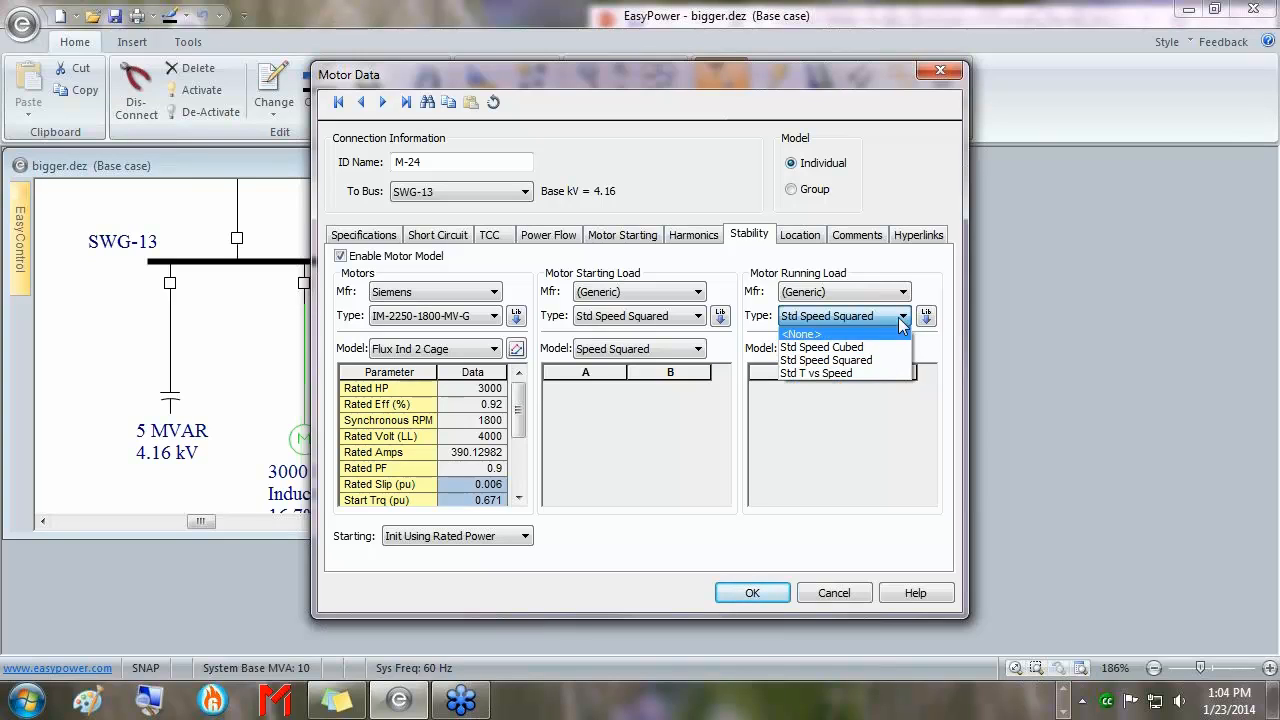
click(901, 317)
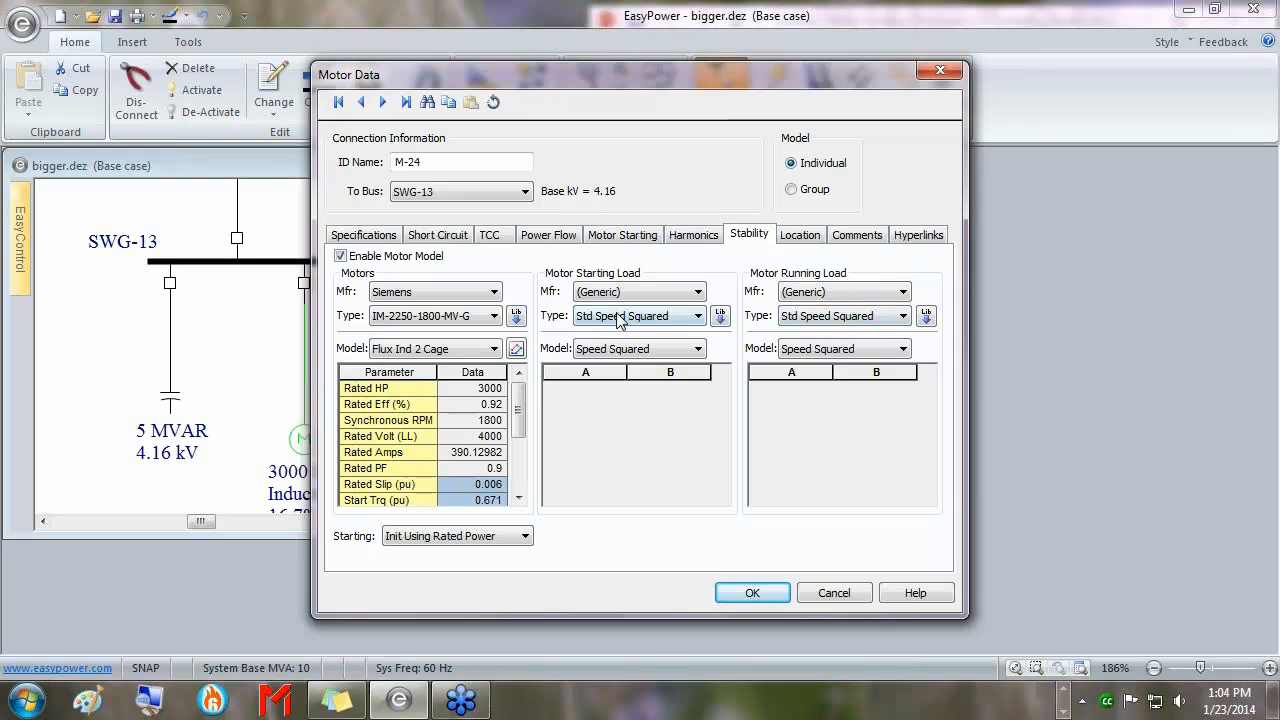
click(752, 593)
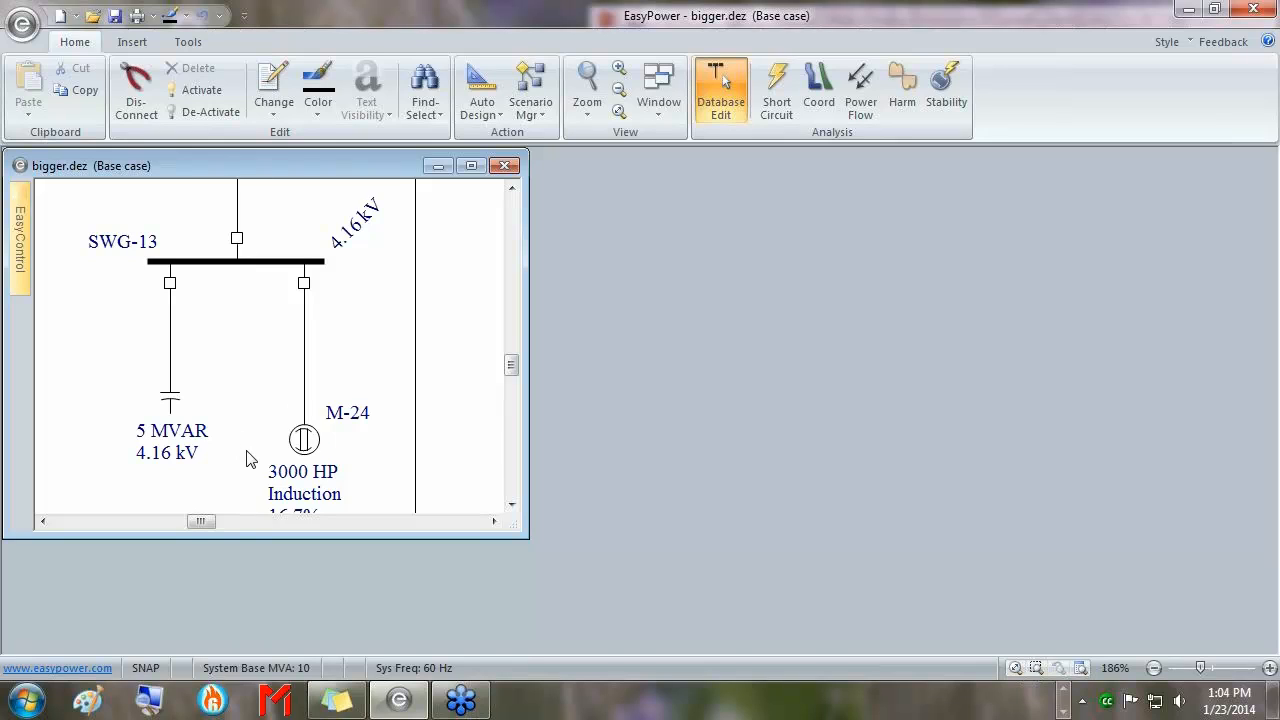
Switch to the stability analysis and open the breaker between bus SWG-13 and motor M-24
mouse_move(313, 439)
click(950, 100)
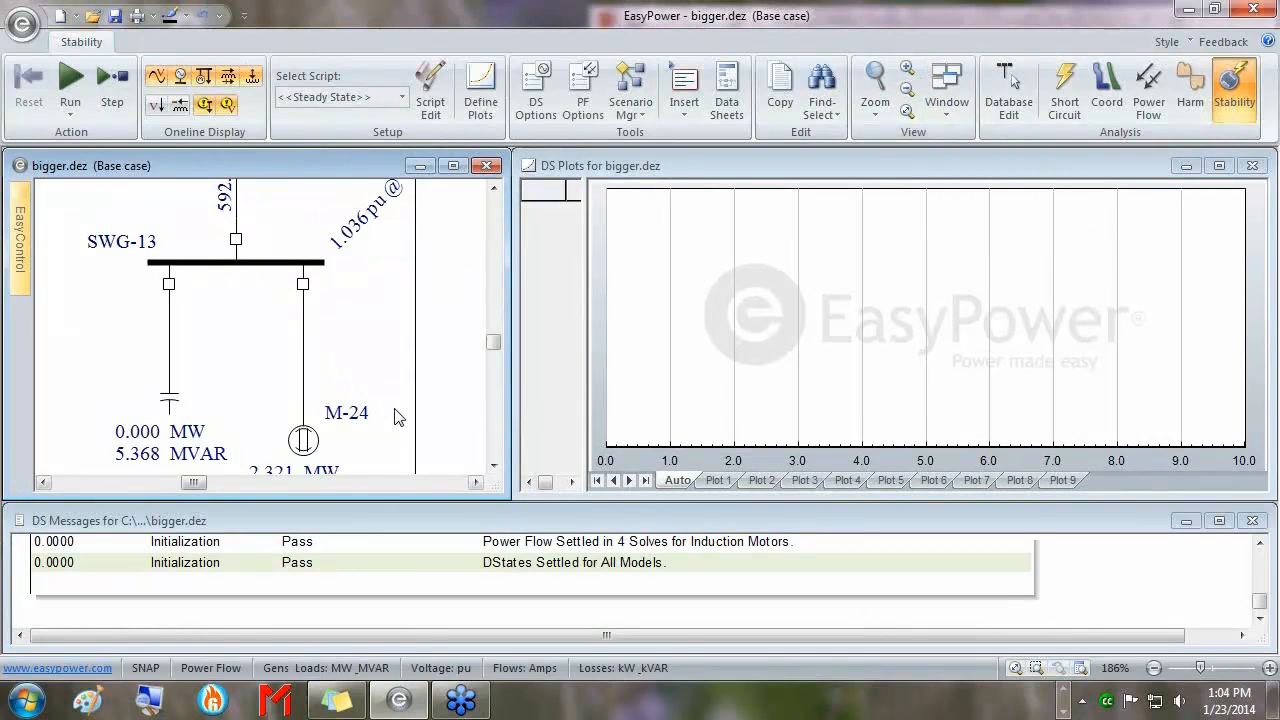
scroll(397, 414, down, 2)
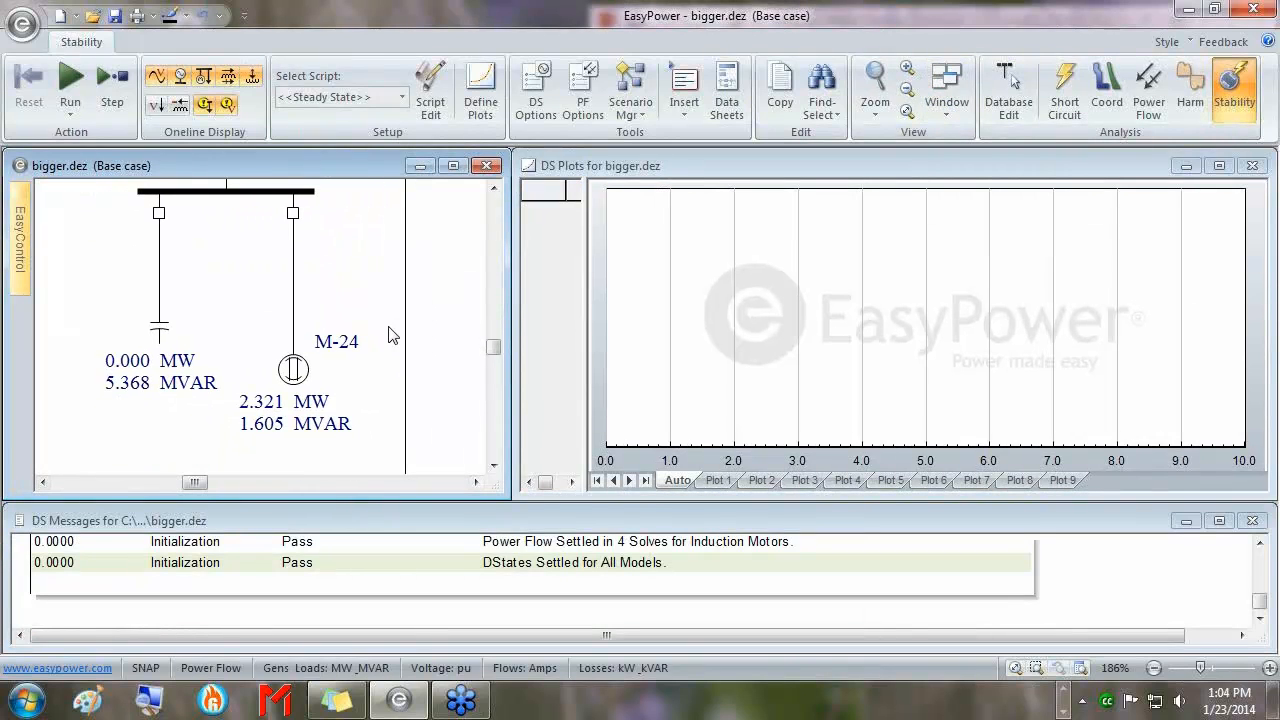
scroll(392, 340, up, 1)
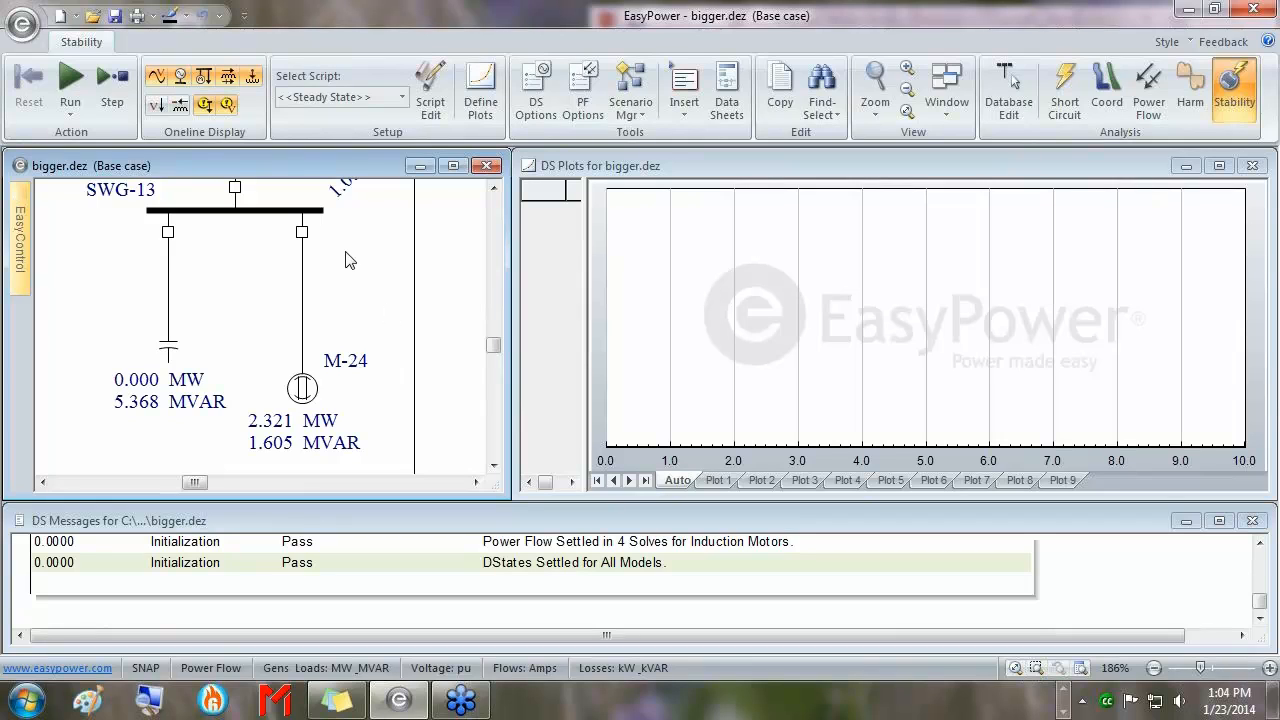
drag(348, 260, 357, 306)
drag(370, 262, 367, 302)
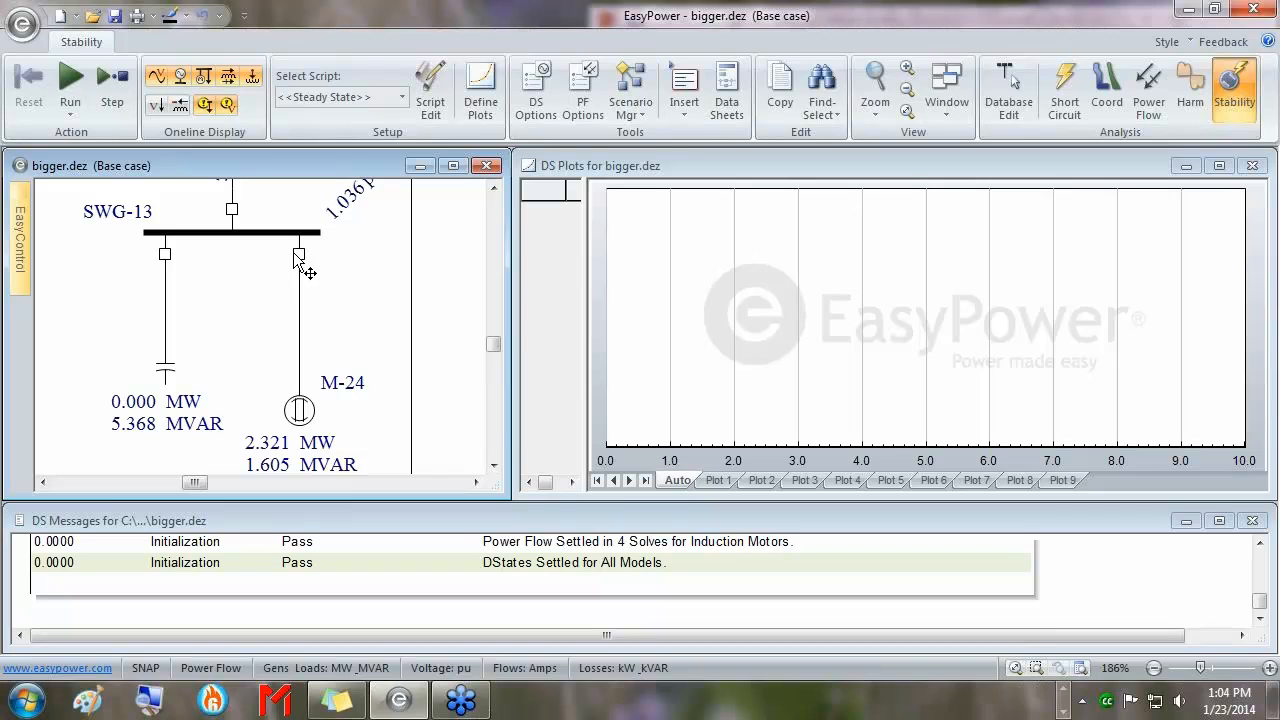
right_click(294, 253)
click(392, 268)
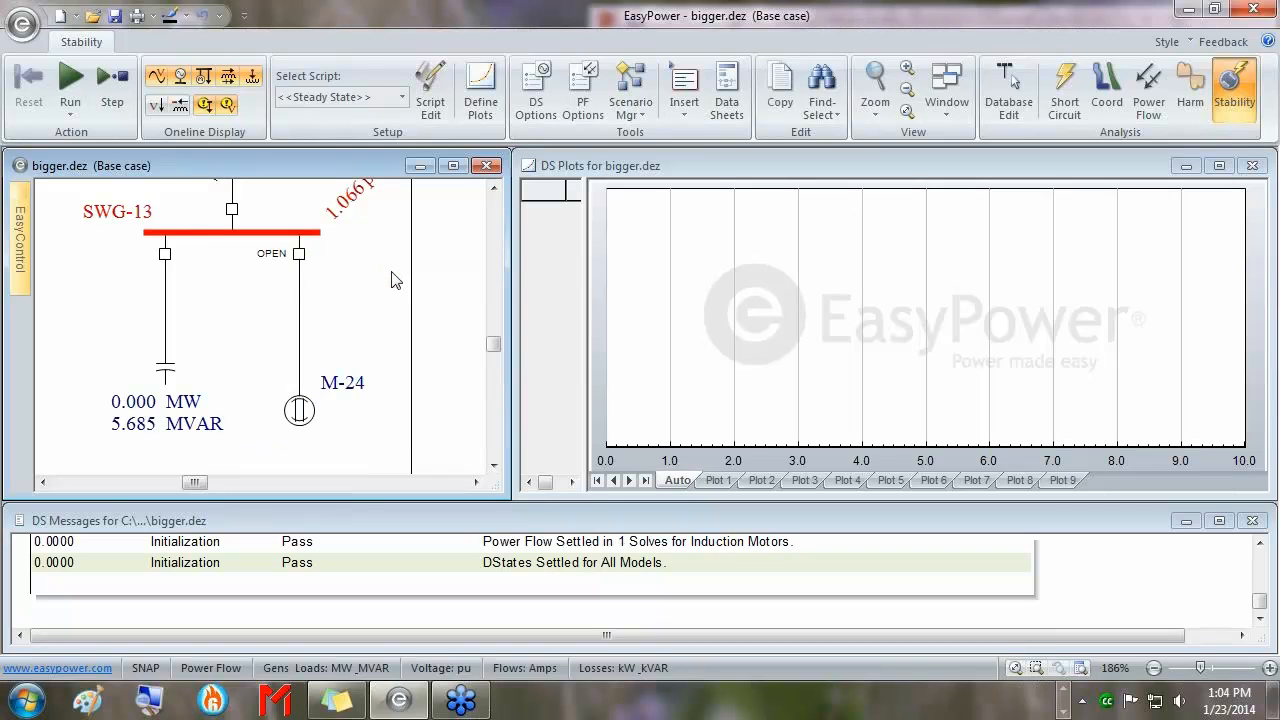
Simulate starting motor M-24 by closing its open breaker below bus SWG-13
drag(400, 232, 390, 352)
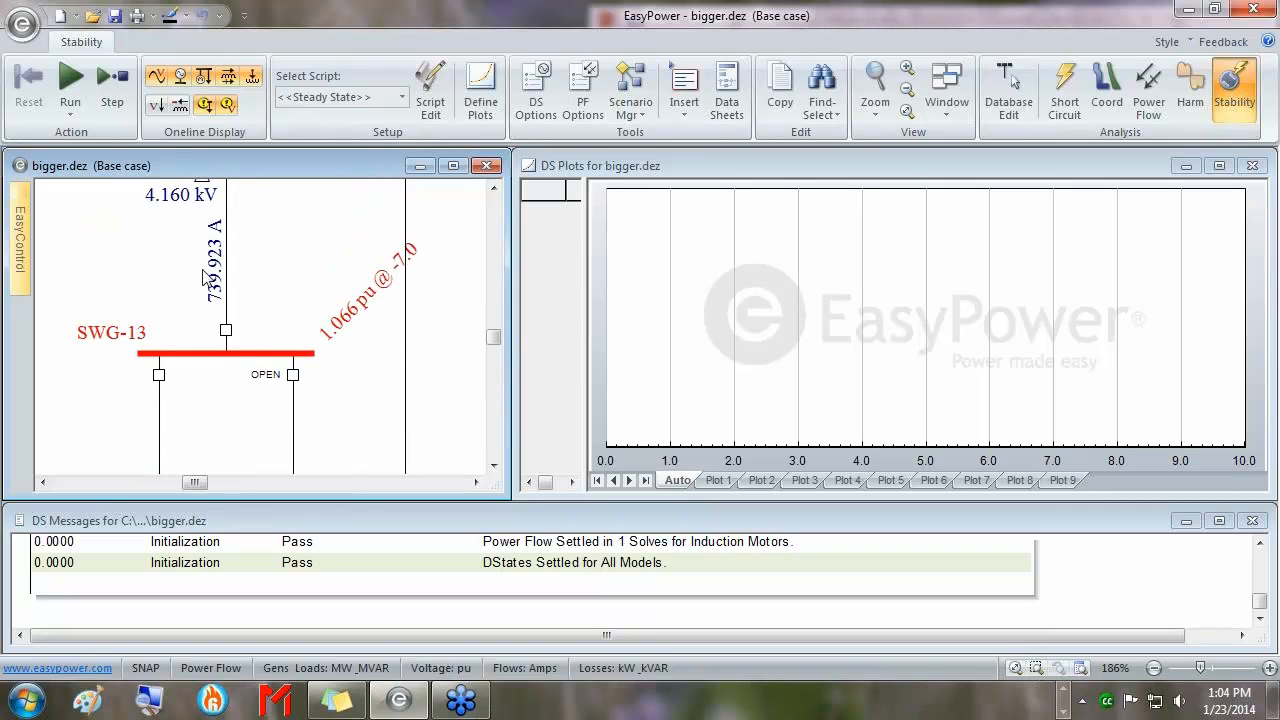
drag(286, 371, 324, 273)
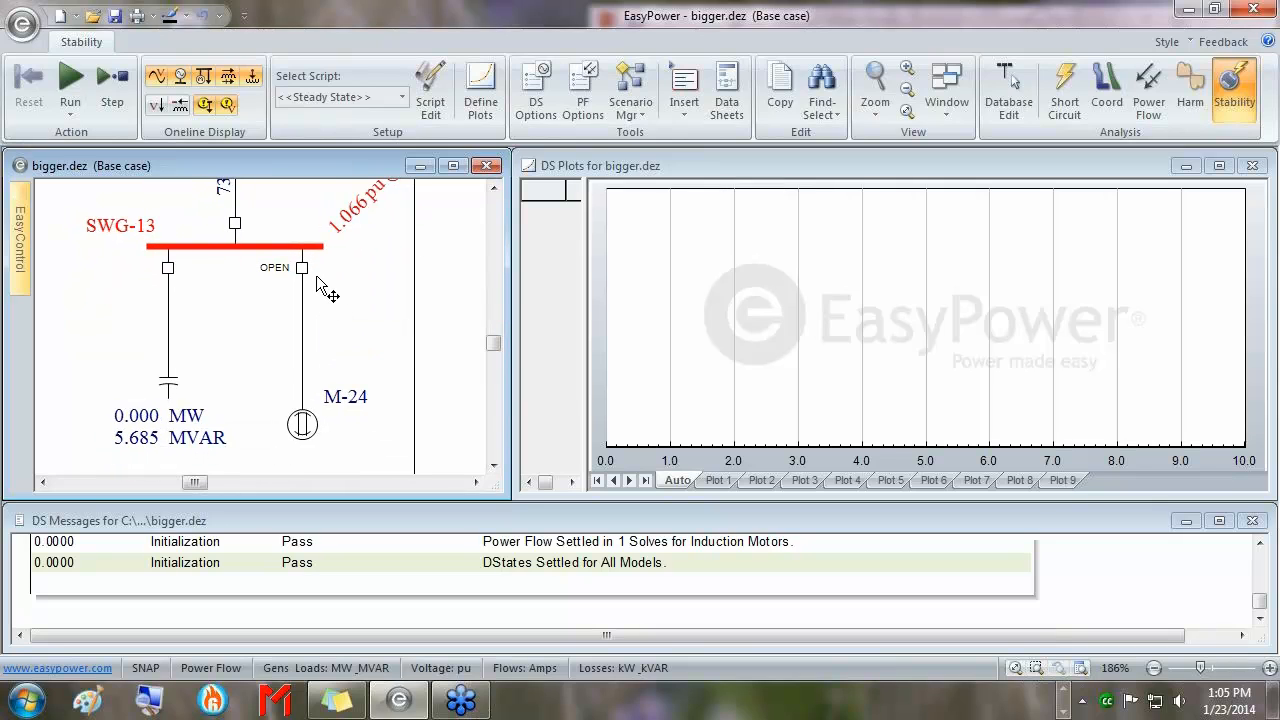
click(304, 270)
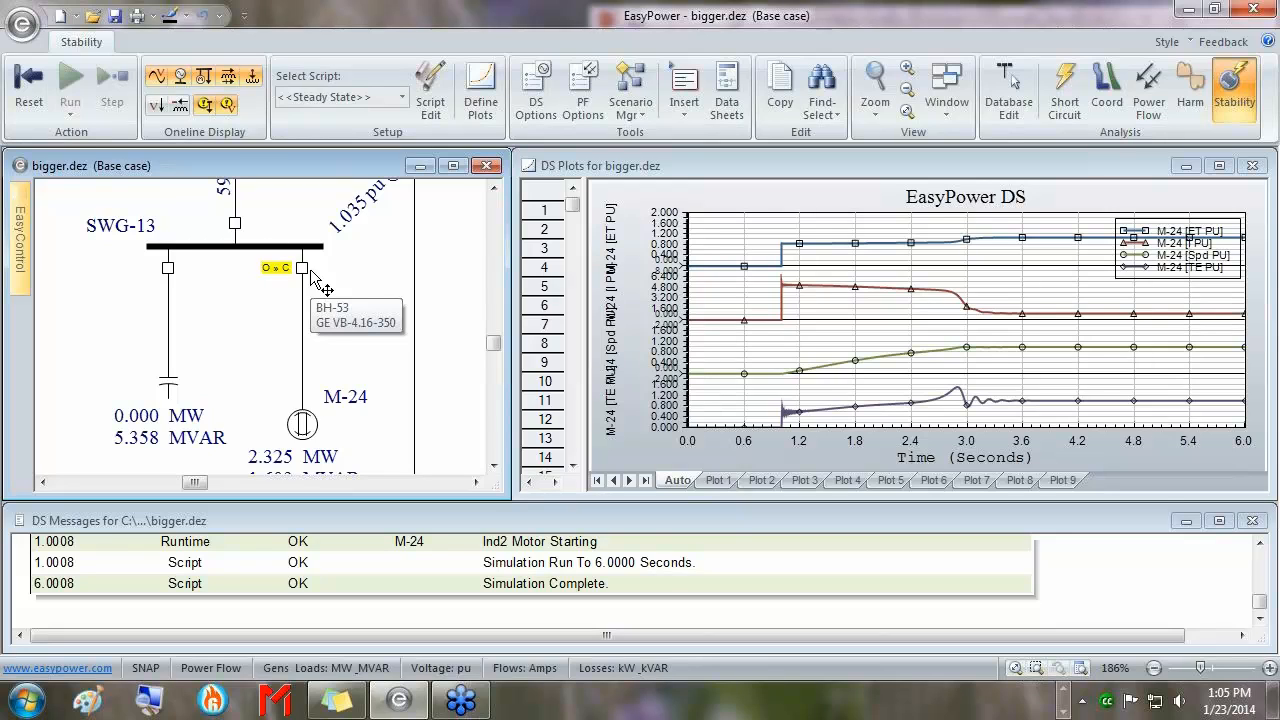
Enlarge the simulation plots and move the legend into the speed plot, above the early rise of the curve
click(1219, 168)
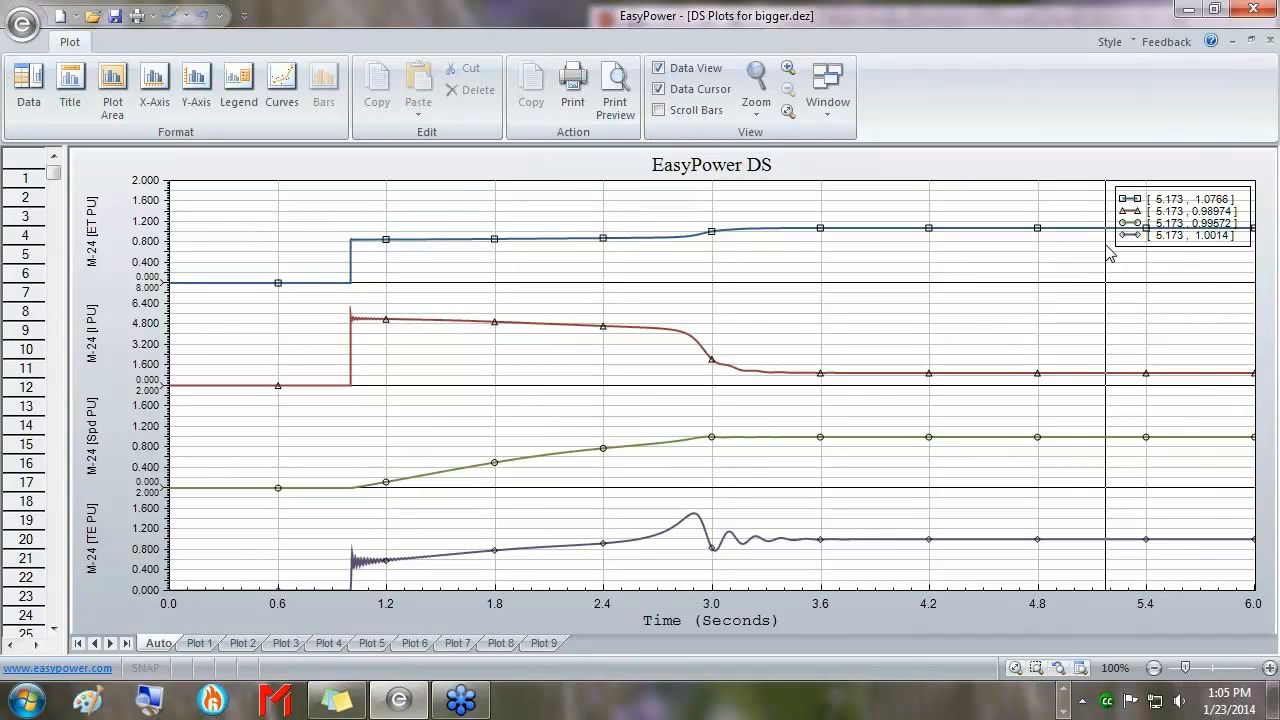
click(1250, 41)
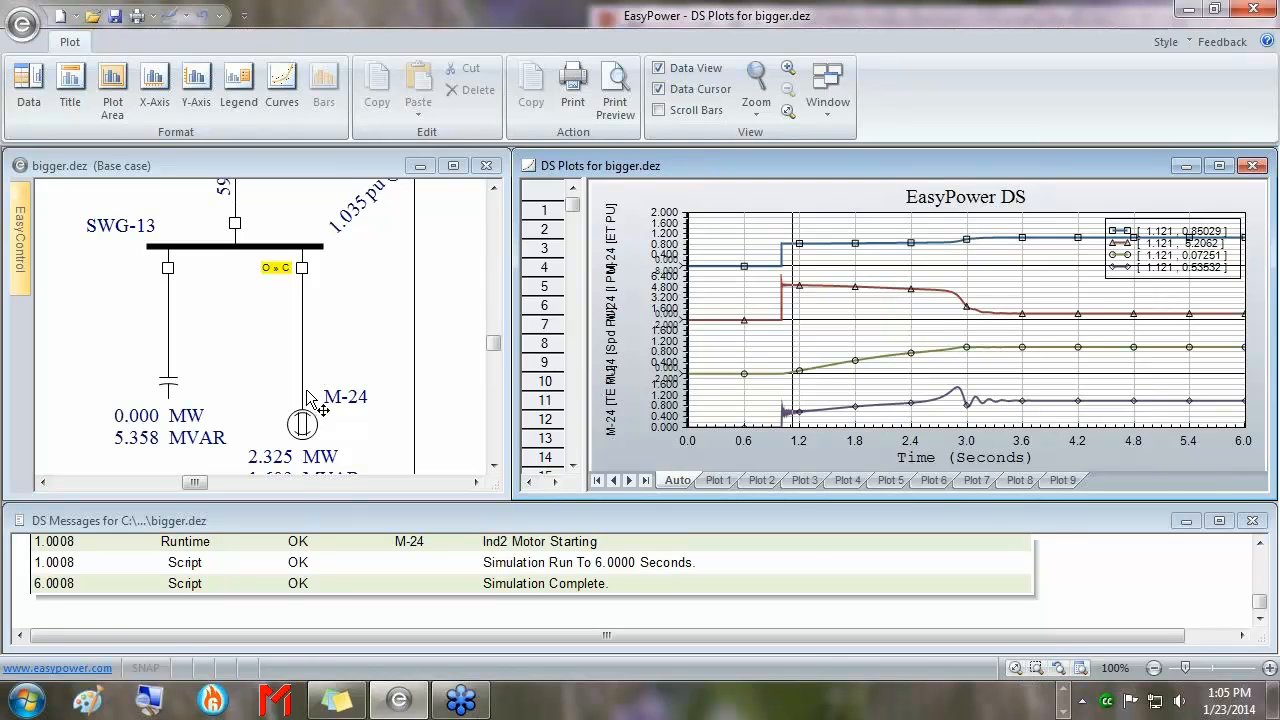
click(1219, 166)
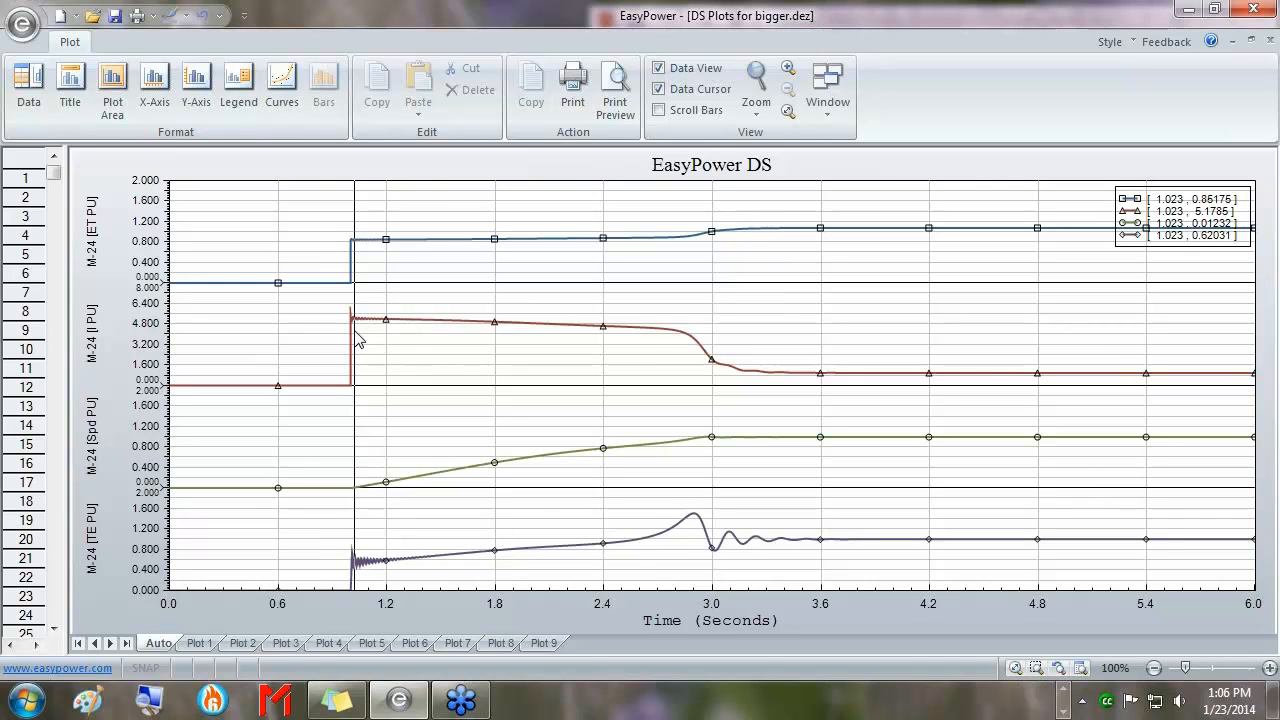
click(1155, 232)
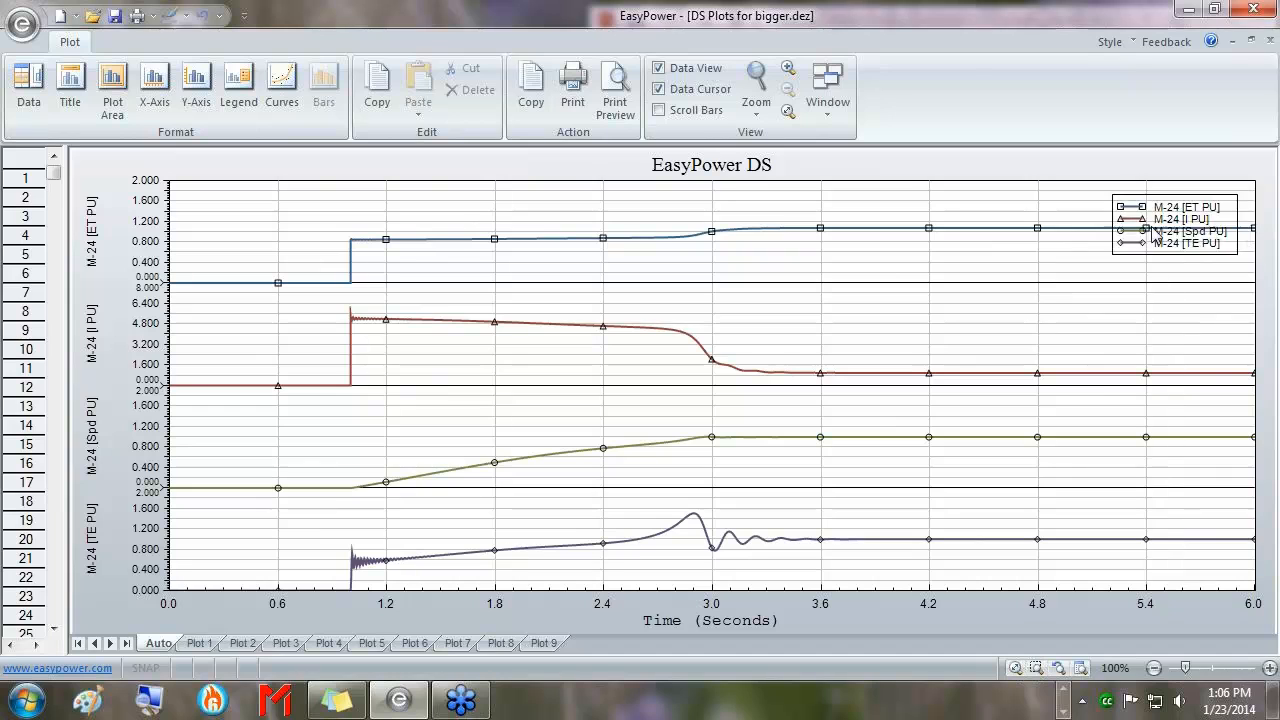
drag(1155, 232, 430, 433)
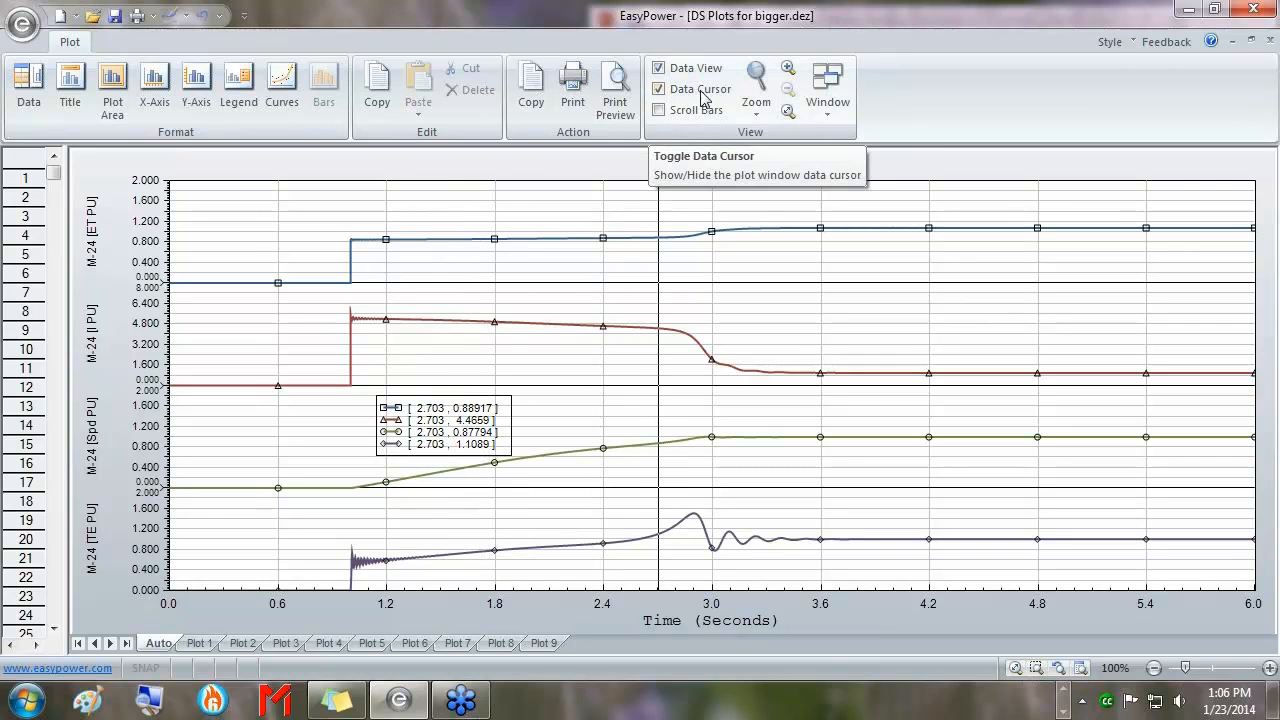
Toggle the plot's data cursor off and on, trace M-24's curves from starting to steady running, and return to the one-line
click(662, 90)
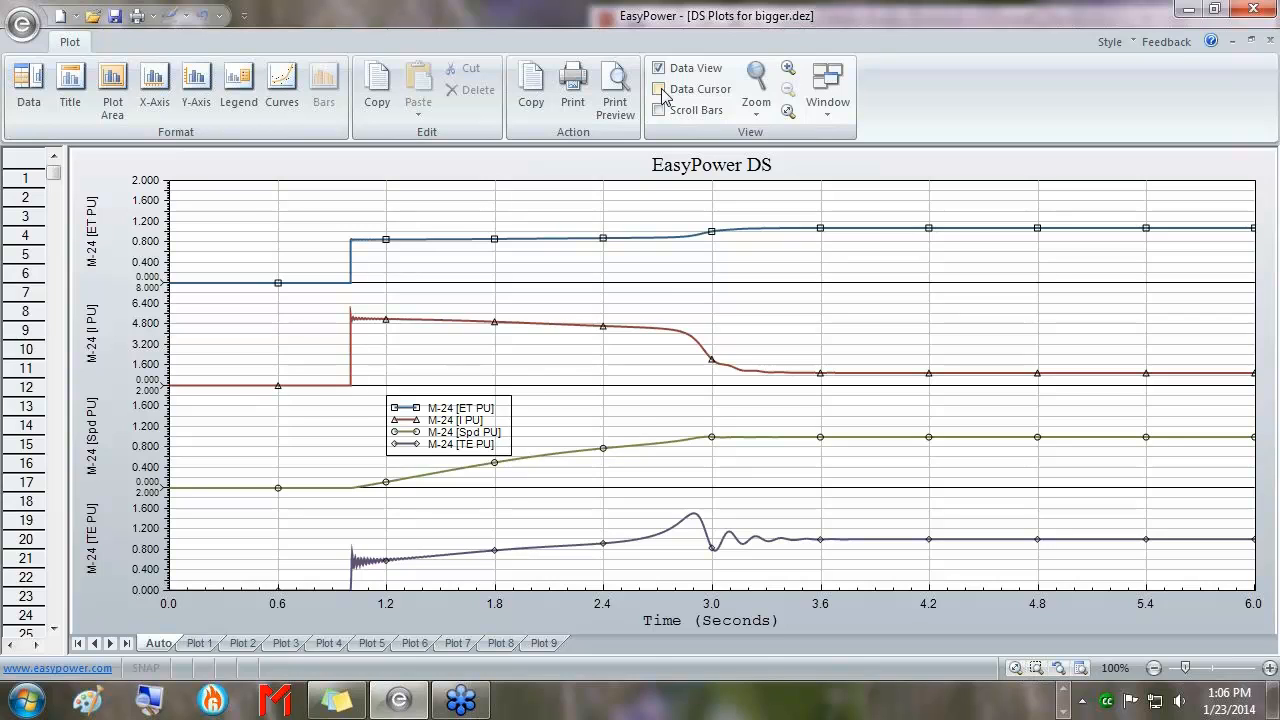
click(660, 89)
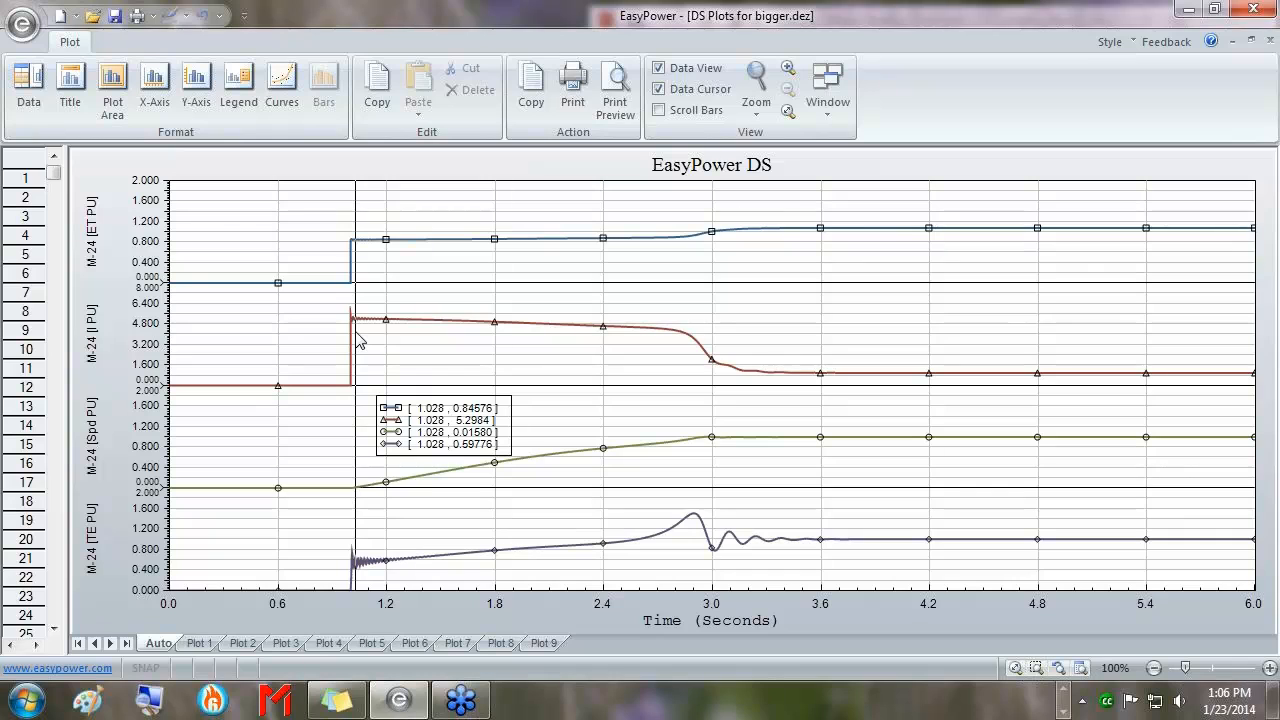
drag(357, 340, 1099, 220)
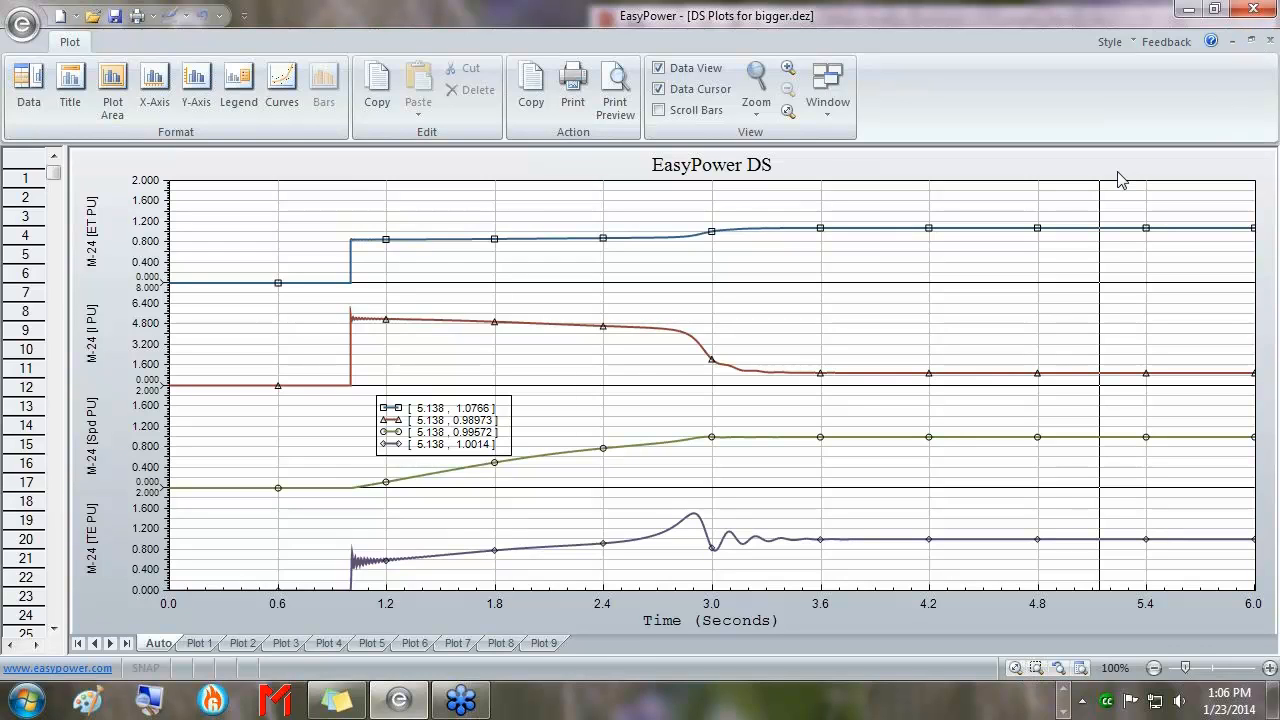
drag(1099, 220, 357, 343)
drag(355, 343, 720, 355)
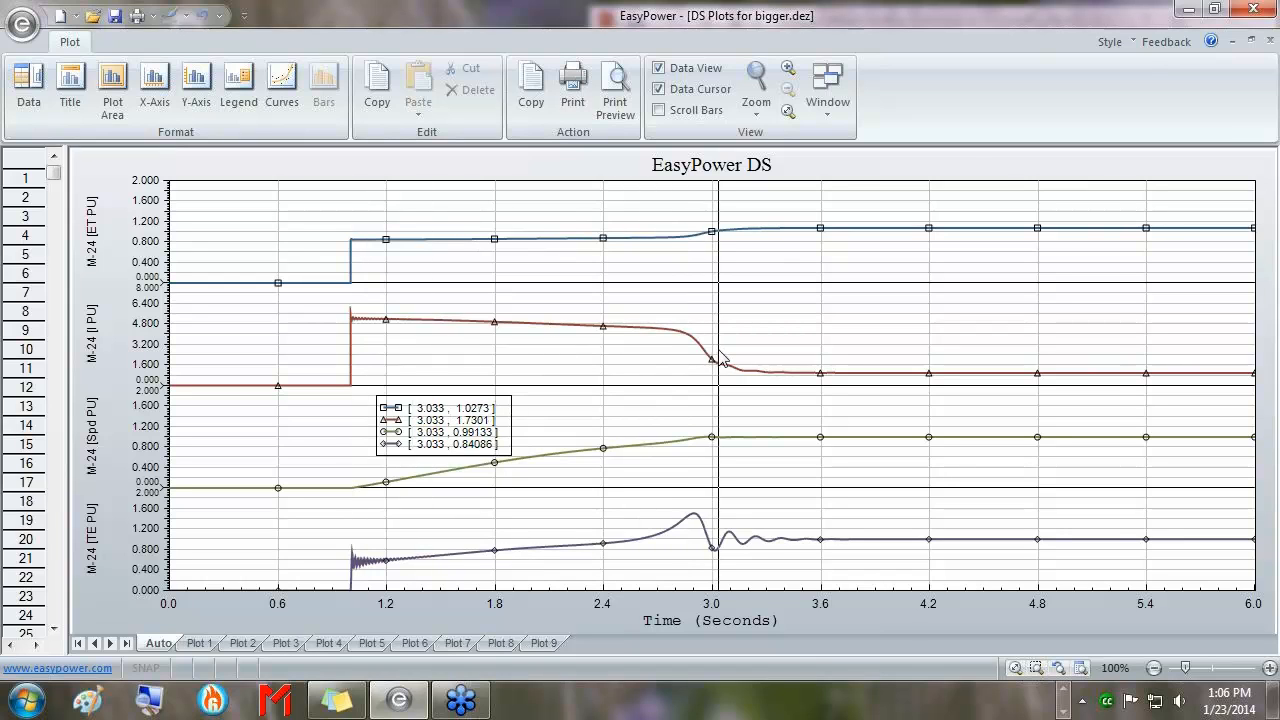
click(1118, 190)
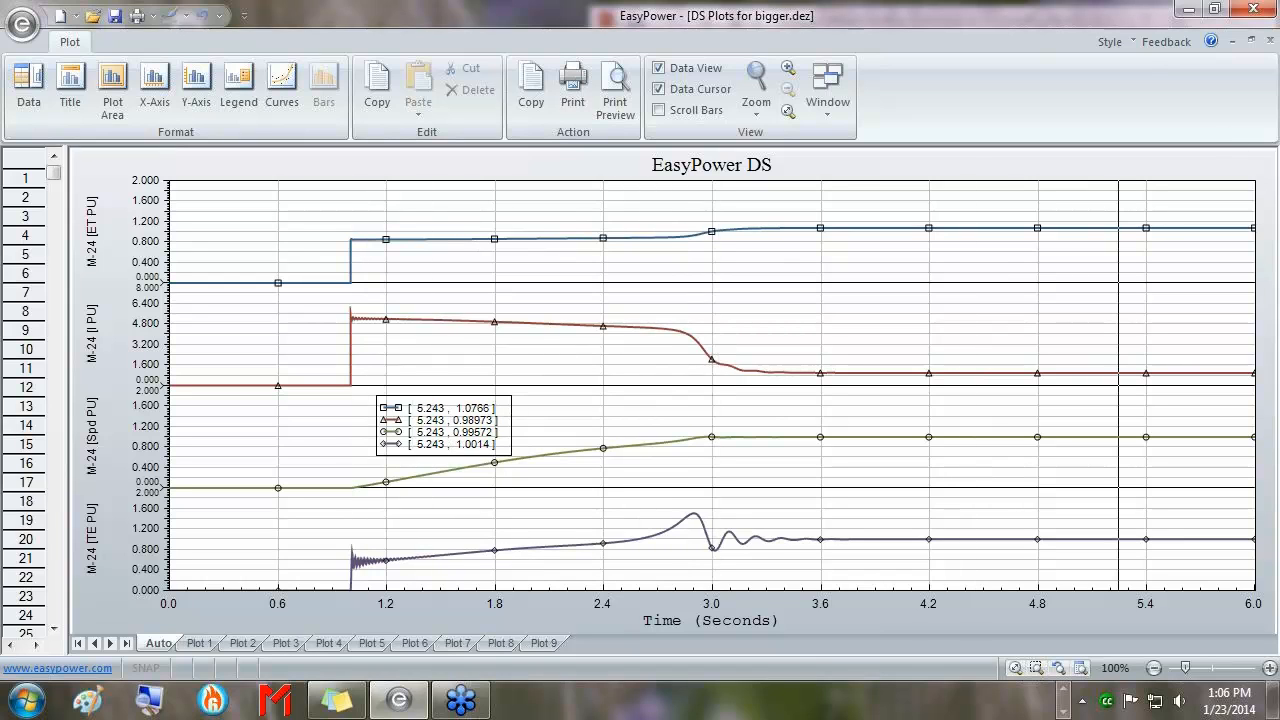
click(1251, 40)
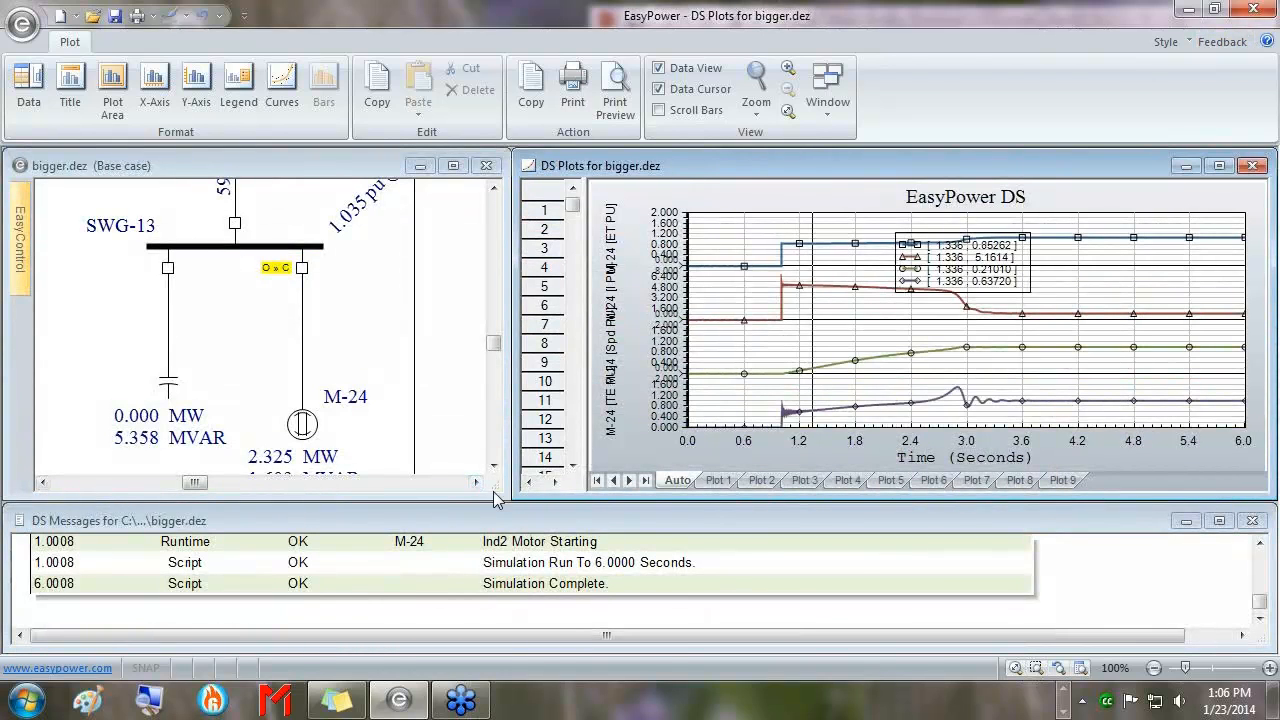
click(493, 499)
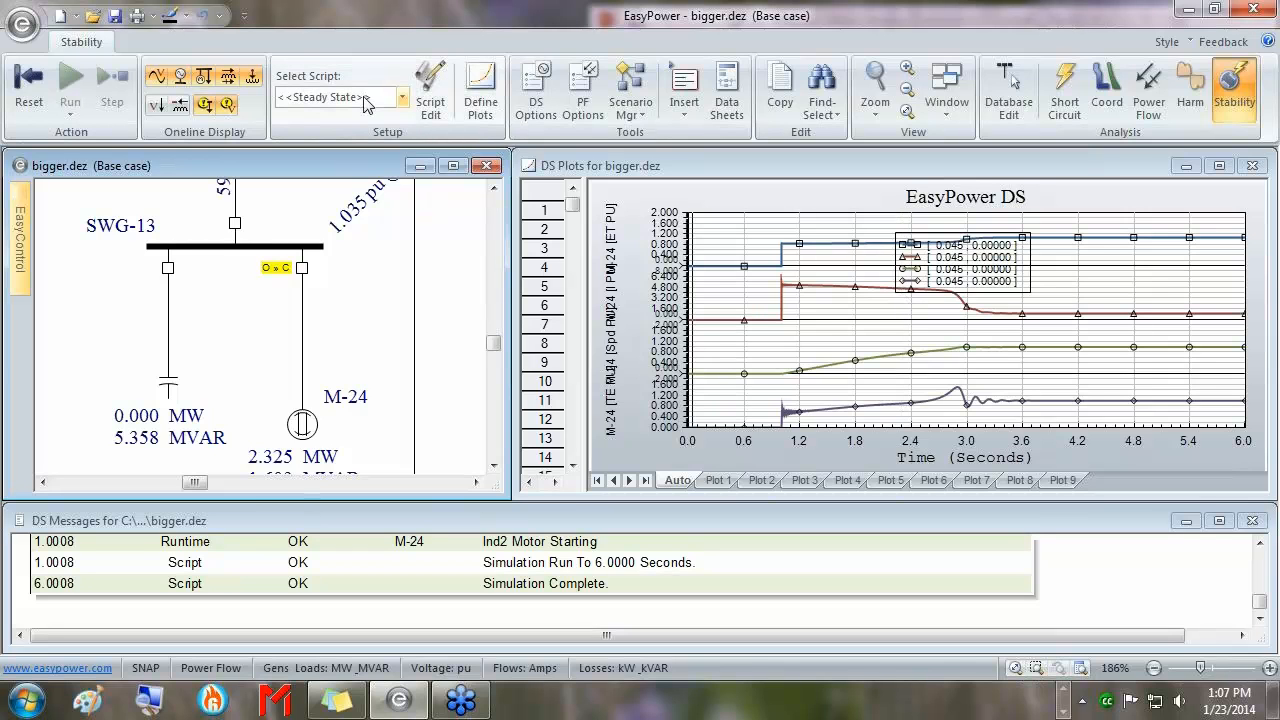
Review the dynamic stability control options and the double-click simulation end and delay times for breakers and the exciter, and accept the options
click(536, 97)
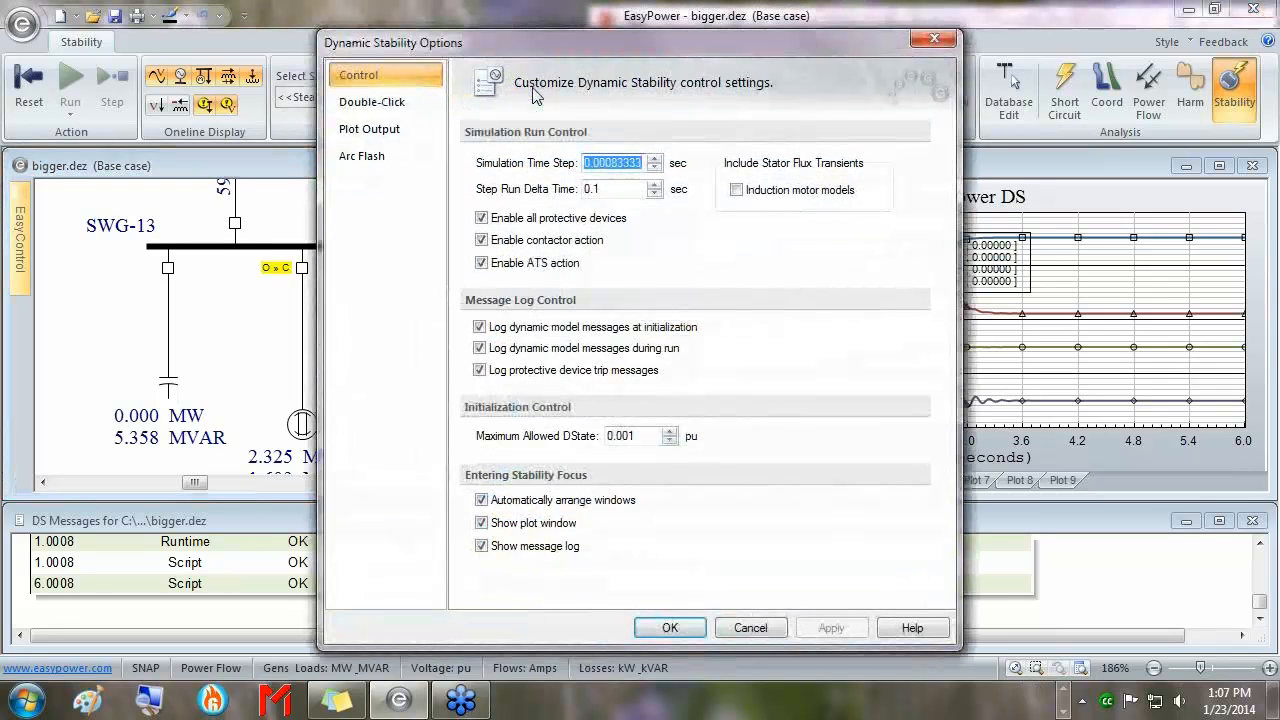
click(357, 102)
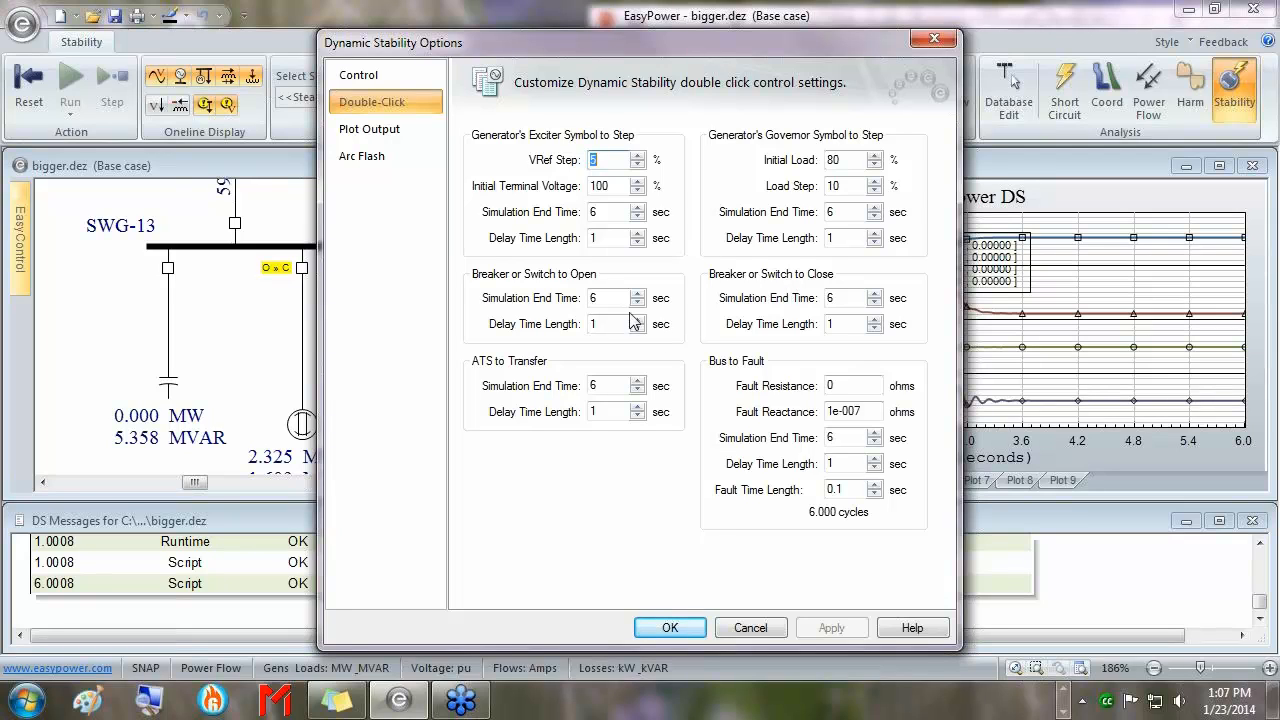
double_click(597, 297)
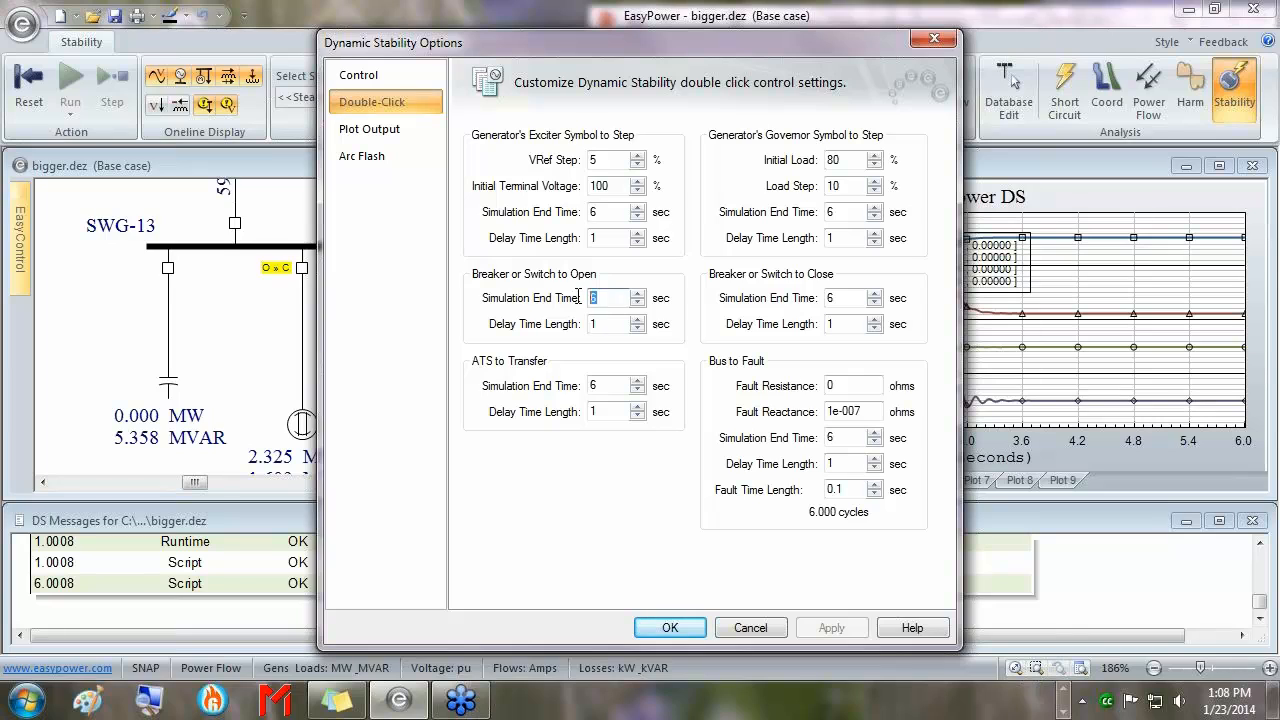
key(Tab)
key(shift+Tab)
key(Tab)
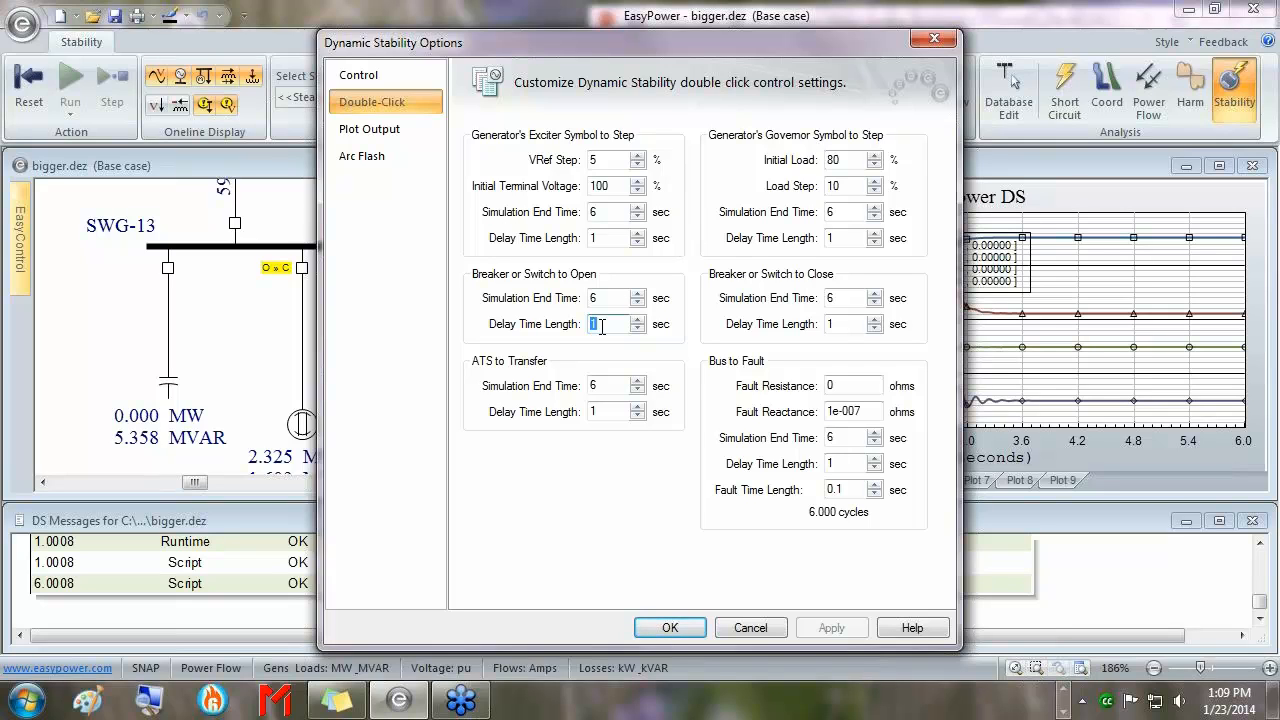
double_click(596, 238)
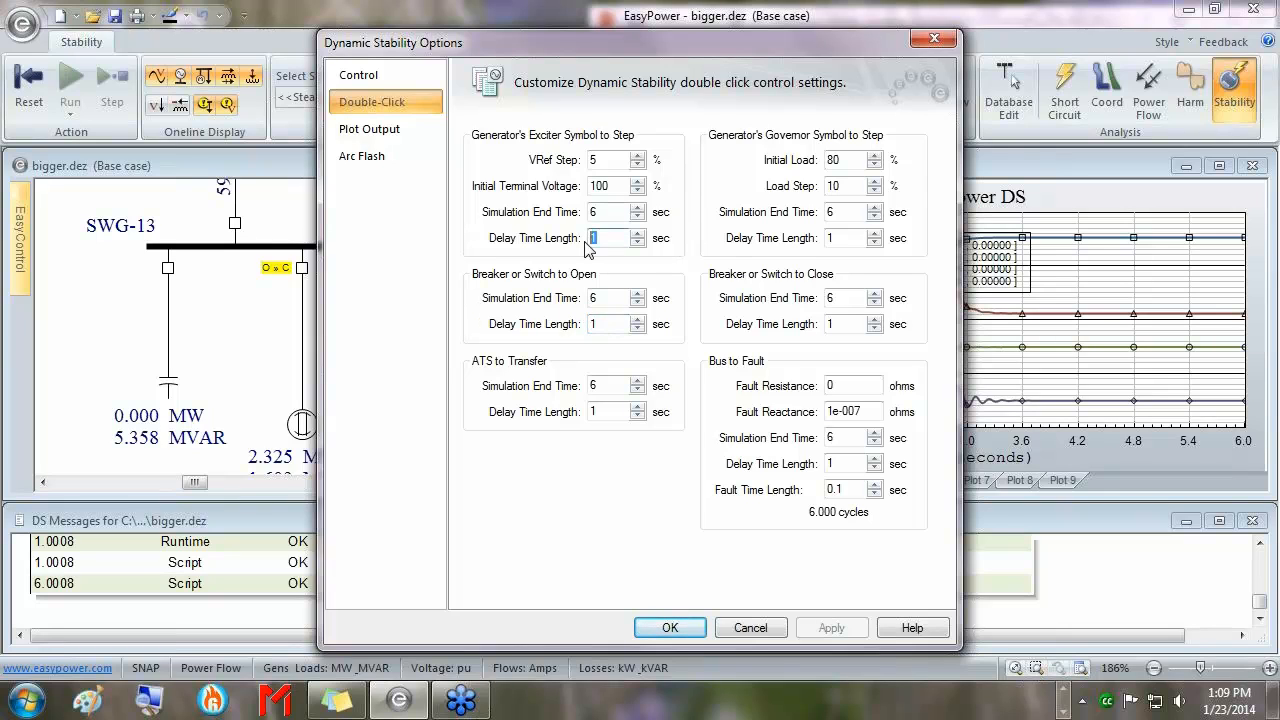
double_click(596, 324)
click(668, 628)
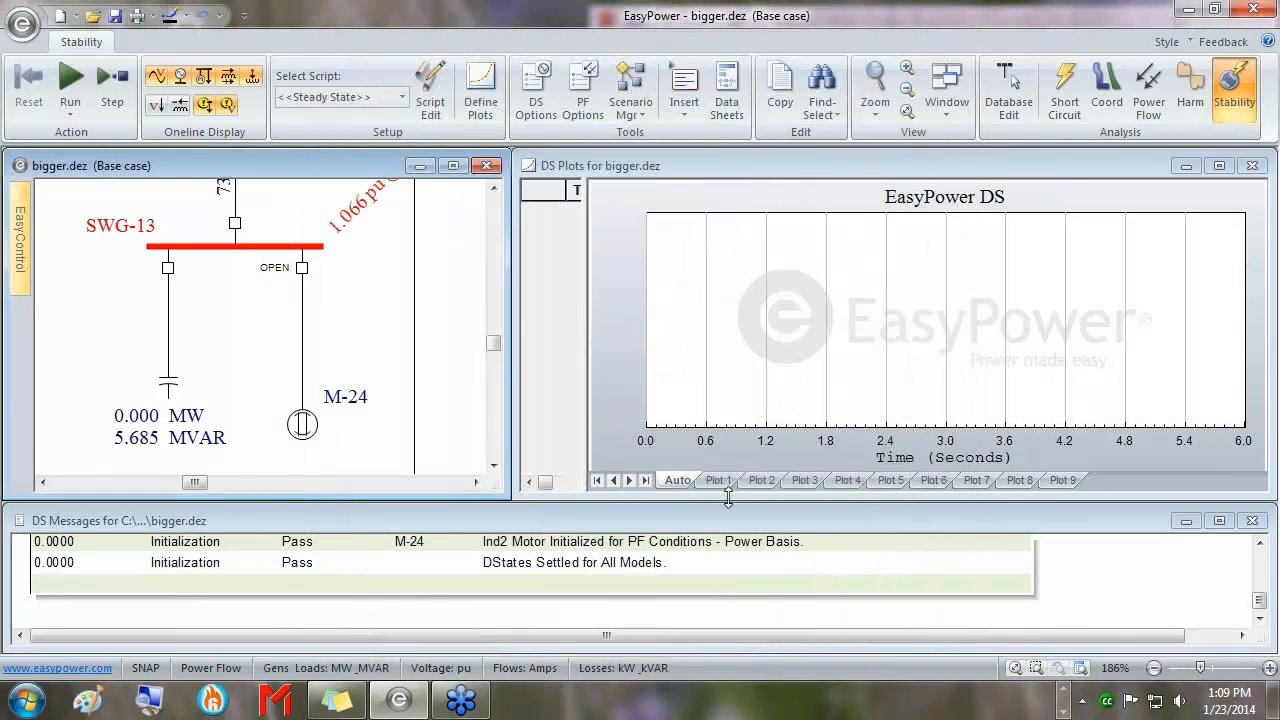
Simulate starting M-24 by closing its breaker, and trace its curves with the data cursor in the enlarged plot window
click(304, 285)
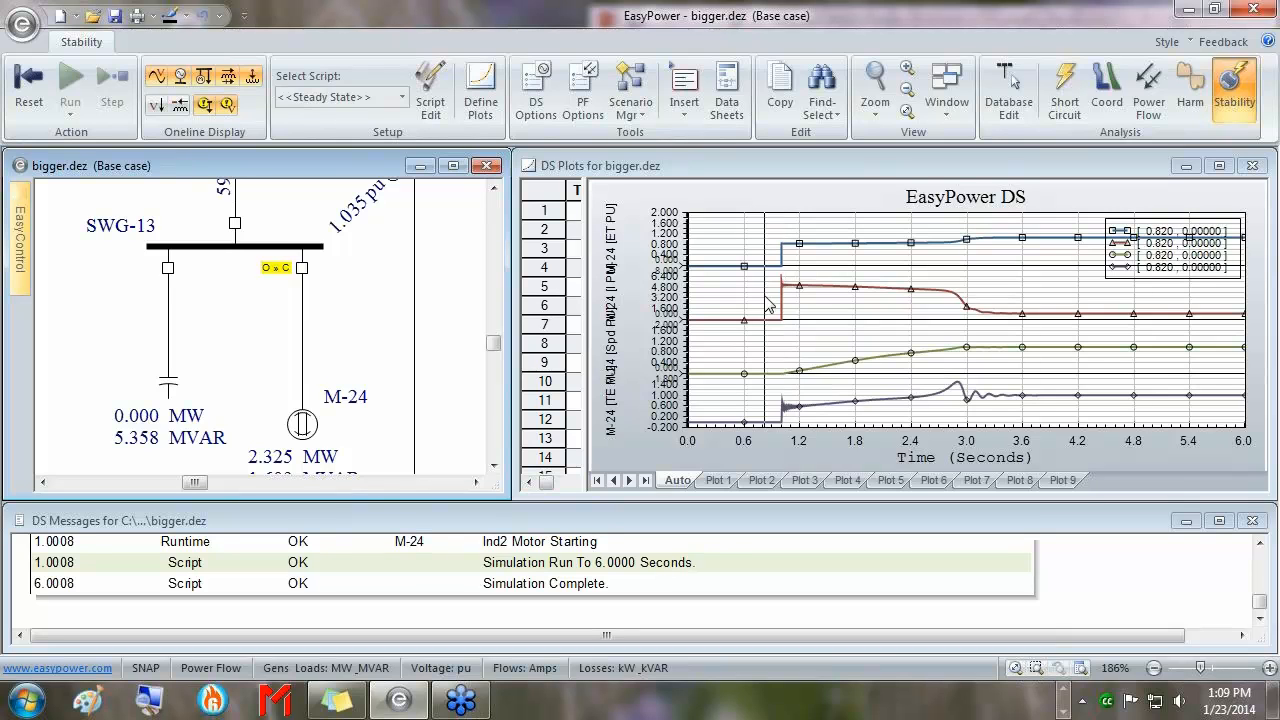
click(1220, 166)
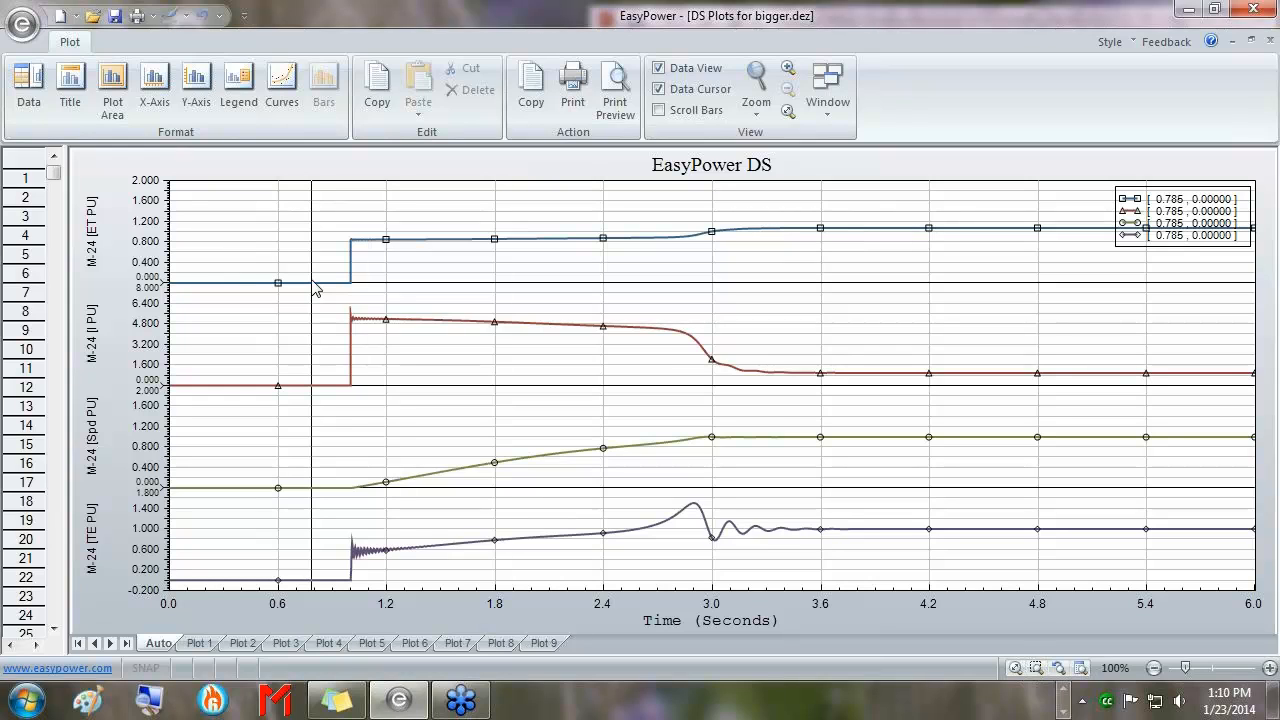
drag(313, 288, 352, 255)
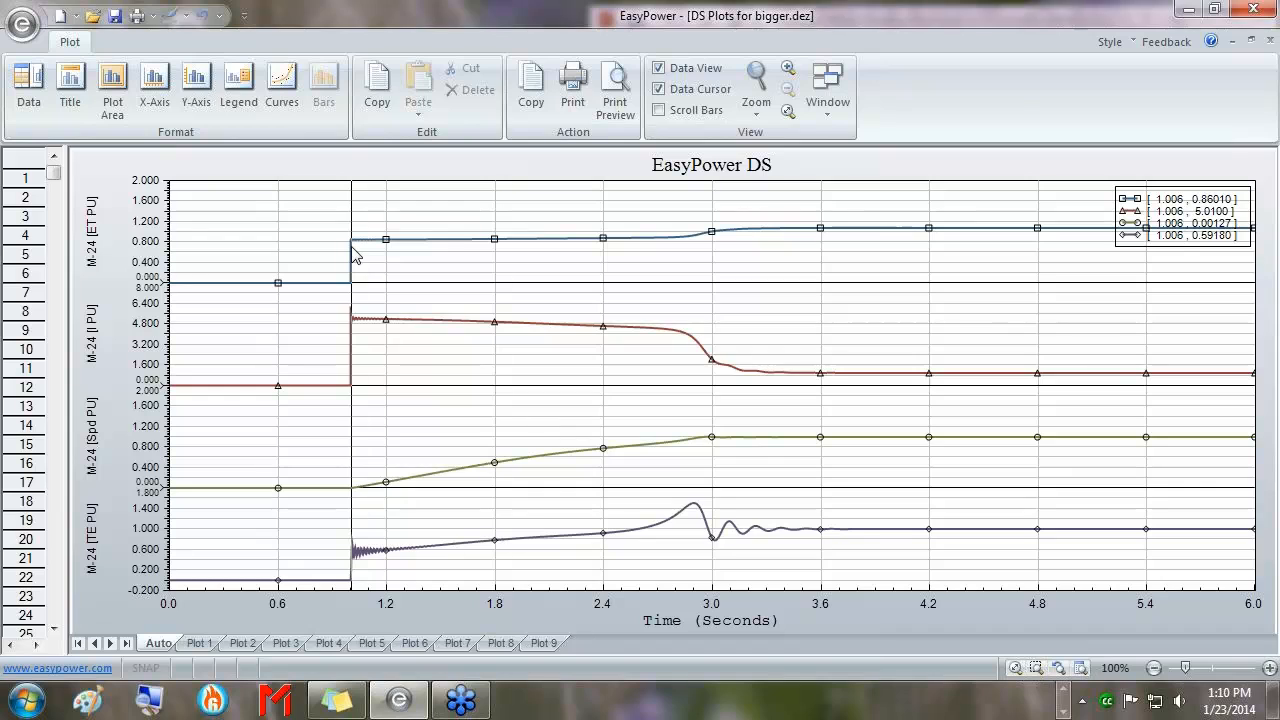
drag(352, 255, 476, 262)
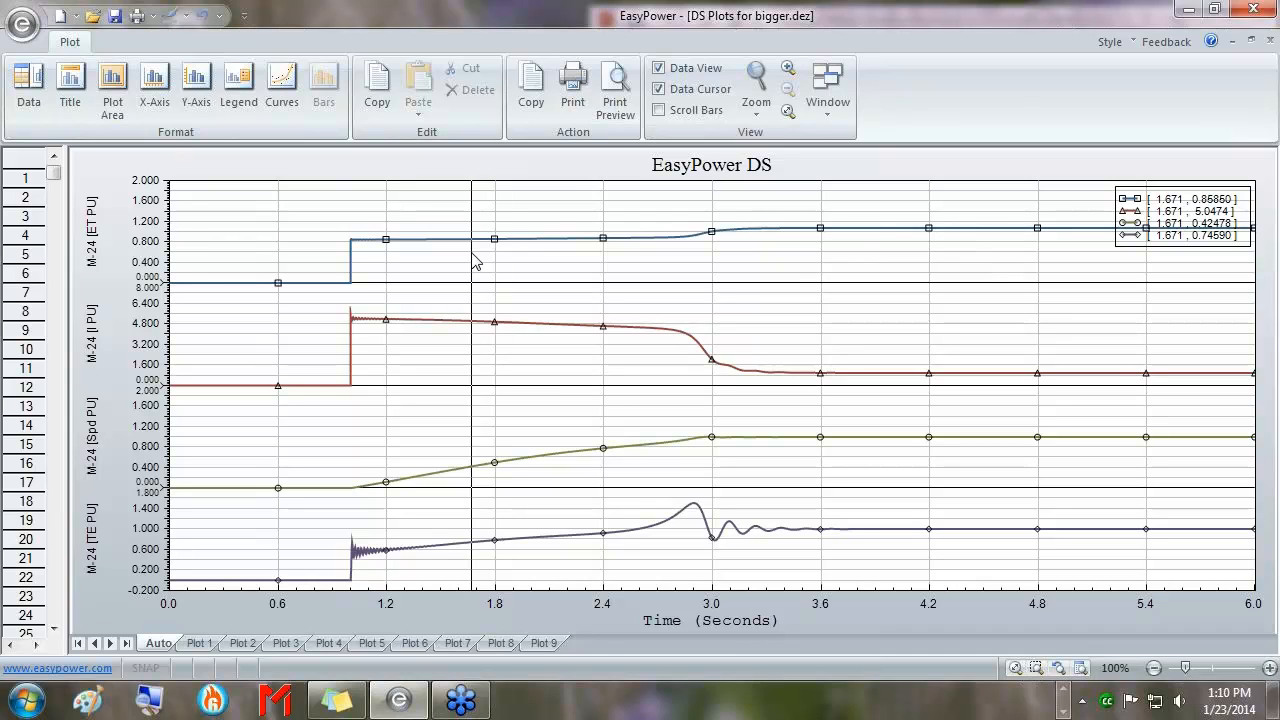
click(1108, 230)
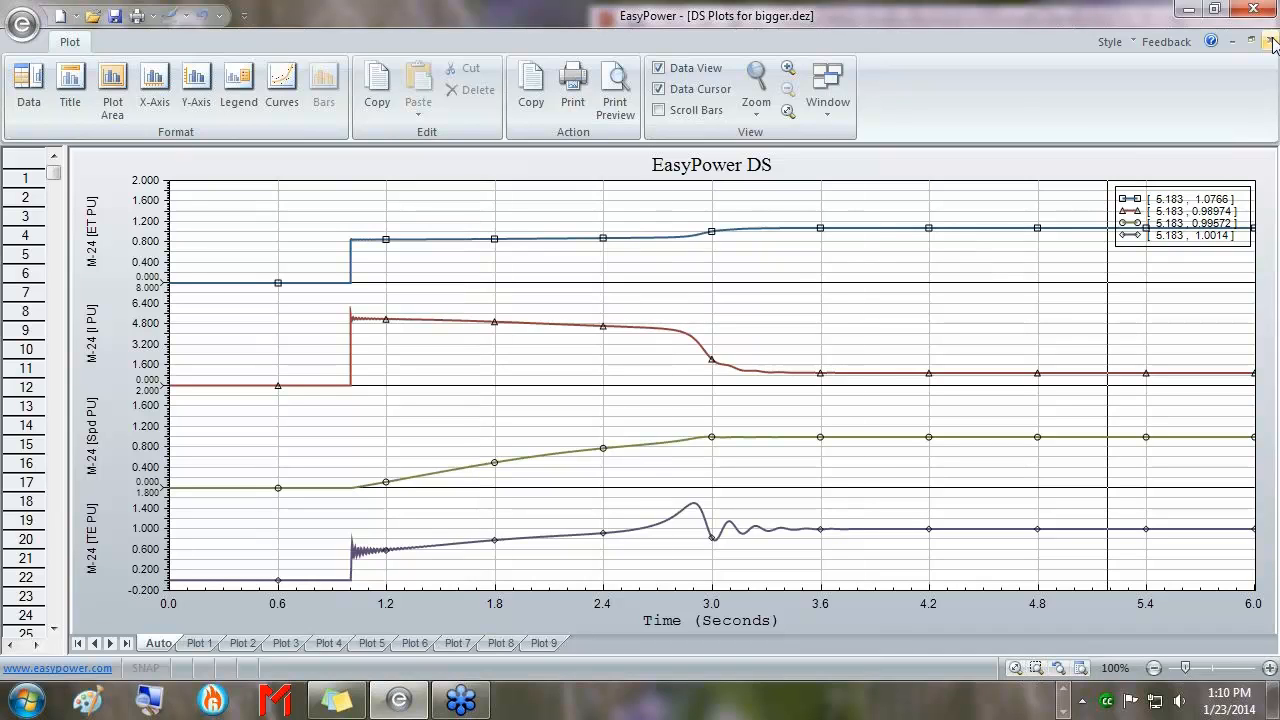
click(1270, 41)
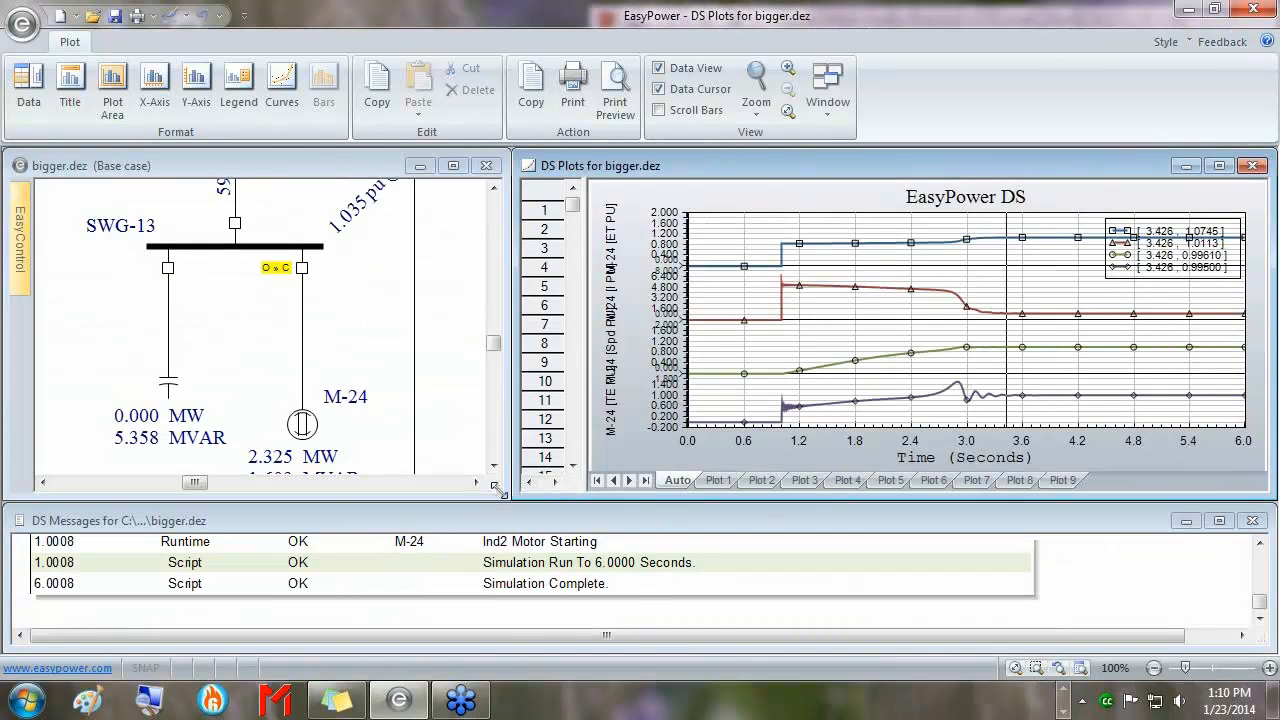
Enlarge the one-line window and define the per-unit voltage of bus SWG-13 as the first channel of Plot 1
drag(495, 485, 521, 533)
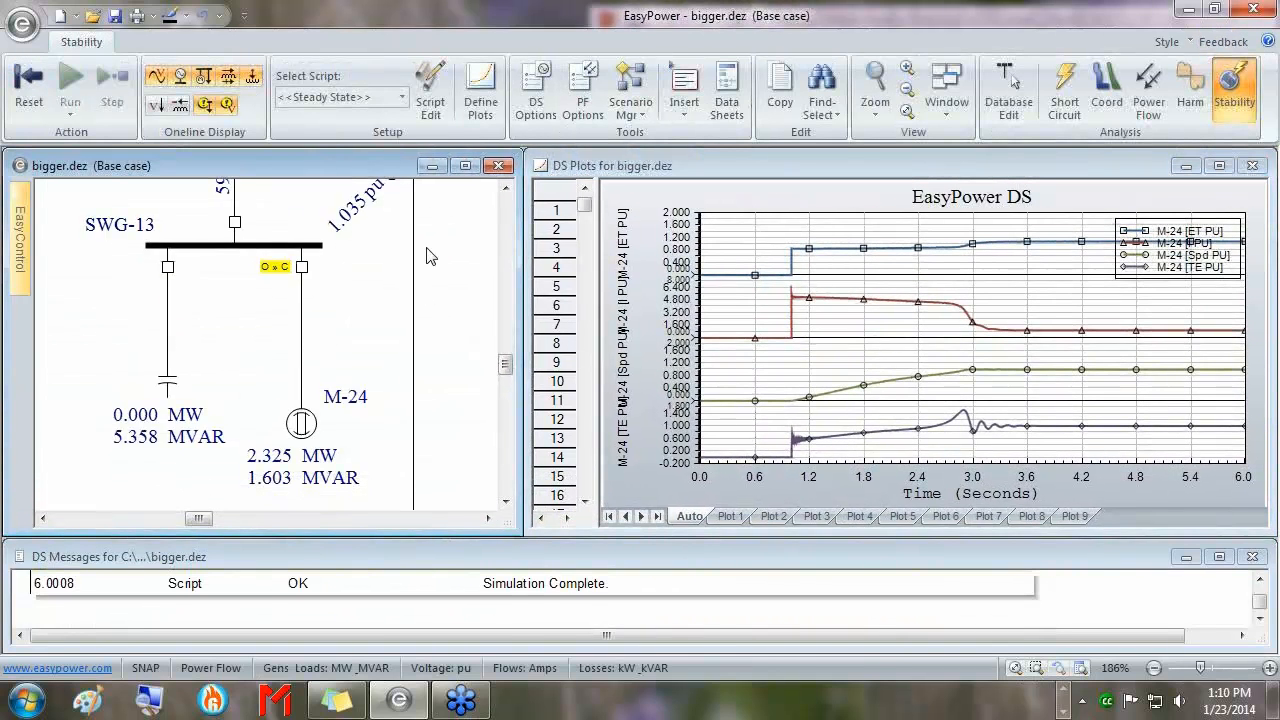
click(481, 105)
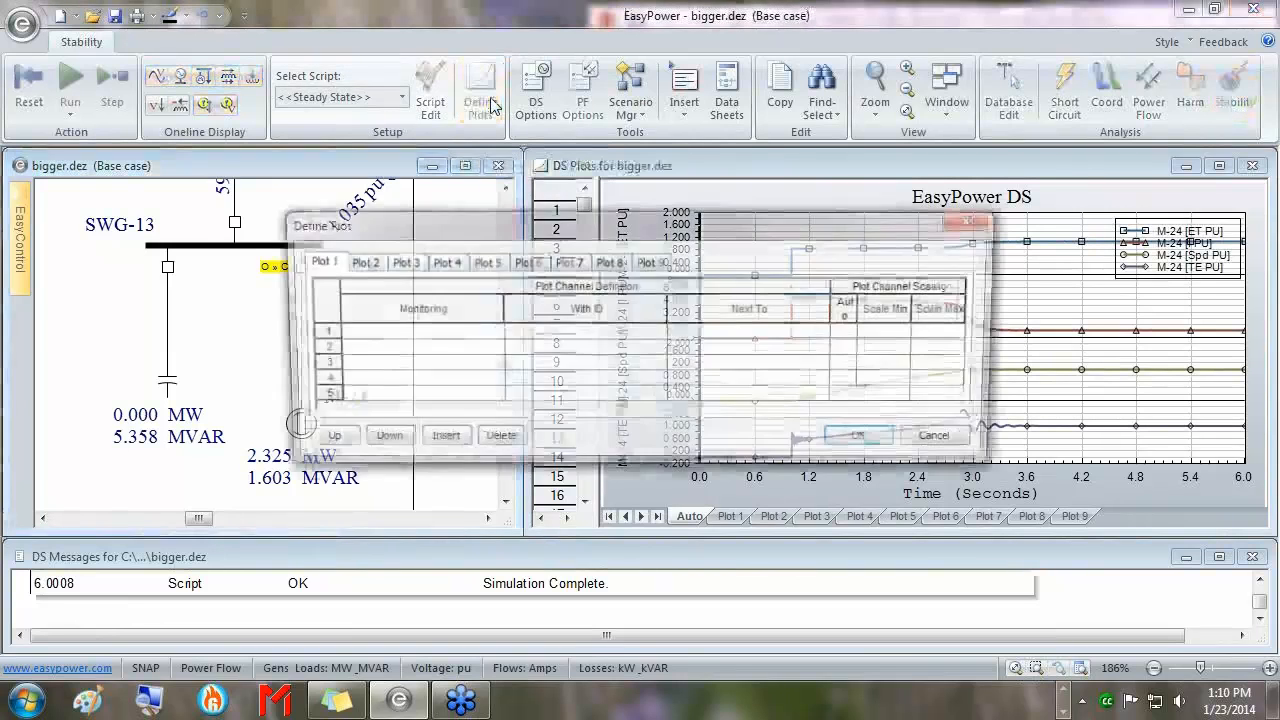
drag(566, 226, 726, 230)
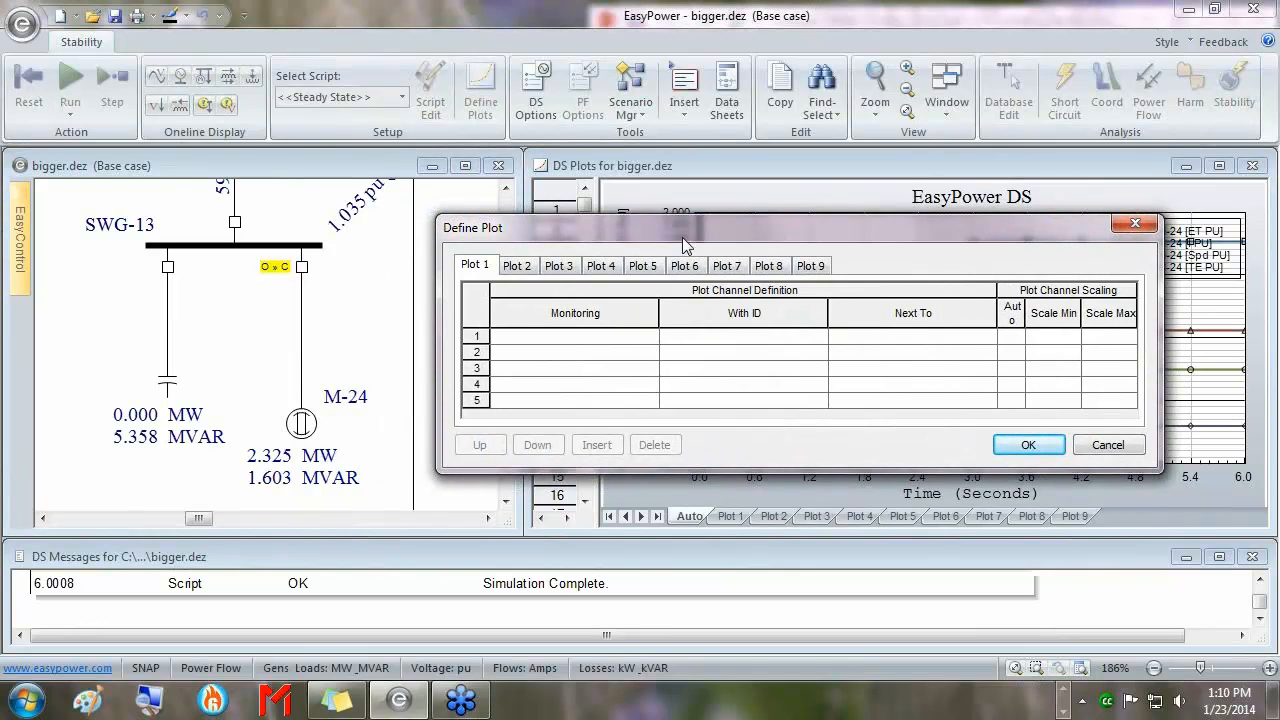
click(460, 340)
click(470, 337)
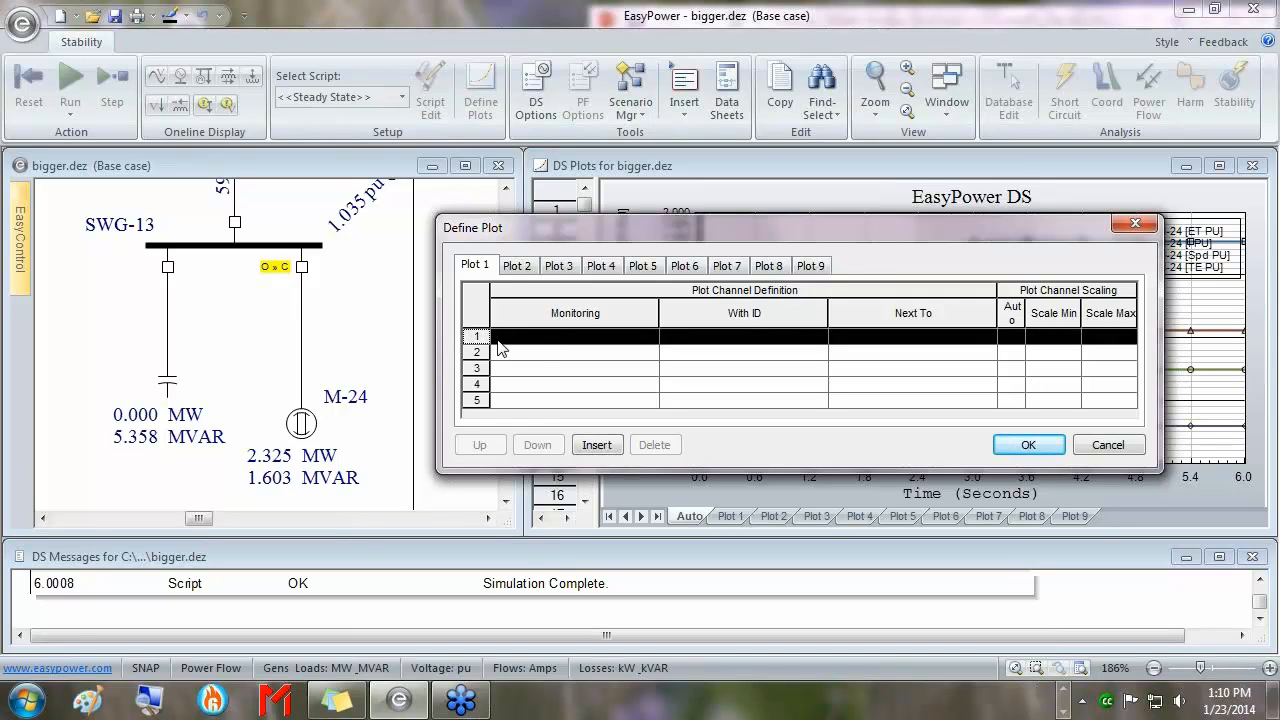
click(213, 262)
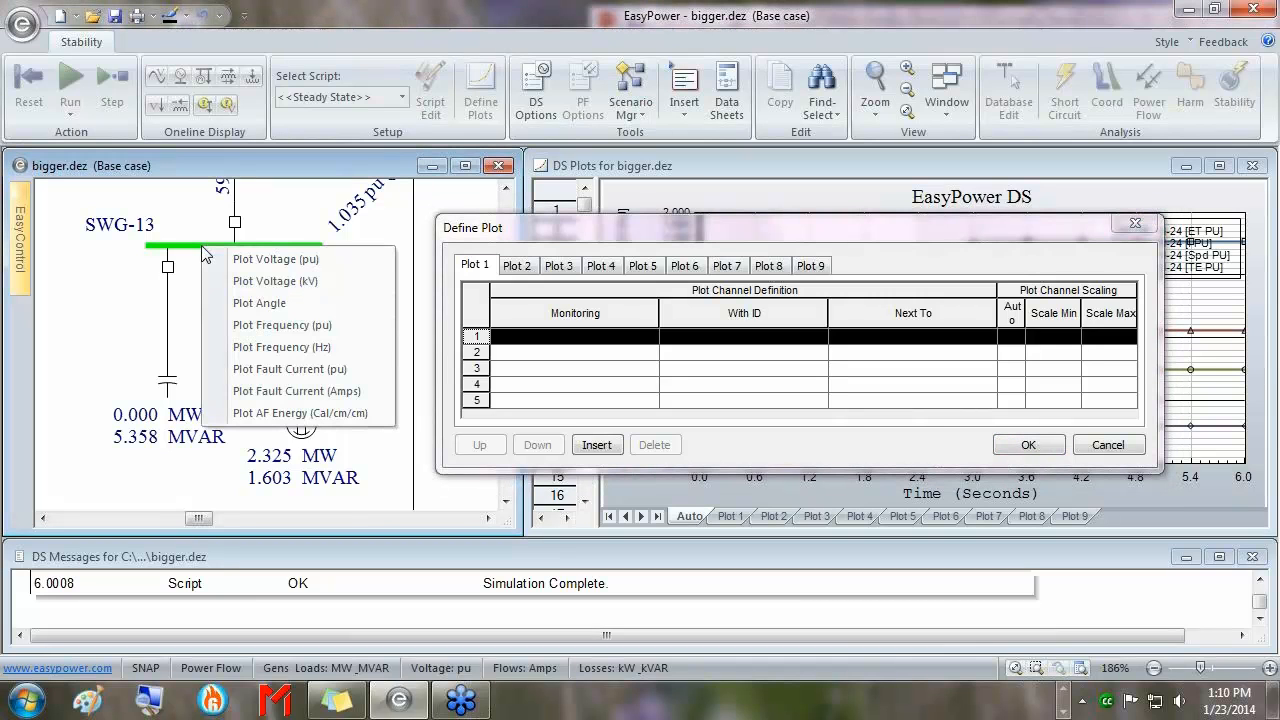
click(278, 262)
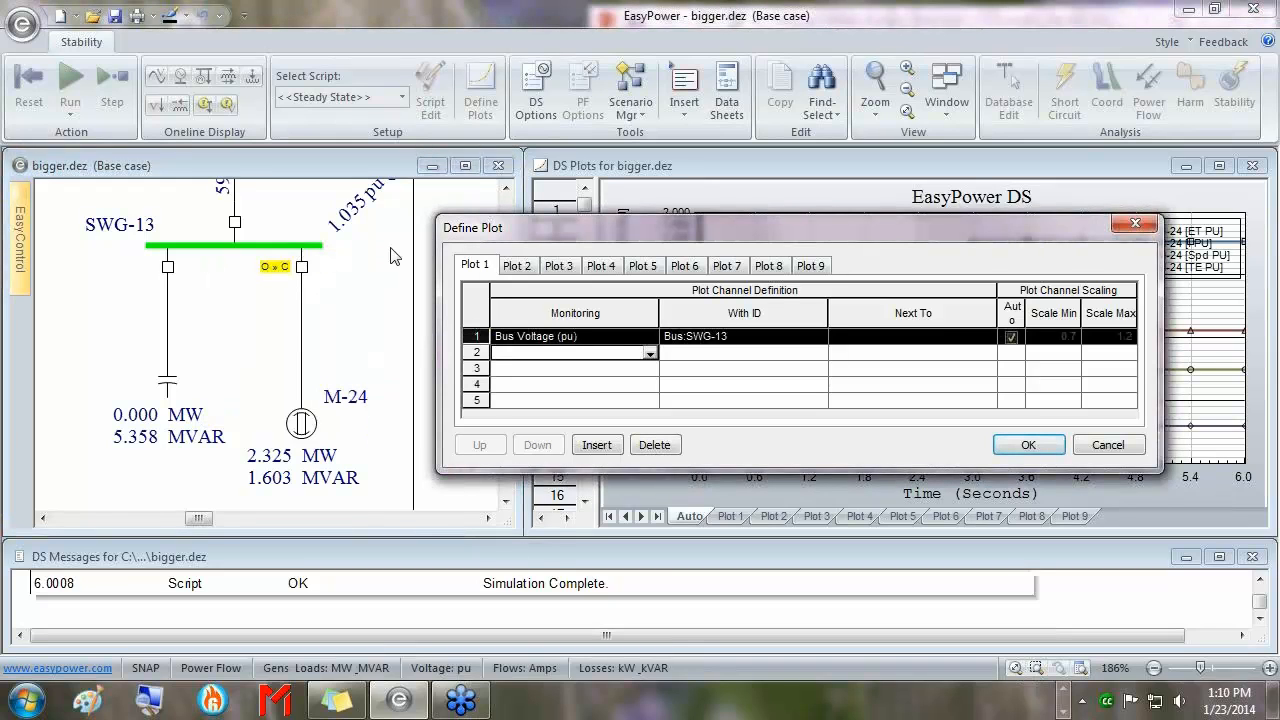
Add the per-unit voltage of BUS-3, the bus feeding transformer TX-13, as the second channel of Plot 1 and accept the plot definition
drag(565, 240, 578, 246)
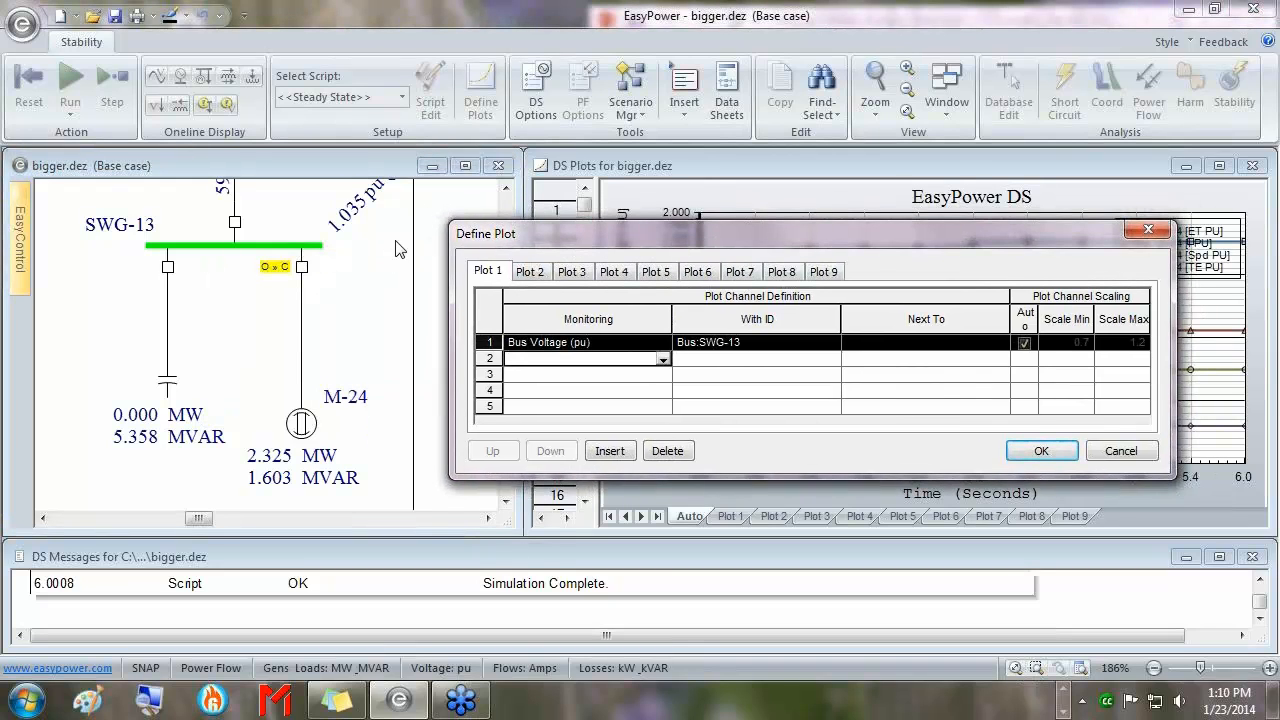
drag(396, 242, 327, 380)
mouse_move(160, 250)
mouse_down()
mouse_move(301, 362)
mouse_move(298, 247)
mouse_up()
scroll(304, 365, down, 4)
scroll(303, 366, up, 2)
drag(359, 369, 345, 323)
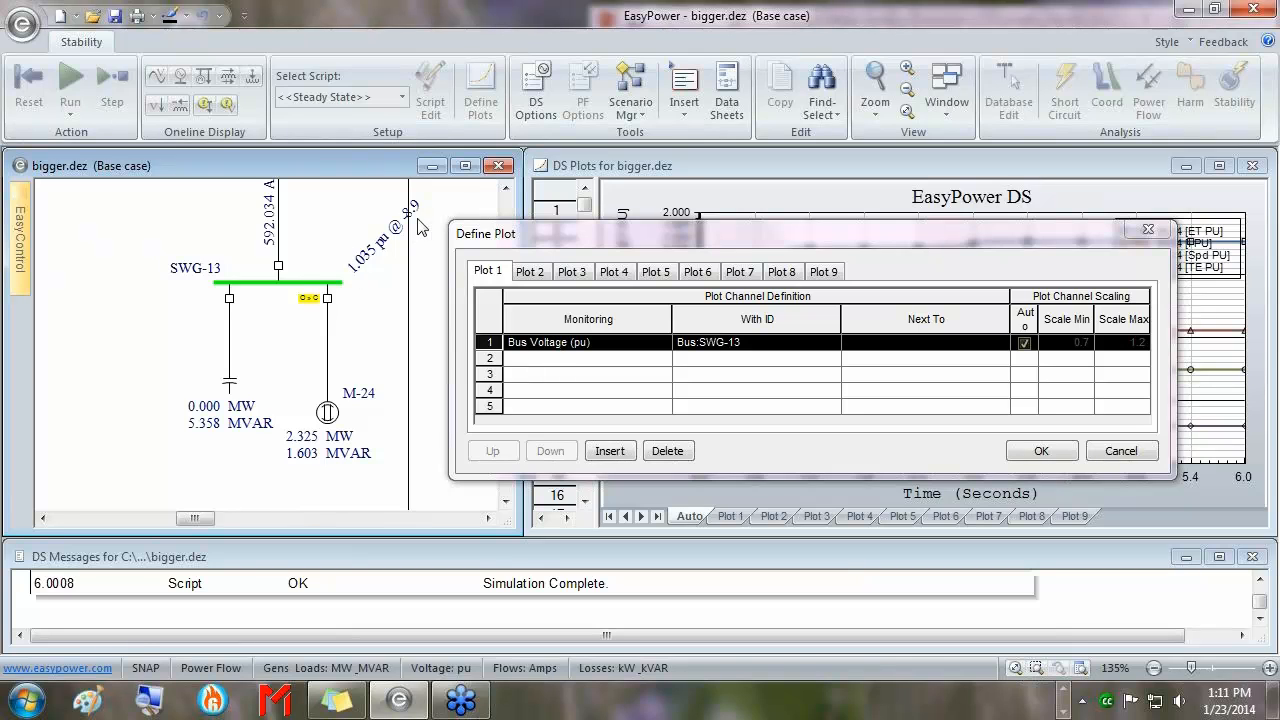
drag(419, 213, 347, 372)
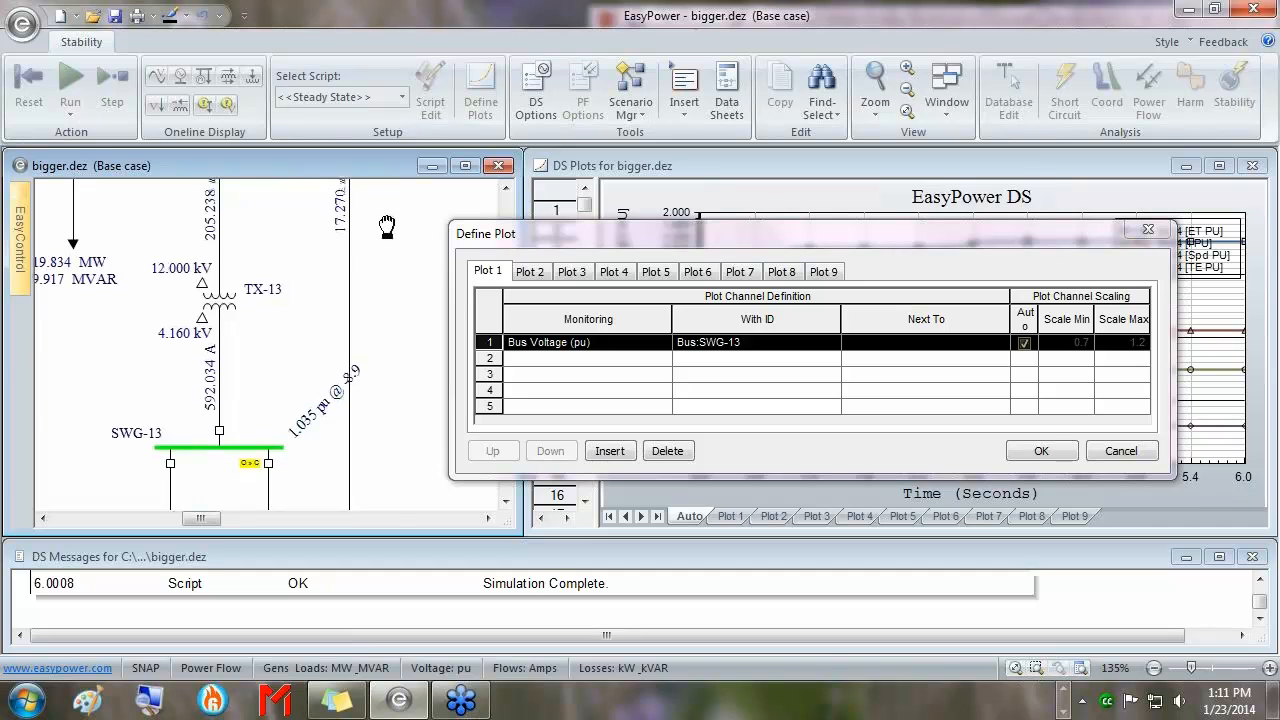
drag(406, 190, 337, 338)
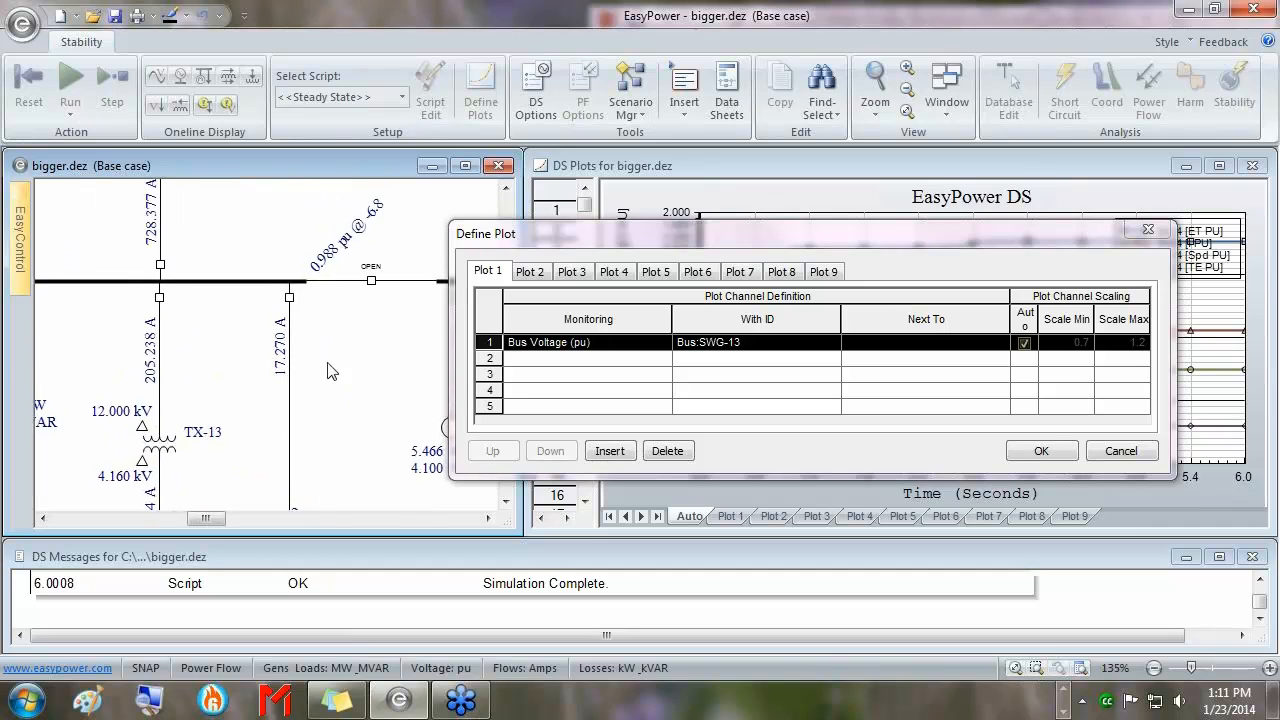
click(289, 293)
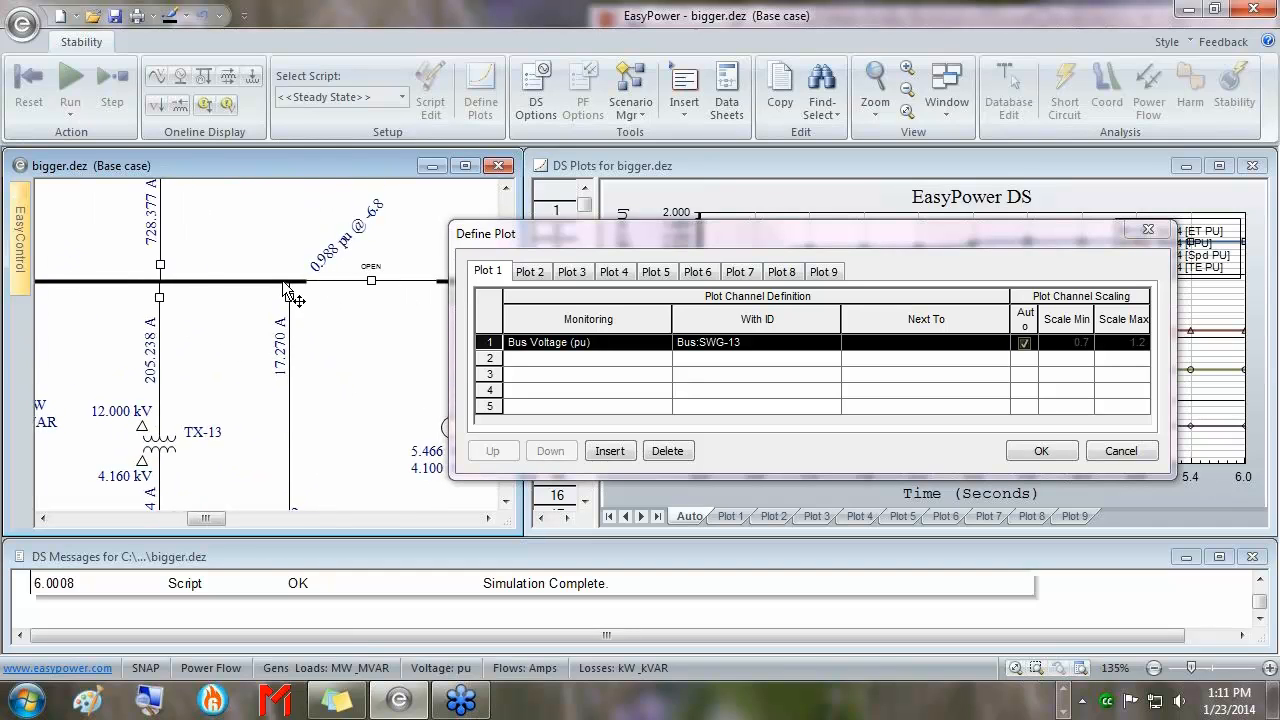
click(213, 280)
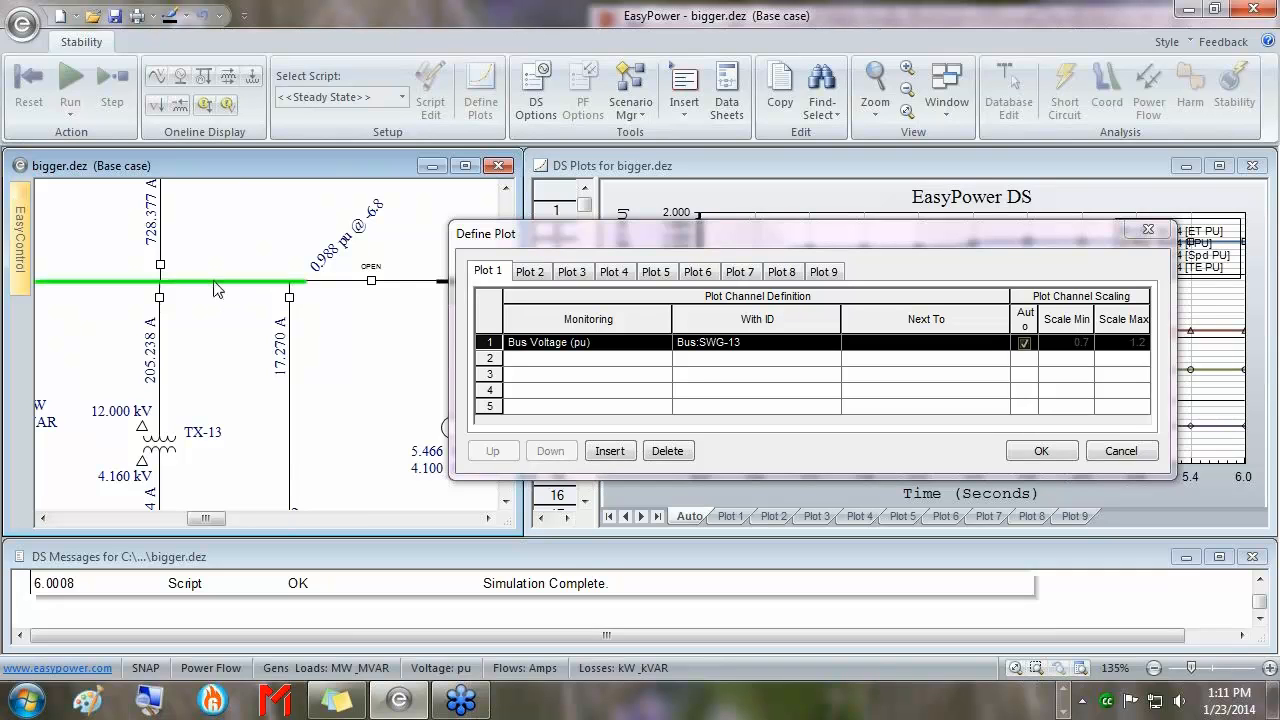
right_click(213, 280)
click(258, 298)
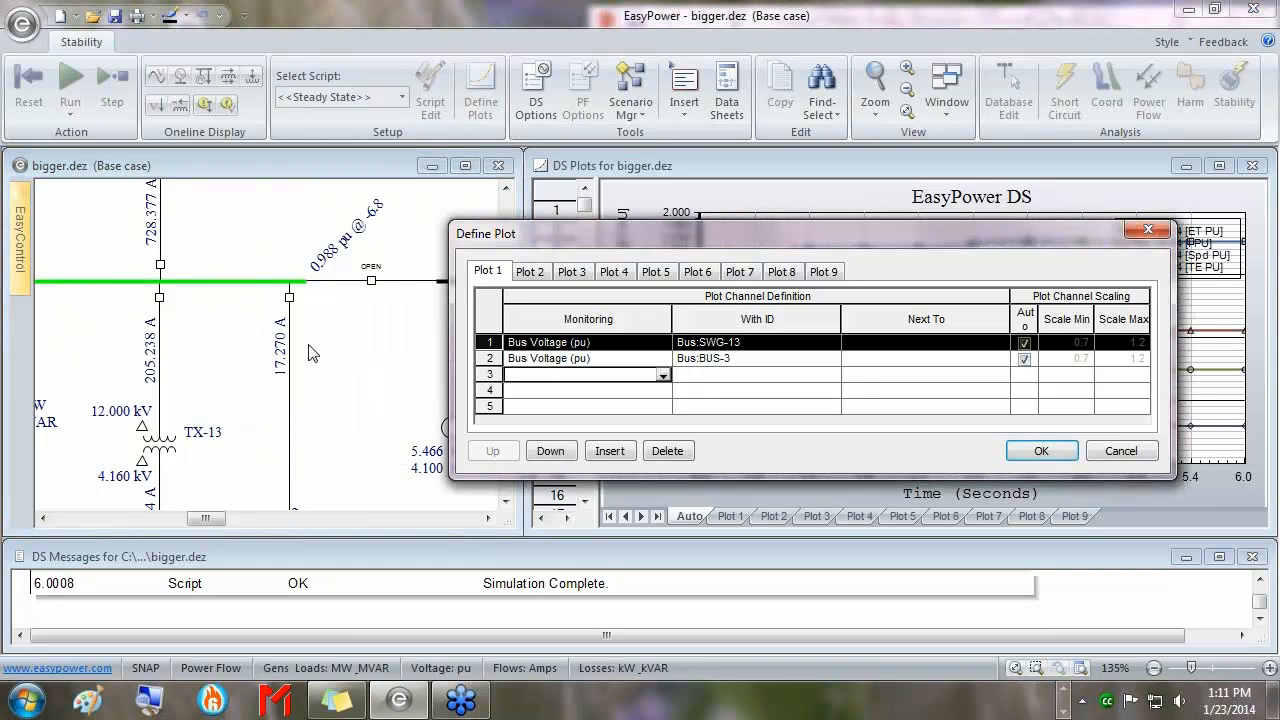
drag(317, 486, 390, 263)
drag(317, 421, 318, 340)
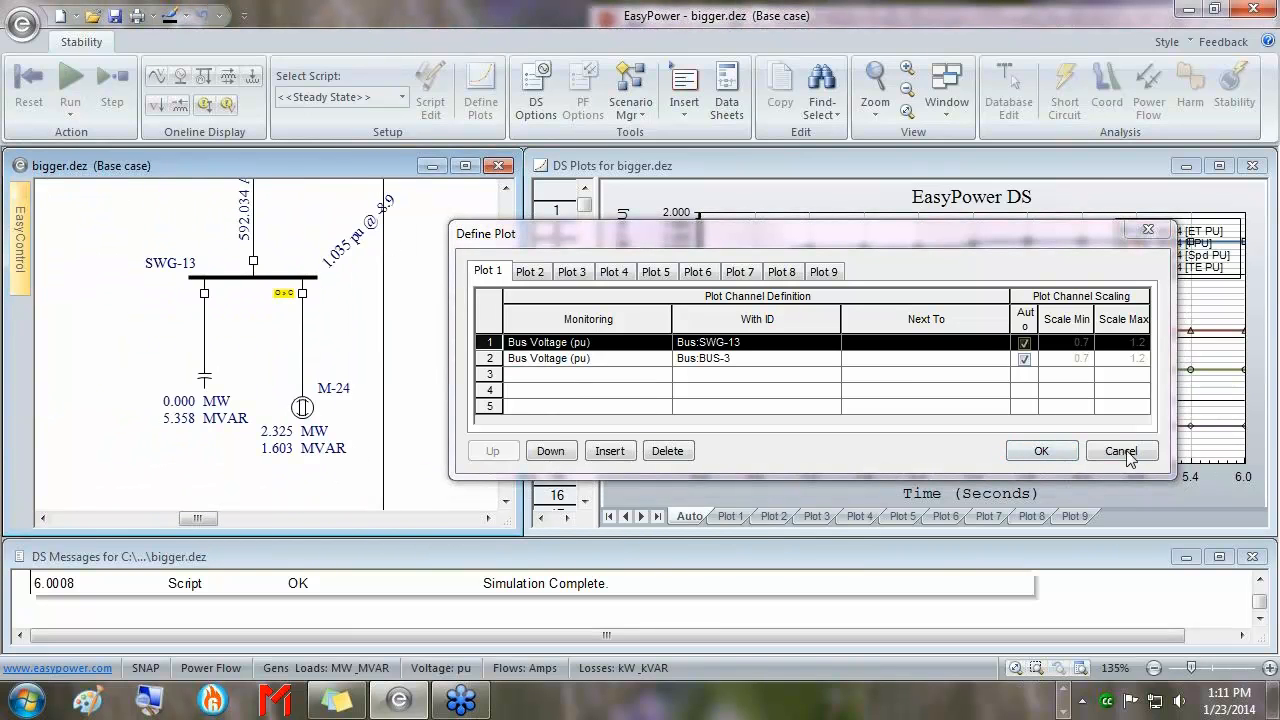
click(1041, 451)
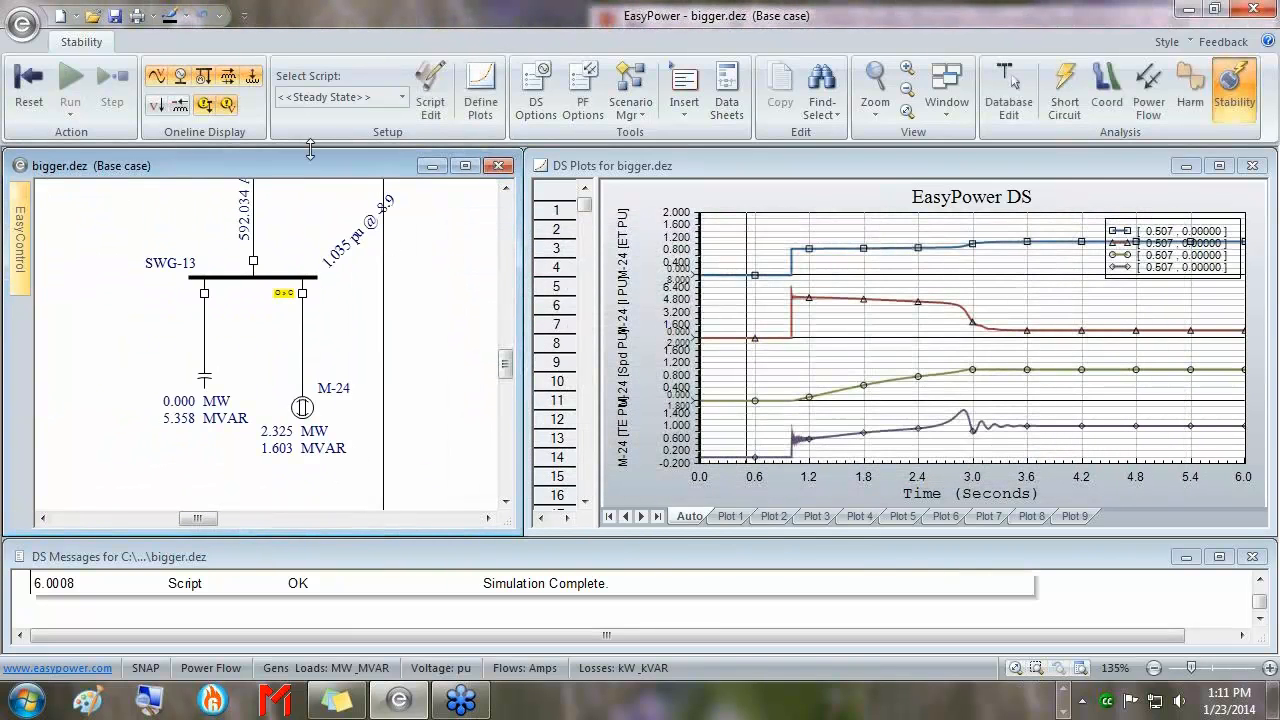
Reset and rerun the M-24 start, and display Plot 1 with its legend moved below the end of the SWG-13 voltage curve
click(22, 84)
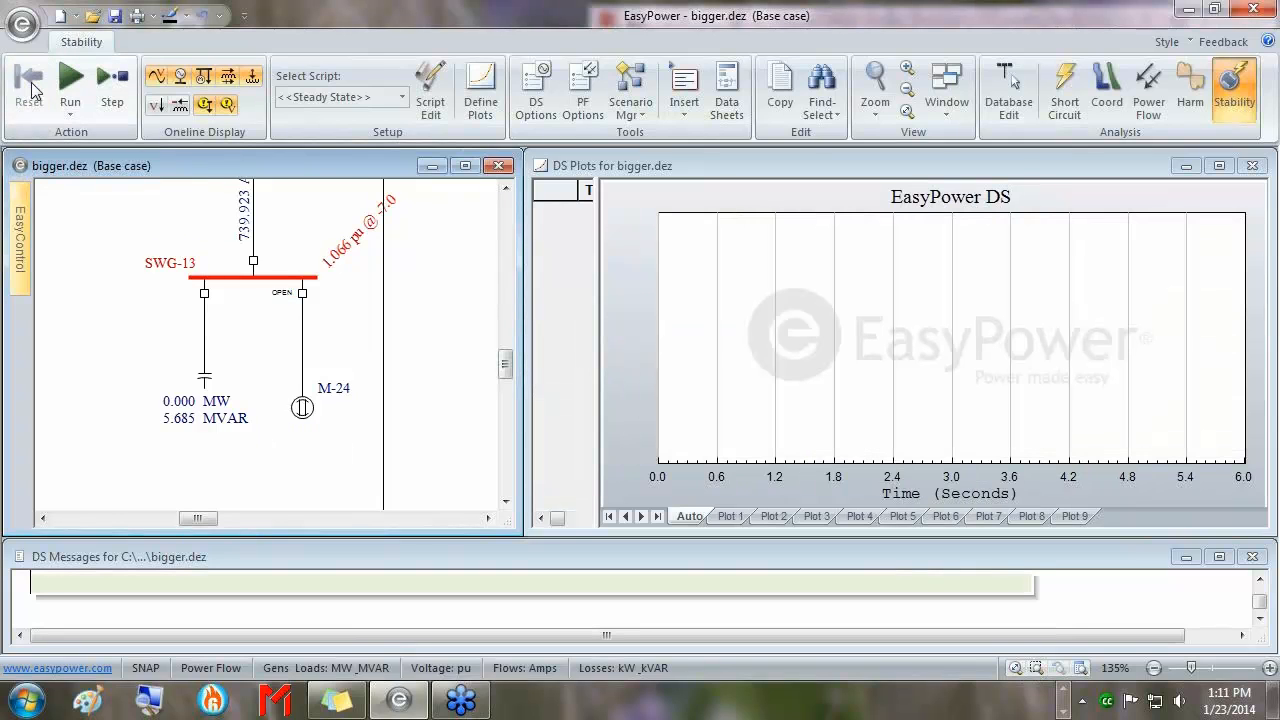
click(304, 293)
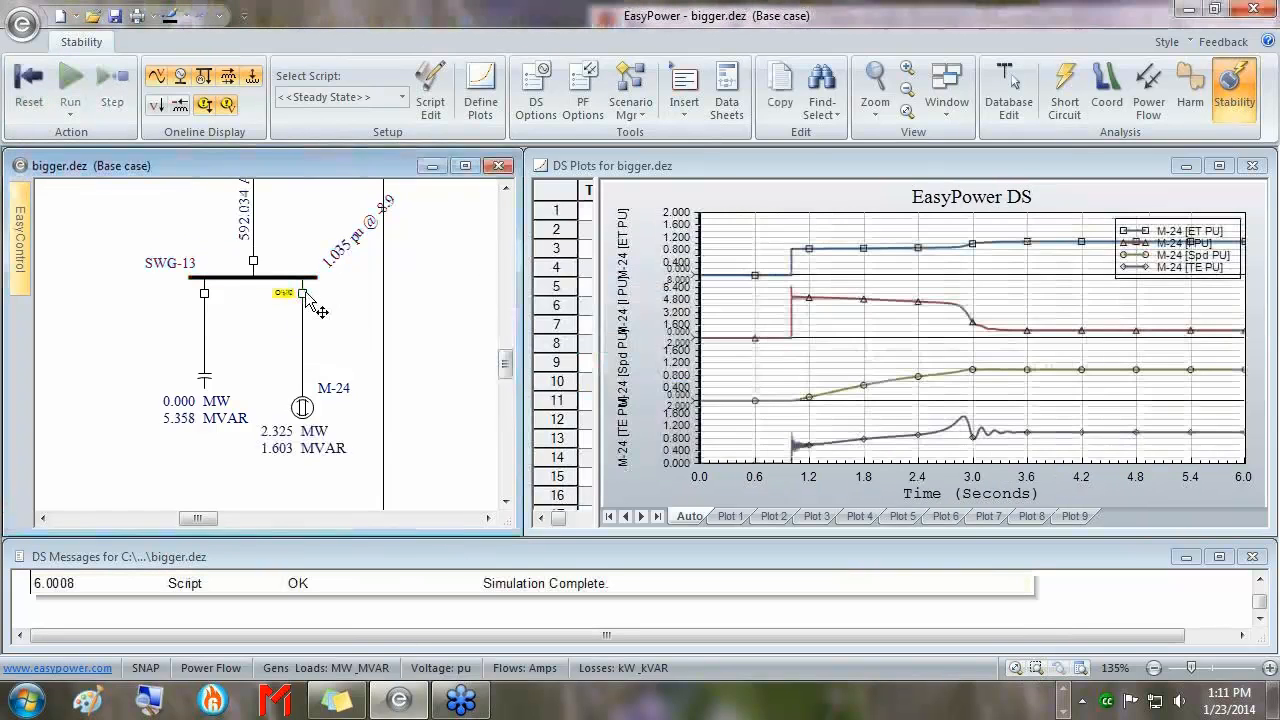
click(730, 516)
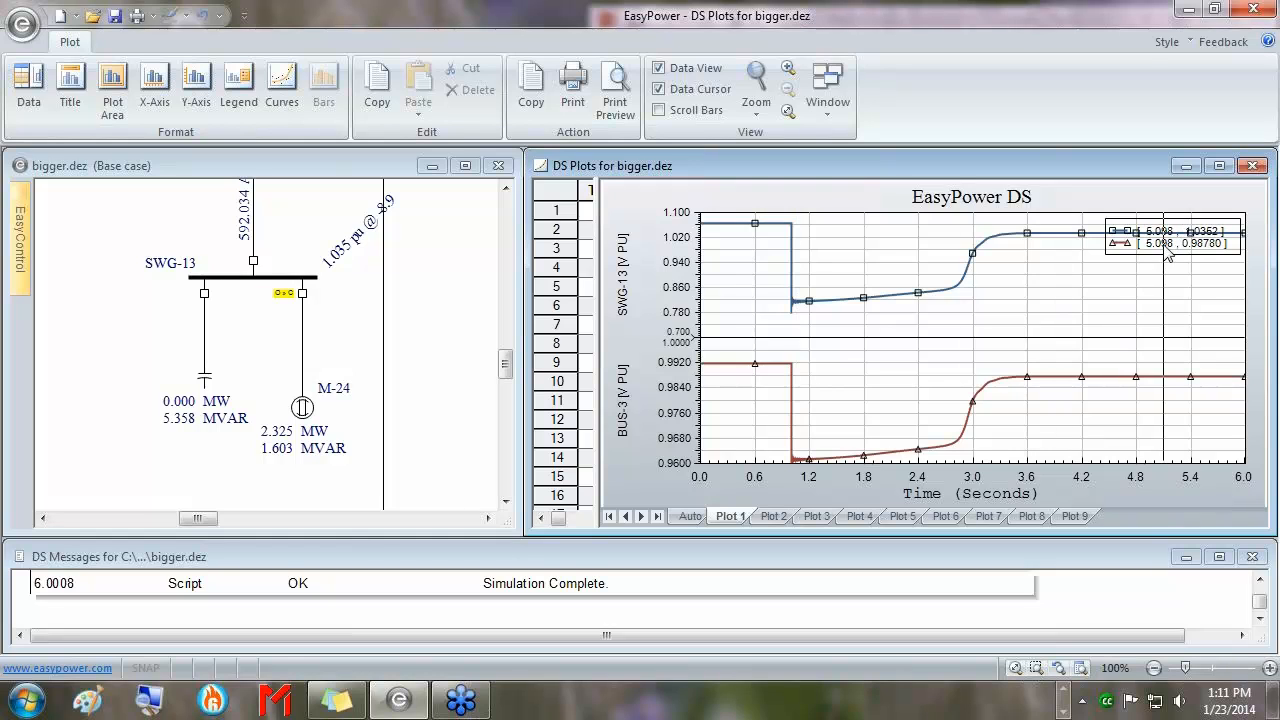
drag(1160, 257, 1160, 288)
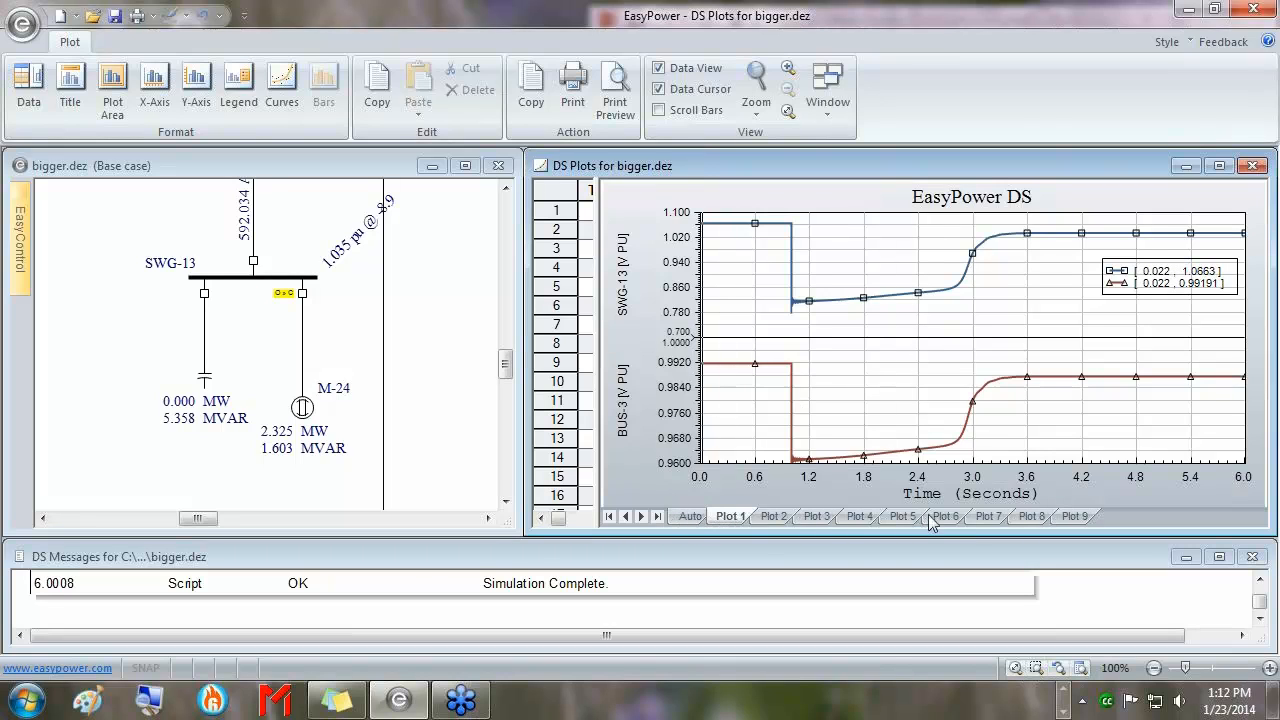
Review the plot quantities offered for motor M-24 and for the branch feeding SWG-13 in the plot definition, and accept the dialog
click(309, 160)
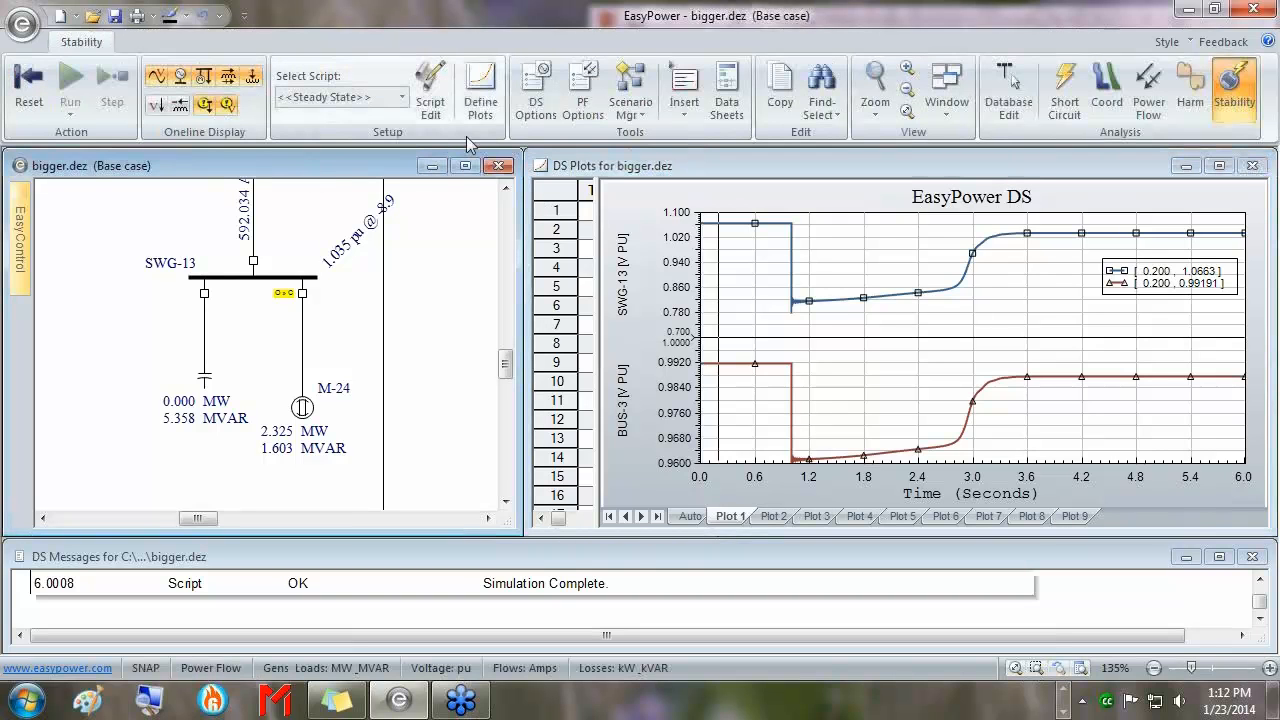
click(481, 93)
drag(565, 213, 760, 221)
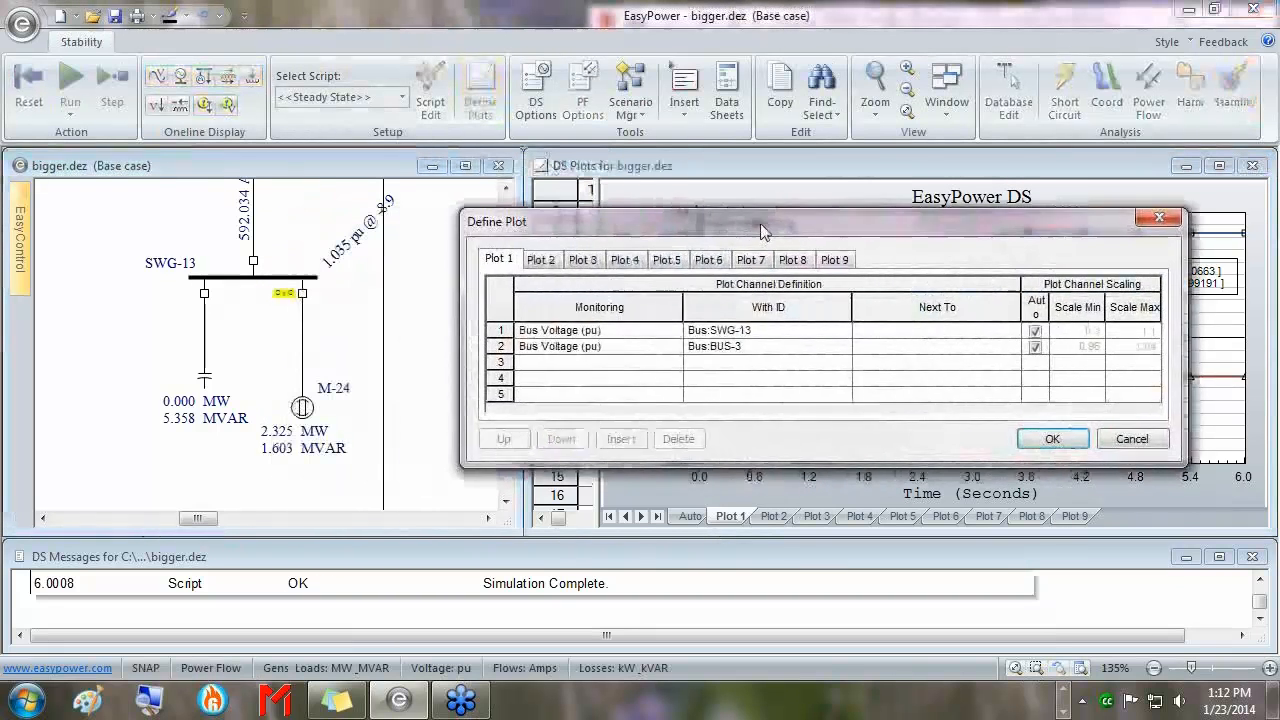
right_click(304, 408)
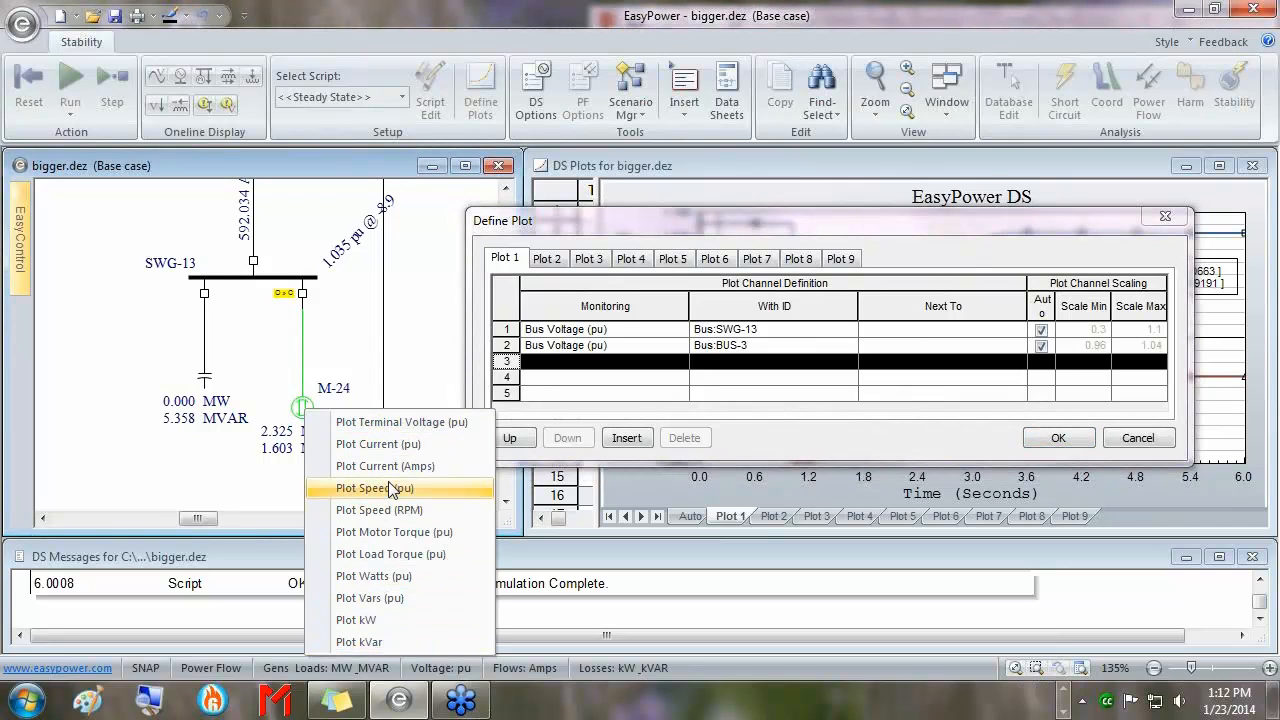
click(407, 345)
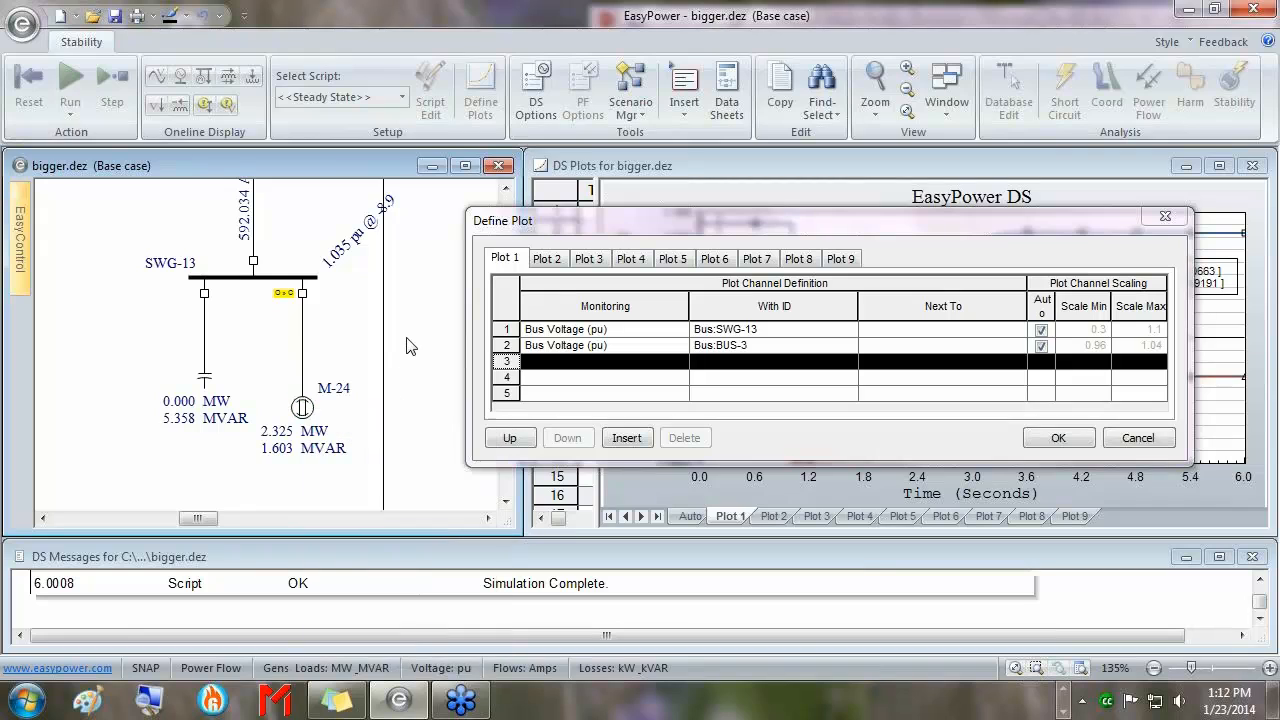
right_click(256, 212)
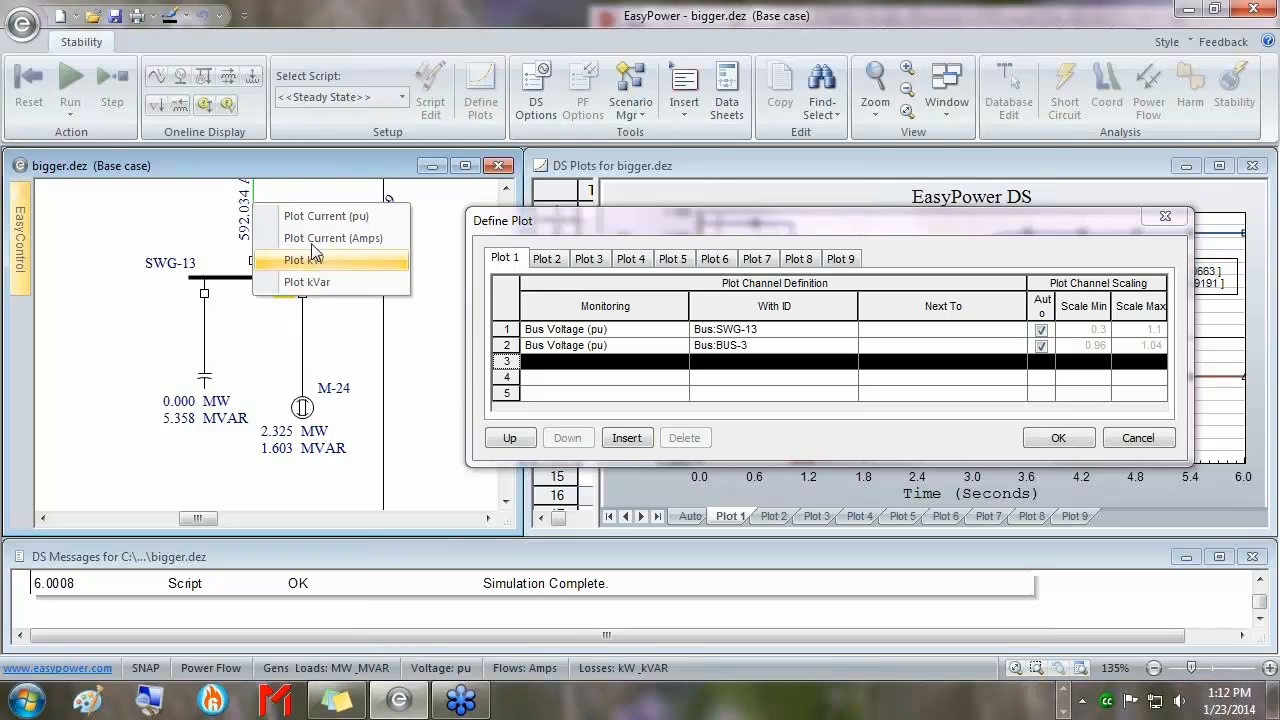
click(294, 164)
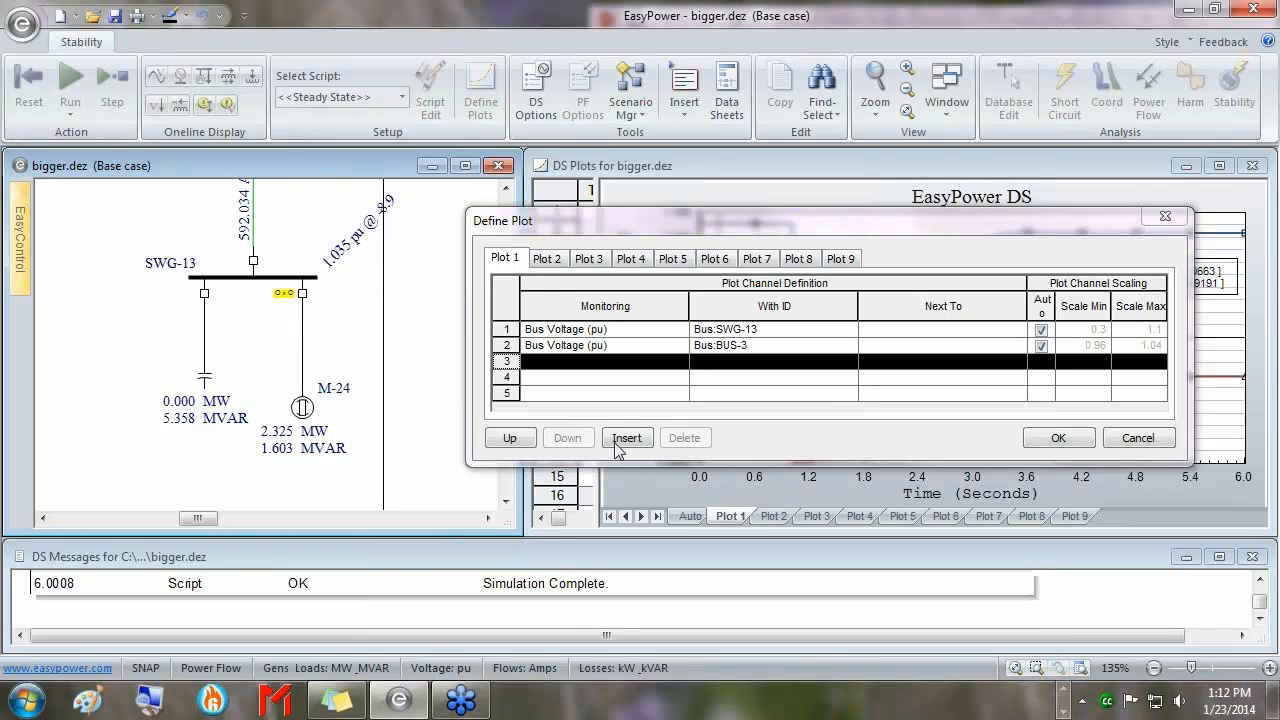
click(1070, 440)
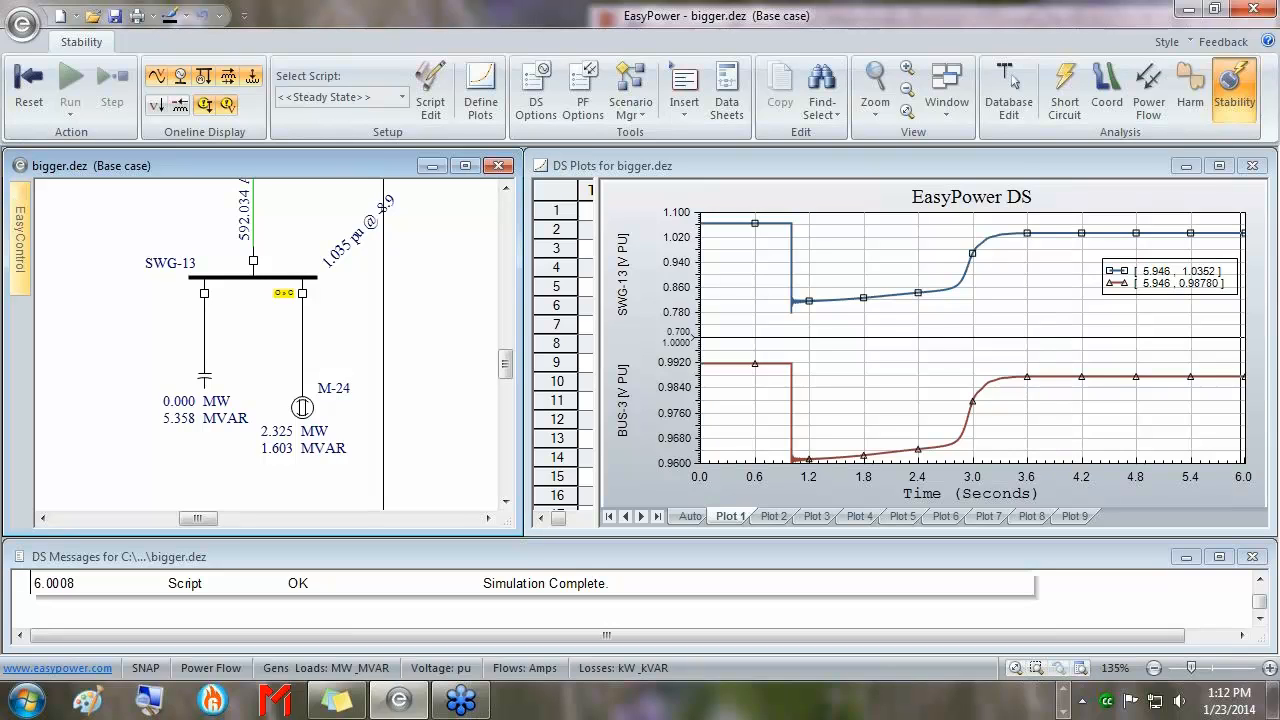
Switch to the motor starting presentation in PowerPoint, maximize it and show slide 2, "1.0 The Model"
click(1212, 11)
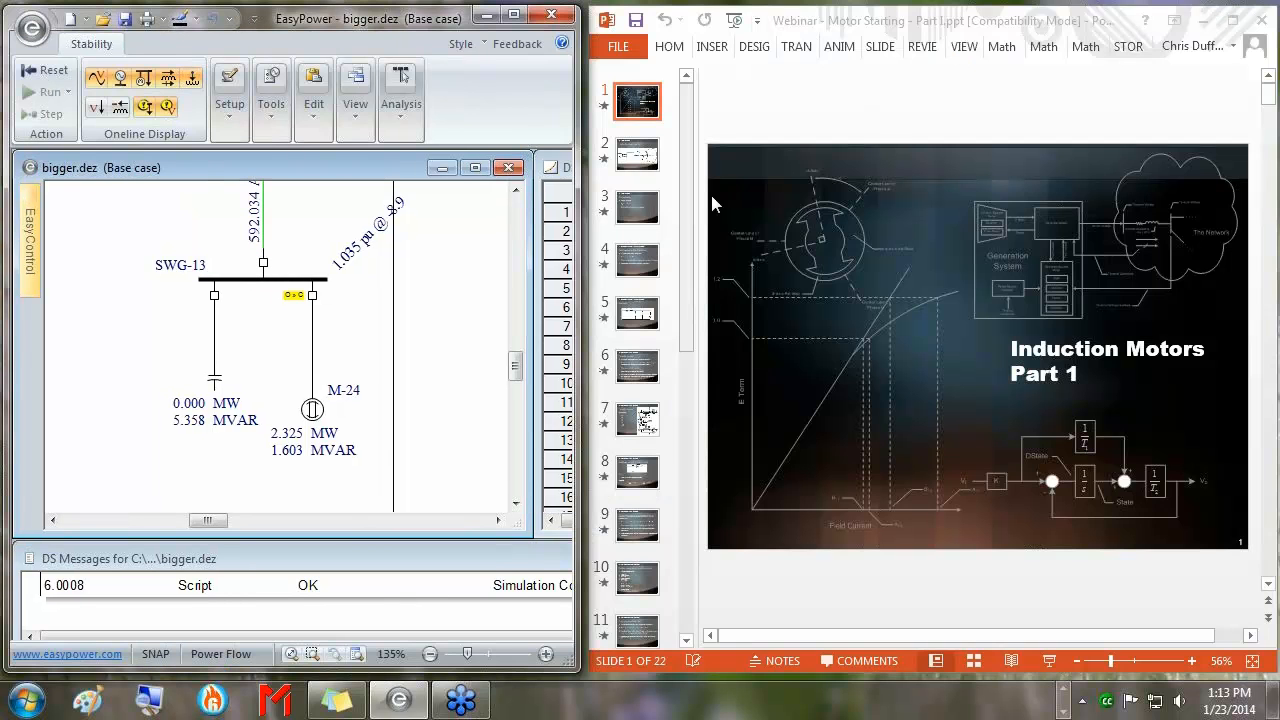
click(1233, 21)
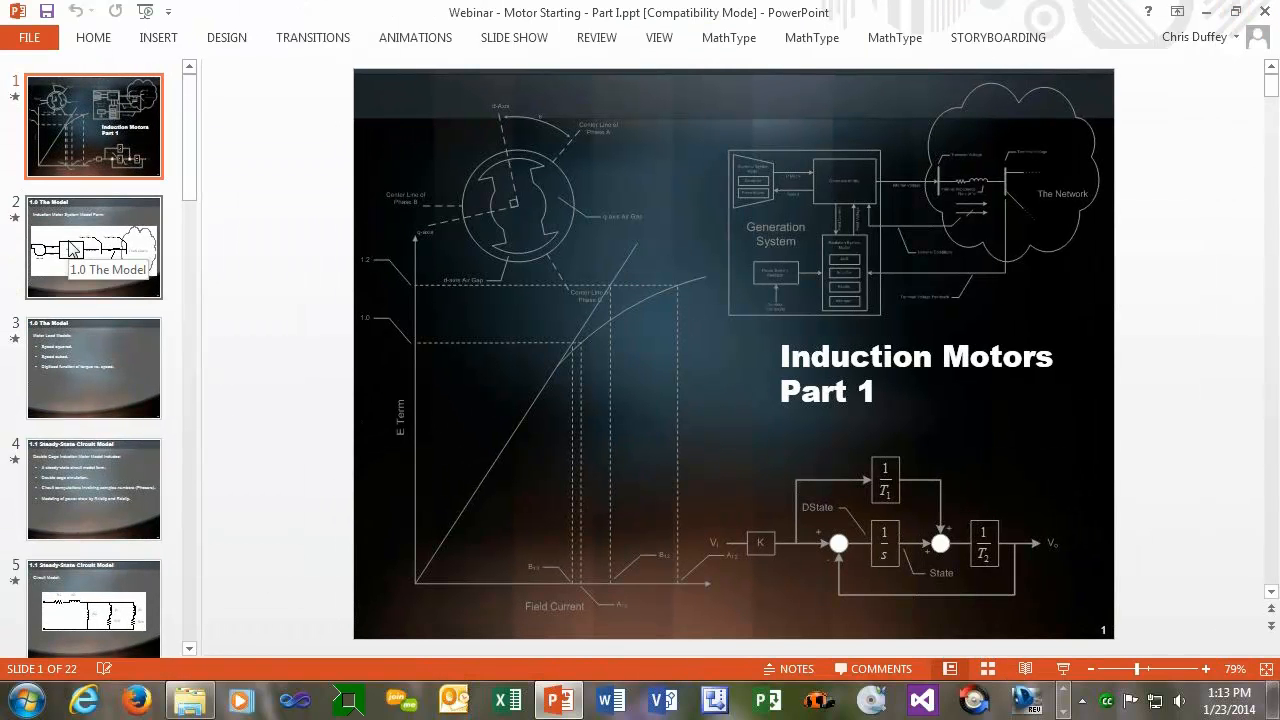
click(72, 250)
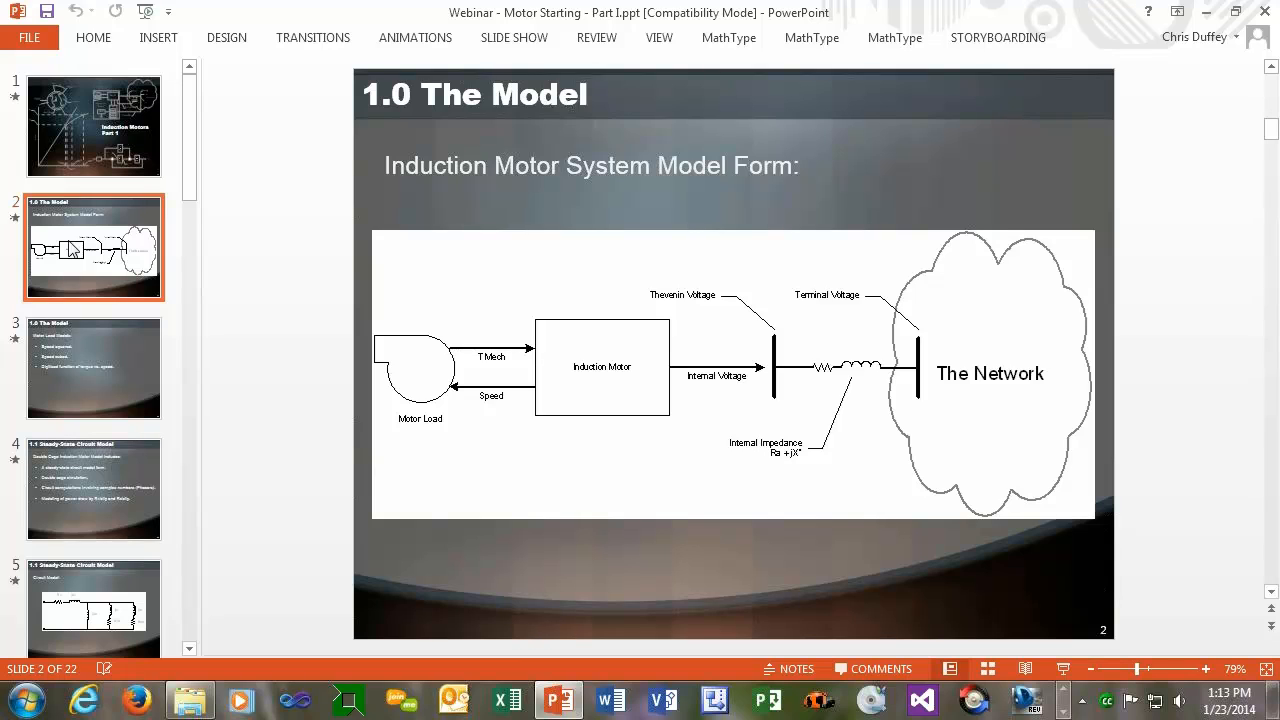
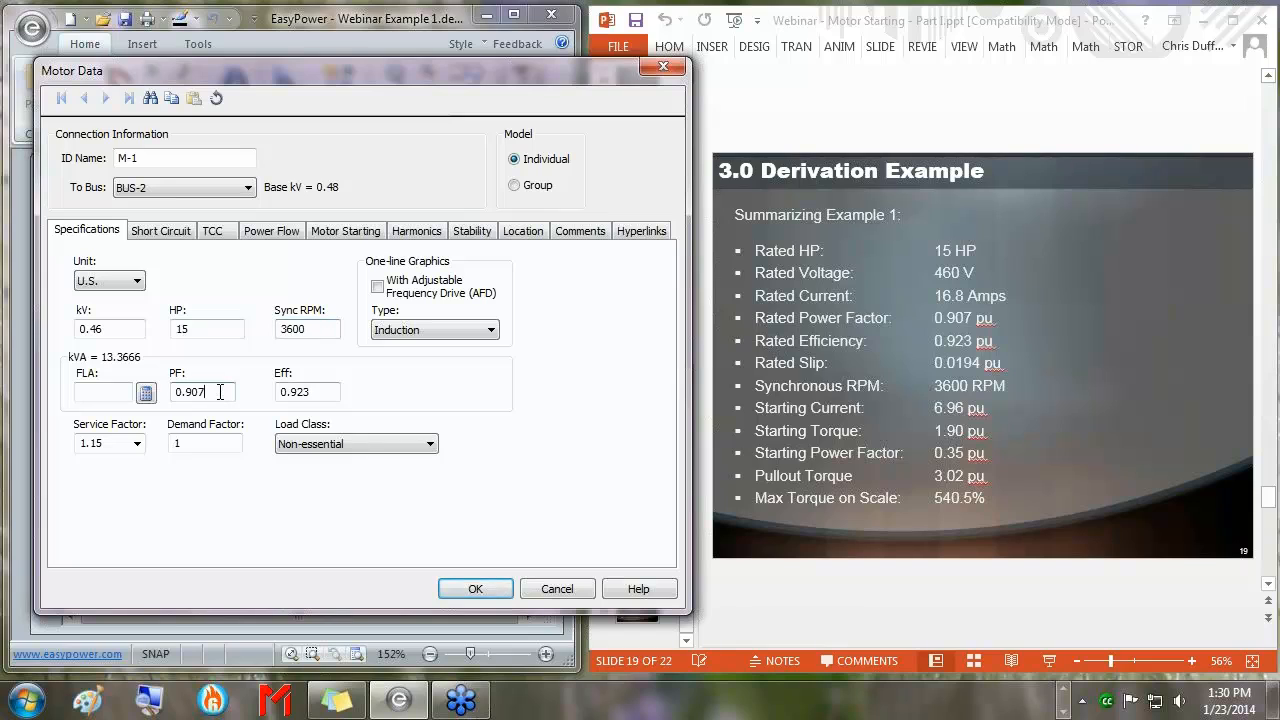
Check motor M-1's rated power factor and efficiency, and recalculate the X/R ratio in its short-circuit data
double_click(217, 395)
double_click(336, 394)
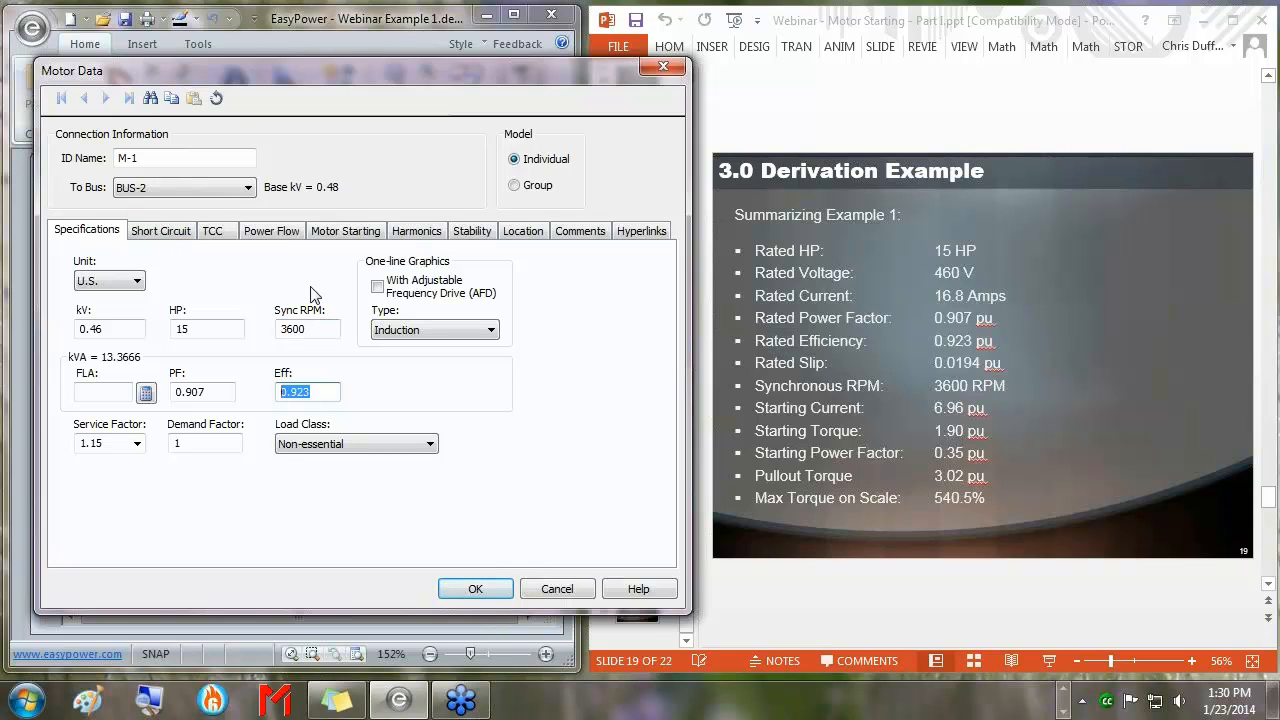
click(181, 232)
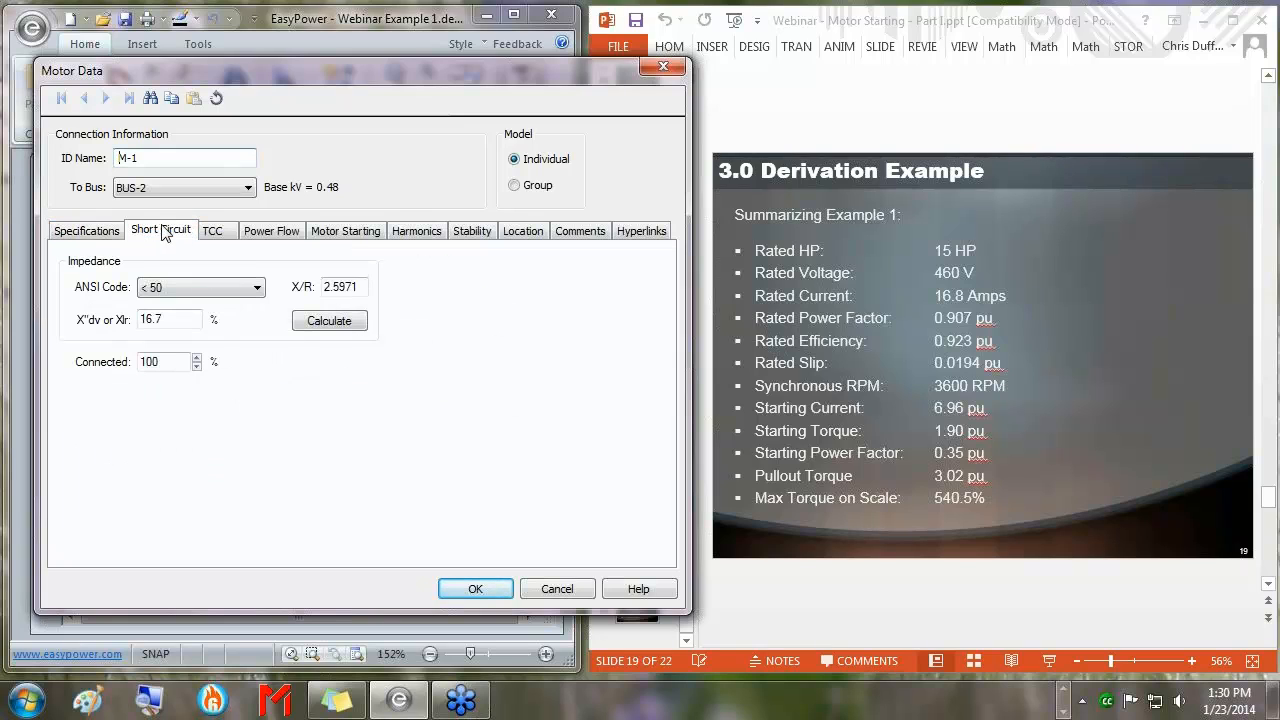
drag(358, 288, 295, 290)
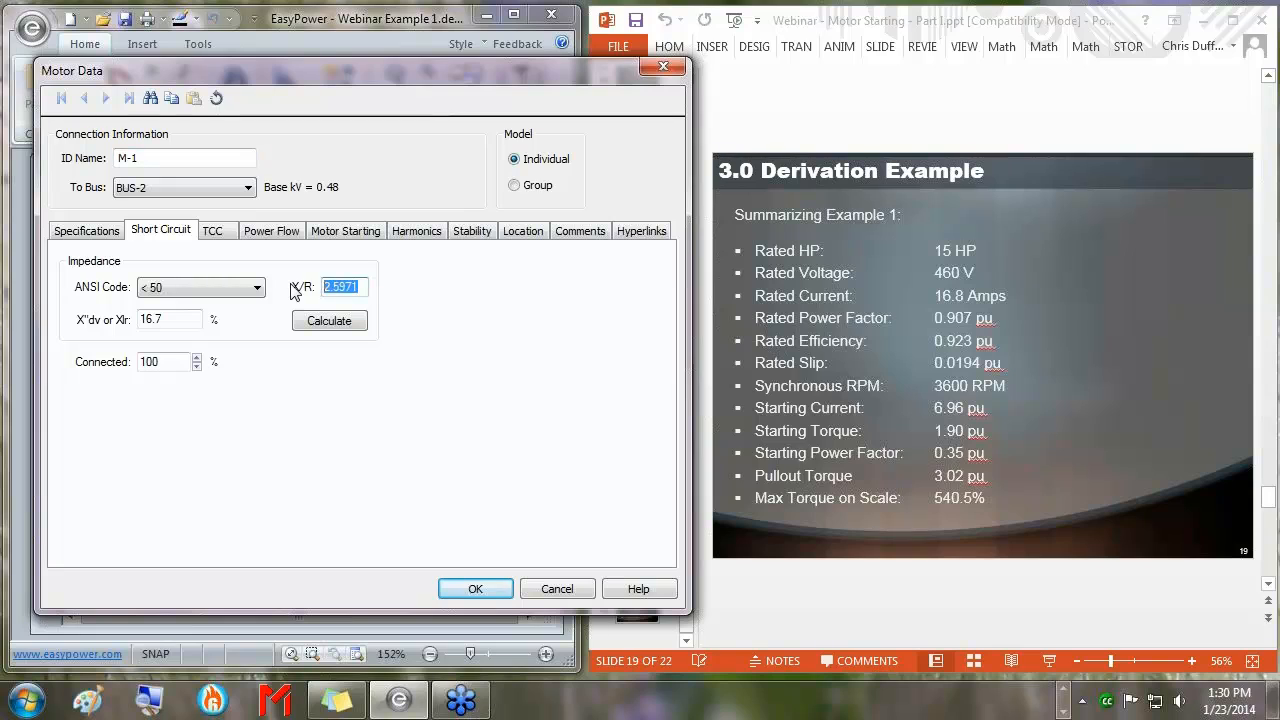
key(Delete)
click(328, 322)
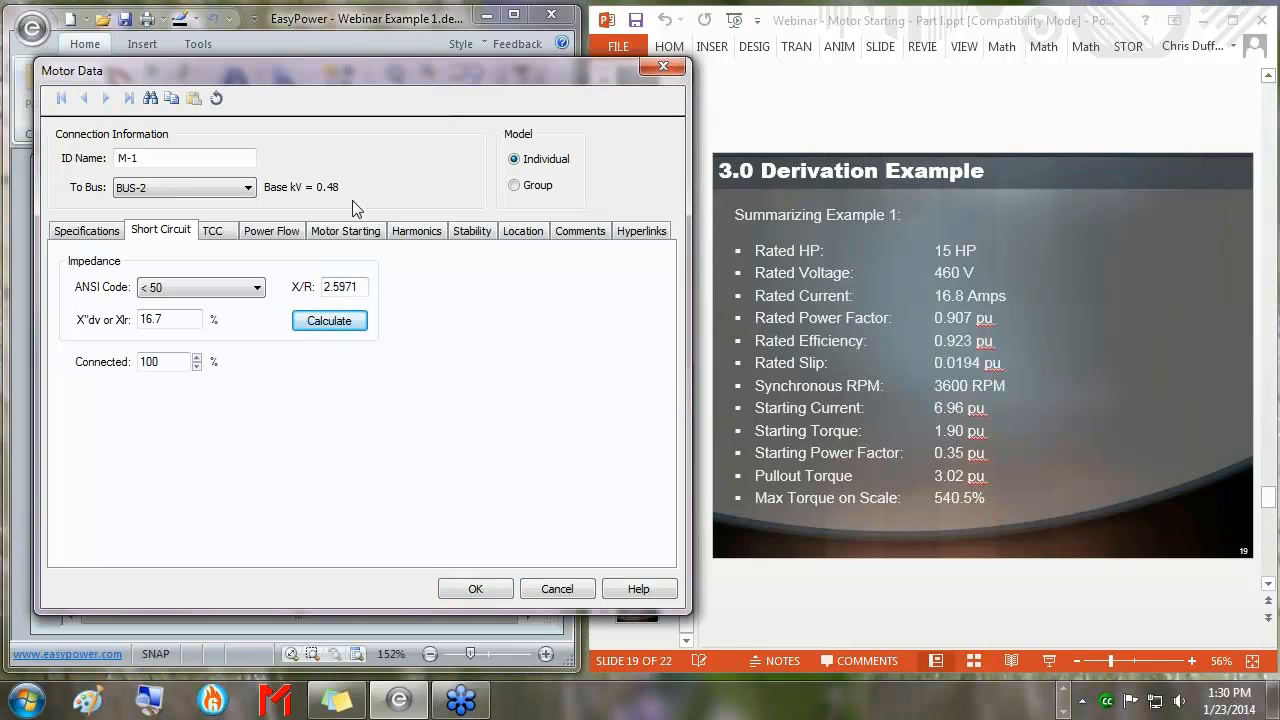
Open the stability data of motor M-1 and toggle its motor model off and on again
click(468, 236)
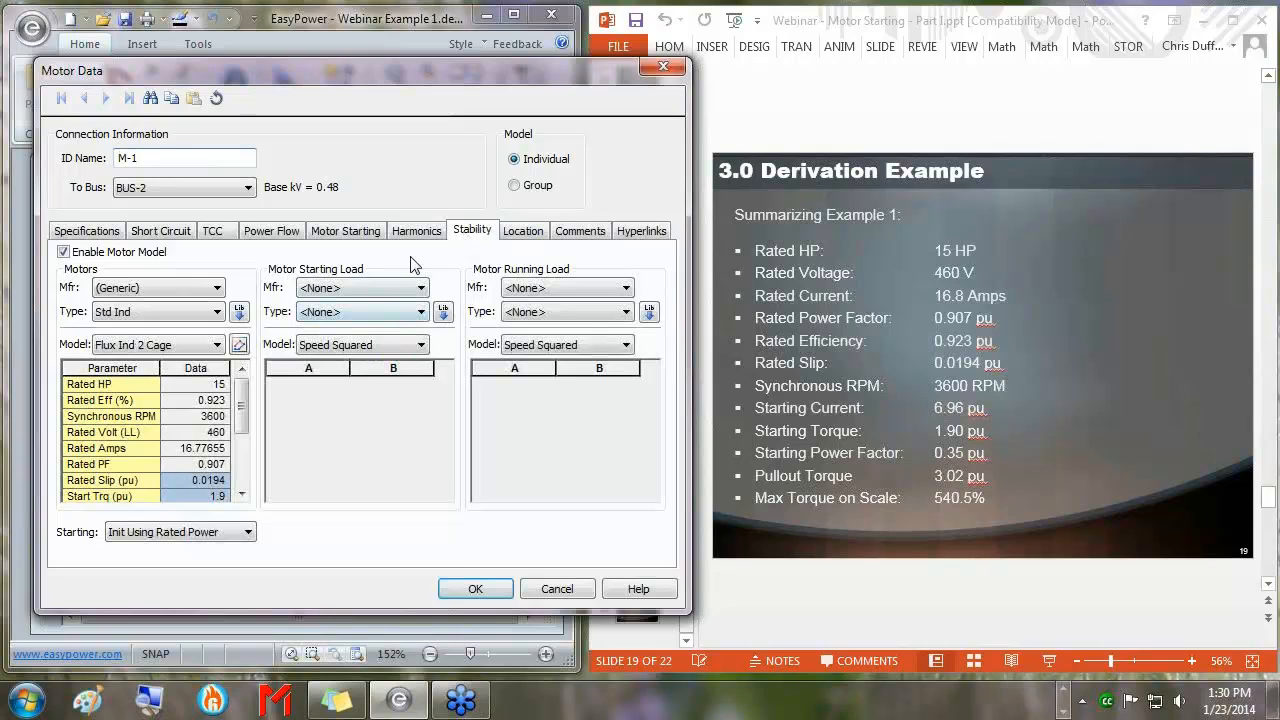
click(70, 251)
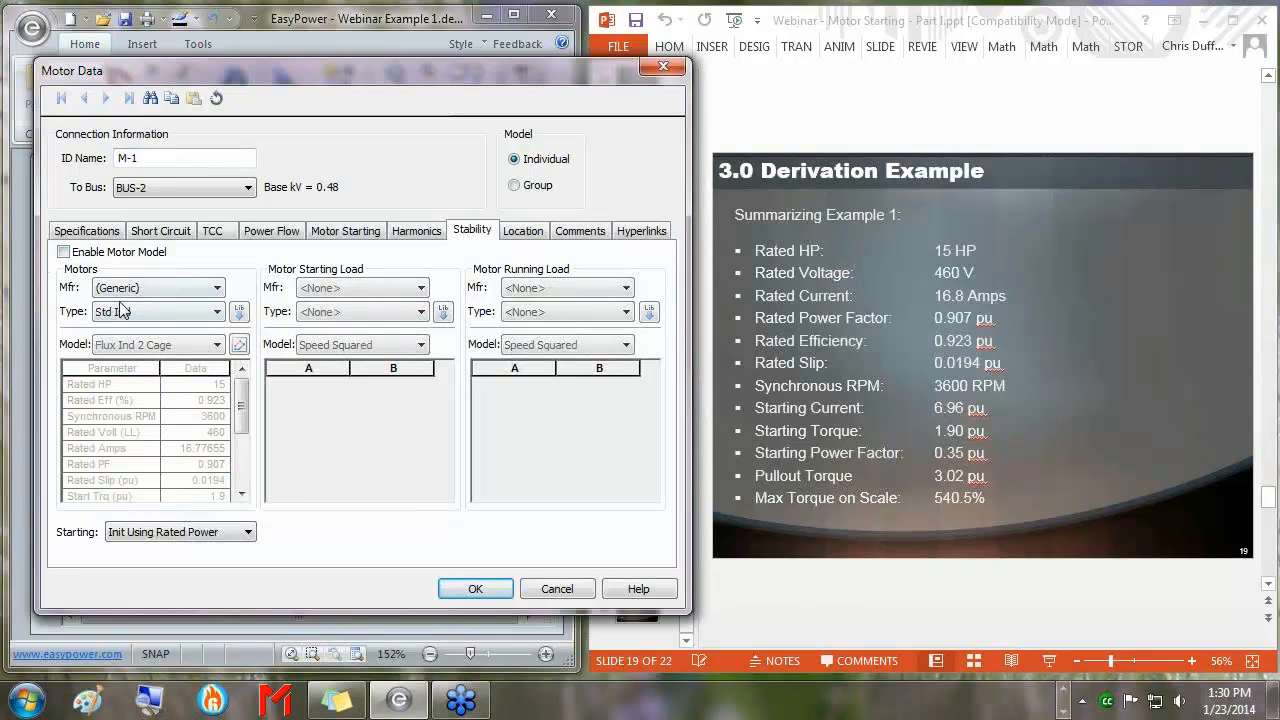
click(63, 252)
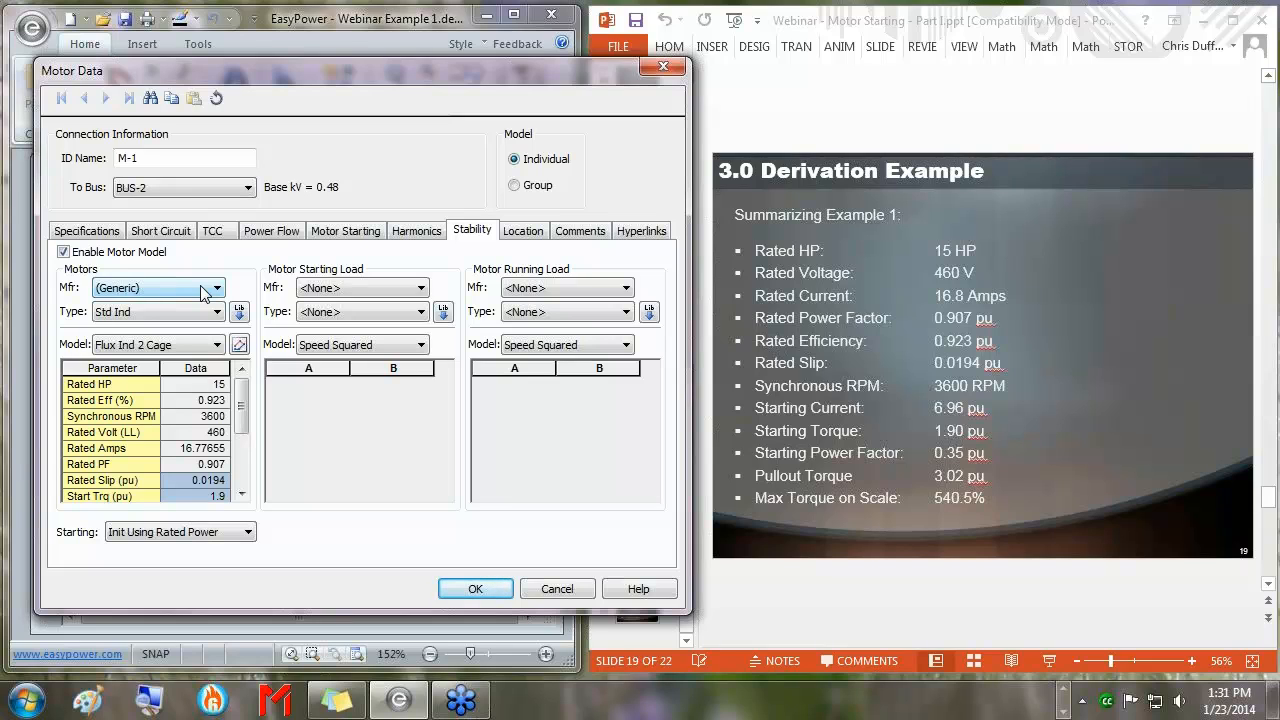
Select the (Generic) manufacturer and Std Ind type, and import the library data without overwriting the specified power factor and efficiency
click(203, 291)
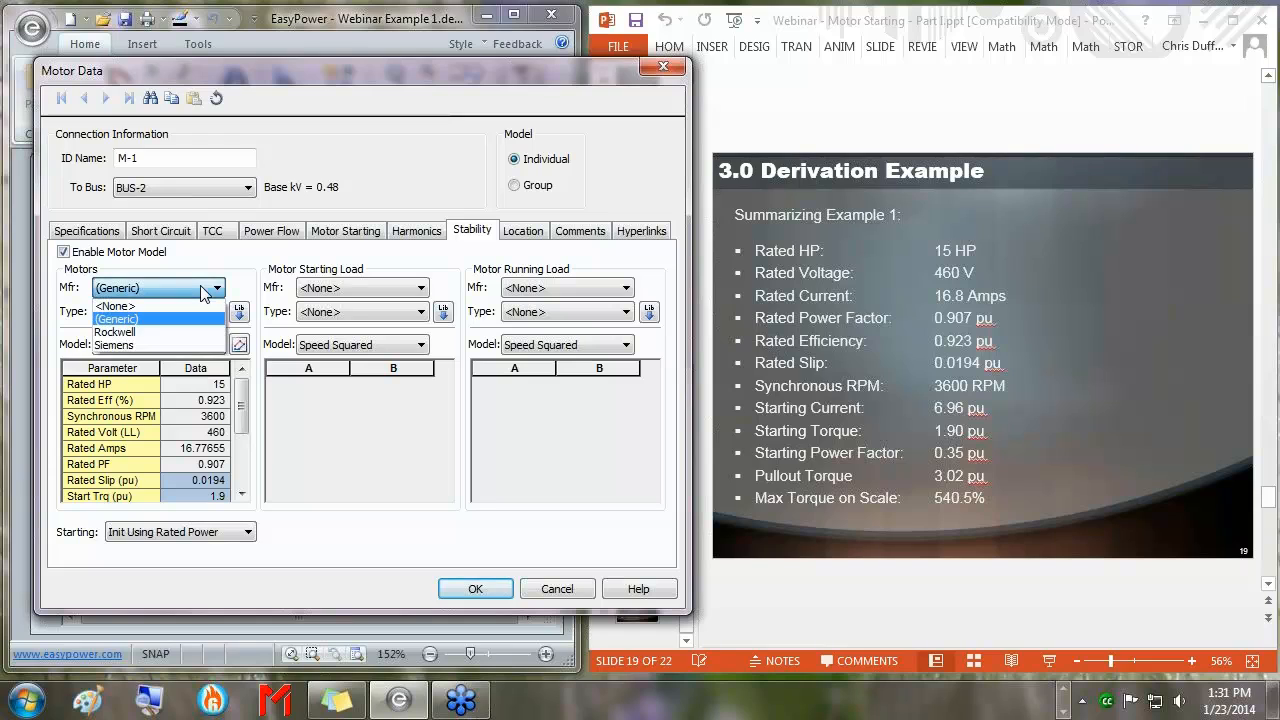
click(147, 318)
click(150, 312)
click(148, 343)
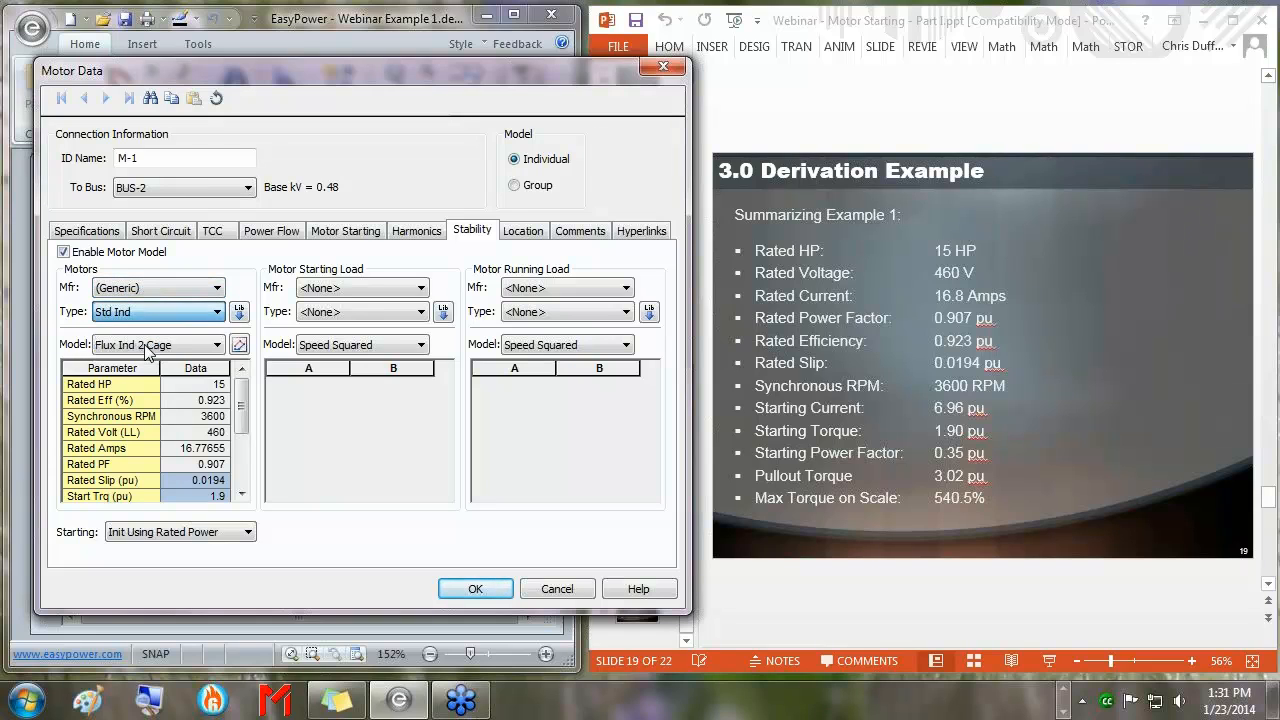
click(239, 313)
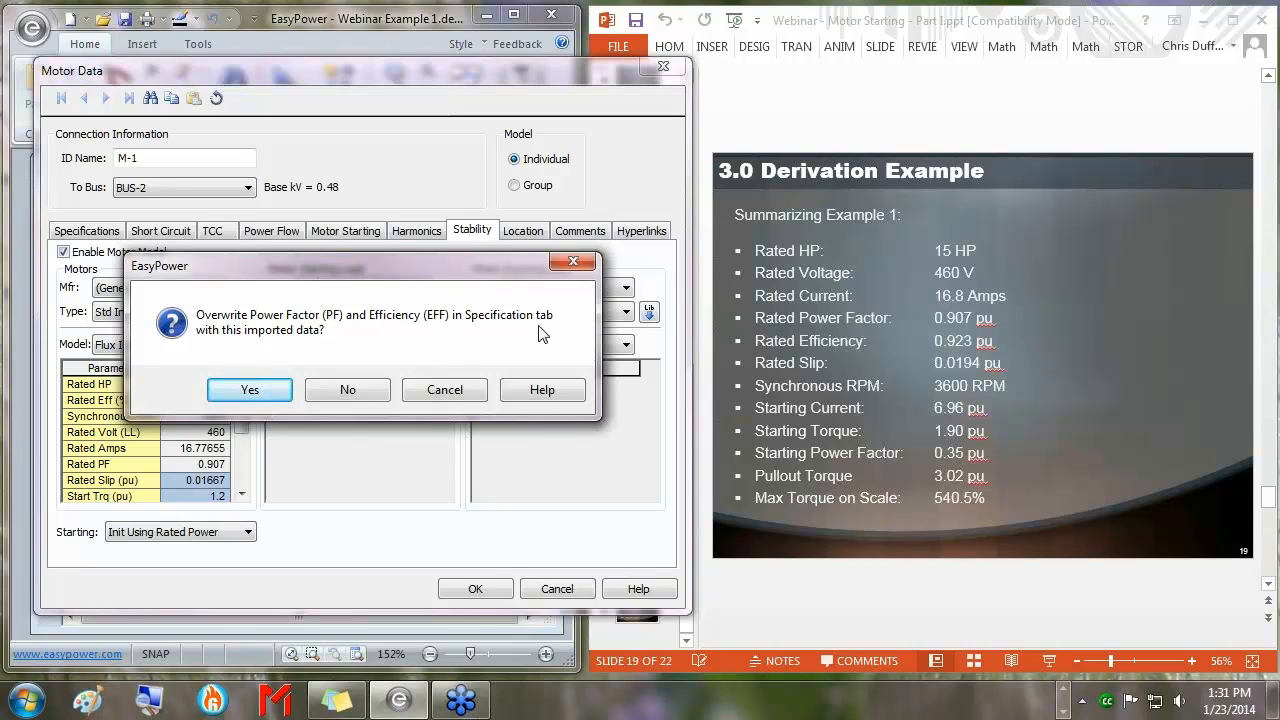
click(340, 390)
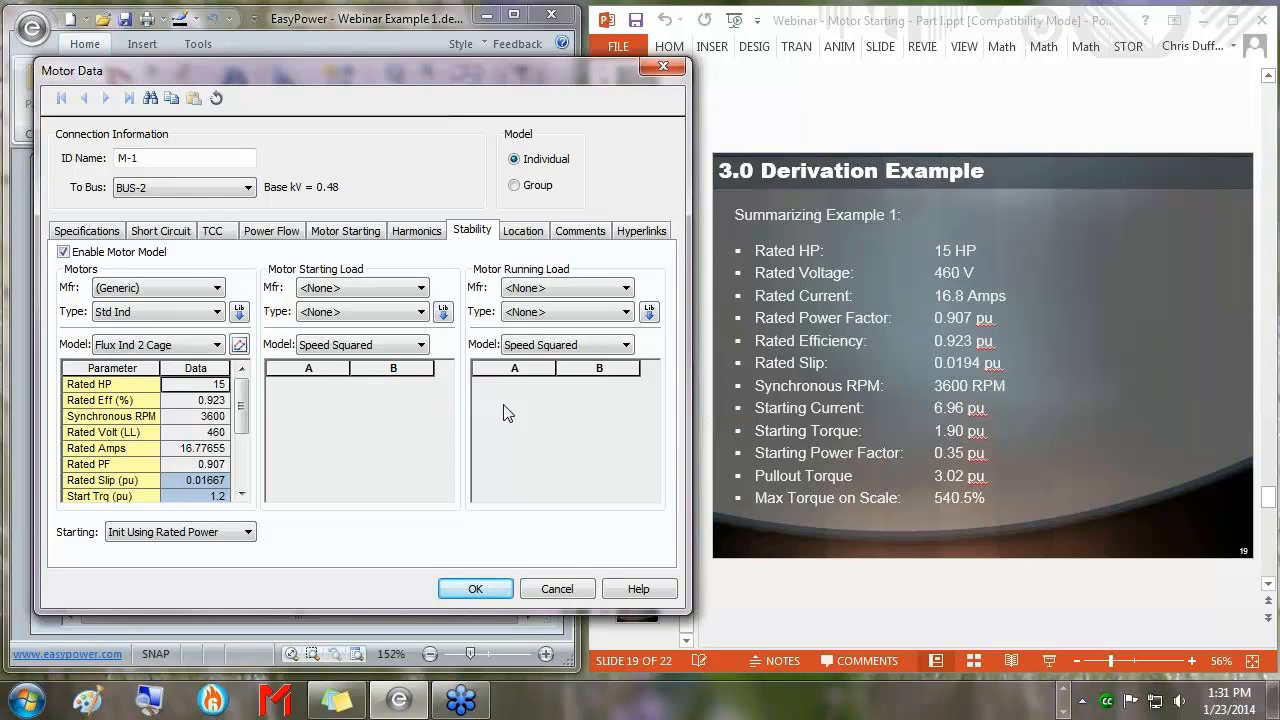
Set the motor model's rated slip to 0.0194 pu and its starting torque to 1.9 pu
key(Down)
key(Down)
key(Down)
key(Down)
key(Down)
key(Down)
text(0.0194)
key(Return)
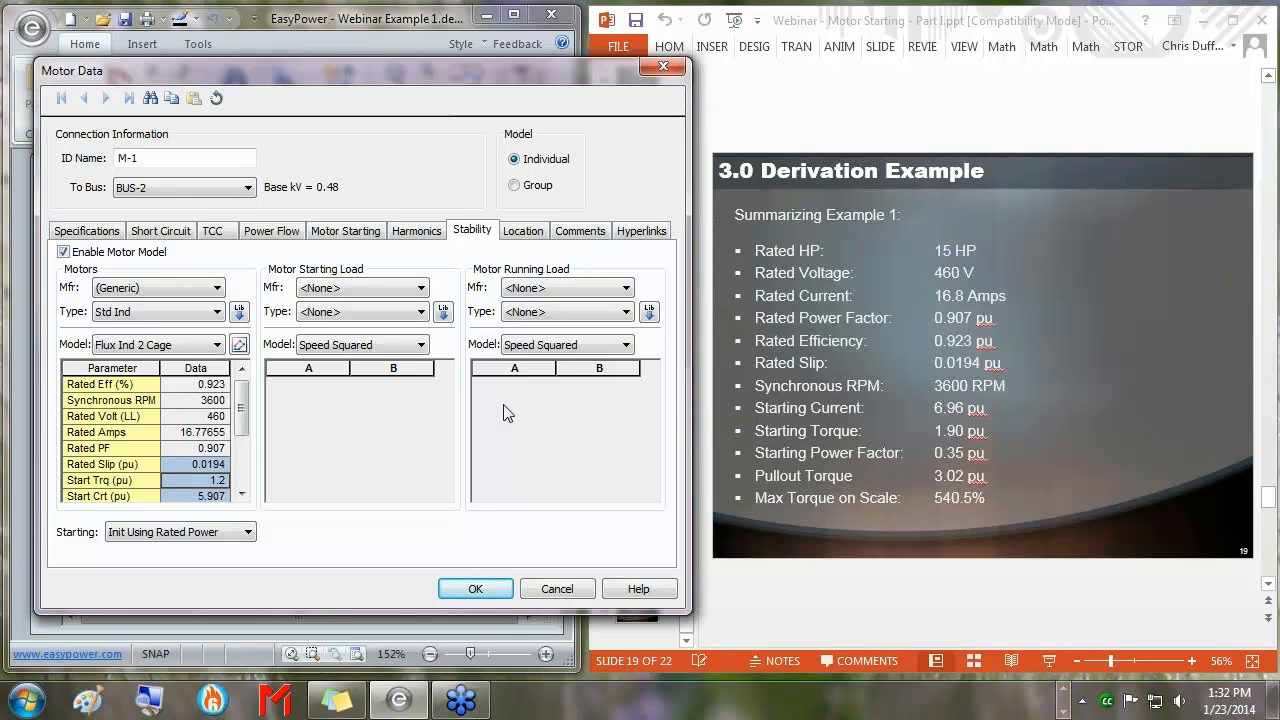
text(1.9)
key(Return)
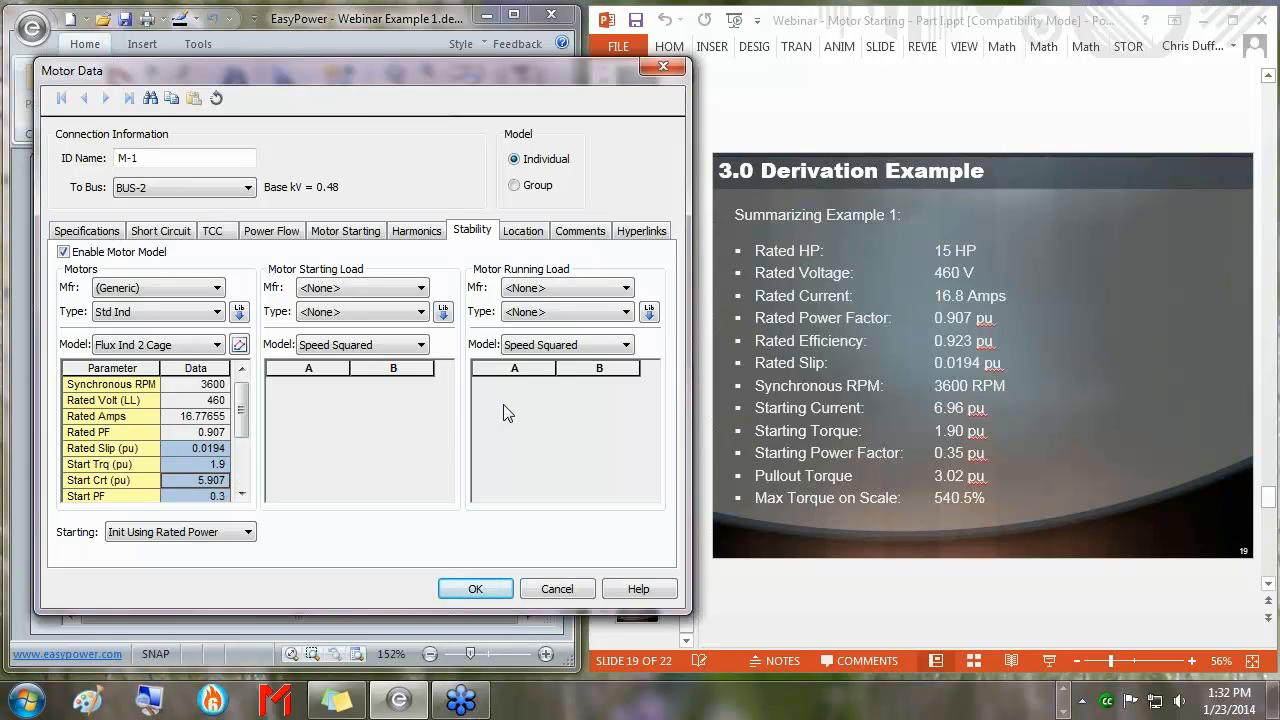
Set the motor model's starting current to 6.96 pu, starting power factor to 0.35 and pull-out torque to 3.02 pu
text(6.96)
key(Return)
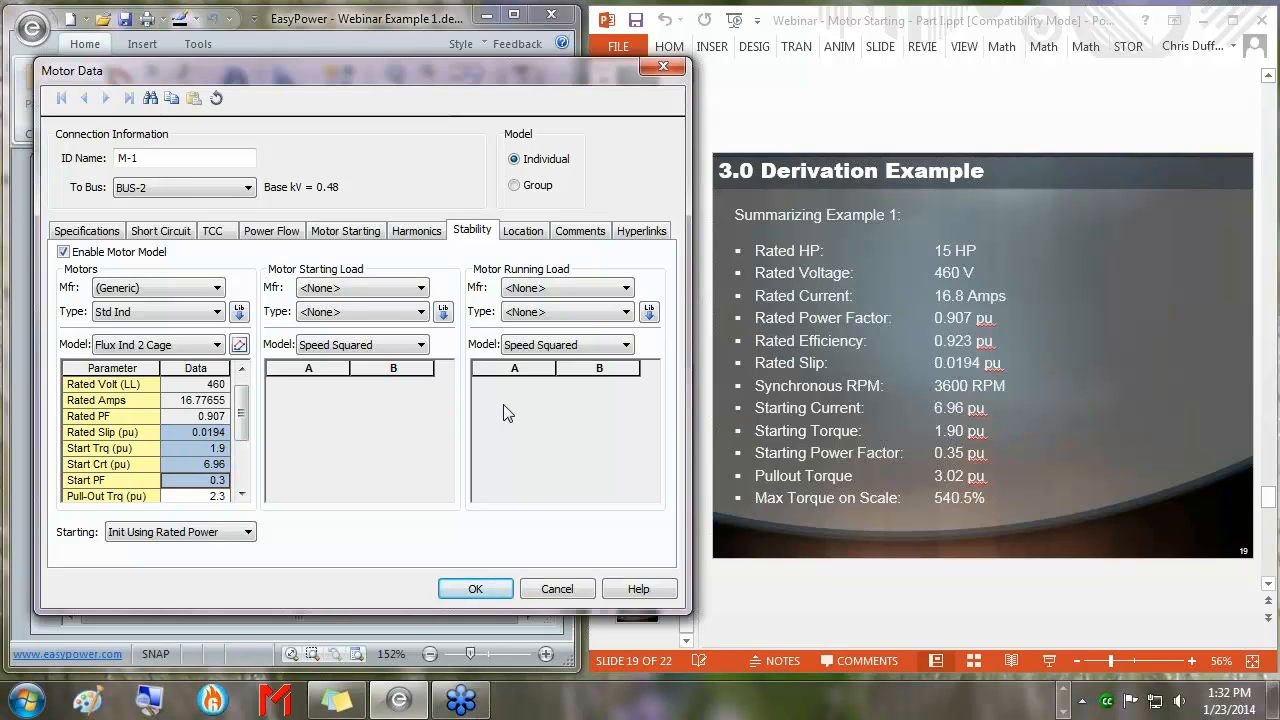
text(.35)
key(Return)
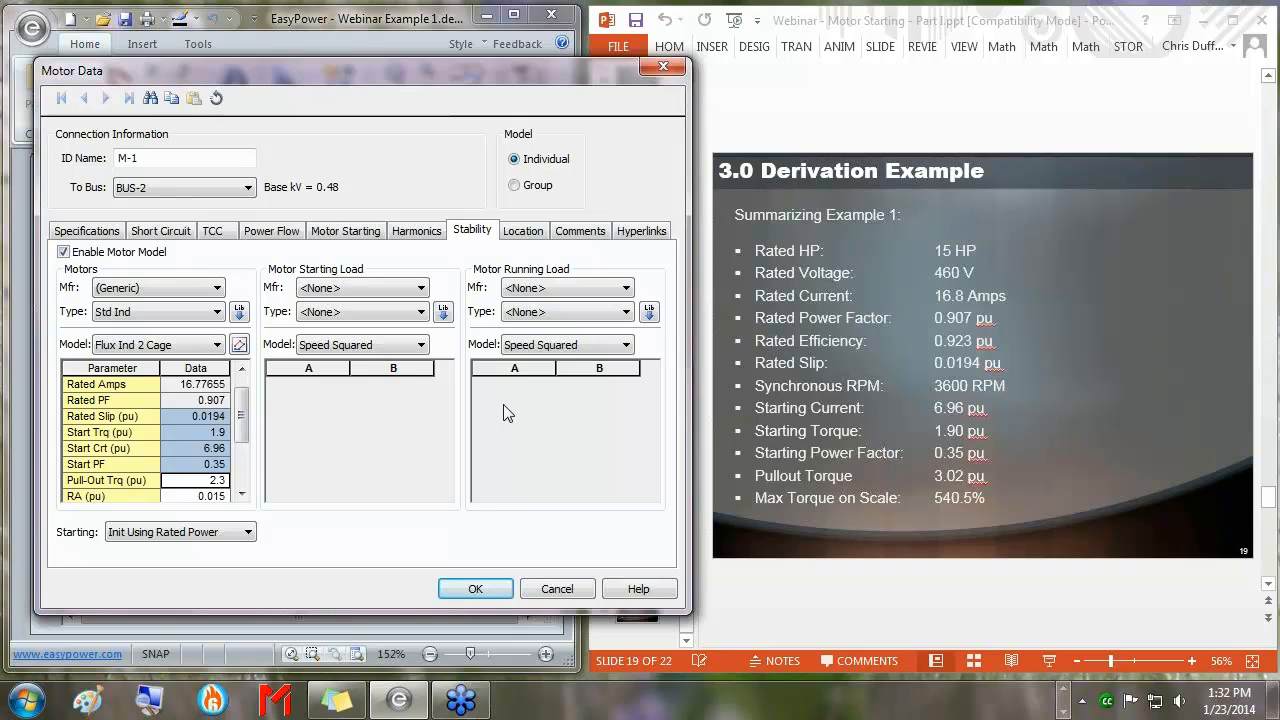
text(3.02)
mouse_move(245, 409)
mouse_down()
mouse_move(245, 438)
mouse_move(250, 400)
mouse_up()
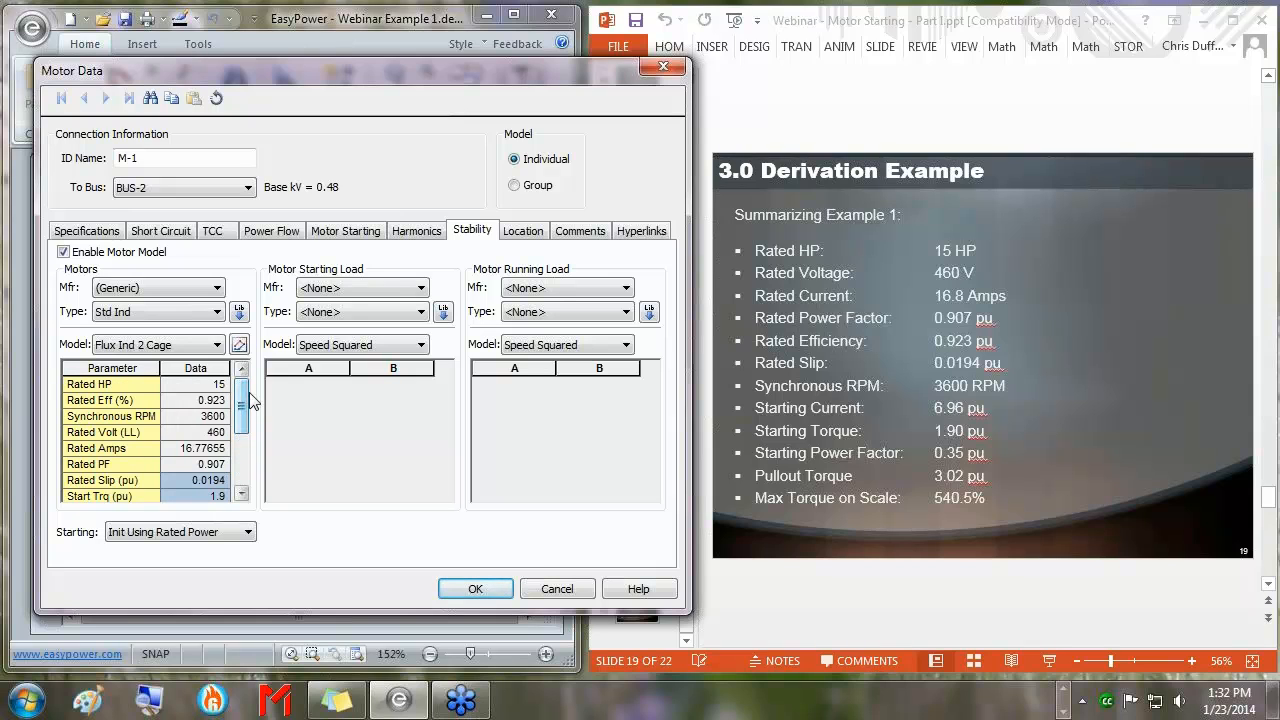
Open the induction motor parameter definition for M-1 in an enlarged window and replace the existing plot with a blank one
click(240, 345)
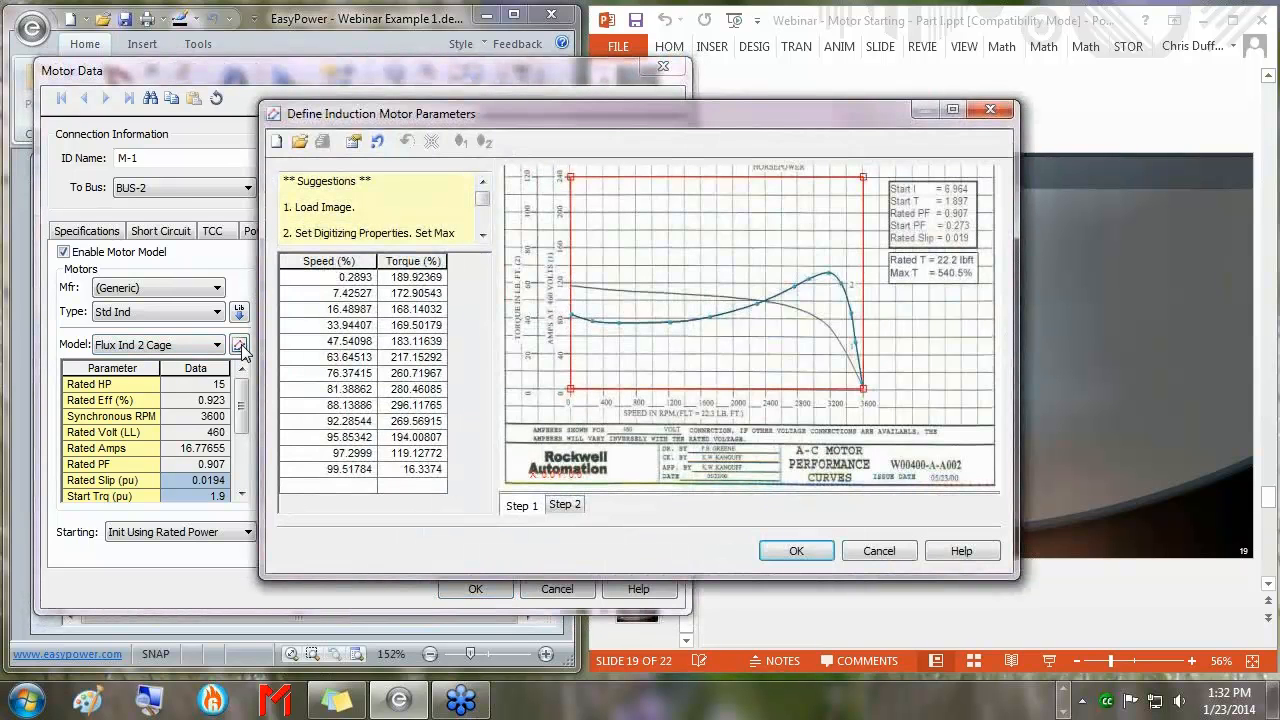
drag(264, 106, 116, 8)
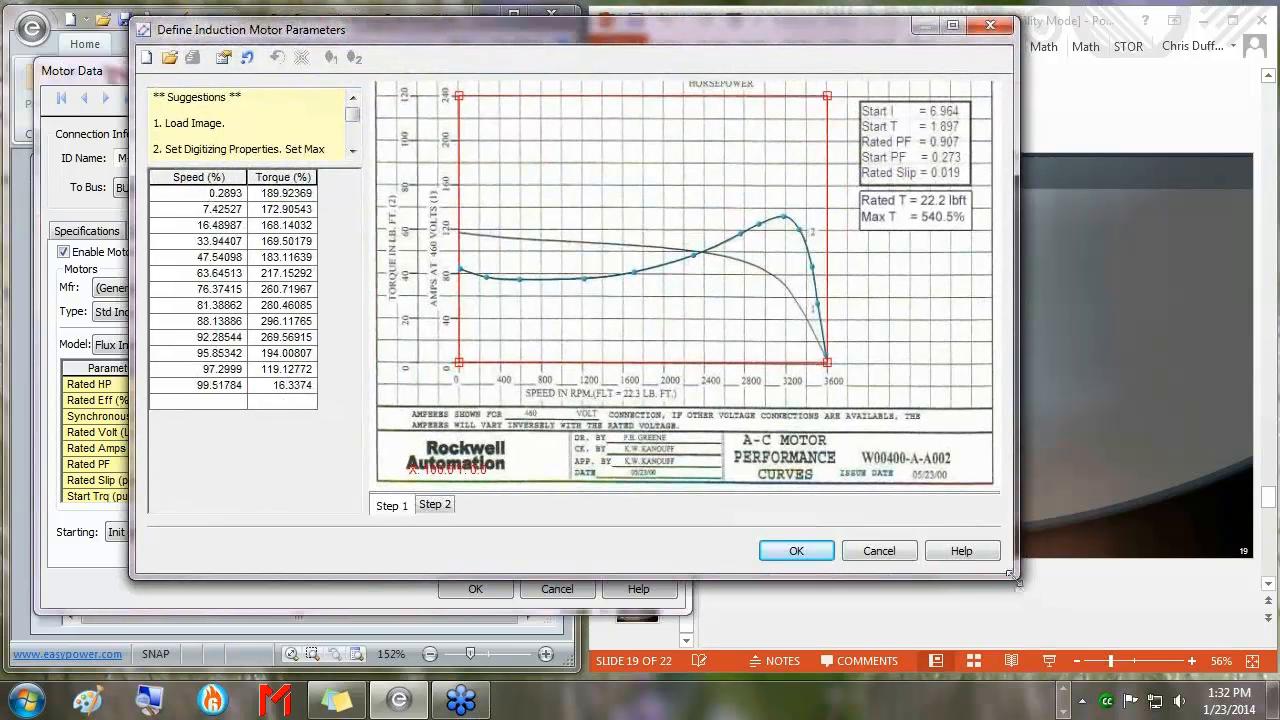
drag(1012, 578, 1112, 655)
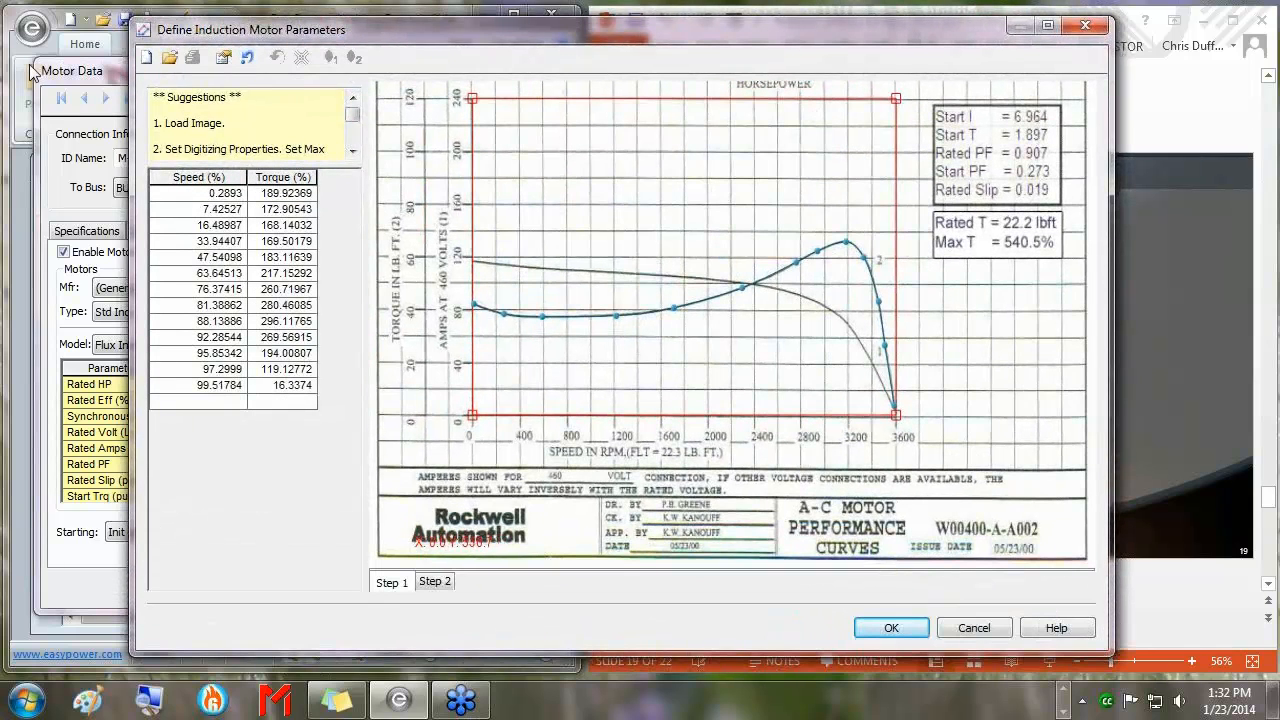
click(147, 57)
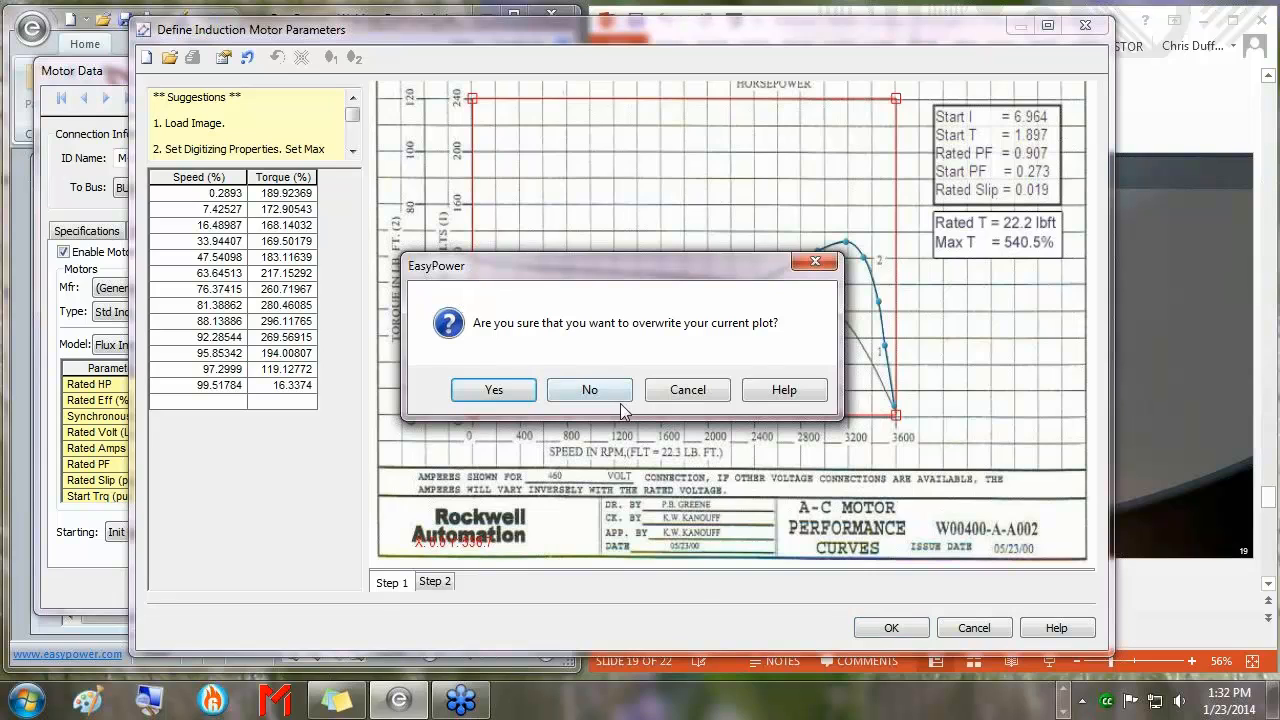
click(500, 390)
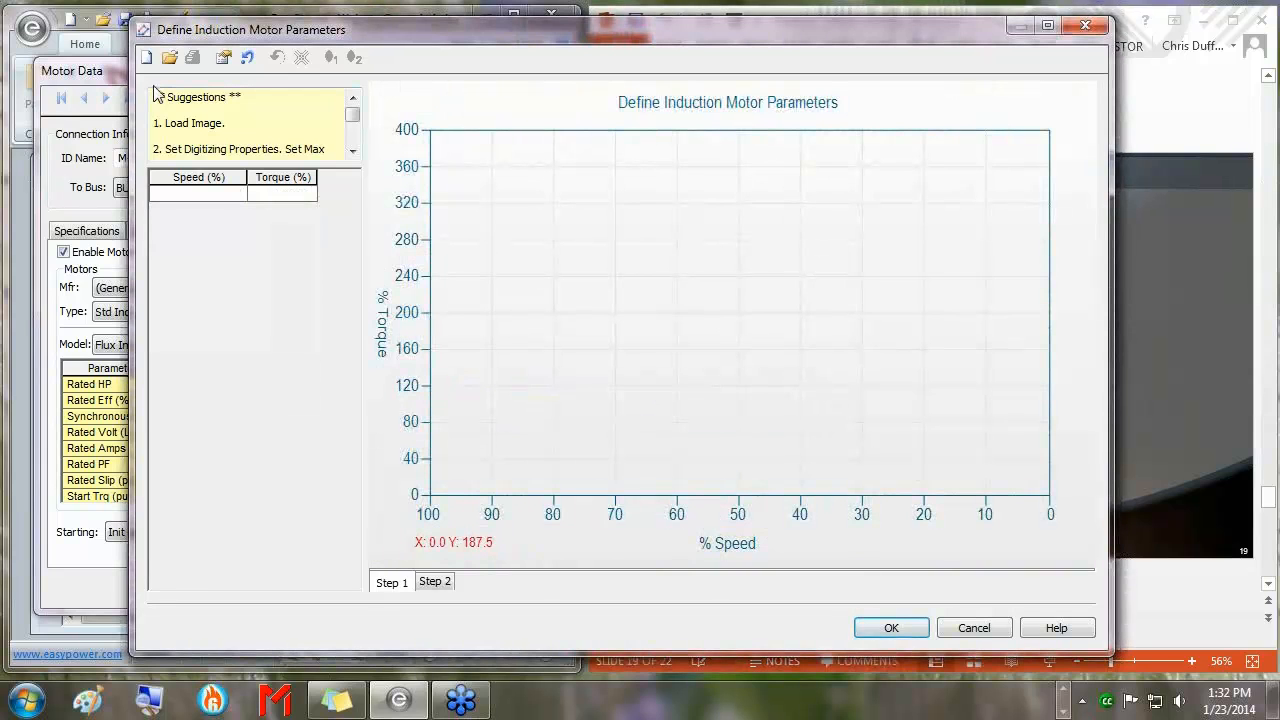
drag(395, 30, 384, 31)
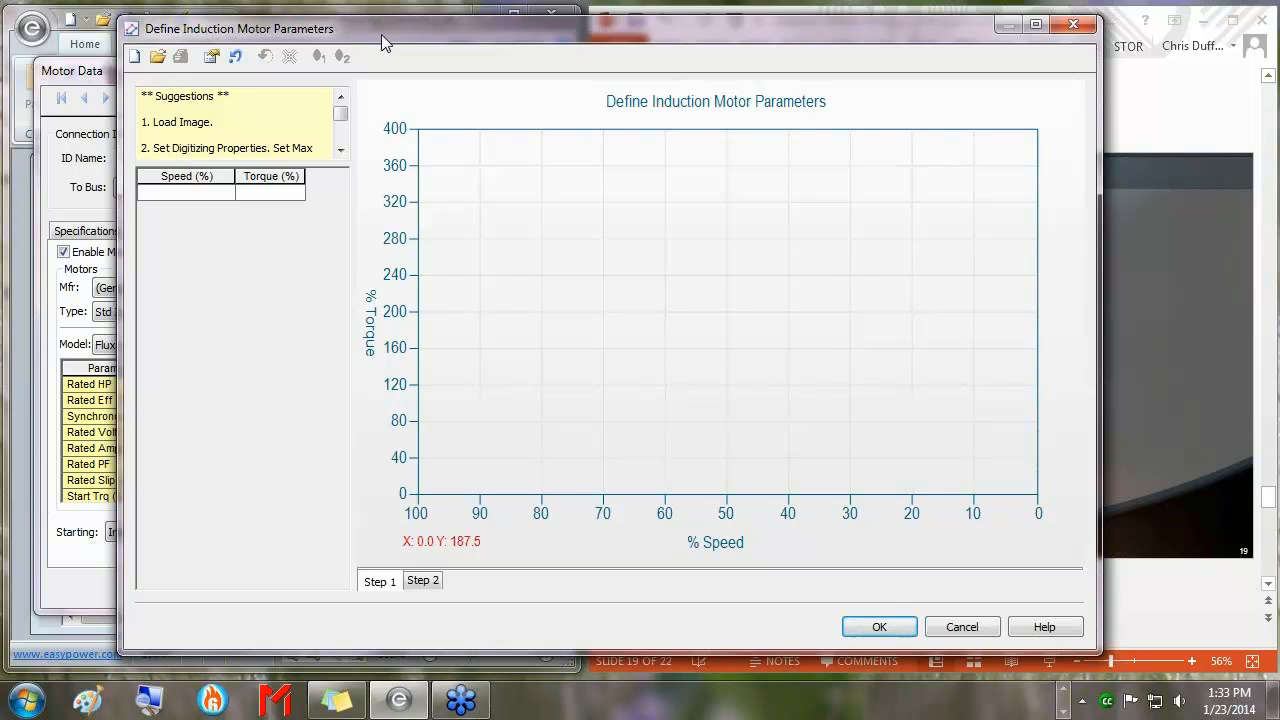
Load the curve image "IM - Derivation Motor 1.jpg" from the Desktop into the motor parameter definition
click(160, 57)
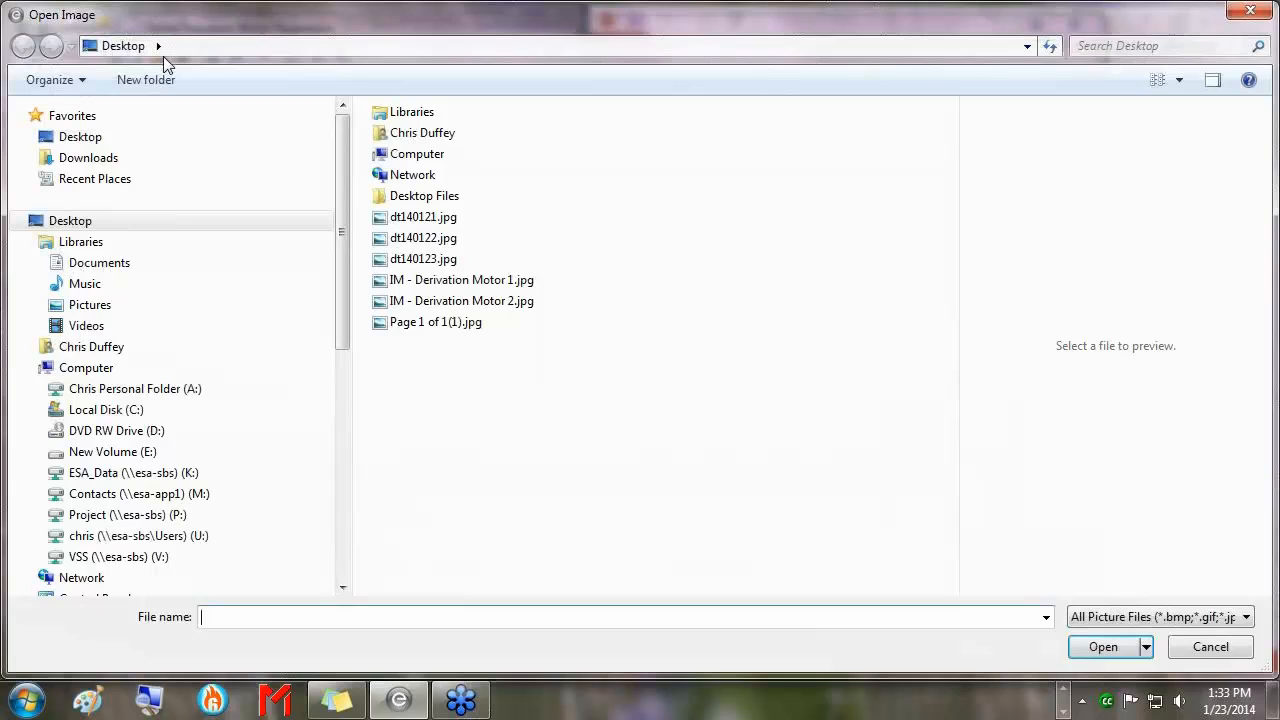
click(503, 284)
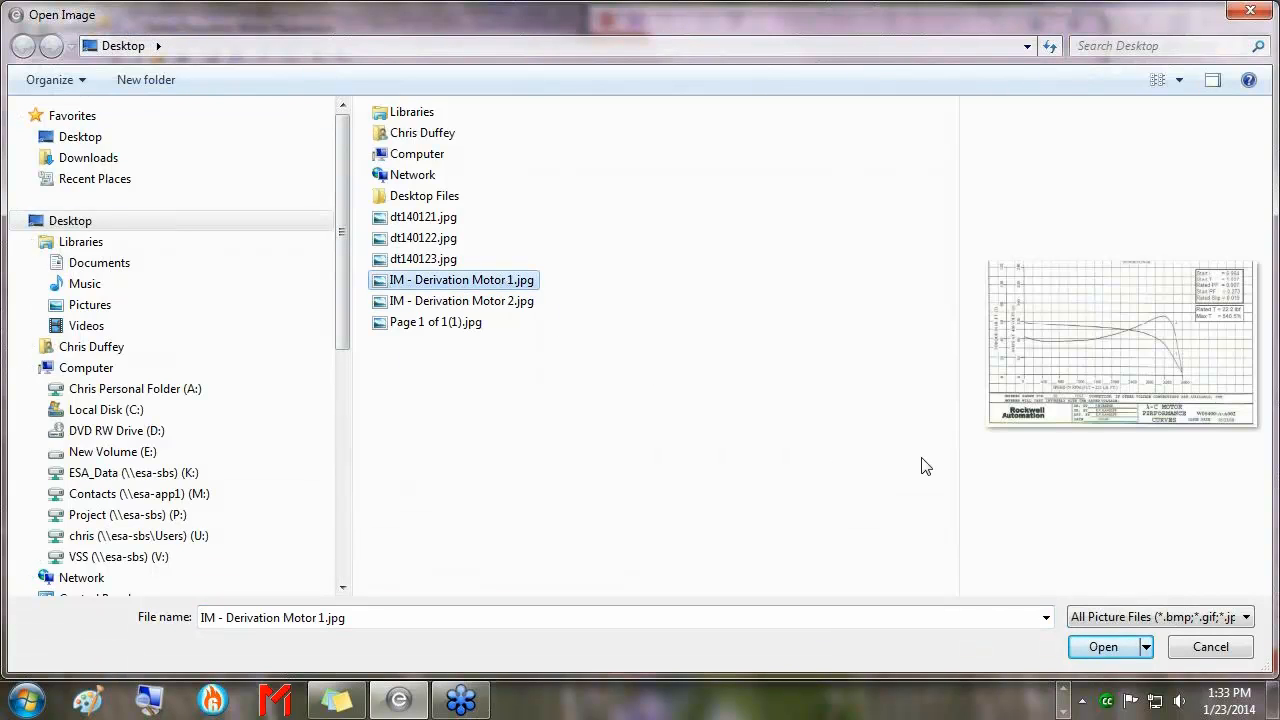
click(1094, 652)
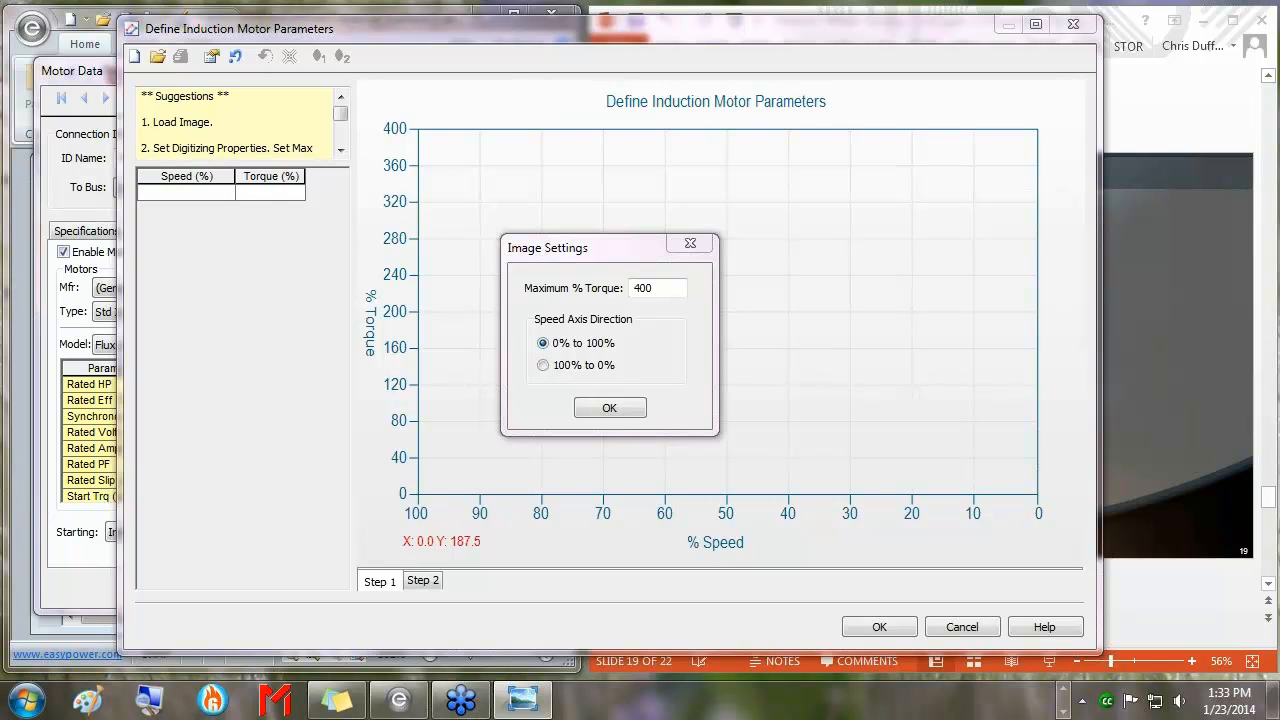
Consult the motor curve image in Windows Photo Viewer and accept the image settings with a maximum torque of 540.5 %
drag(1279, 700, 1041, 35)
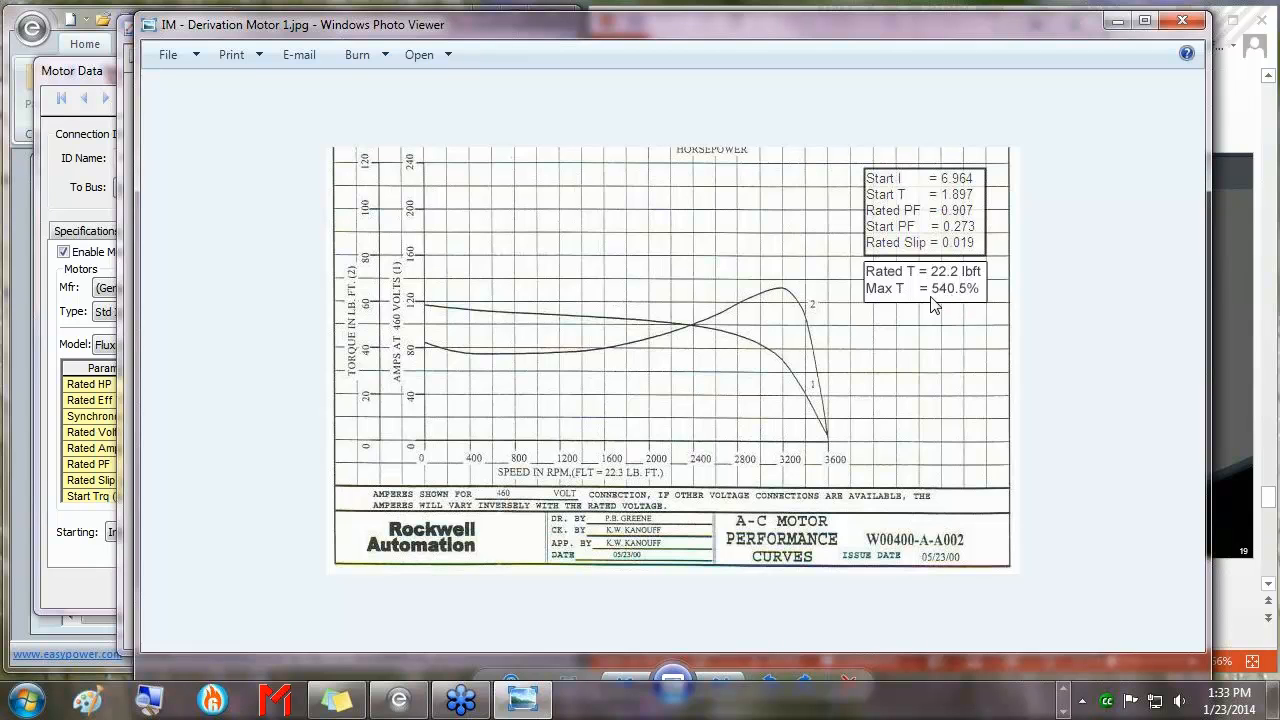
drag(842, 30, 868, 31)
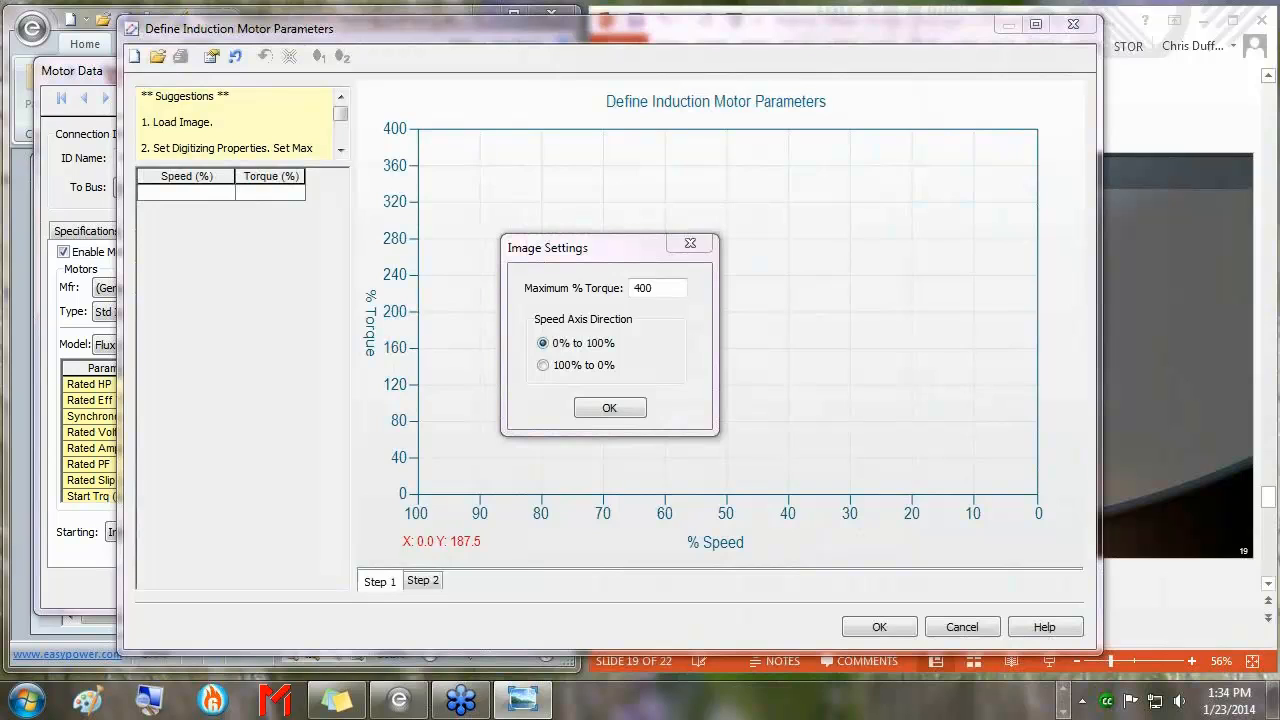
double_click(660, 289)
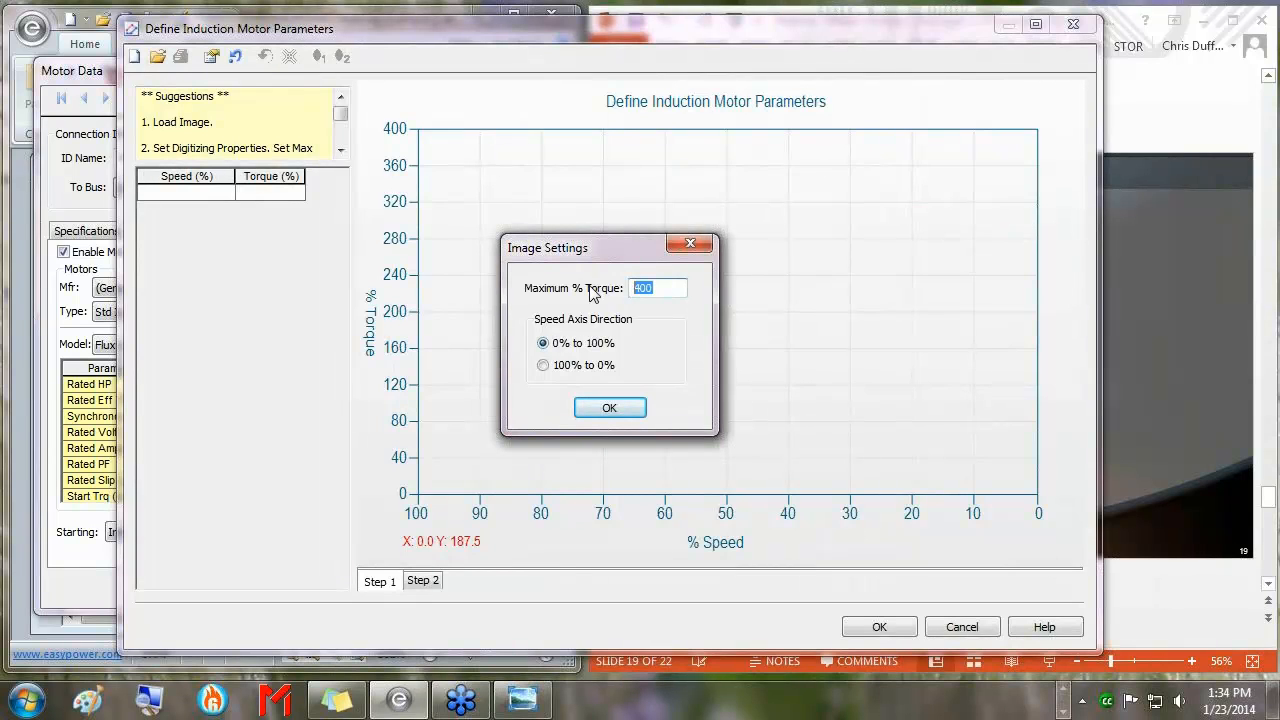
text(540.5)
click(522, 698)
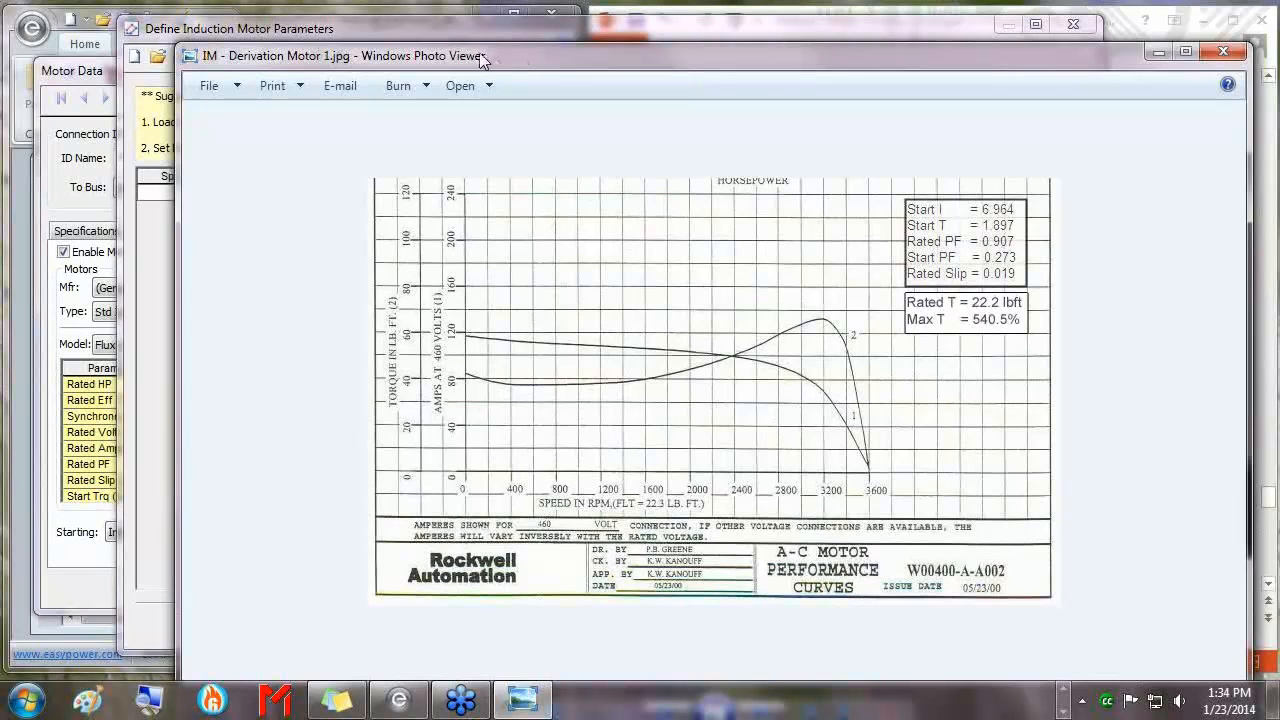
drag(563, 55, 1279, 110)
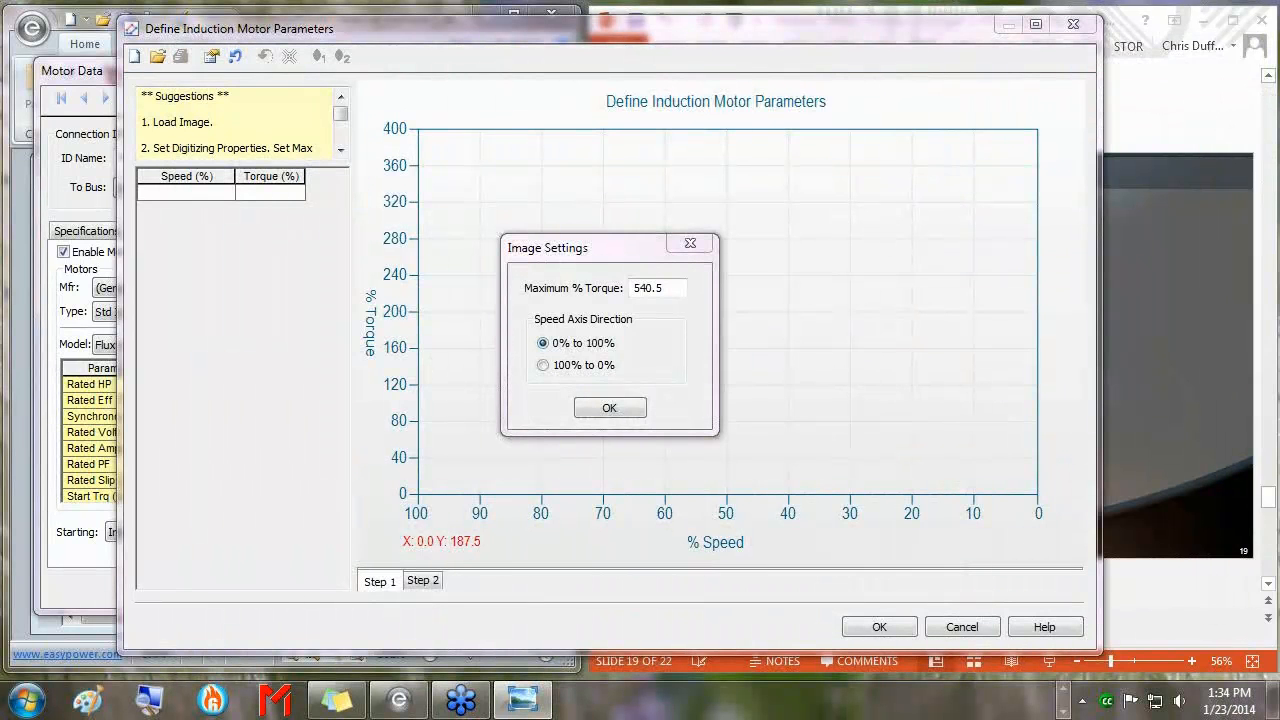
click(609, 408)
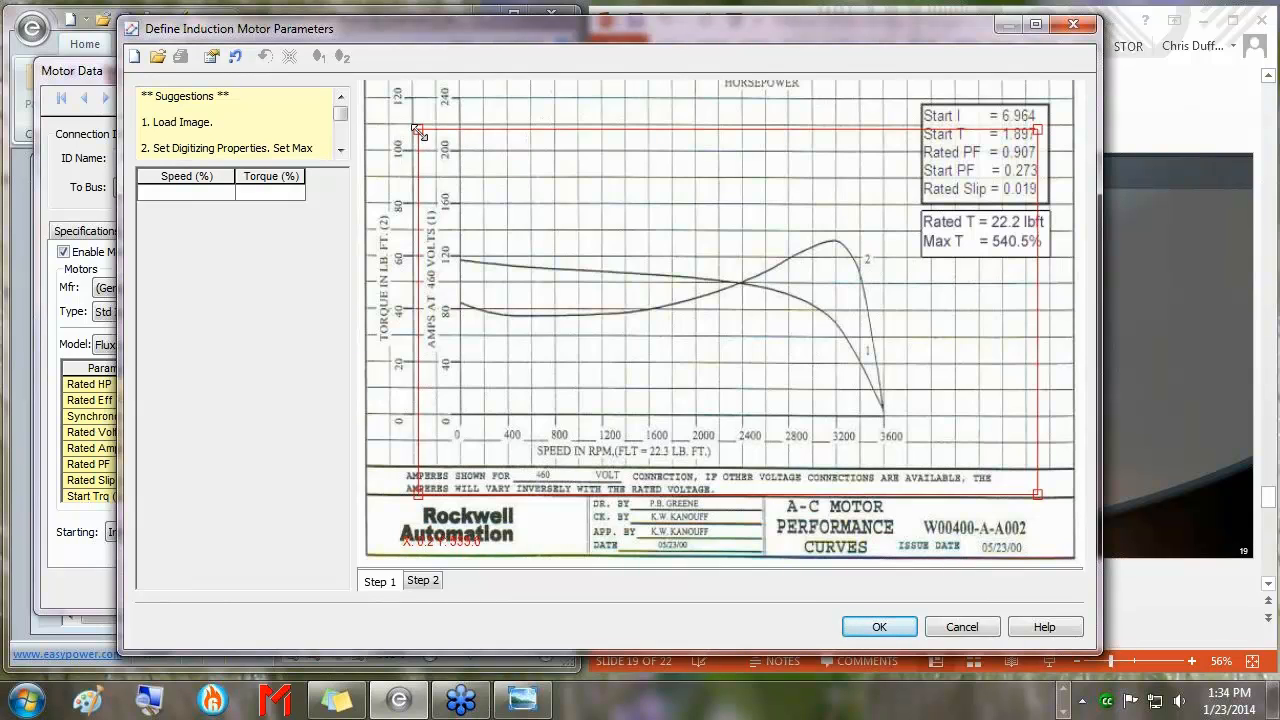
Fit the digitizing frame to the graph axes, from zero speed at 120 lb-ft to 3600 RPM at zero torque
drag(417, 130, 462, 98)
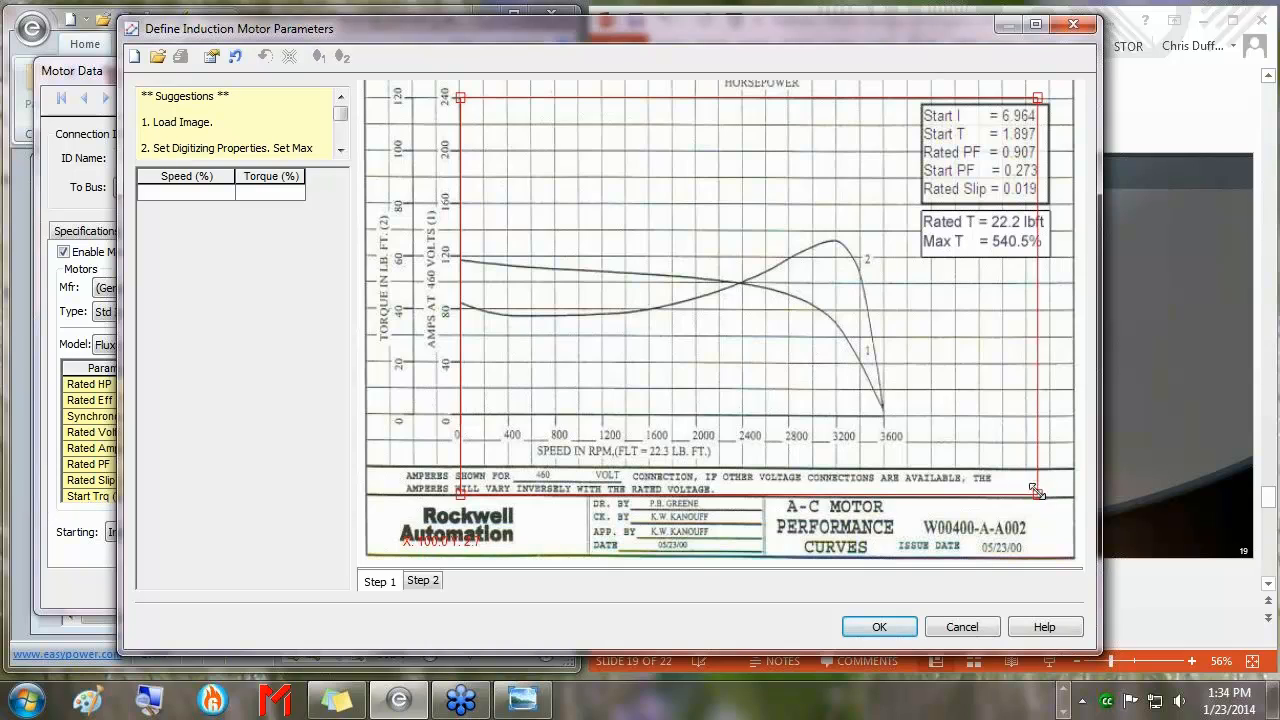
drag(1037, 492, 884, 416)
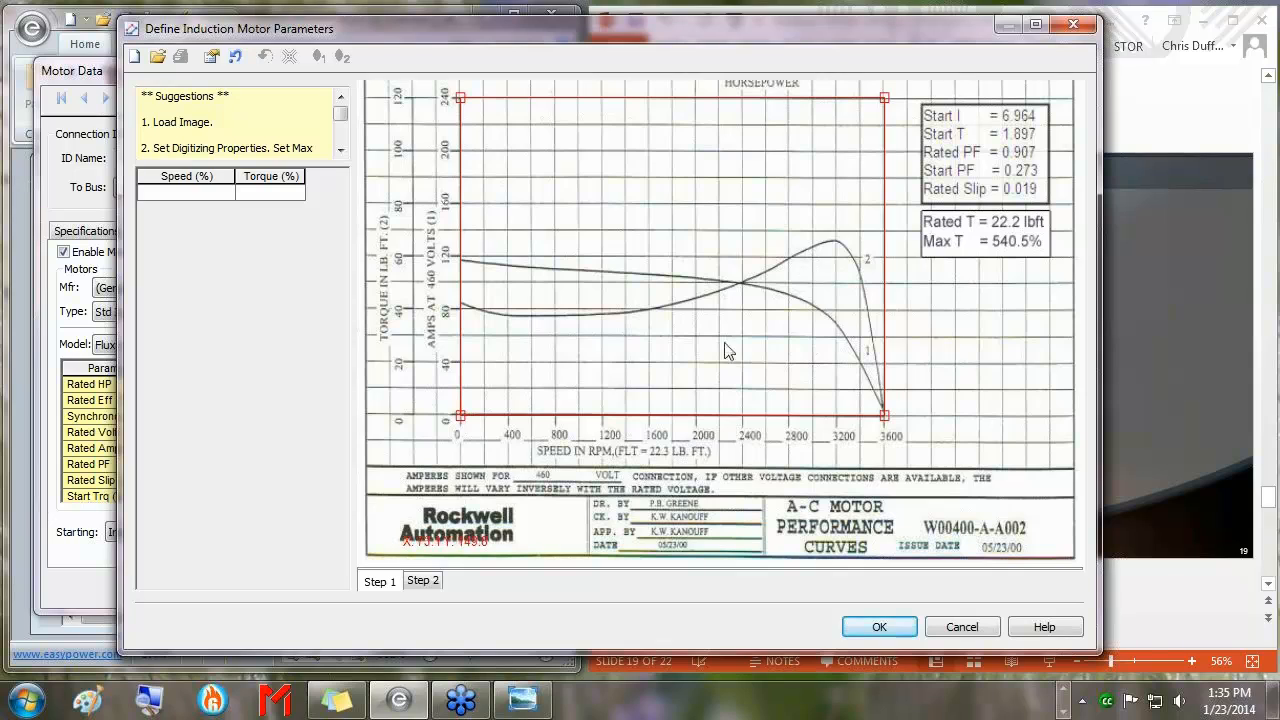
Digitize torque curve 2 with 14 points, from near zero speed through the peak down to near synchronous speed
click(465, 305)
click(505, 316)
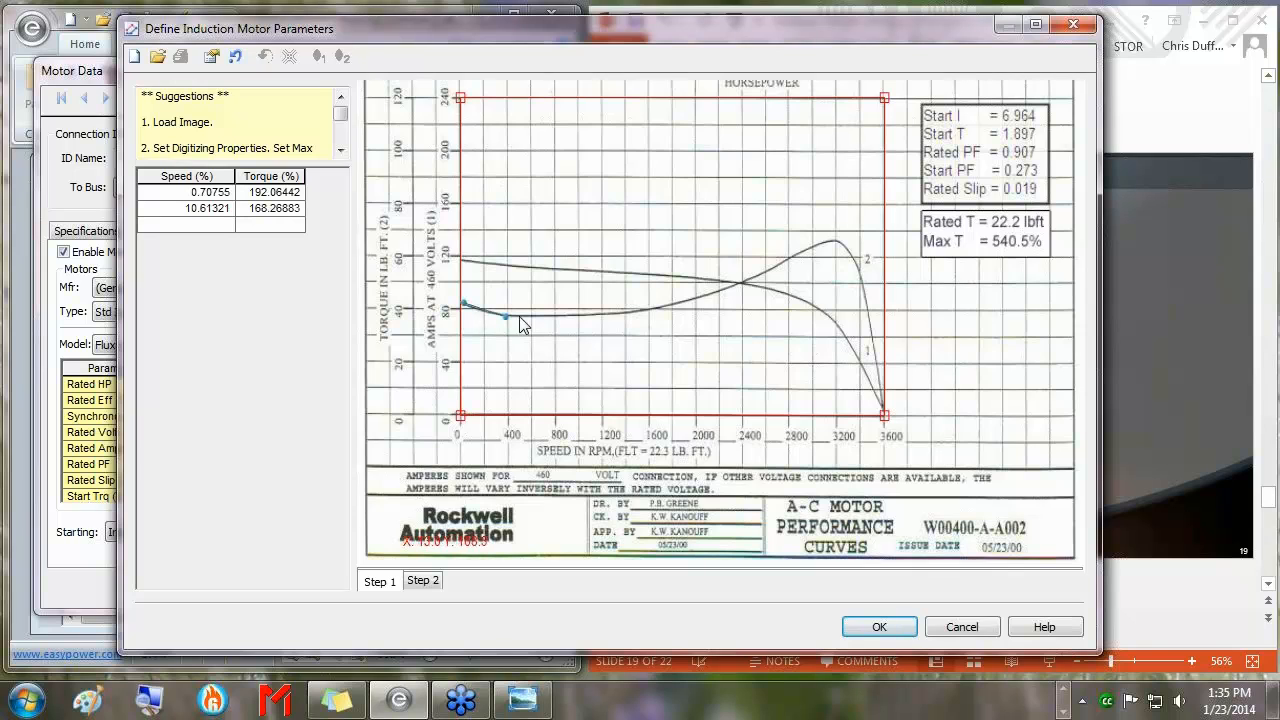
click(532, 316)
click(586, 316)
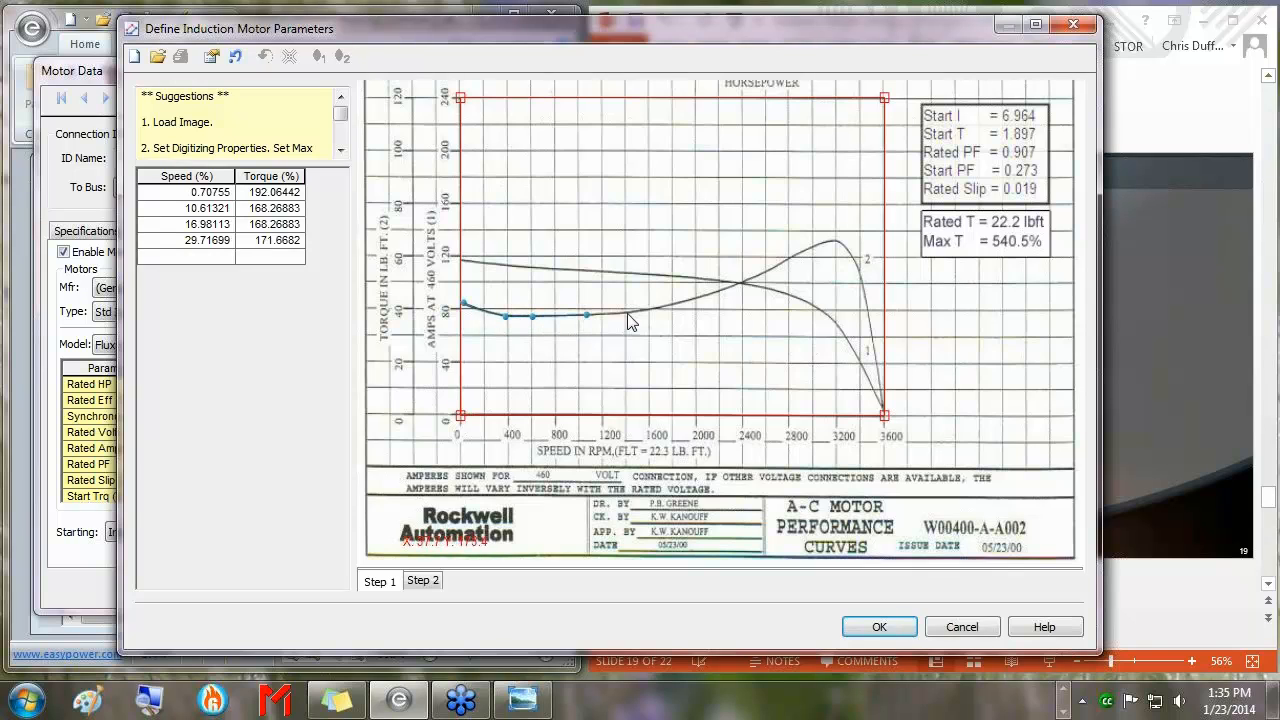
click(645, 310)
click(711, 294)
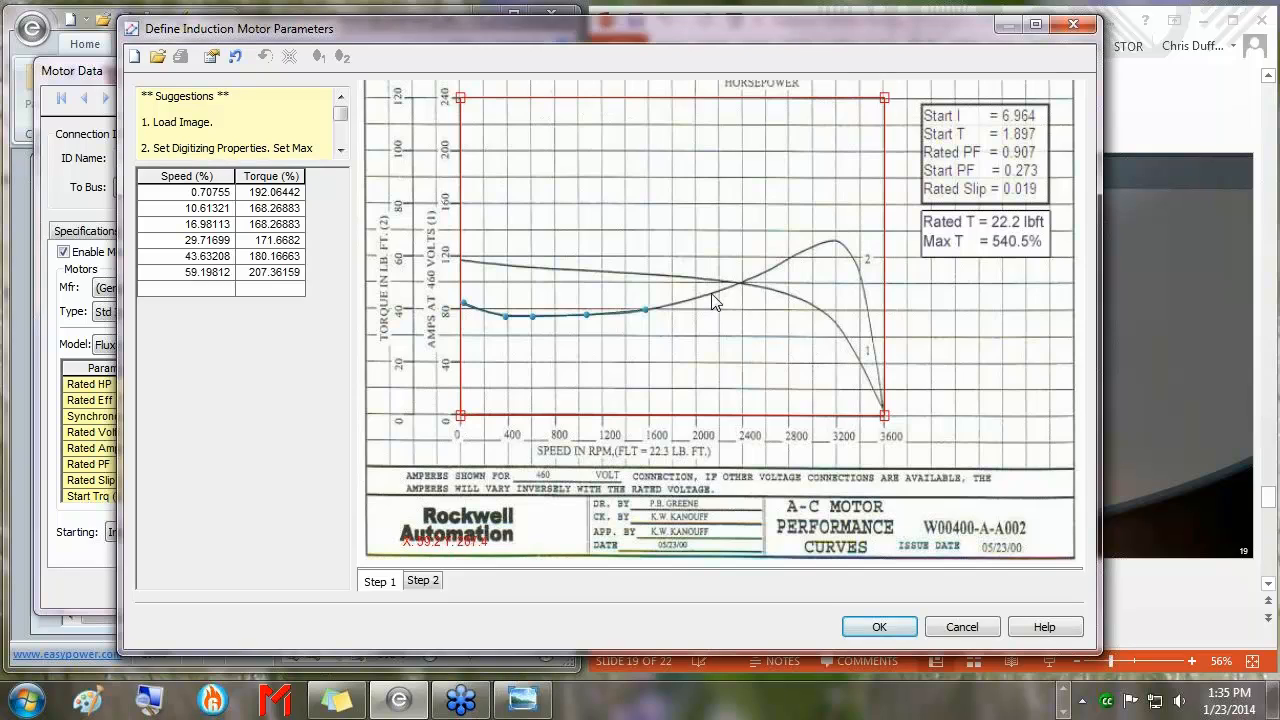
click(756, 277)
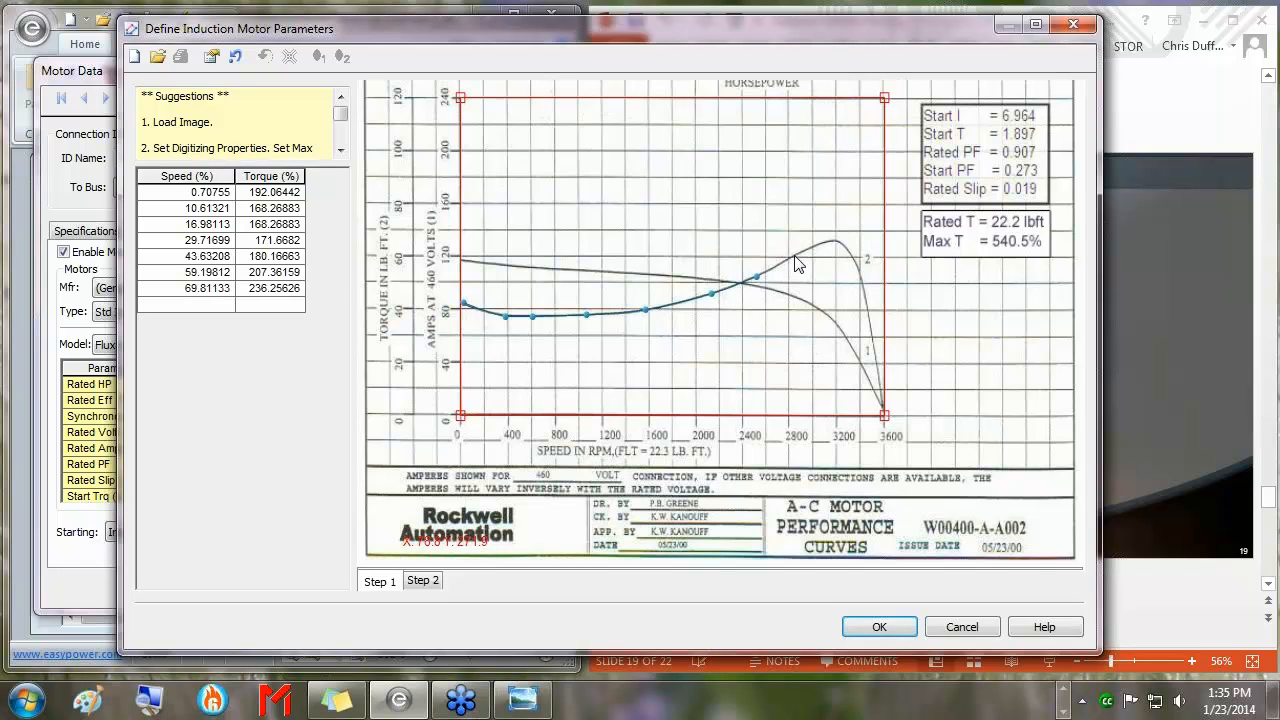
click(795, 256)
click(822, 243)
click(839, 243)
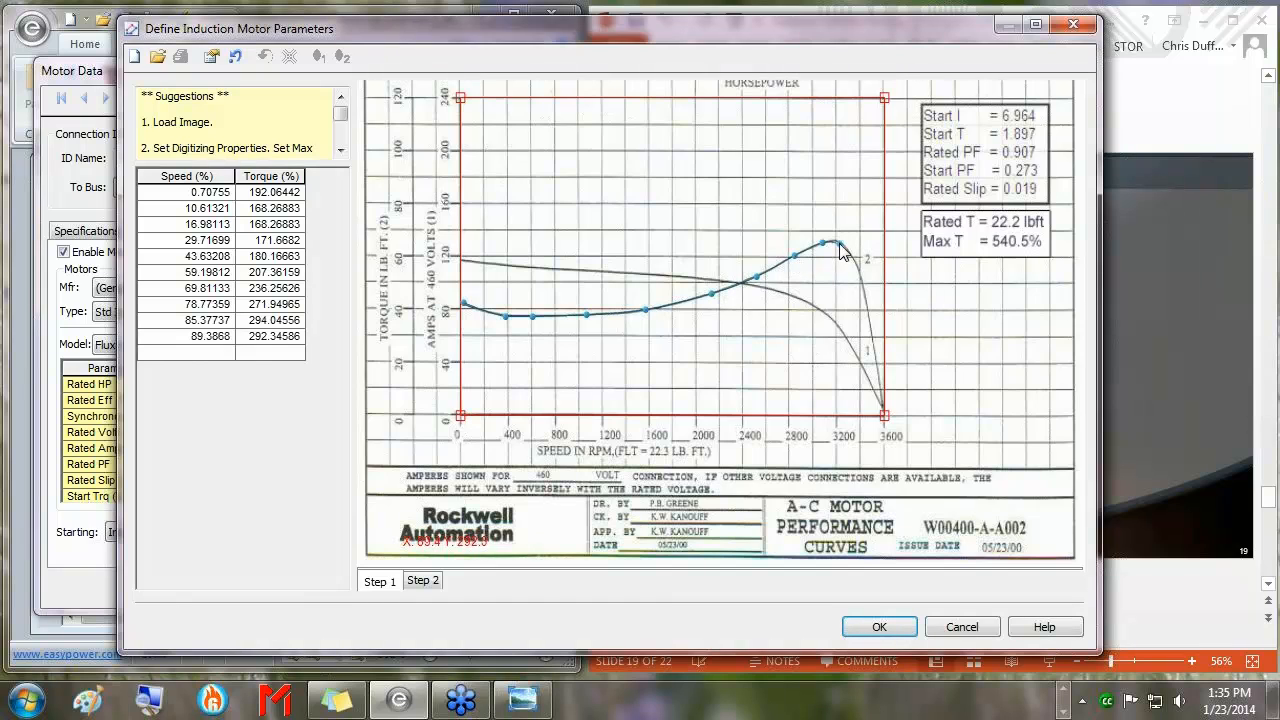
click(861, 281)
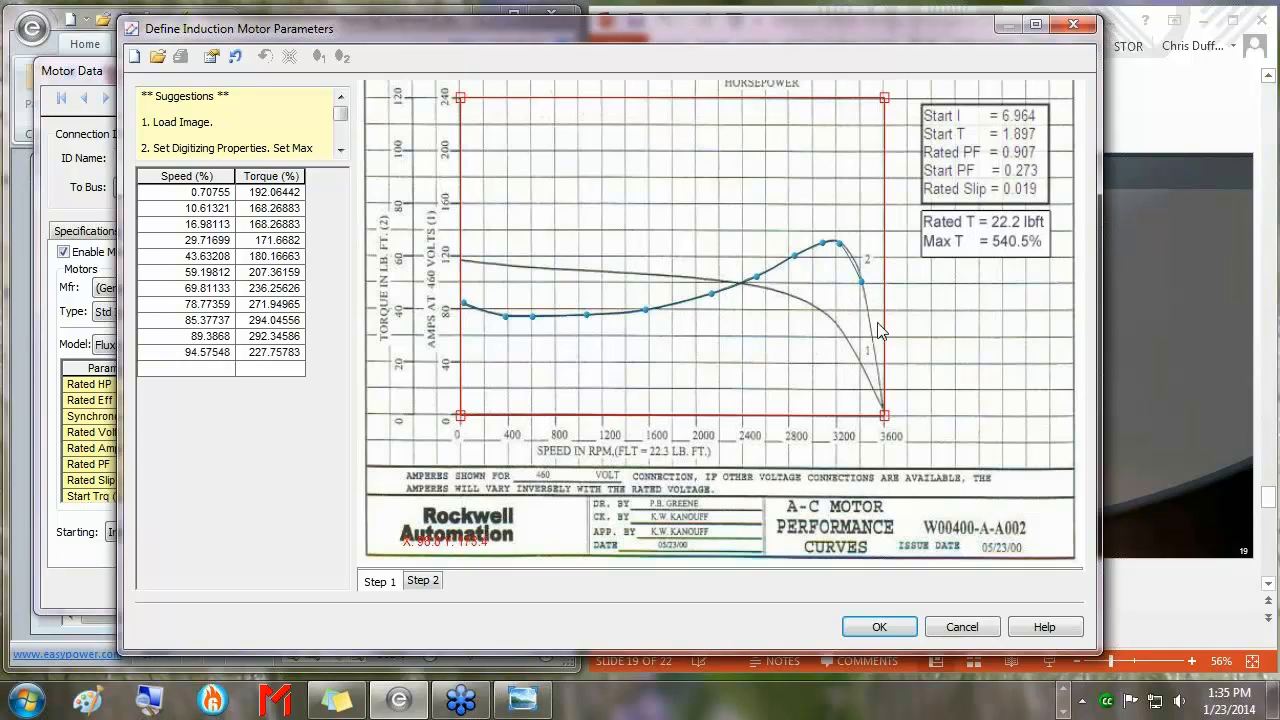
click(869, 322)
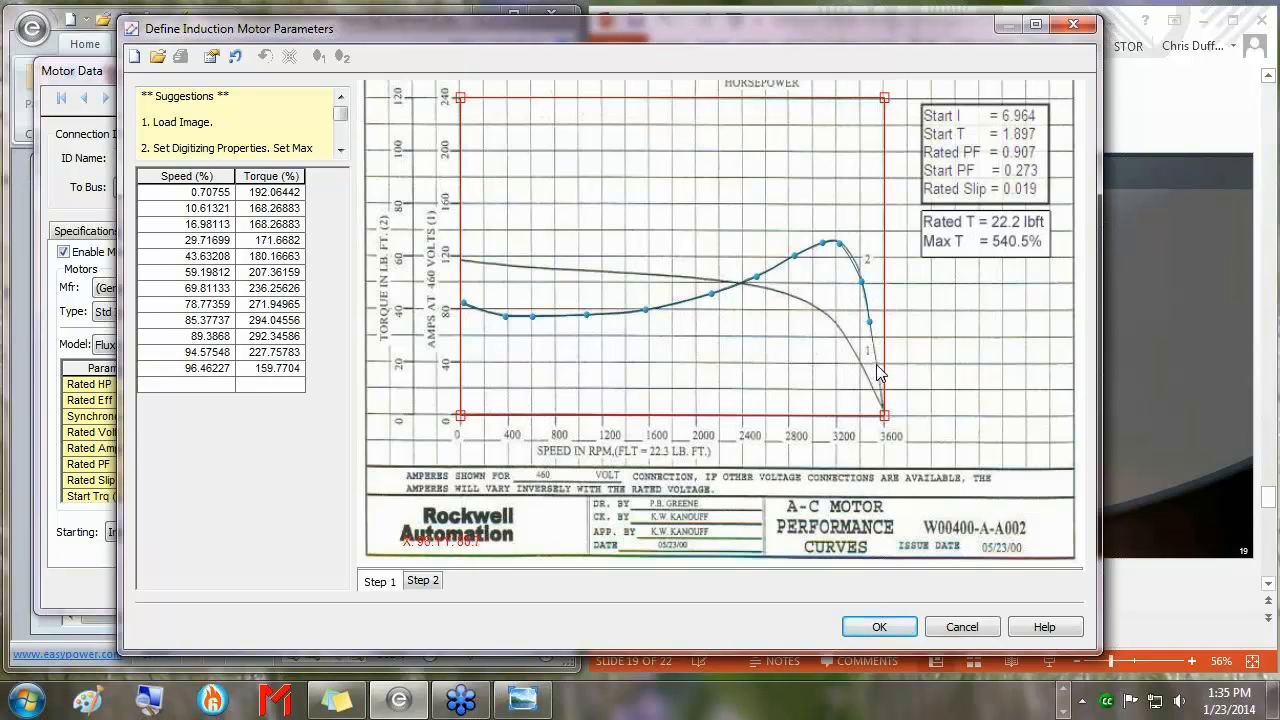
click(877, 367)
click(881, 403)
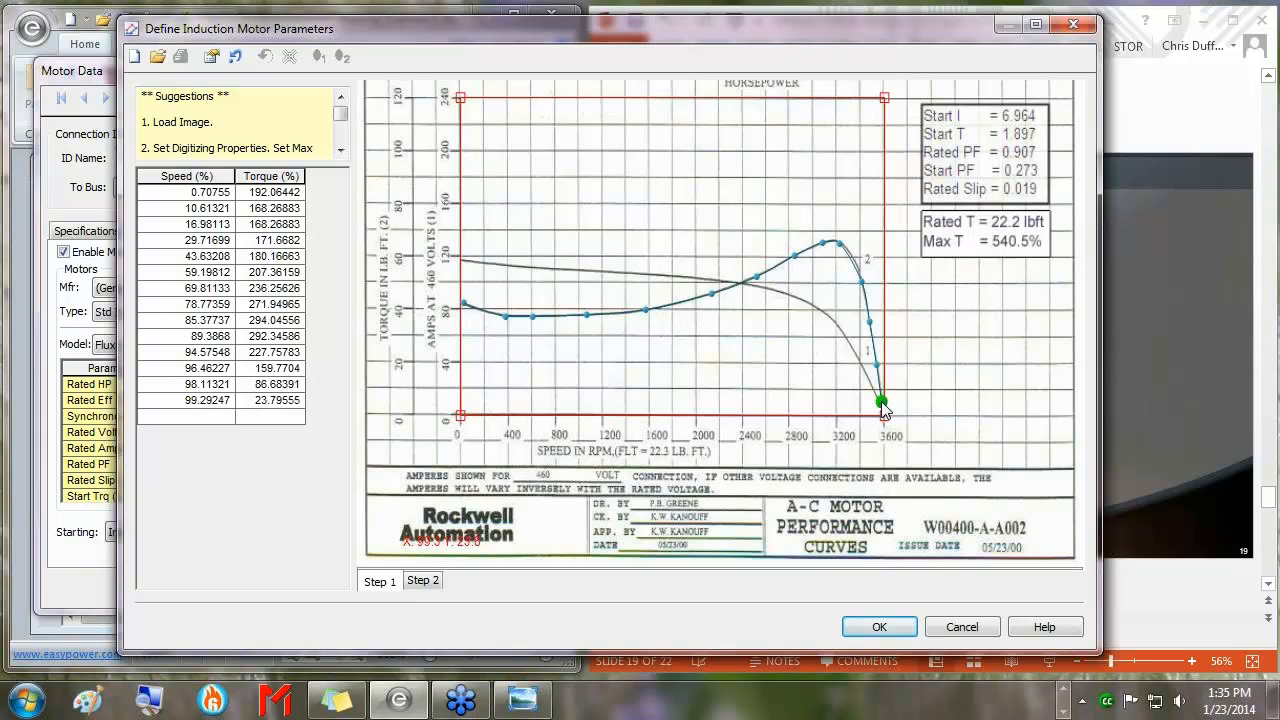
Realign the two points just past the torque peak with curve 2, and undo an extra point placed above the curve
drag(863, 286, 845, 246)
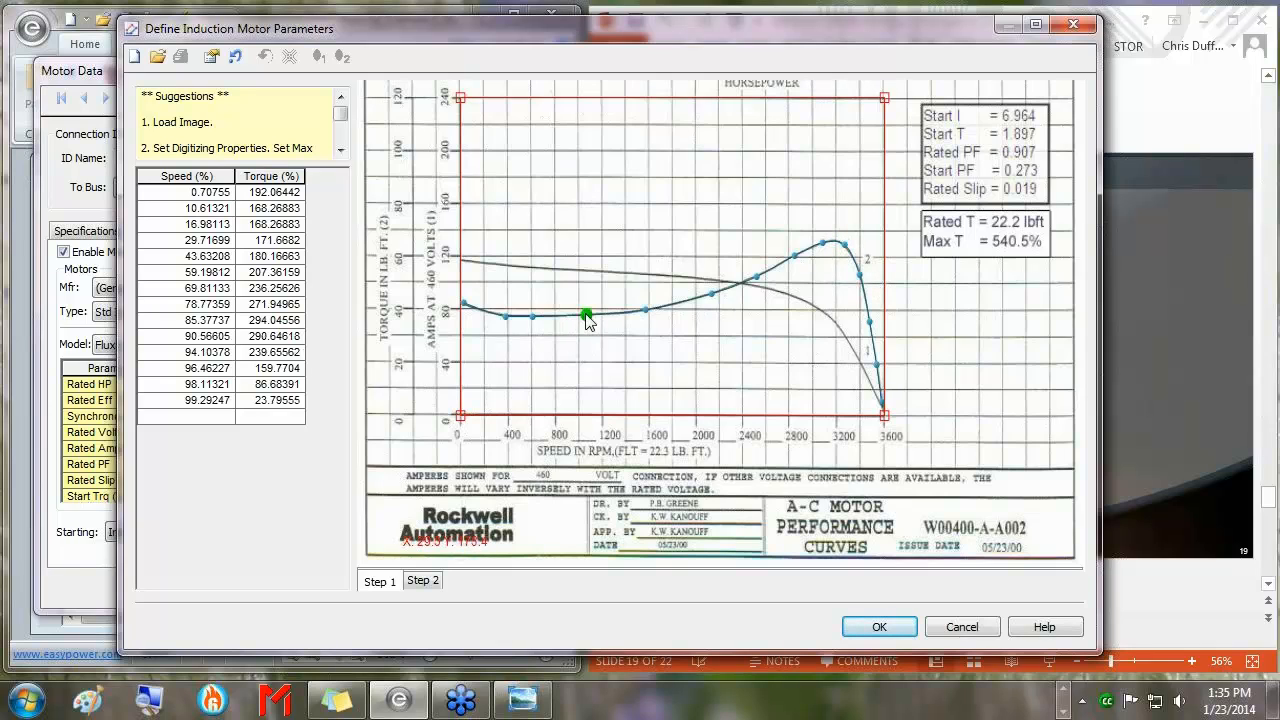
drag(587, 315, 587, 315)
click(863, 175)
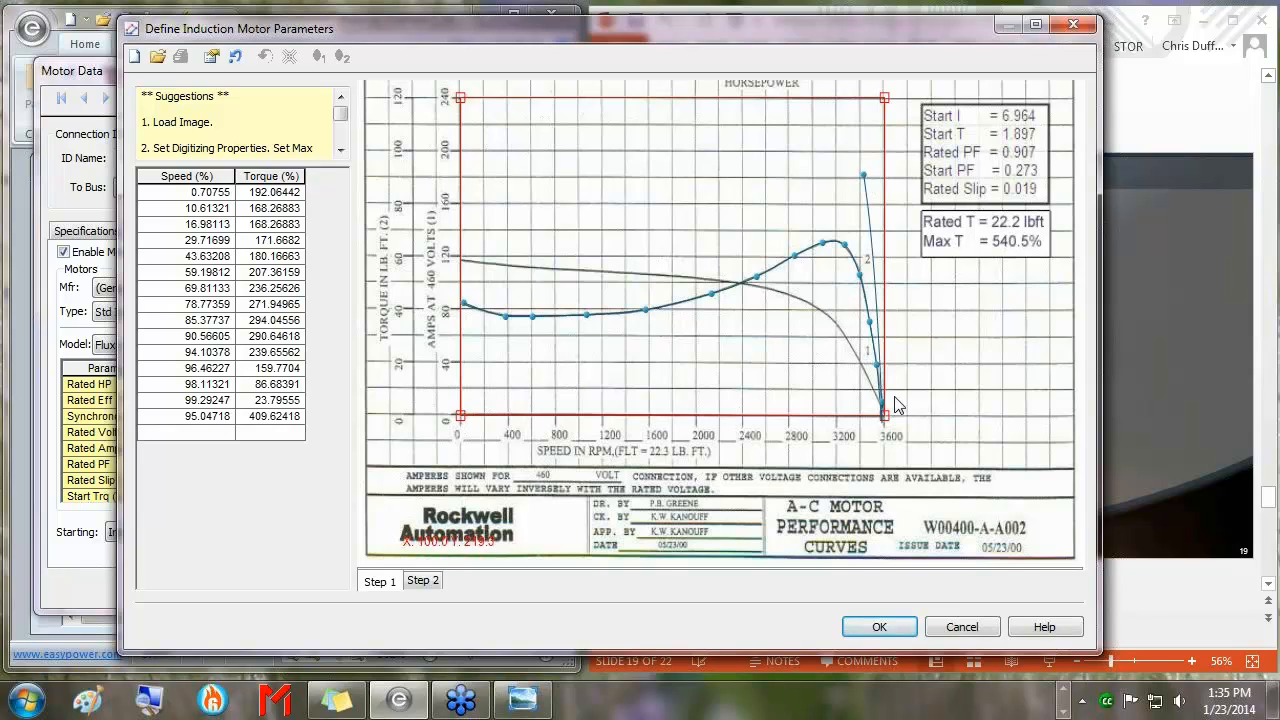
click(238, 59)
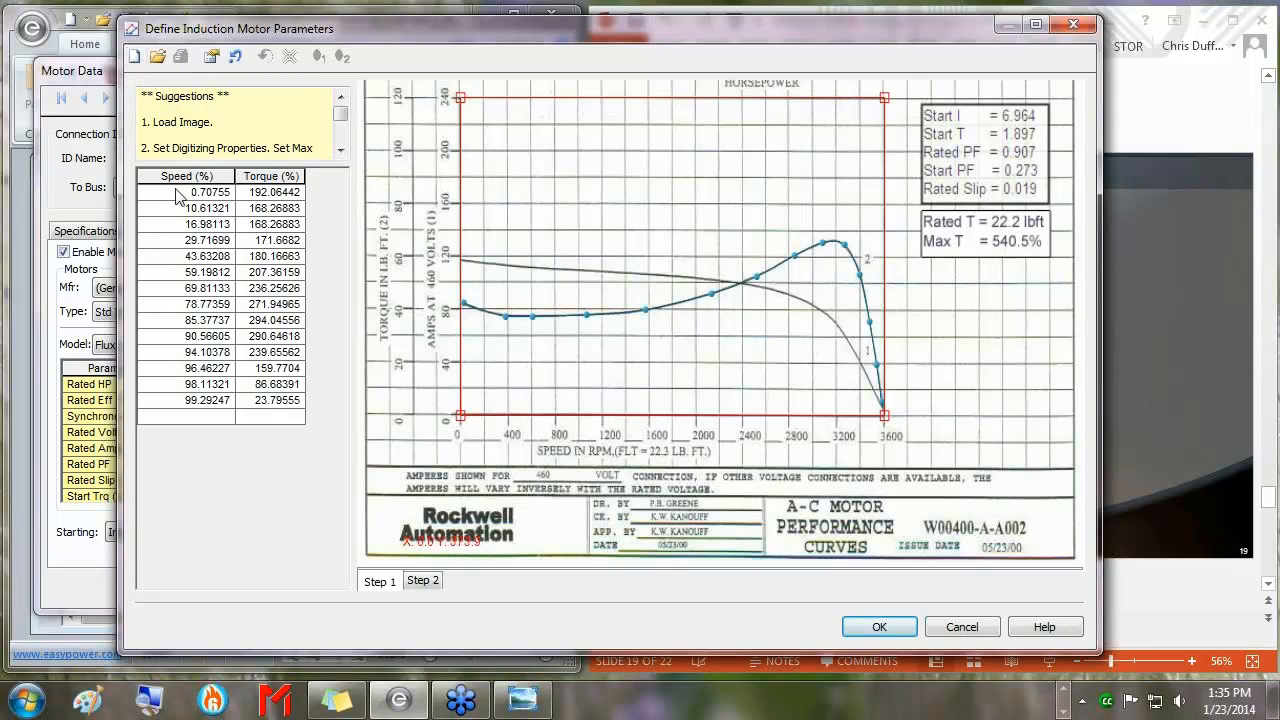
Smooth the curve's low-speed dip by shifting the second digitized point slightly toward zero speed, and show the step 2 parameter fit
drag(180, 207, 285, 403)
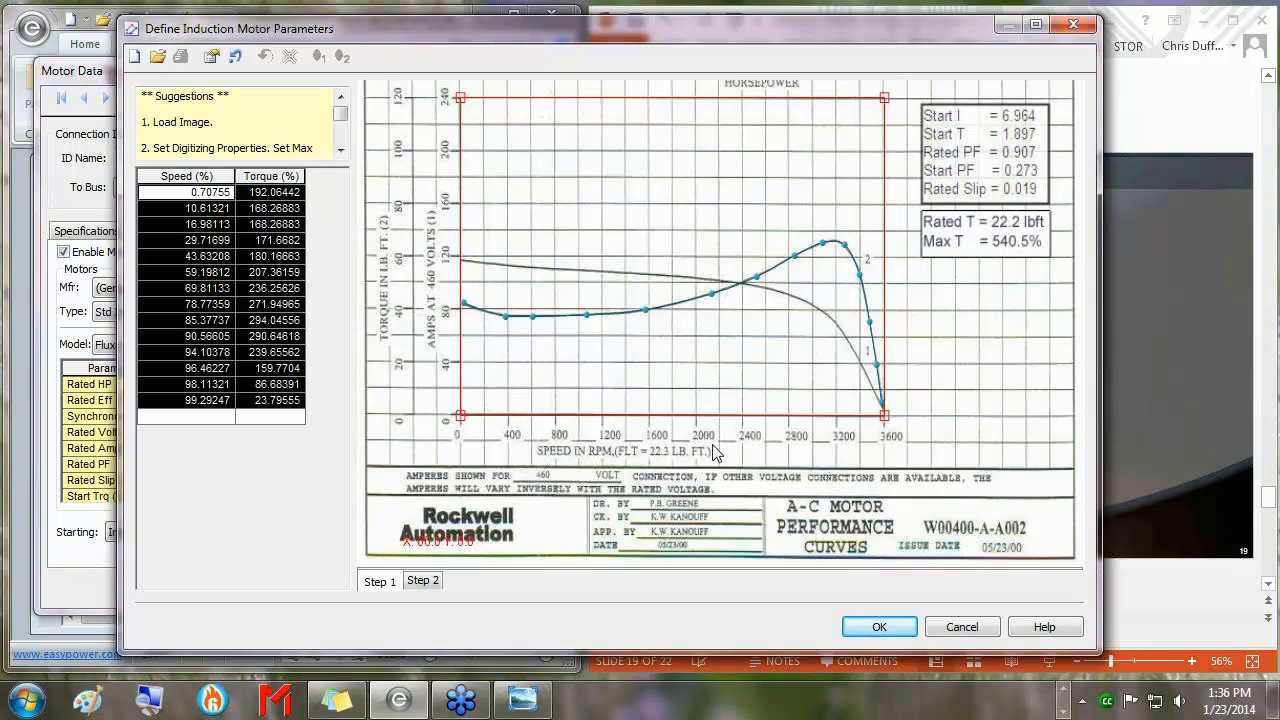
click(423, 581)
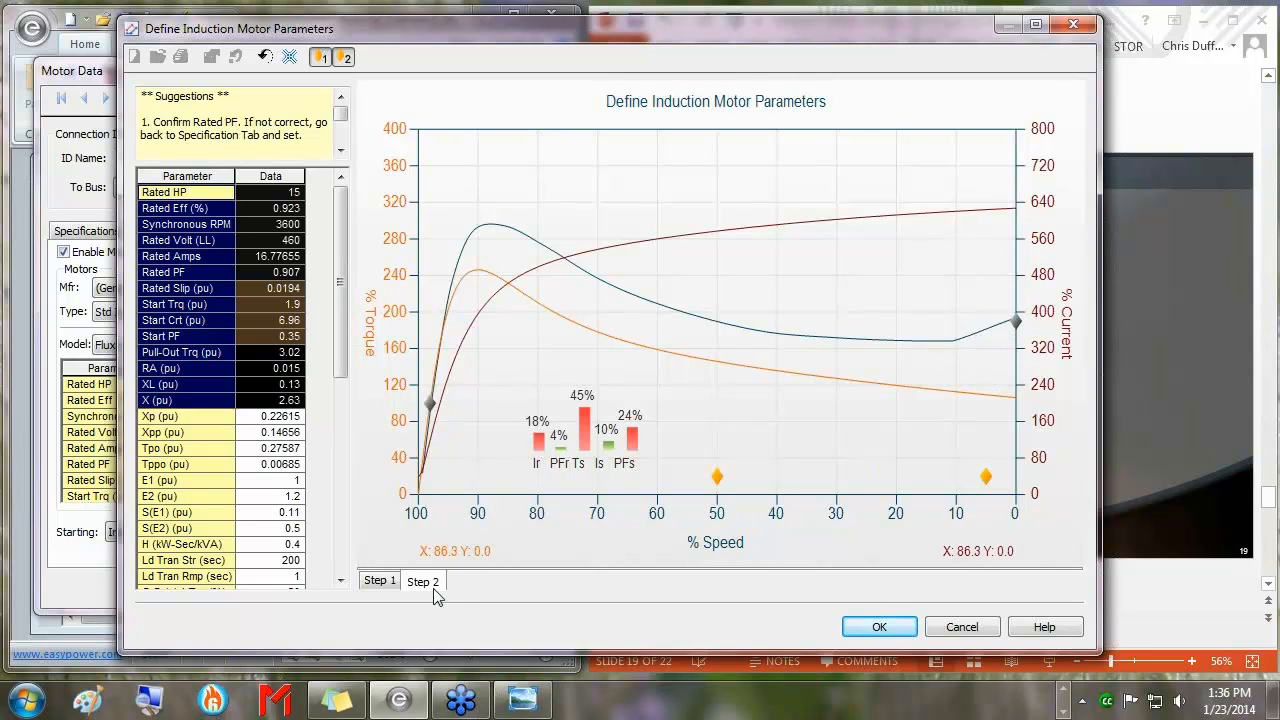
click(381, 581)
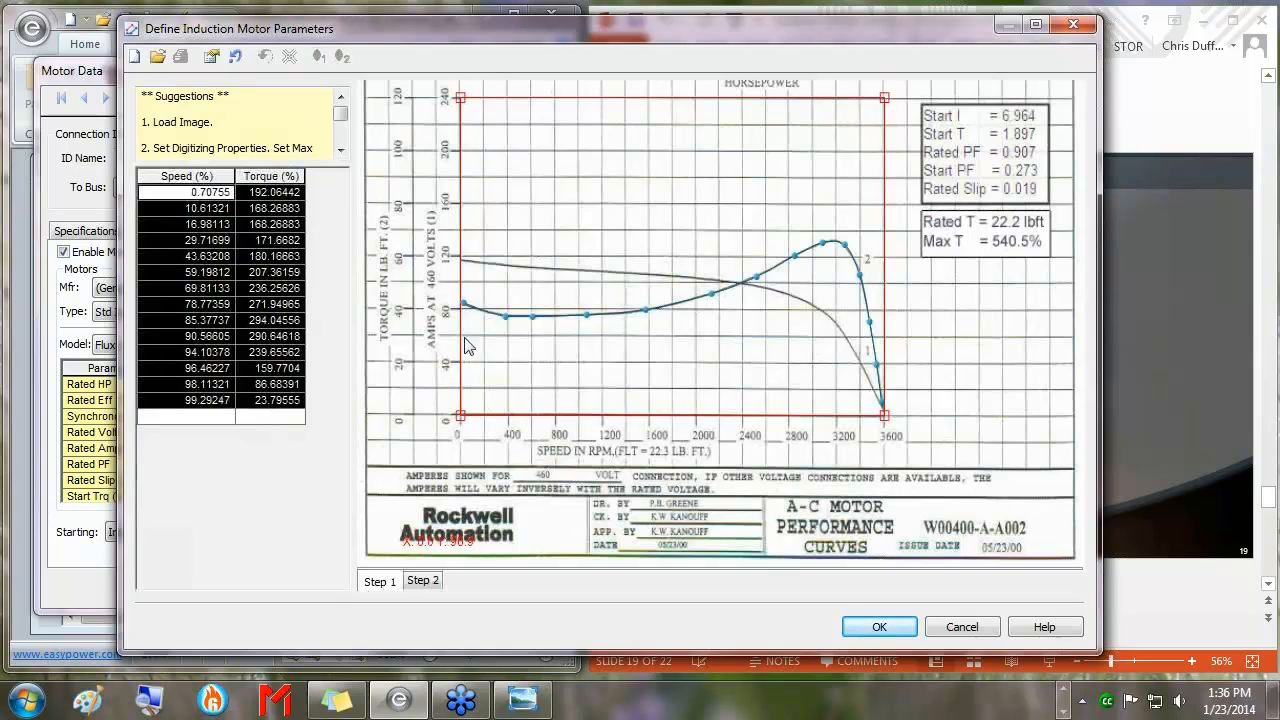
drag(505, 316, 494, 316)
click(432, 585)
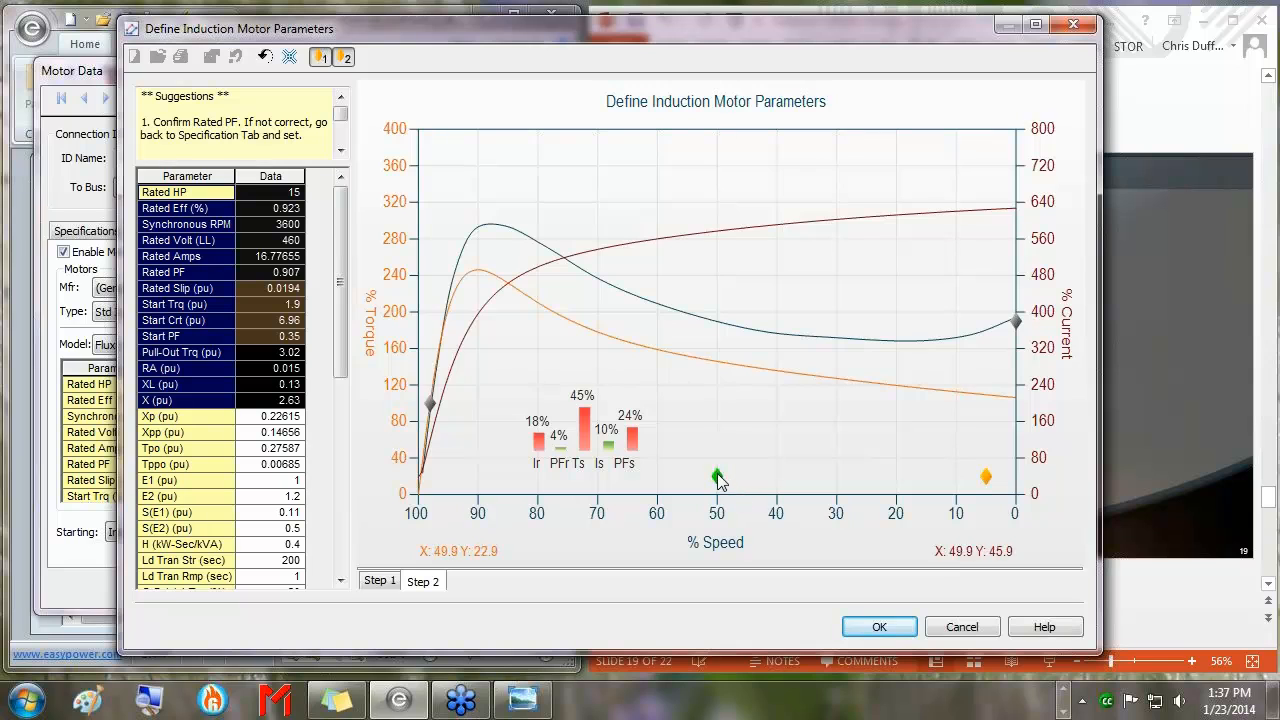
Try fitting the model torque curve with the adjustment markers at about 69% speed, 225% torque and 26% speed, 119% torque
drag(717, 476, 574, 245)
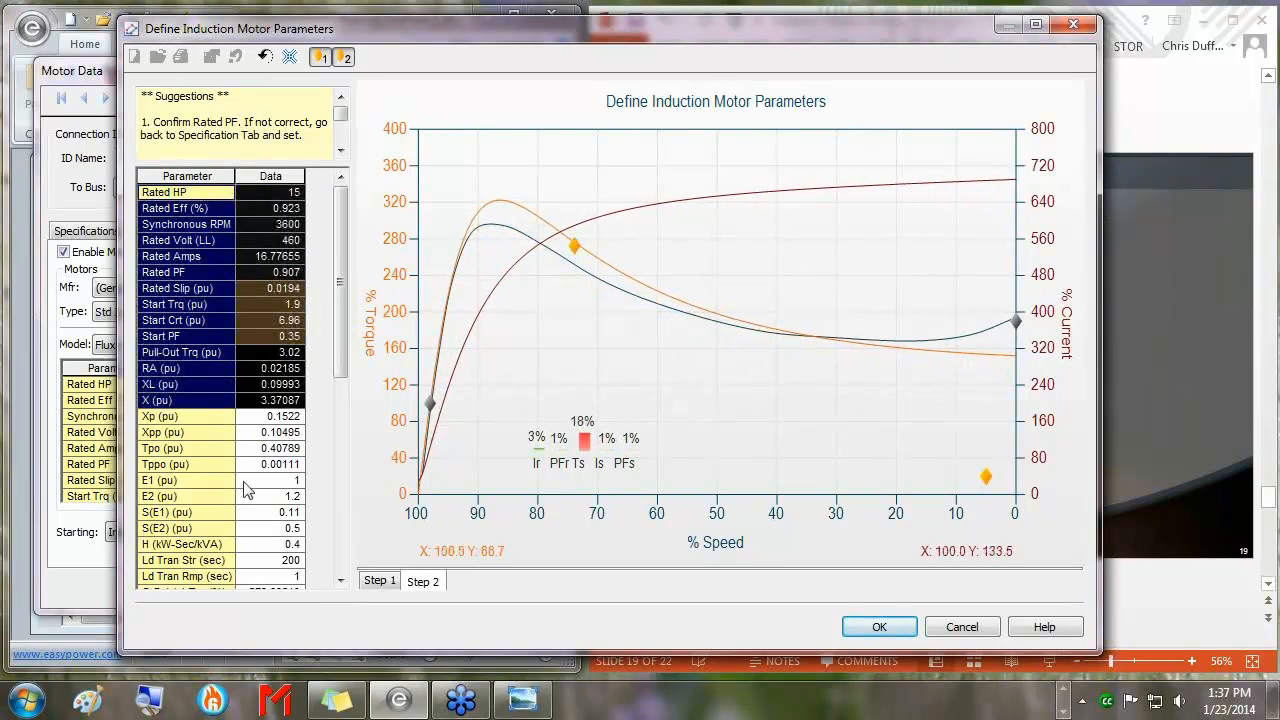
click(176, 414)
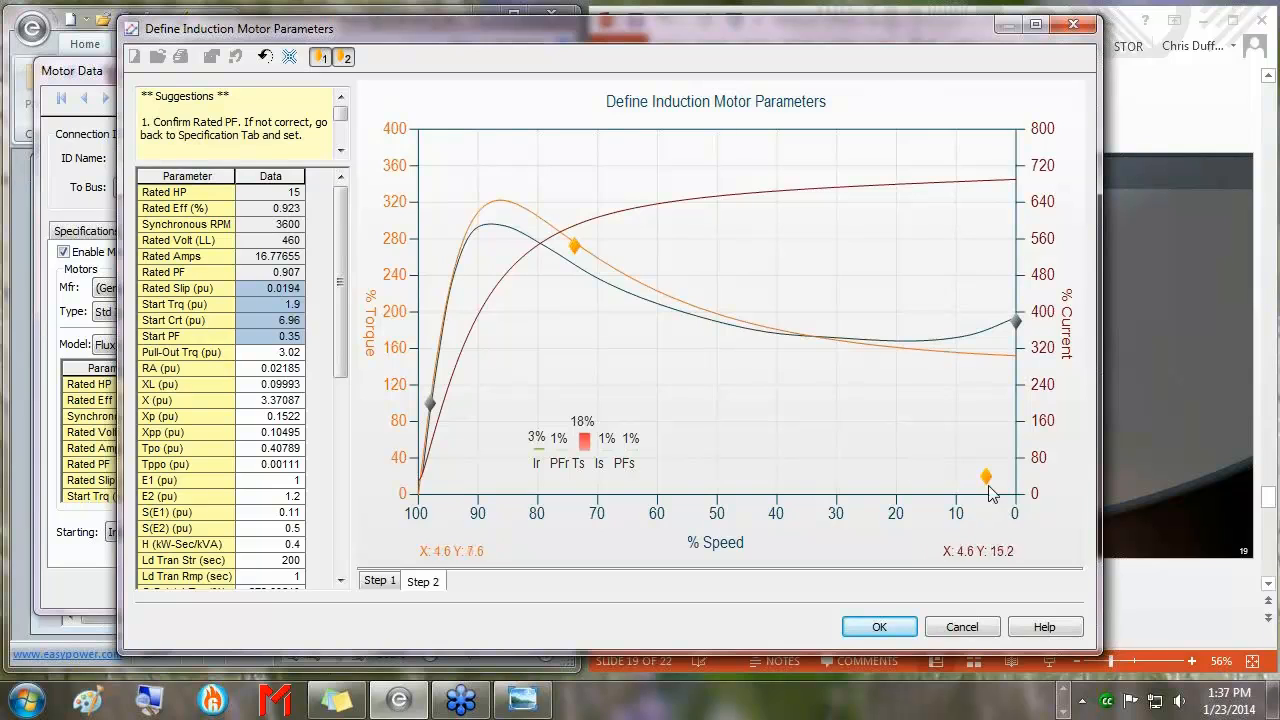
drag(986, 477, 855, 399)
drag(573, 246, 605, 289)
drag(854, 387, 862, 393)
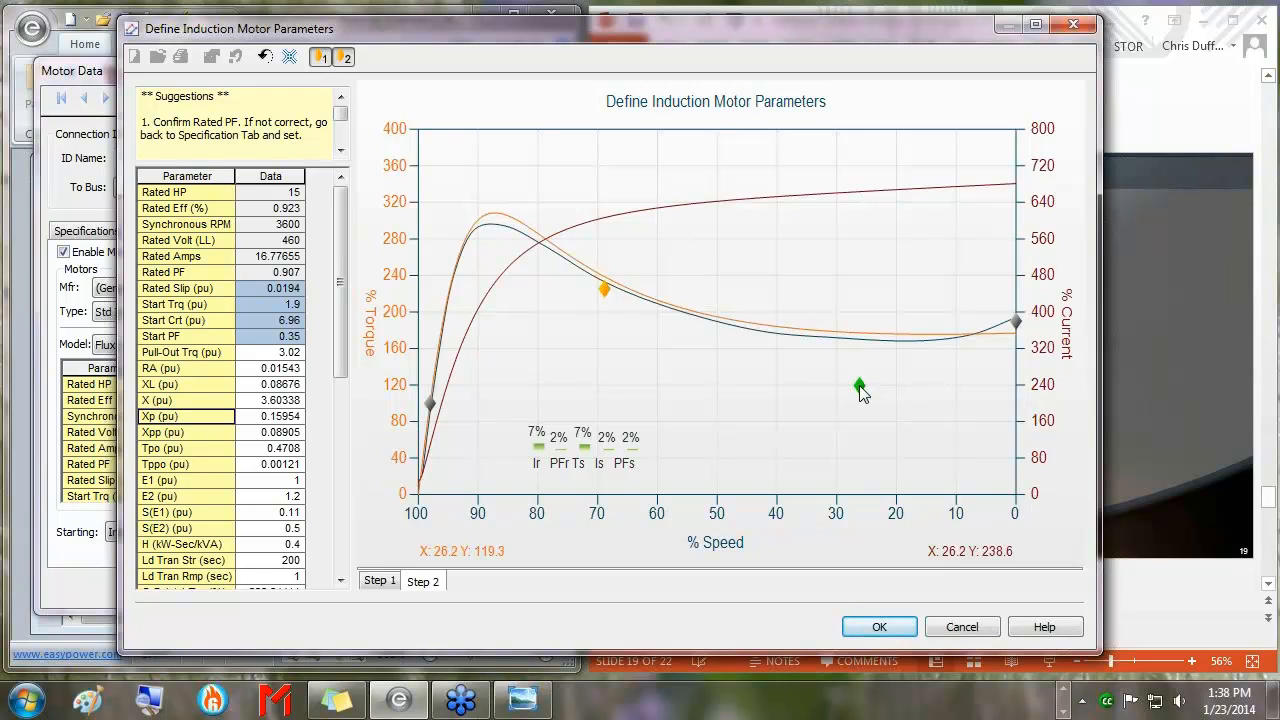
drag(862, 393, 862, 393)
Try other placements of the two markers, including about 80% speed at 315% torque and 36% speed at 80% torque
drag(605, 290, 533, 208)
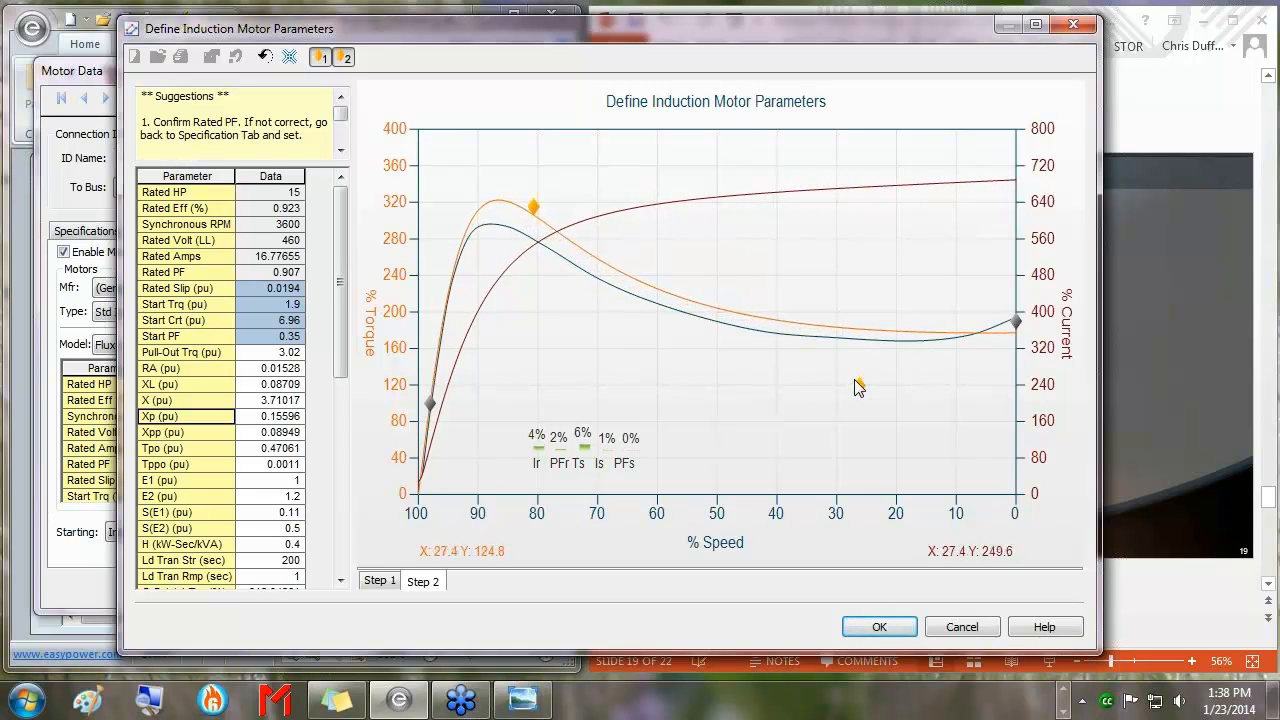
drag(851, 385, 799, 420)
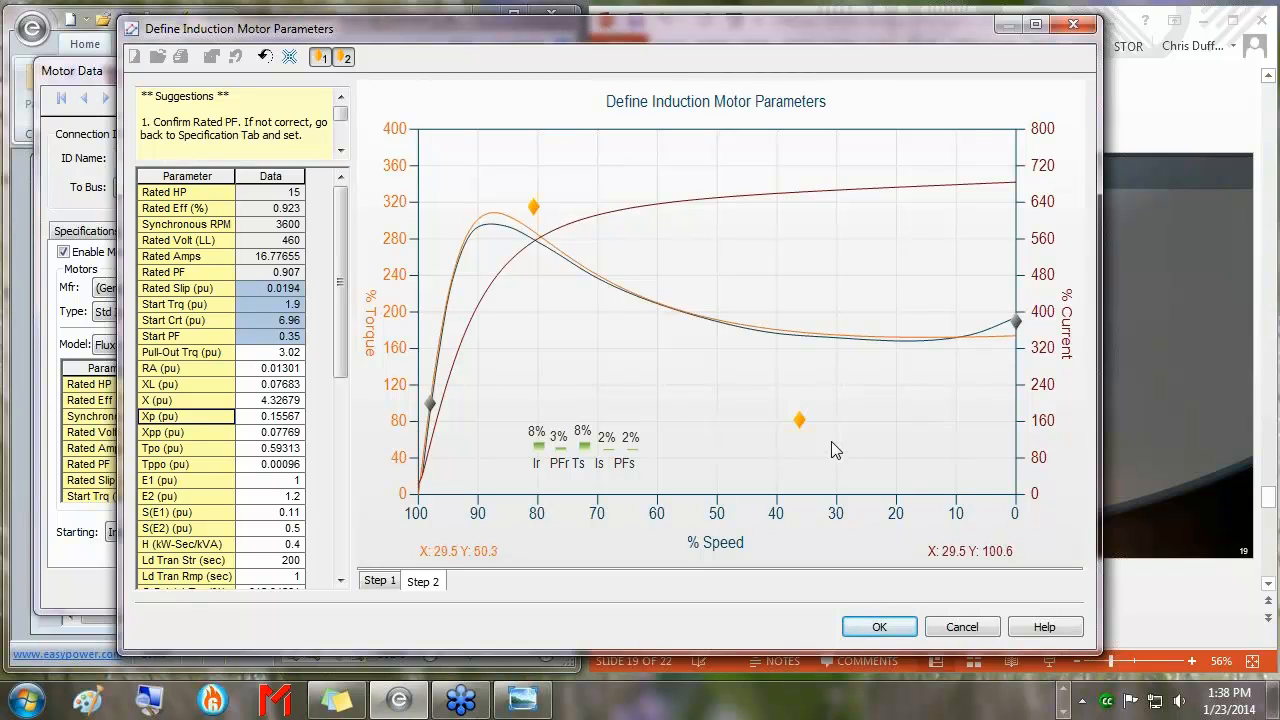
mouse_move(799, 420)
mouse_down()
mouse_move(889, 401)
mouse_move(975, 315)
mouse_move(988, 262)
mouse_up()
mouse_move(533, 208)
mouse_down()
mouse_move(834, 435)
mouse_move(842, 480)
mouse_move(760, 428)
mouse_move(722, 323)
mouse_move(776, 375)
mouse_move(778, 396)
mouse_up()
Fit the torque curve with markers at about 72% speed, 271% torque and 33% speed, 73% torque, and accept the parameters
mouse_move(986, 260)
mouse_down()
mouse_move(1020, 206)
mouse_move(903, 337)
mouse_move(958, 384)
mouse_move(819, 407)
mouse_move(800, 372)
mouse_move(698, 375)
mouse_move(580, 282)
mouse_move(575, 293)
mouse_move(584, 246)
mouse_up()
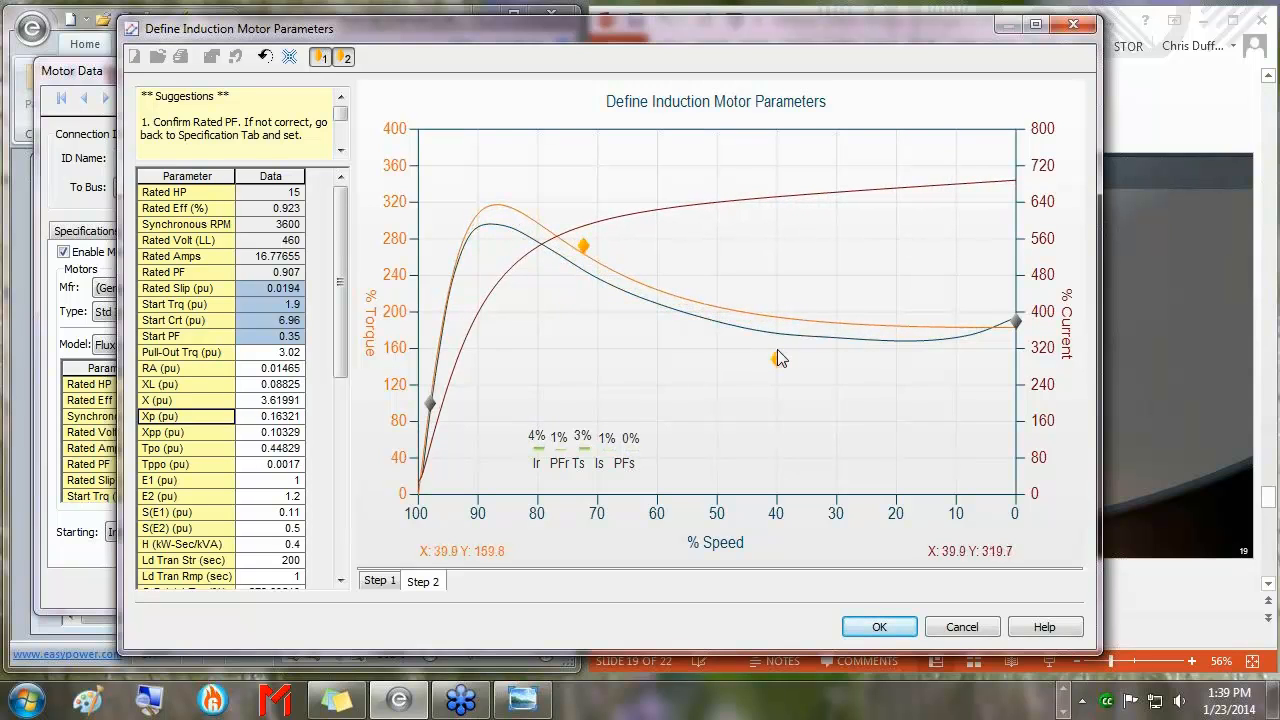
mouse_move(777, 355)
mouse_down()
mouse_move(767, 385)
mouse_move(893, 389)
mouse_move(874, 434)
mouse_move(829, 400)
mouse_move(819, 428)
mouse_up()
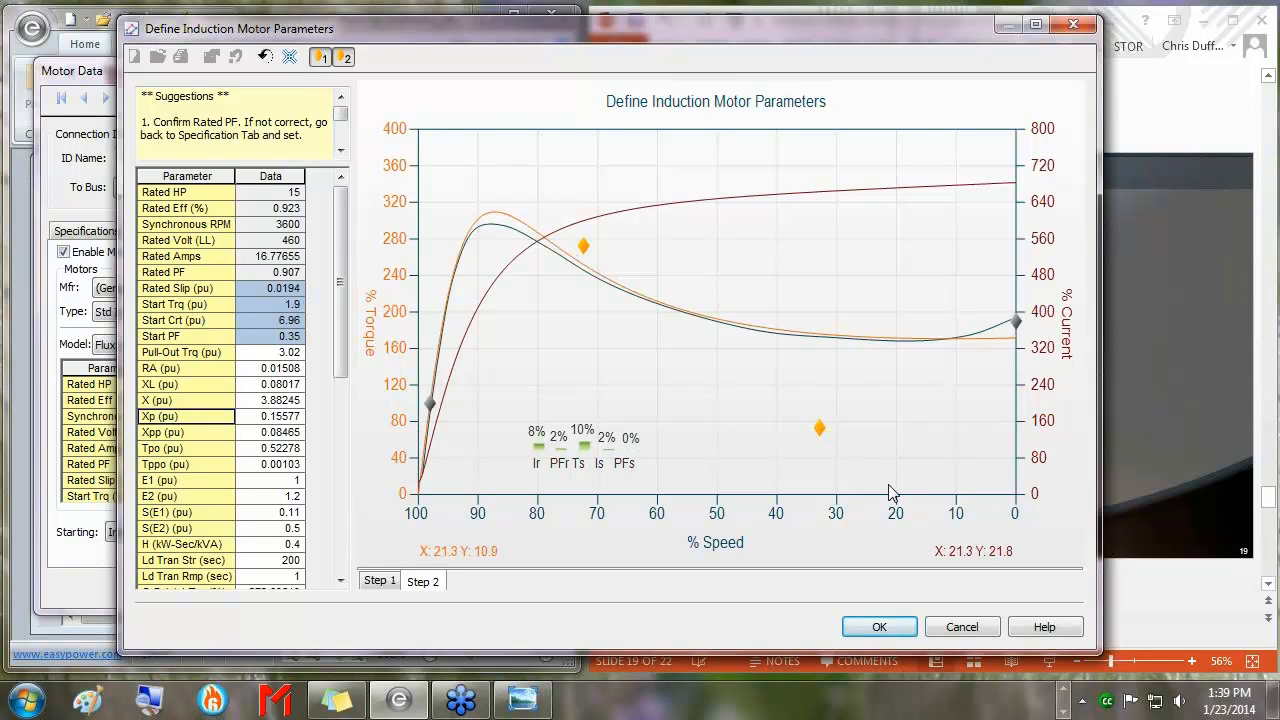
click(880, 627)
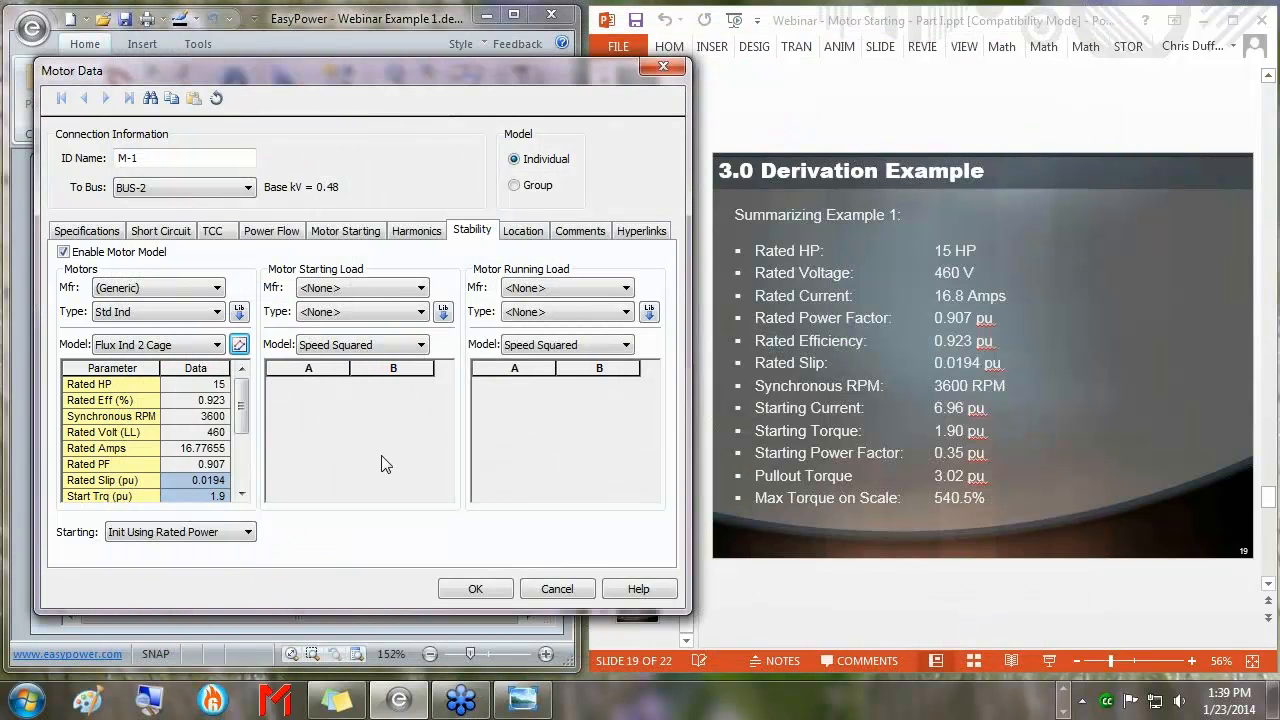
Check the derived model parameters in M-1's stability data, accept the motor data and save the Webinar Example 1 project
scroll(203, 405, down, 4)
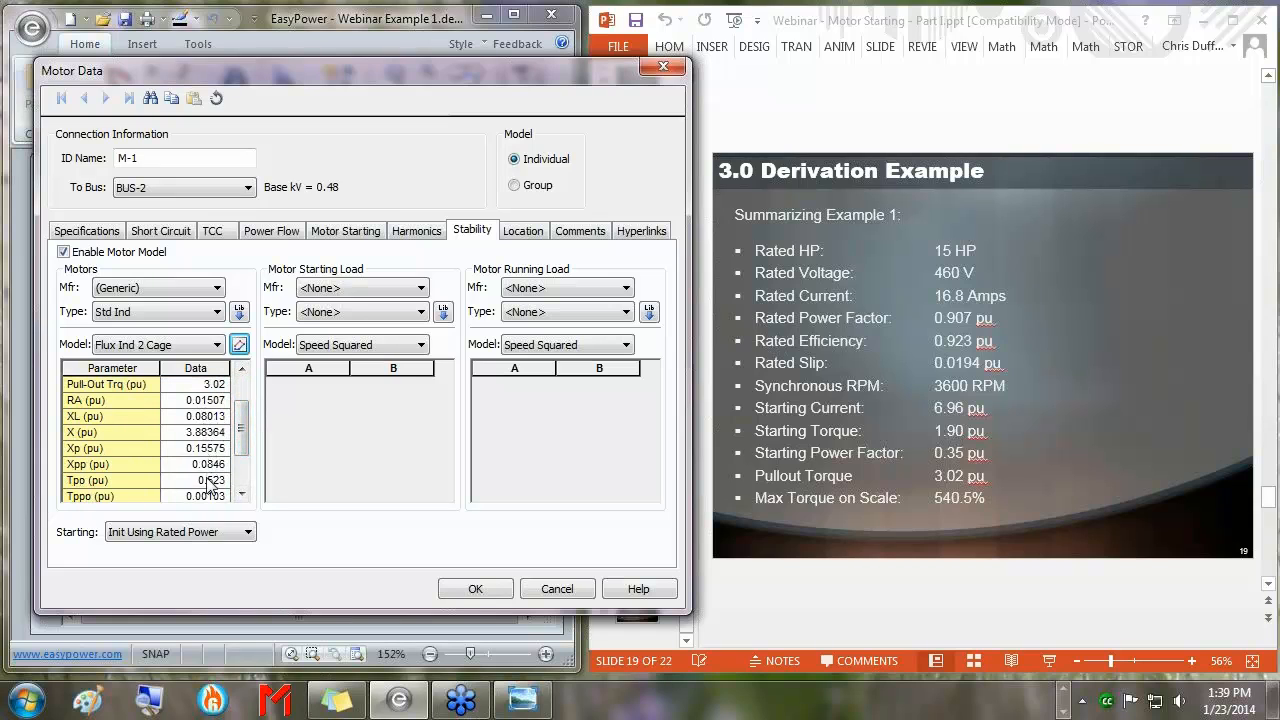
mouse_move(242, 429)
mouse_down()
mouse_move(242, 446)
mouse_move(242, 429)
mouse_up()
click(480, 590)
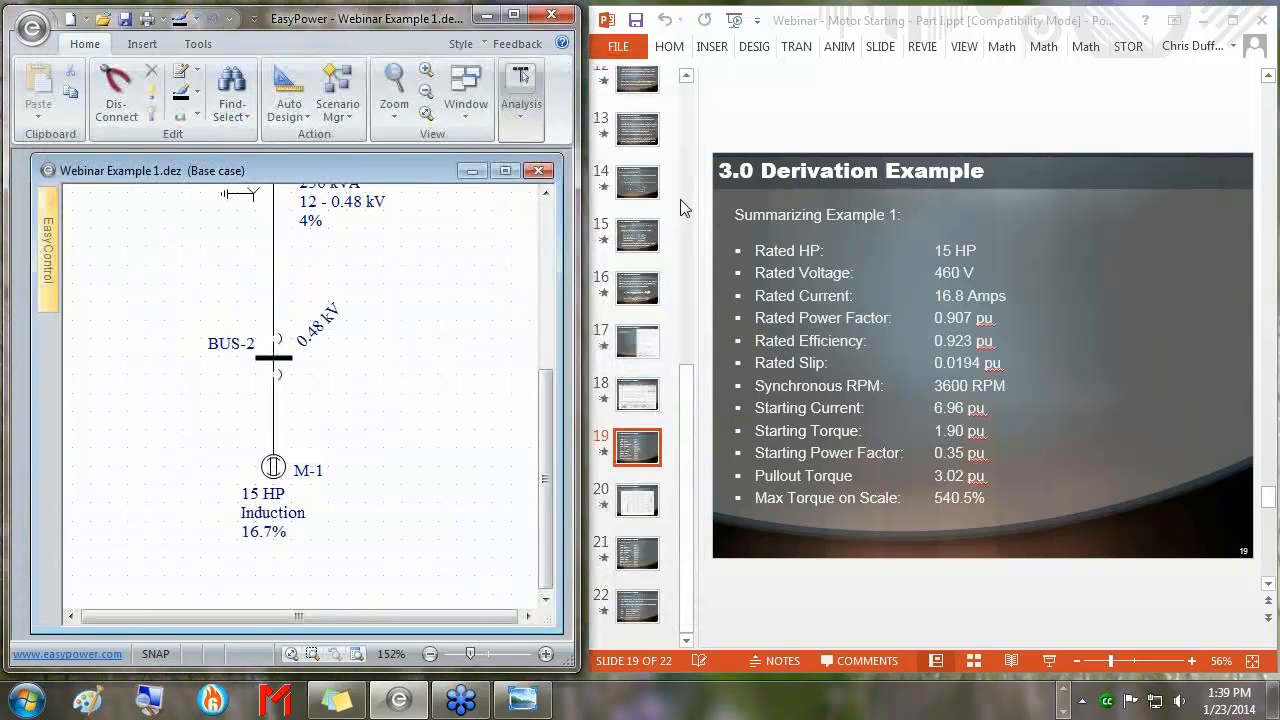
click(124, 22)
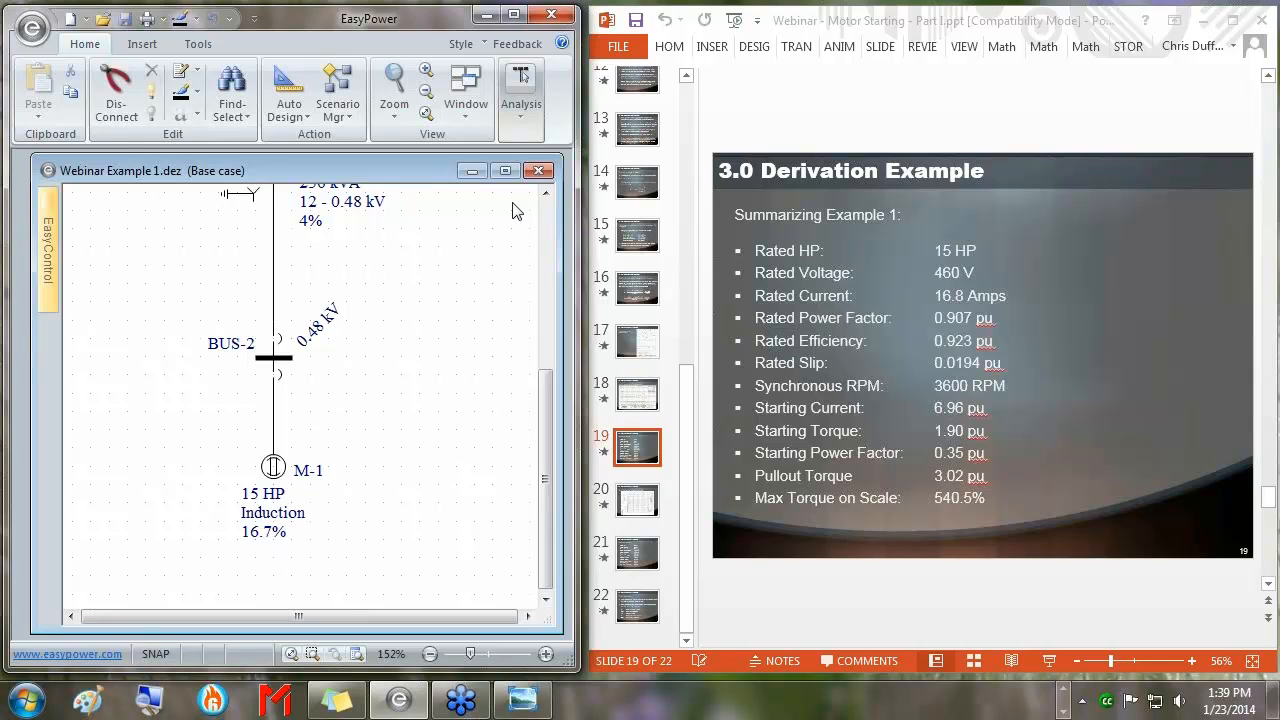
Enter the Stability analysis in a maximized window and review the simulation time step in the dynamic stability control options
double_click(522, 15)
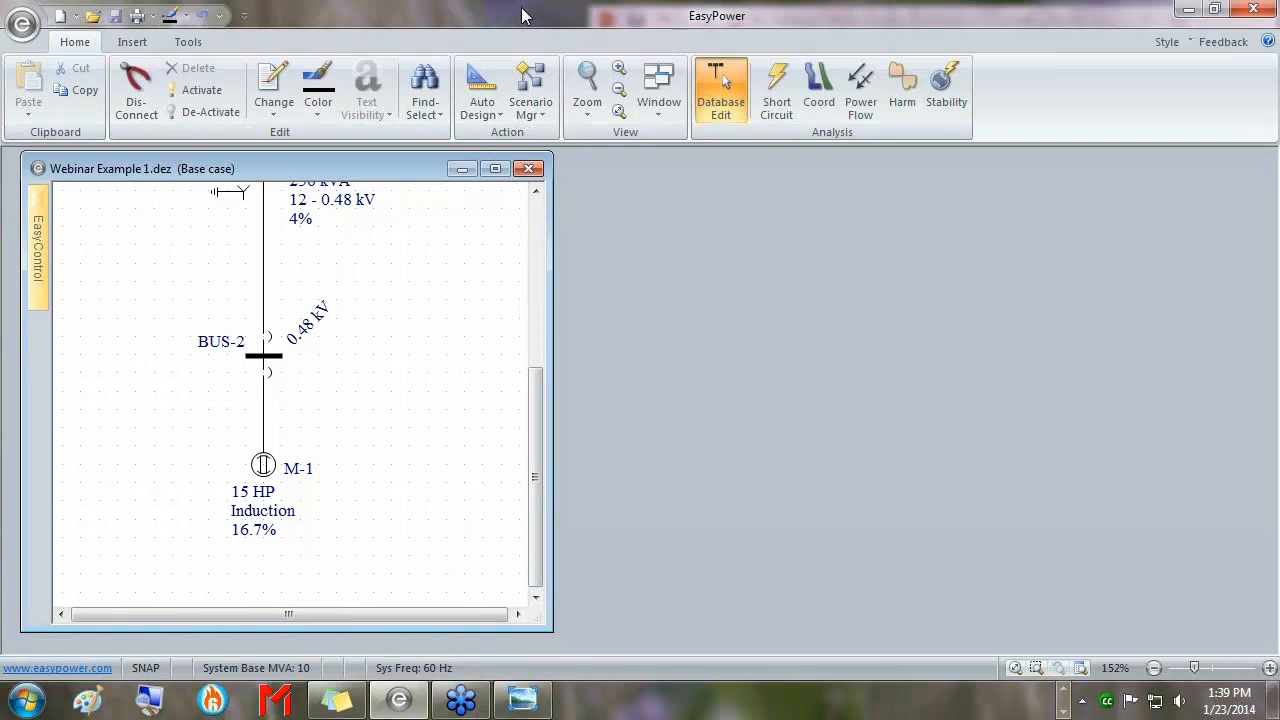
click(947, 95)
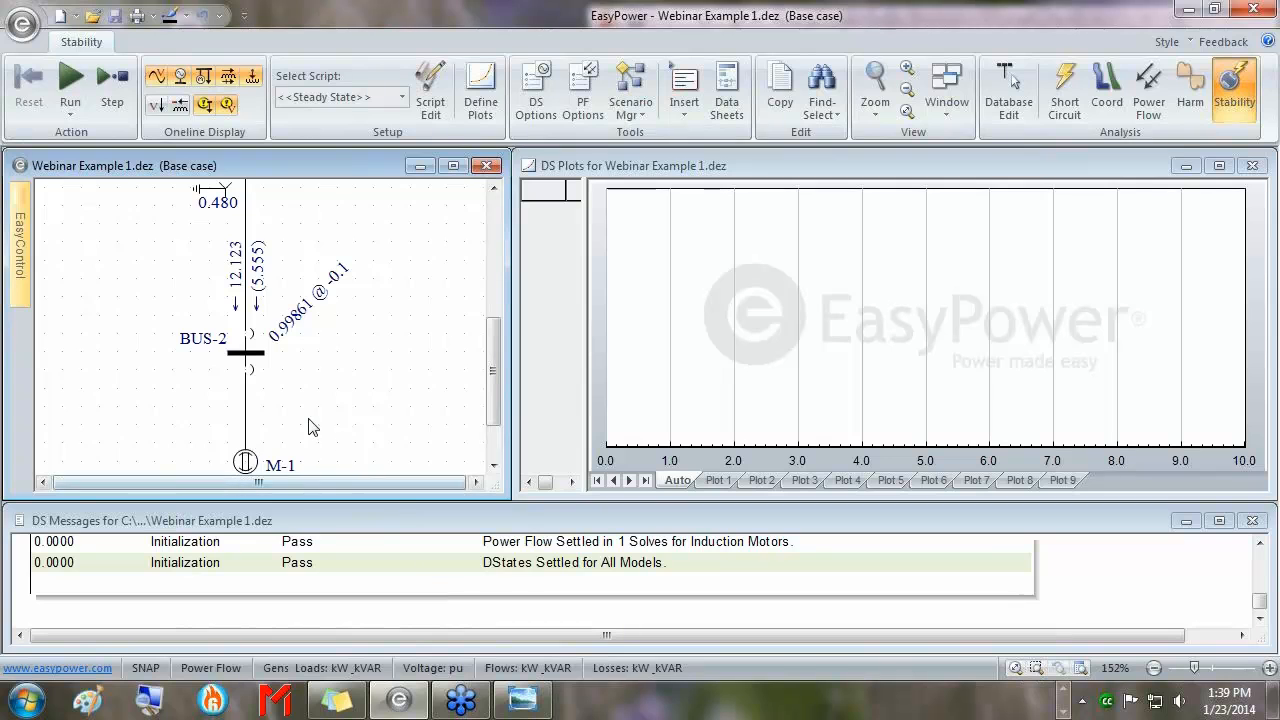
click(537, 103)
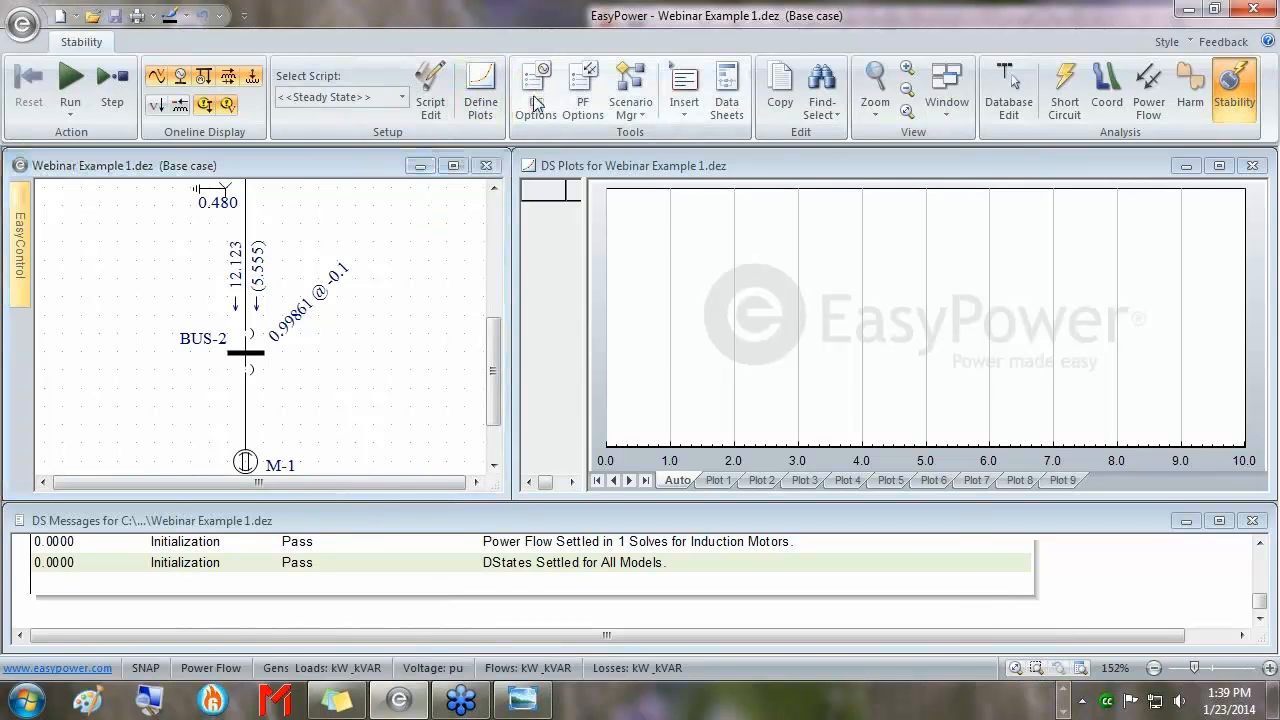
click(381, 77)
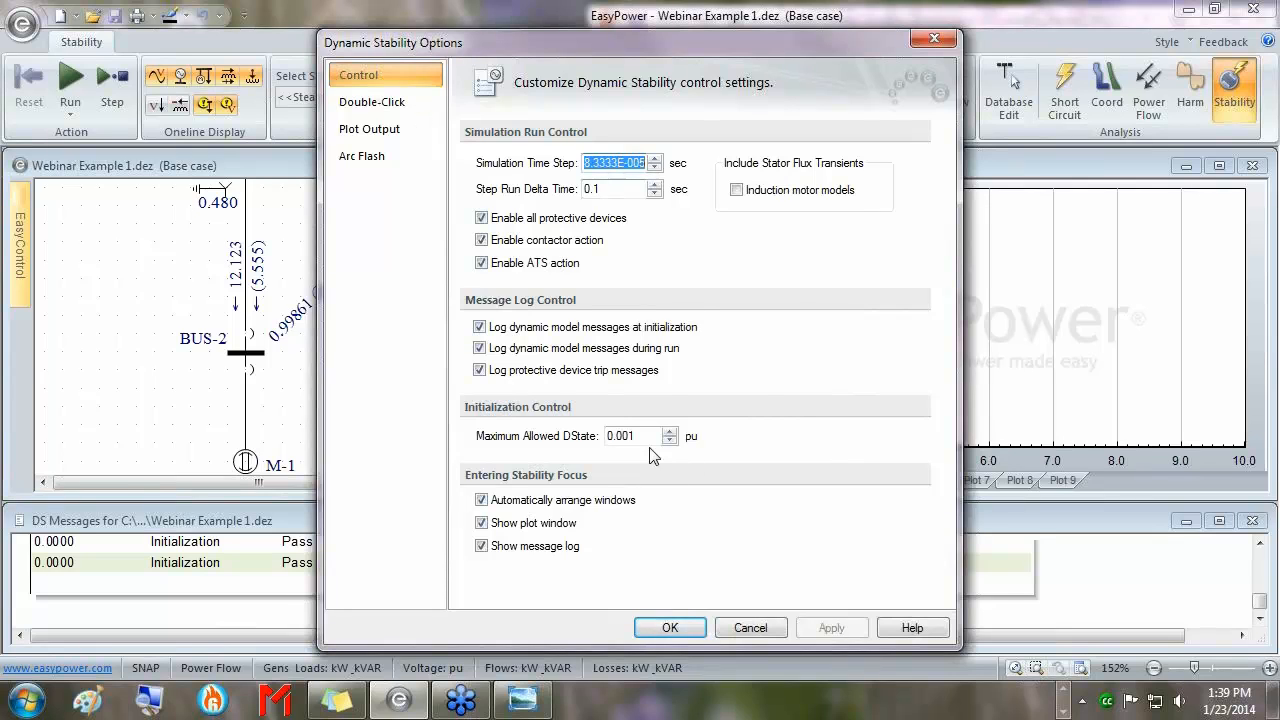
click(604, 164)
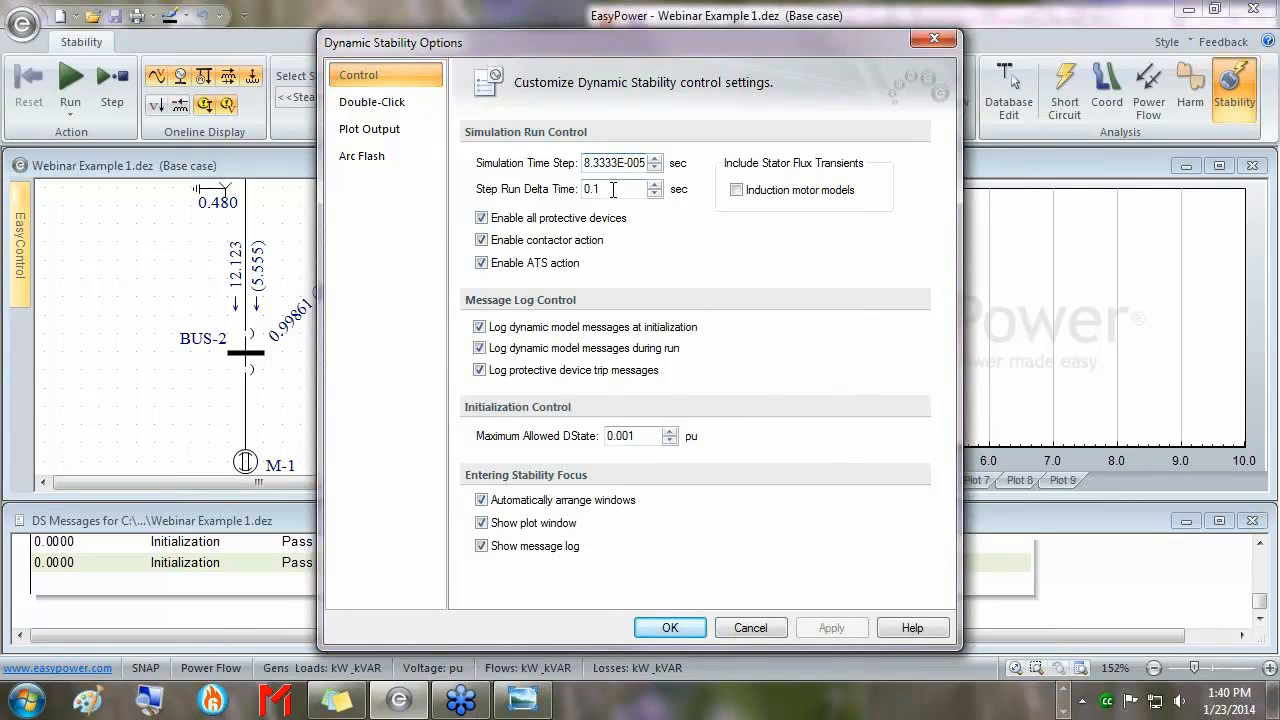
click(680, 627)
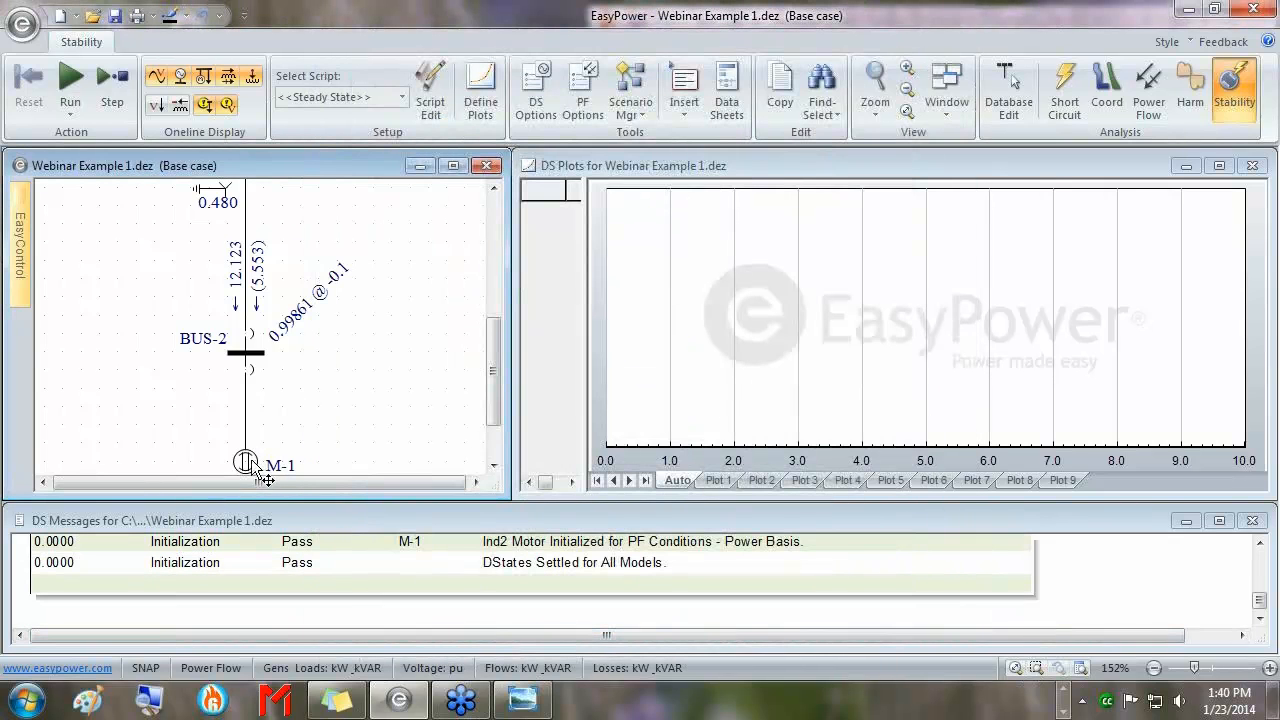
Return to database editing and review the stability model parameters of motor M-1, including the reactances and time constants
click(1010, 95)
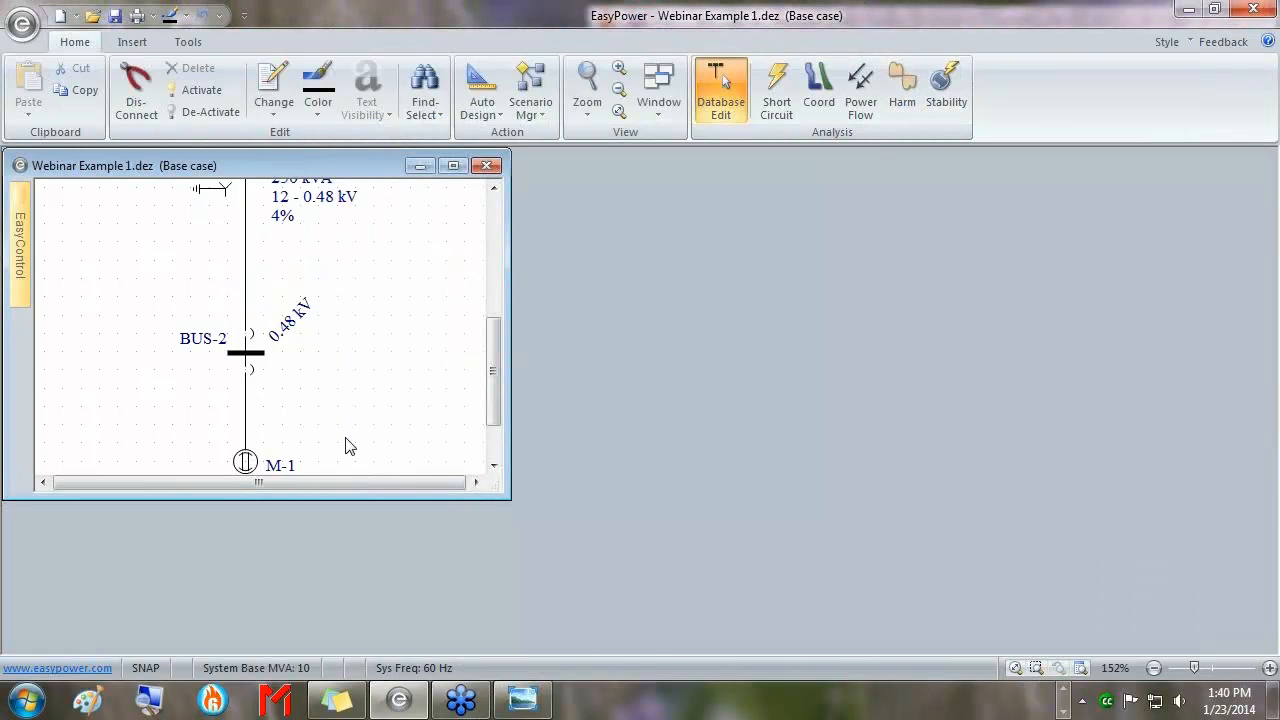
double_click(245, 462)
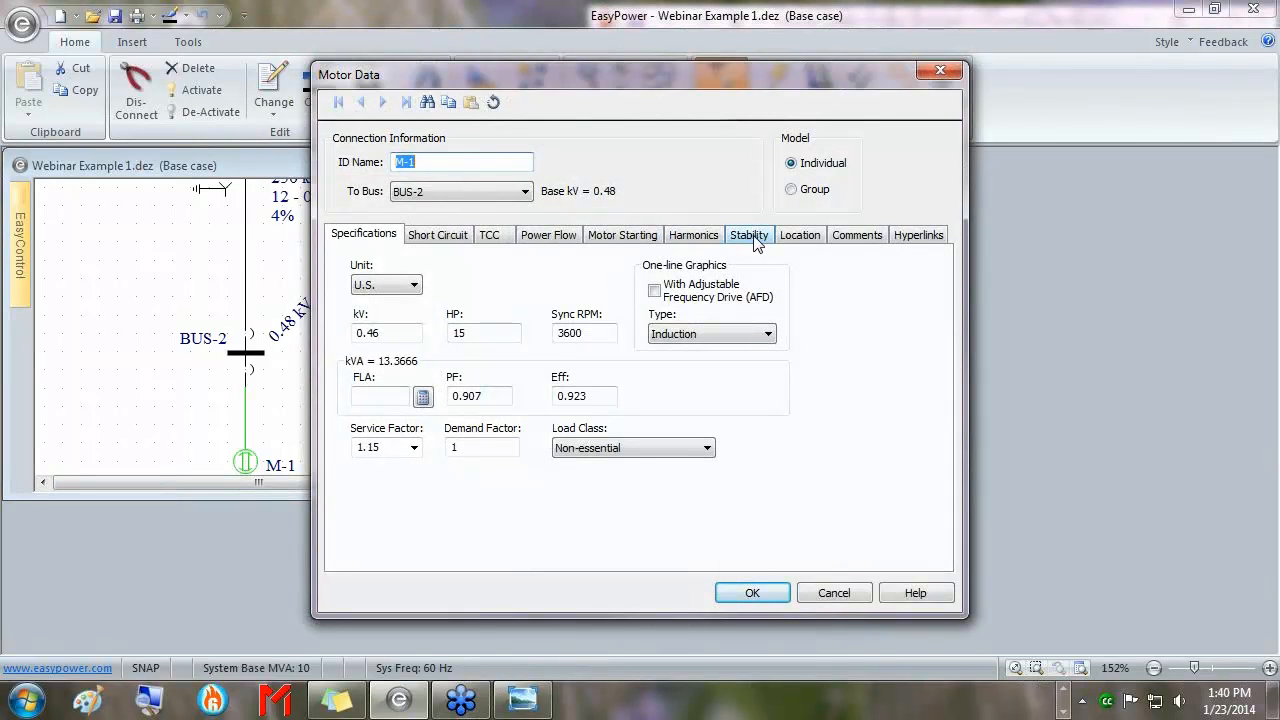
click(750, 236)
drag(522, 427, 522, 442)
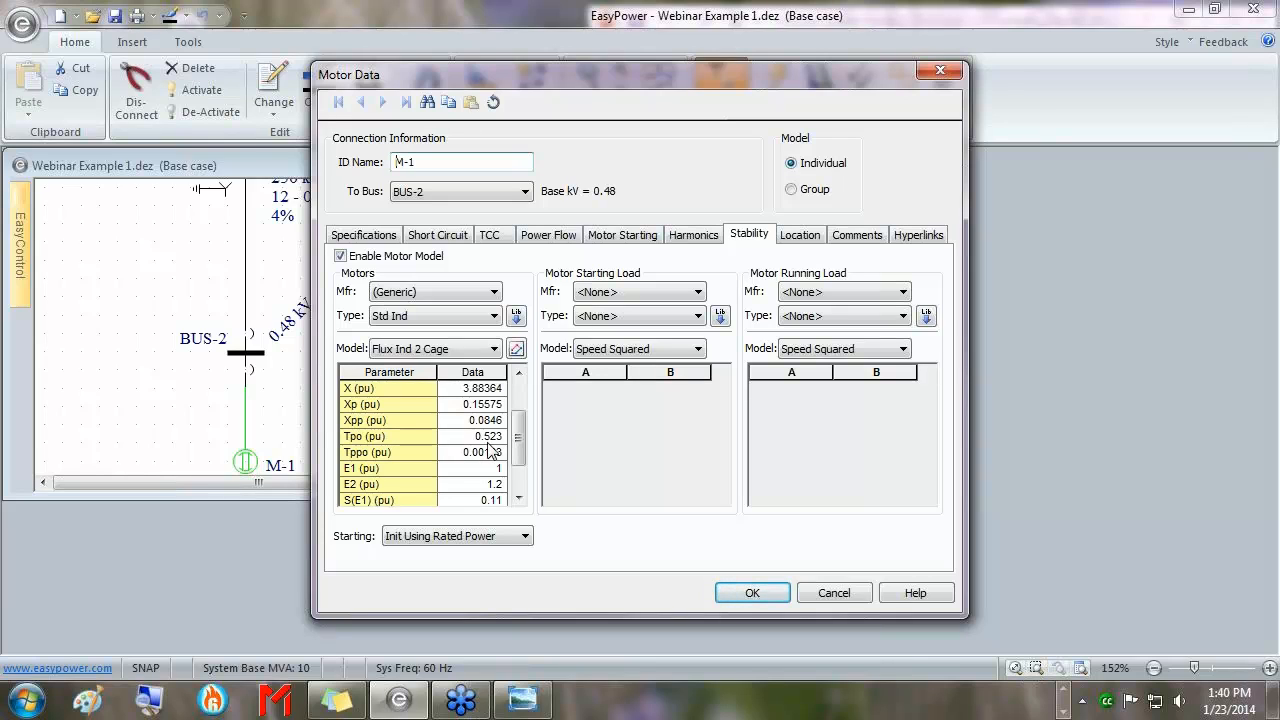
Accept M-1's motor data, enter the Stability analysis and enlarge the one-line window to show the motor and its breaker
click(489, 450)
click(757, 595)
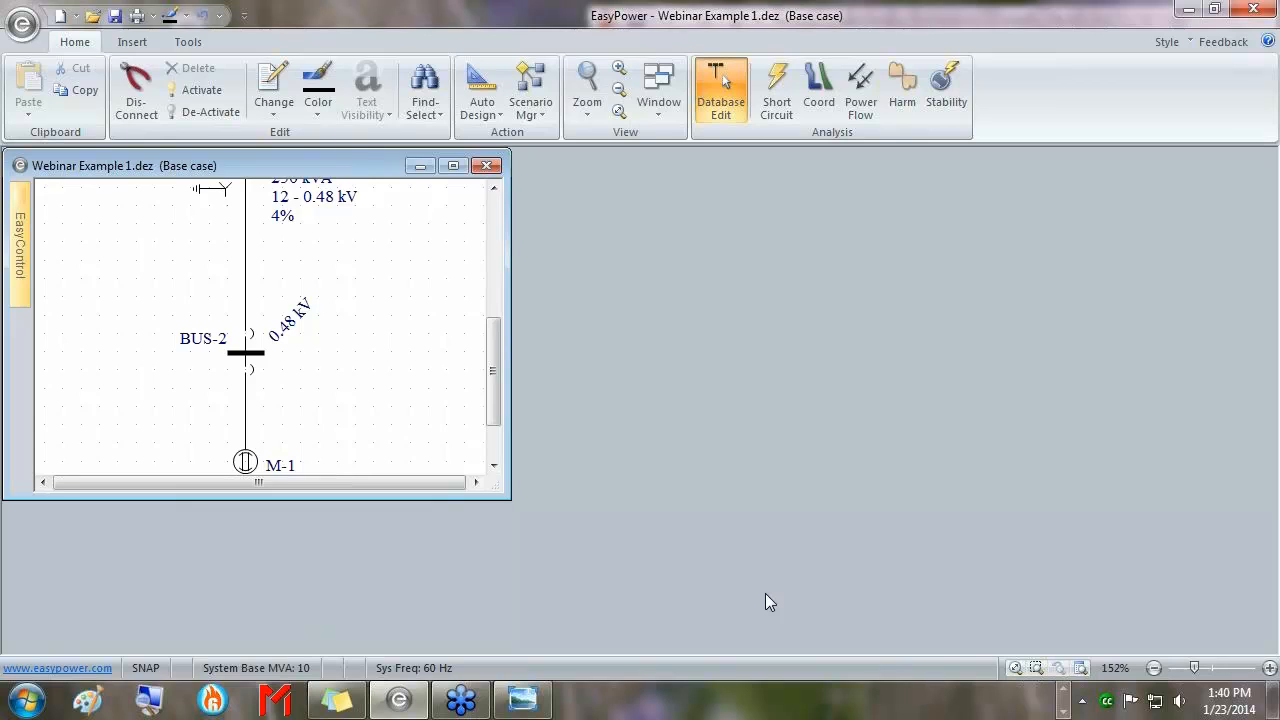
click(946, 88)
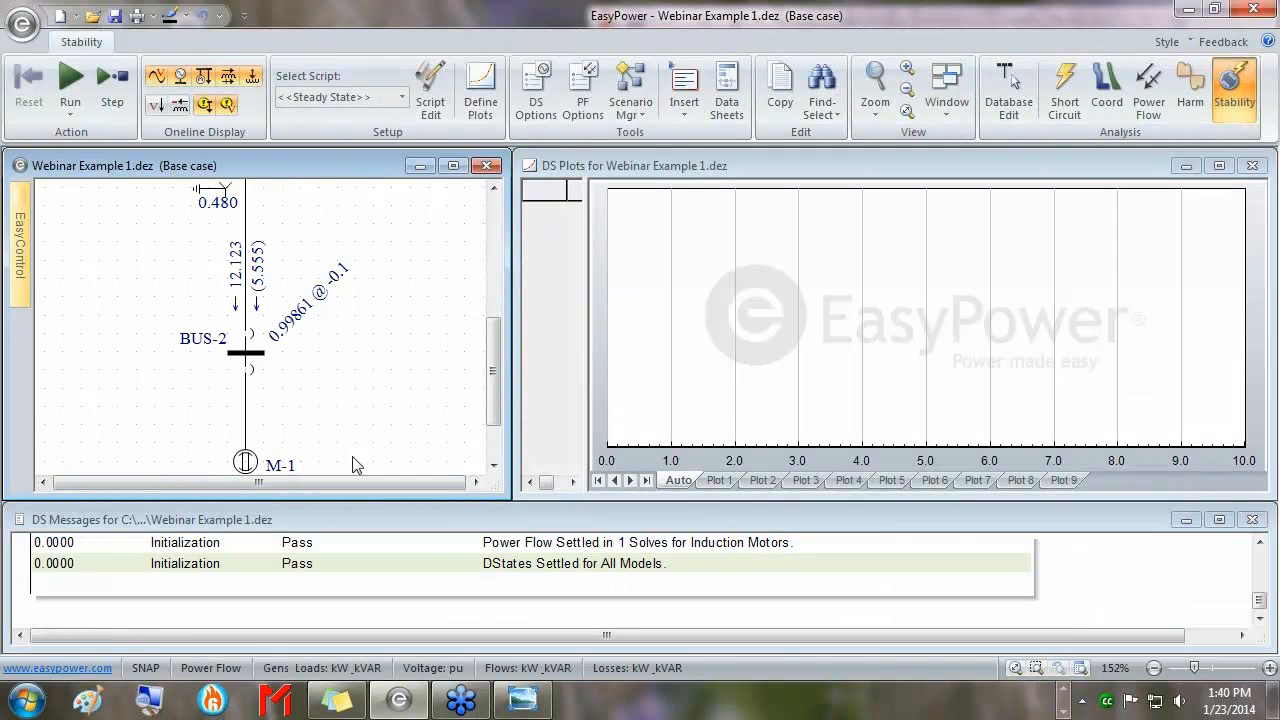
drag(491, 492, 491, 530)
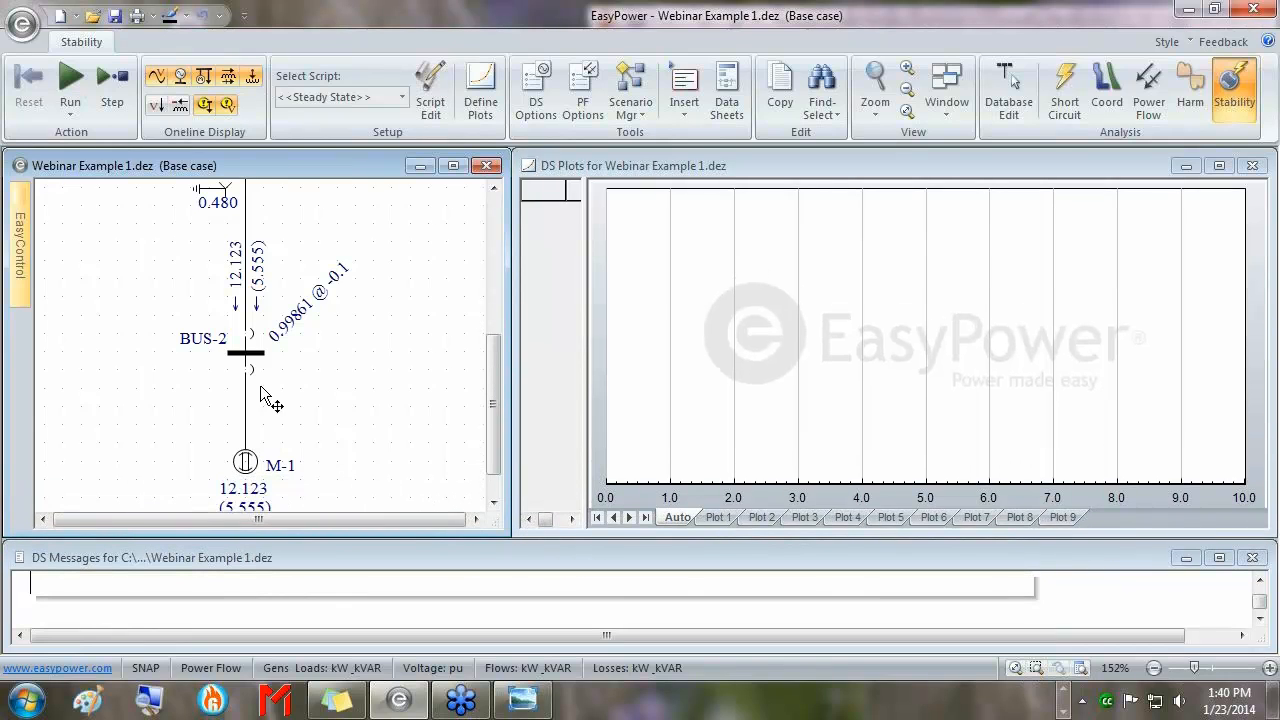
drag(273, 390, 278, 326)
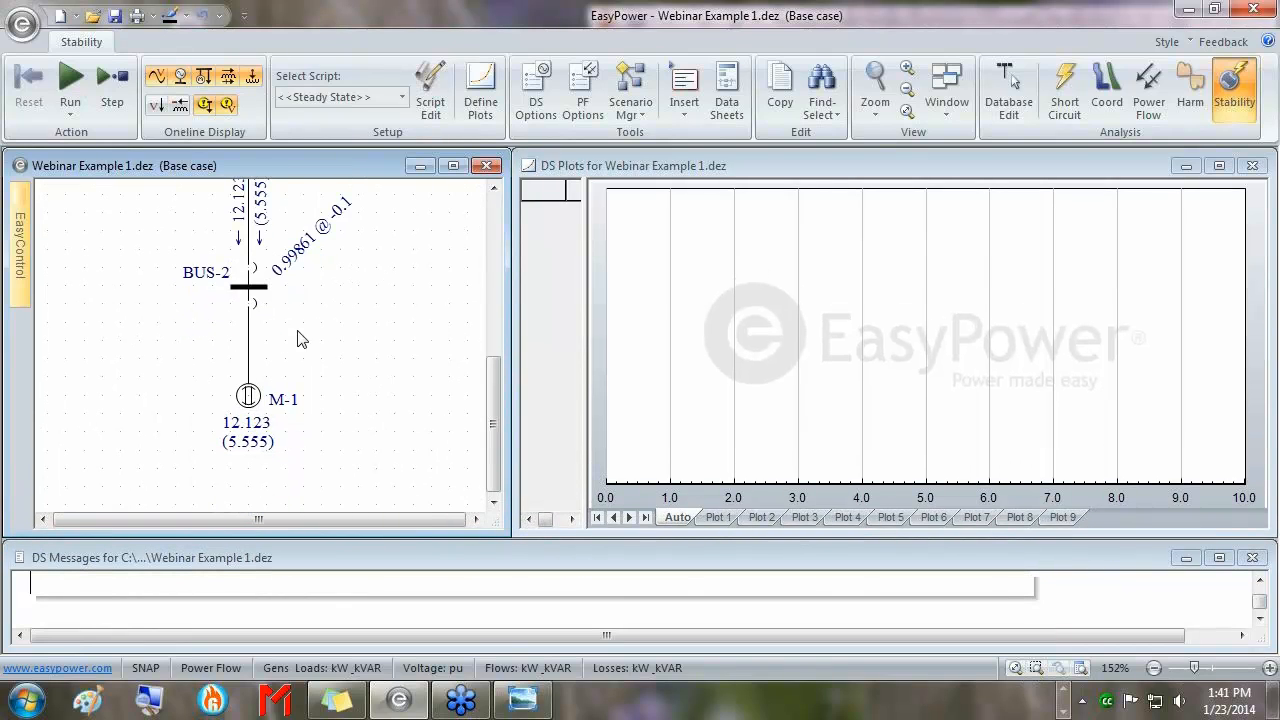
Open the breaker between BUS-2 and M-1, and simulate the motor start by closing it
right_click(252, 305)
click(358, 316)
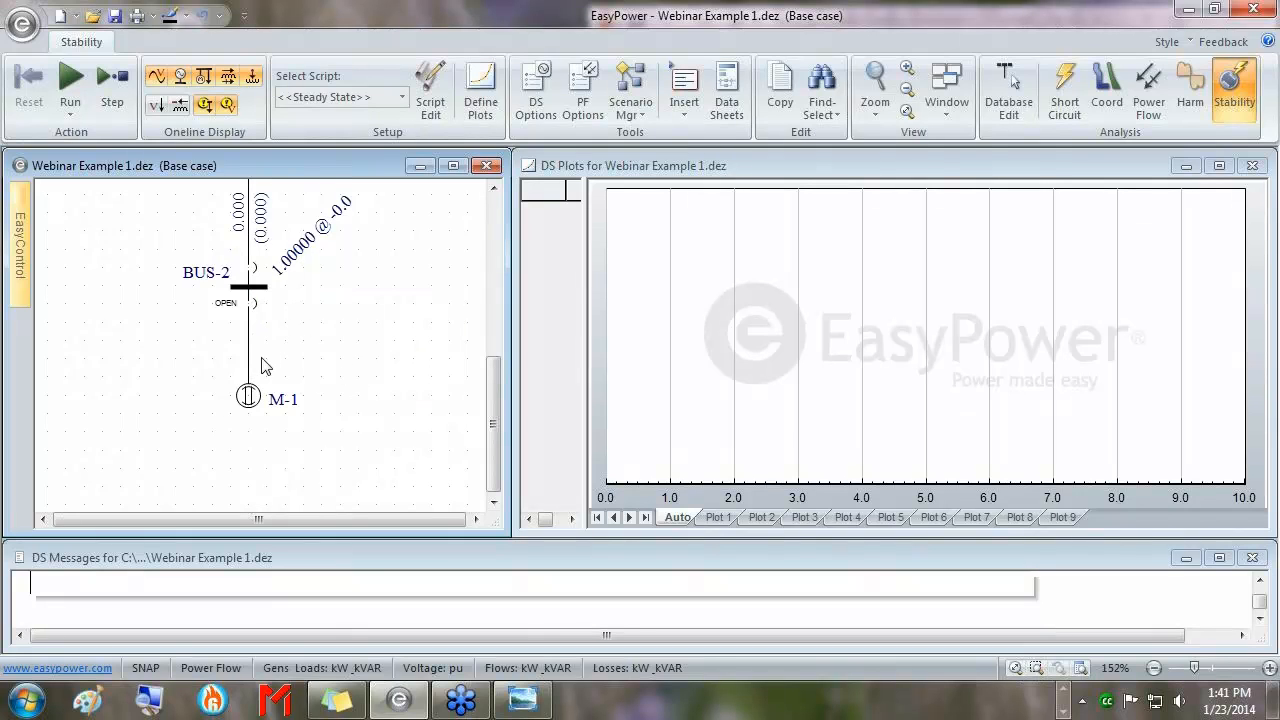
click(252, 308)
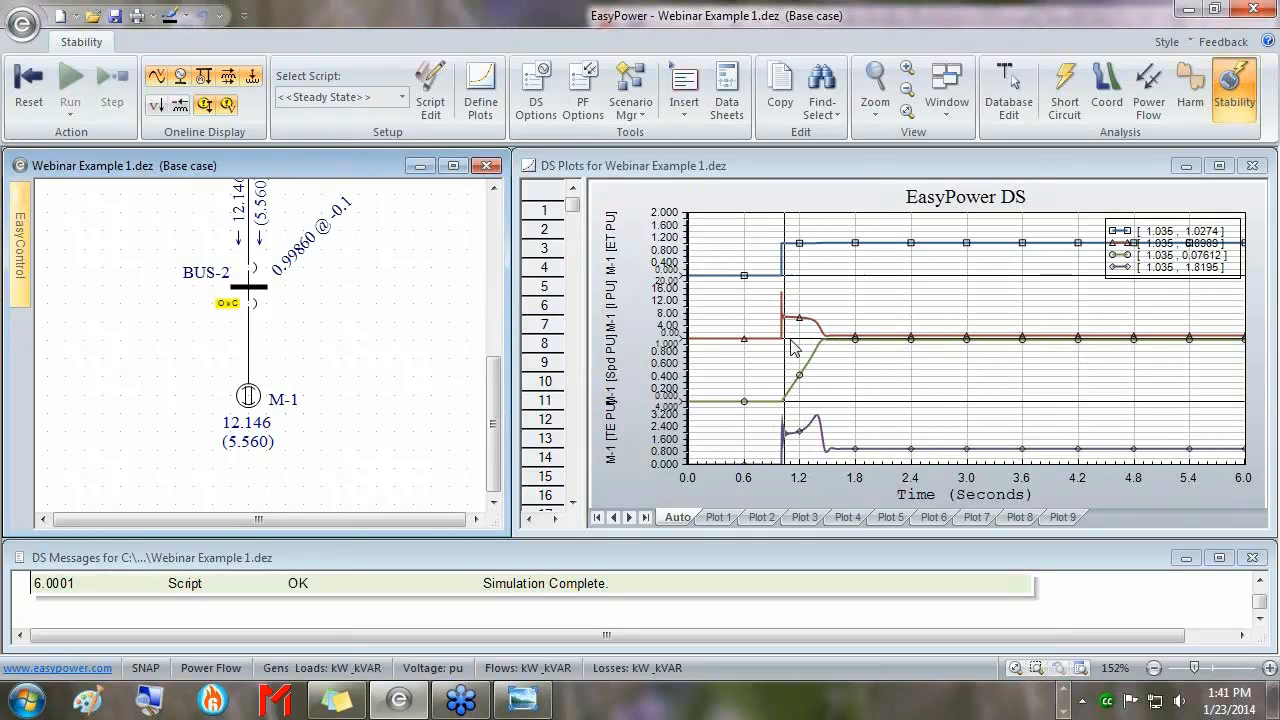
Examine M-1's voltage, current, speed and torque curves in the maximized plots, looking closely at the start around 1 second
click(1219, 165)
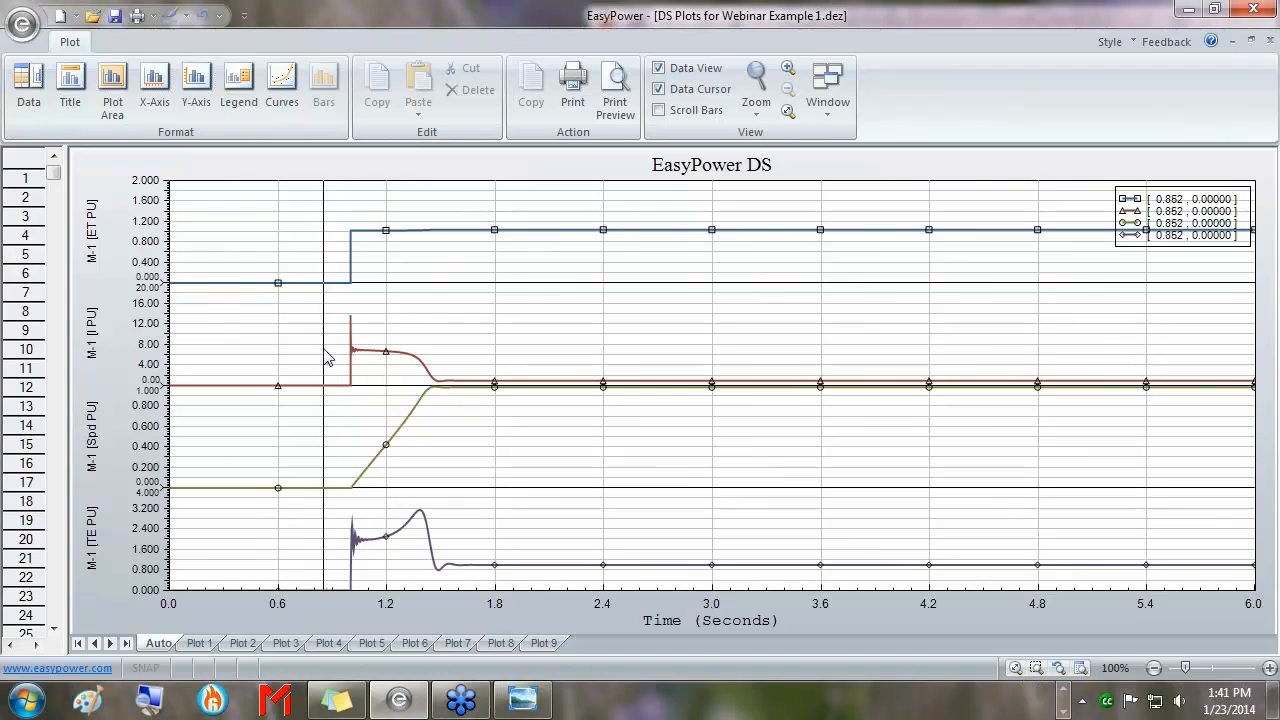
drag(326, 356, 390, 360)
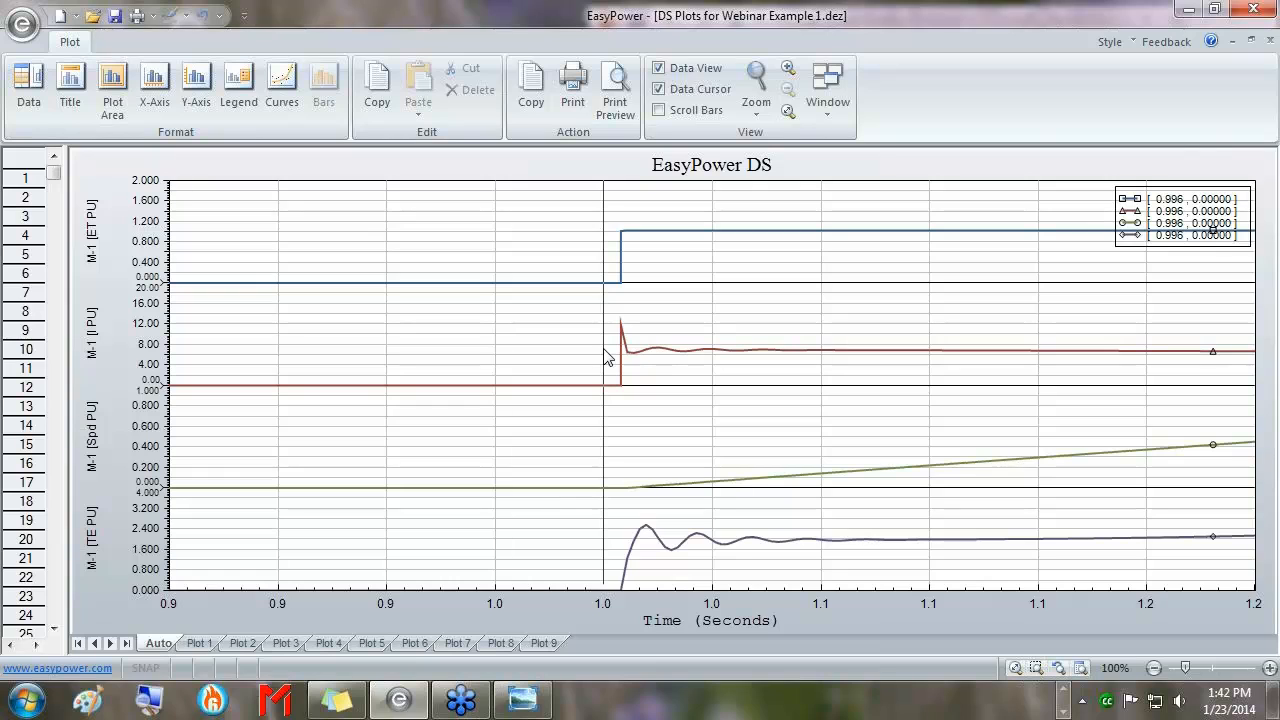
drag(604, 357, 613, 357)
click(673, 318)
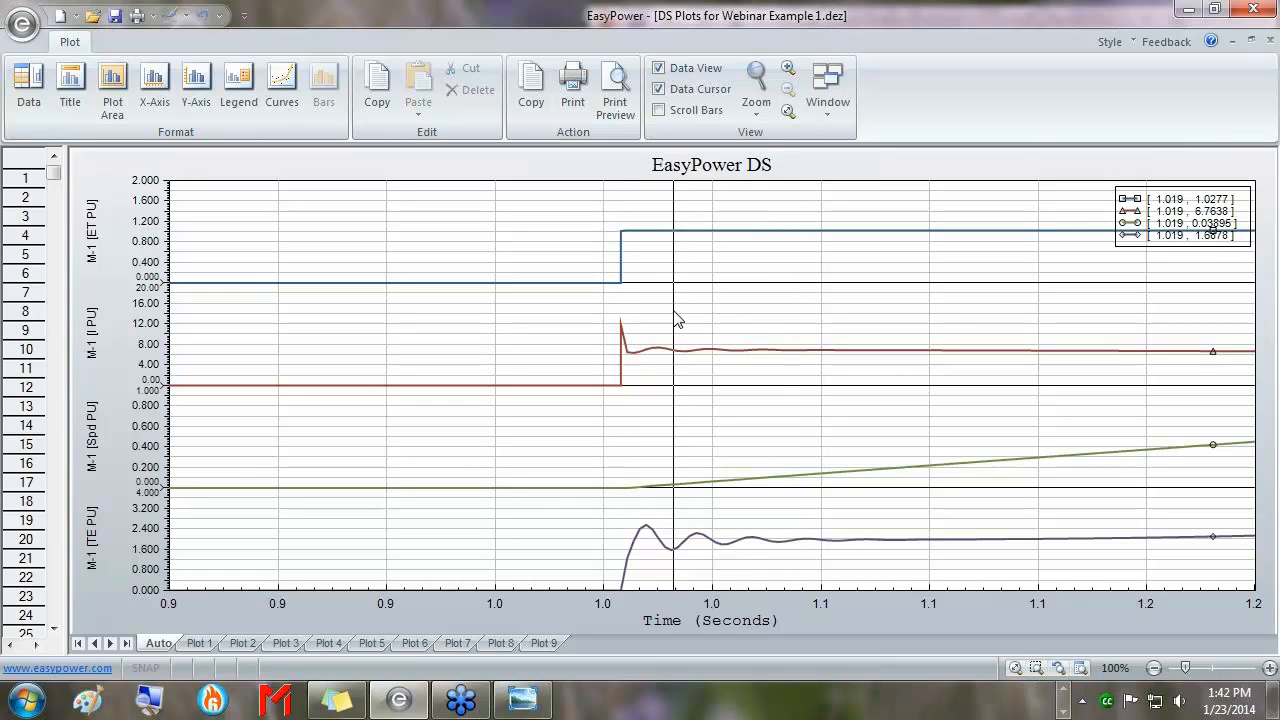
drag(674, 312, 735, 308)
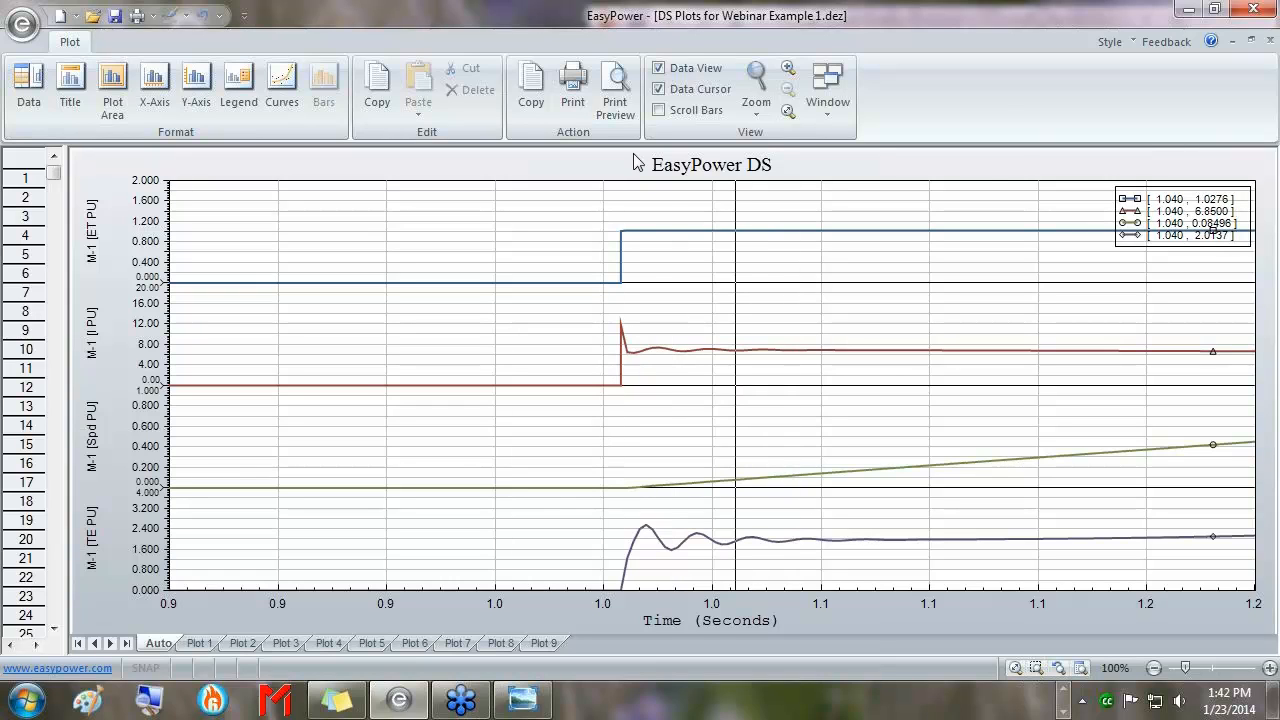
click(789, 113)
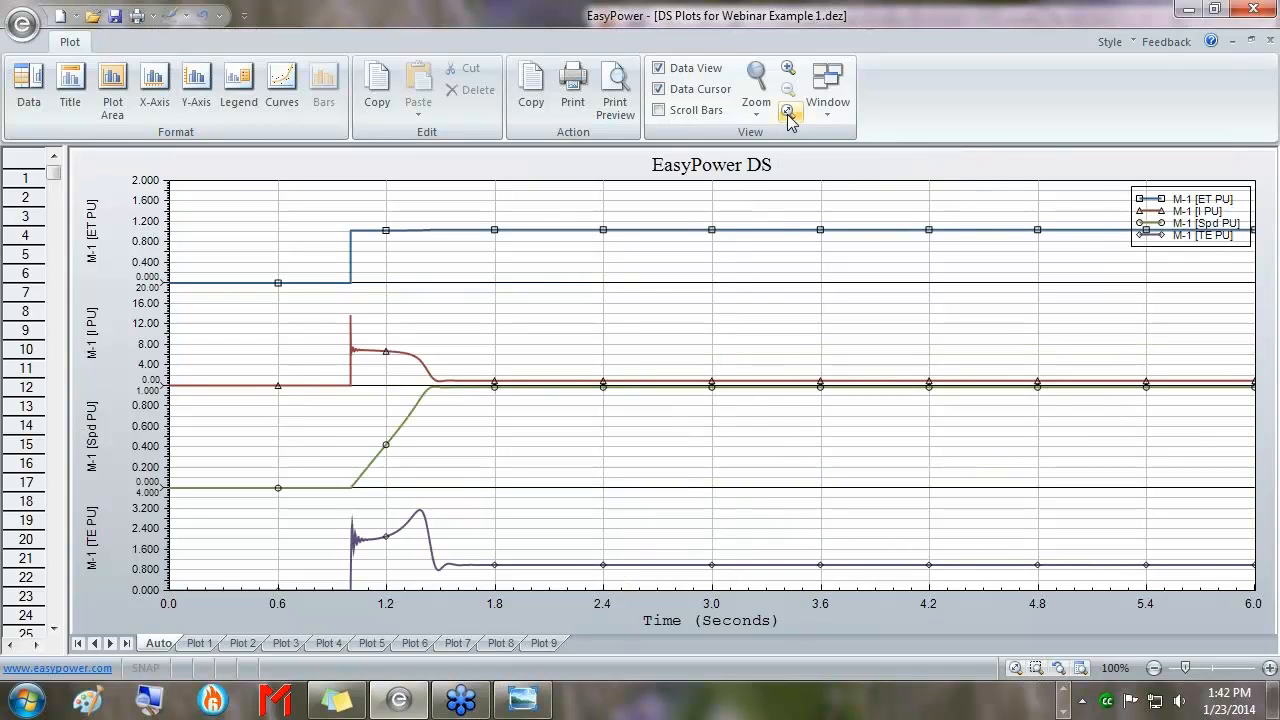
click(1251, 41)
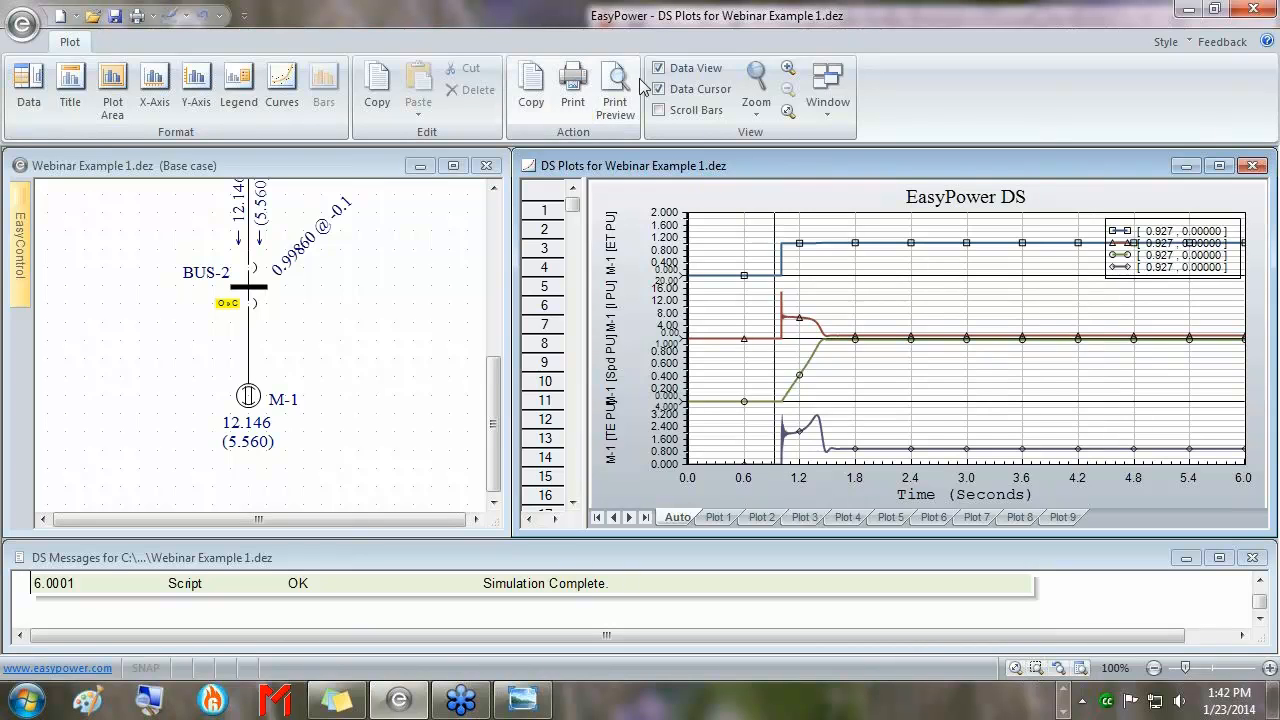
Return to database editing and set motor M-1's inertia H to 2 kW-Sec/kVA in its stability data
click(368, 166)
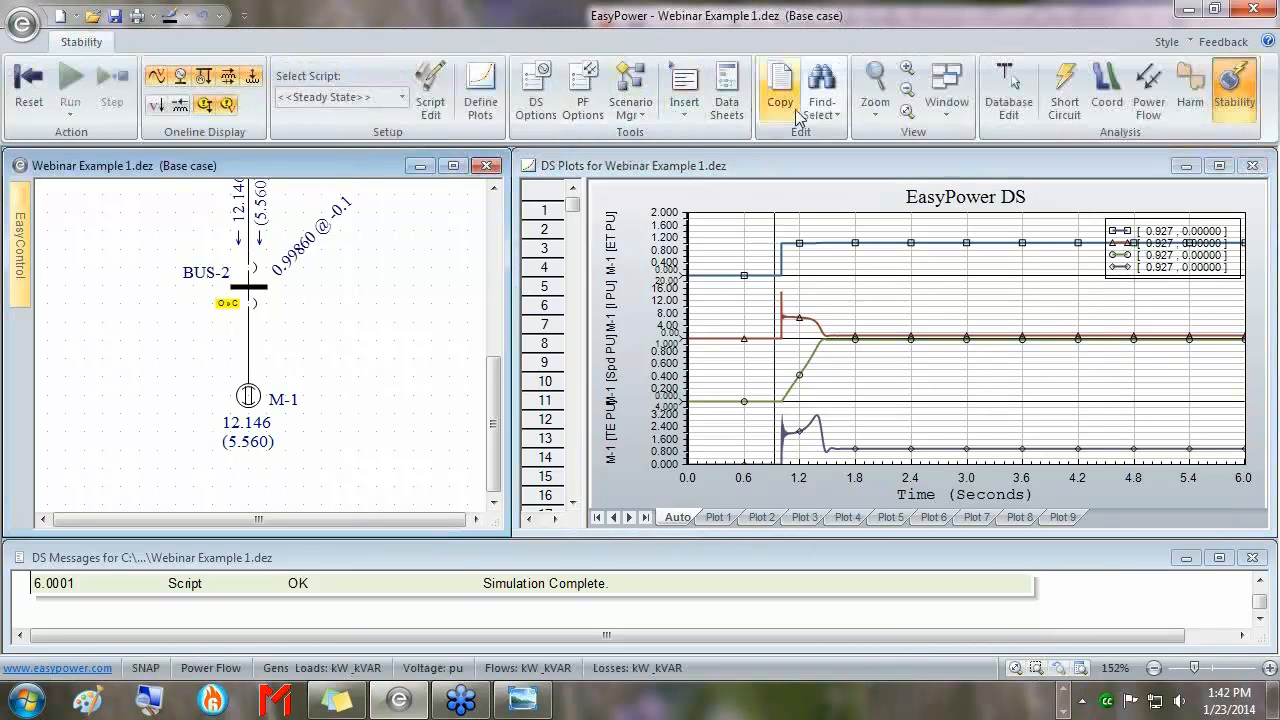
click(1008, 95)
click(632, 399)
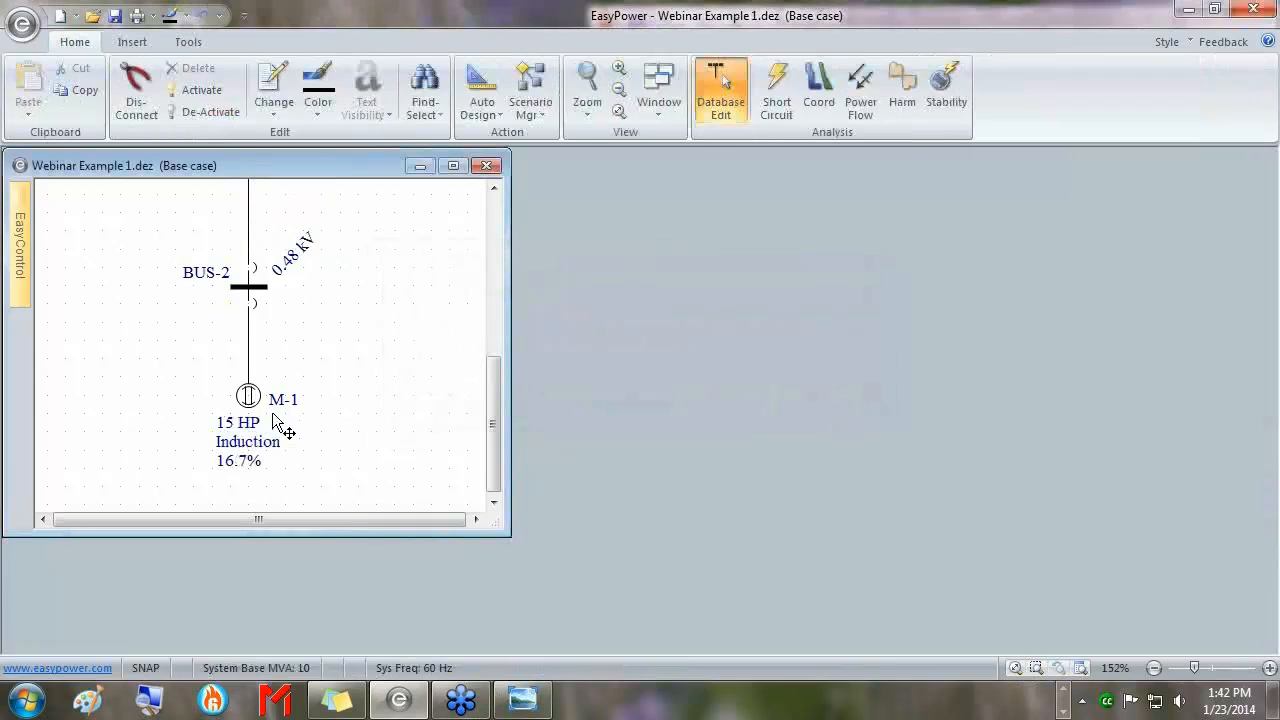
double_click(250, 398)
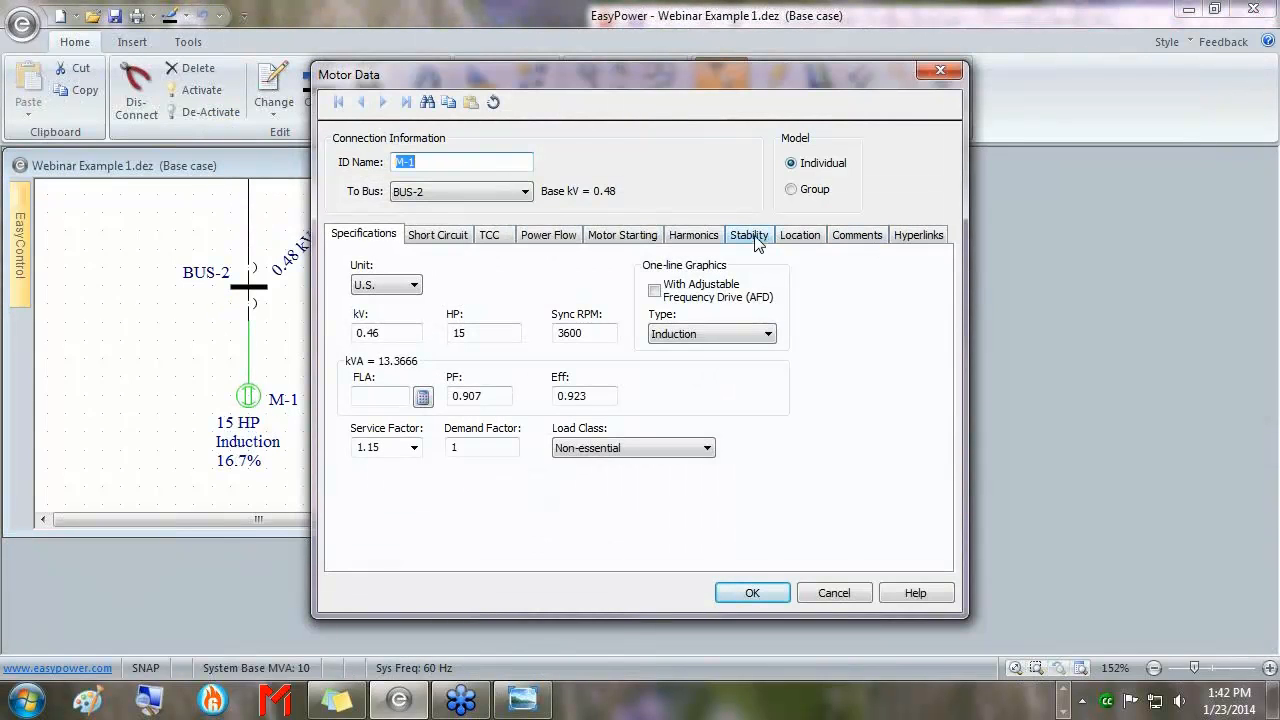
click(757, 241)
drag(522, 404, 521, 458)
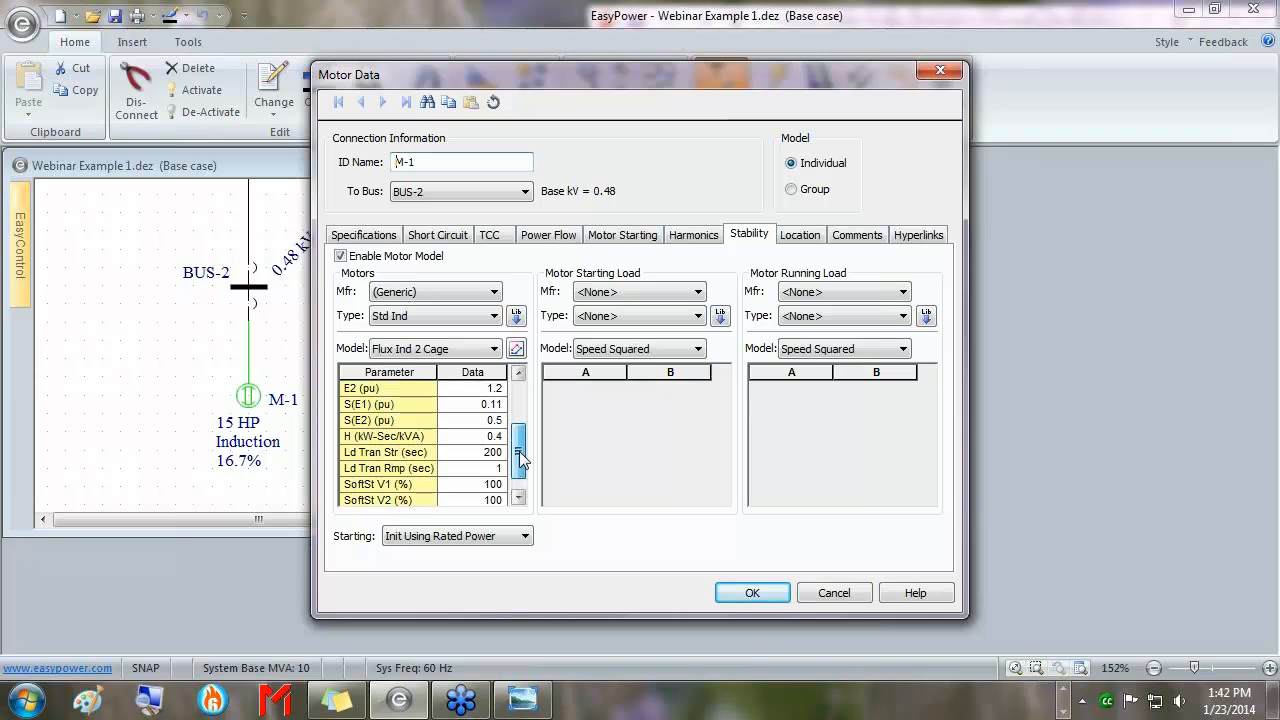
click(466, 446)
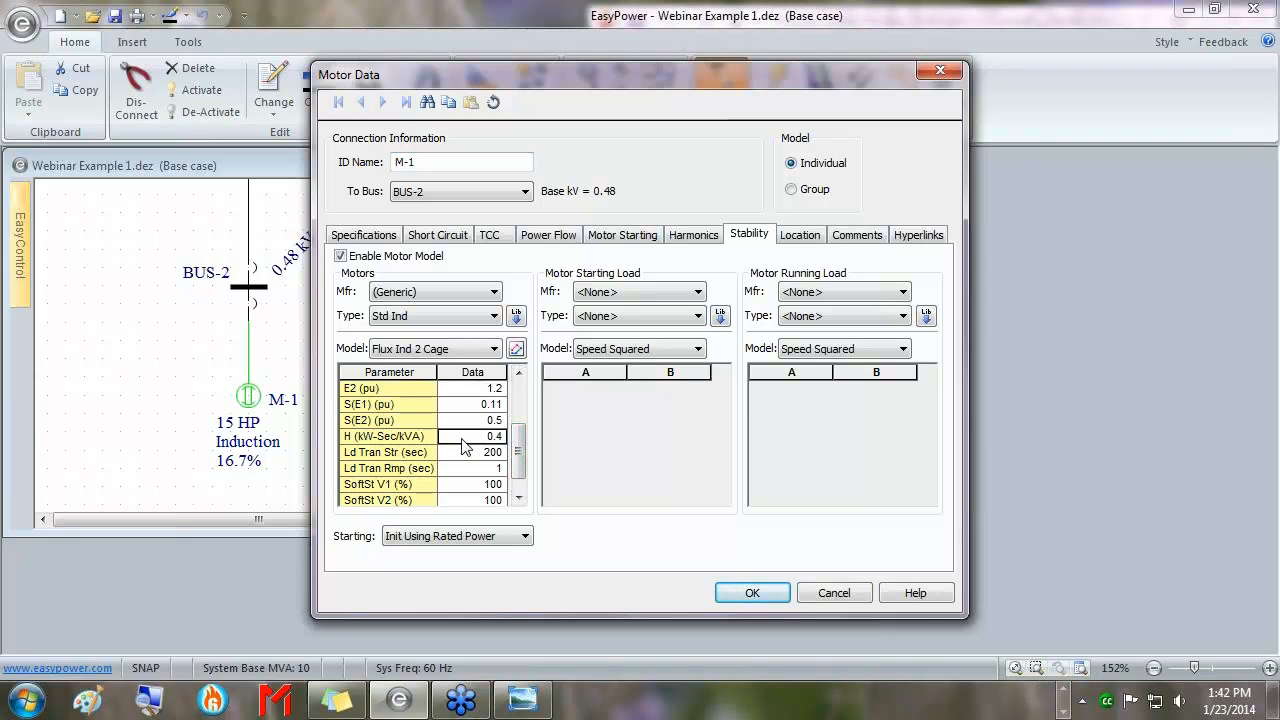
text(2)
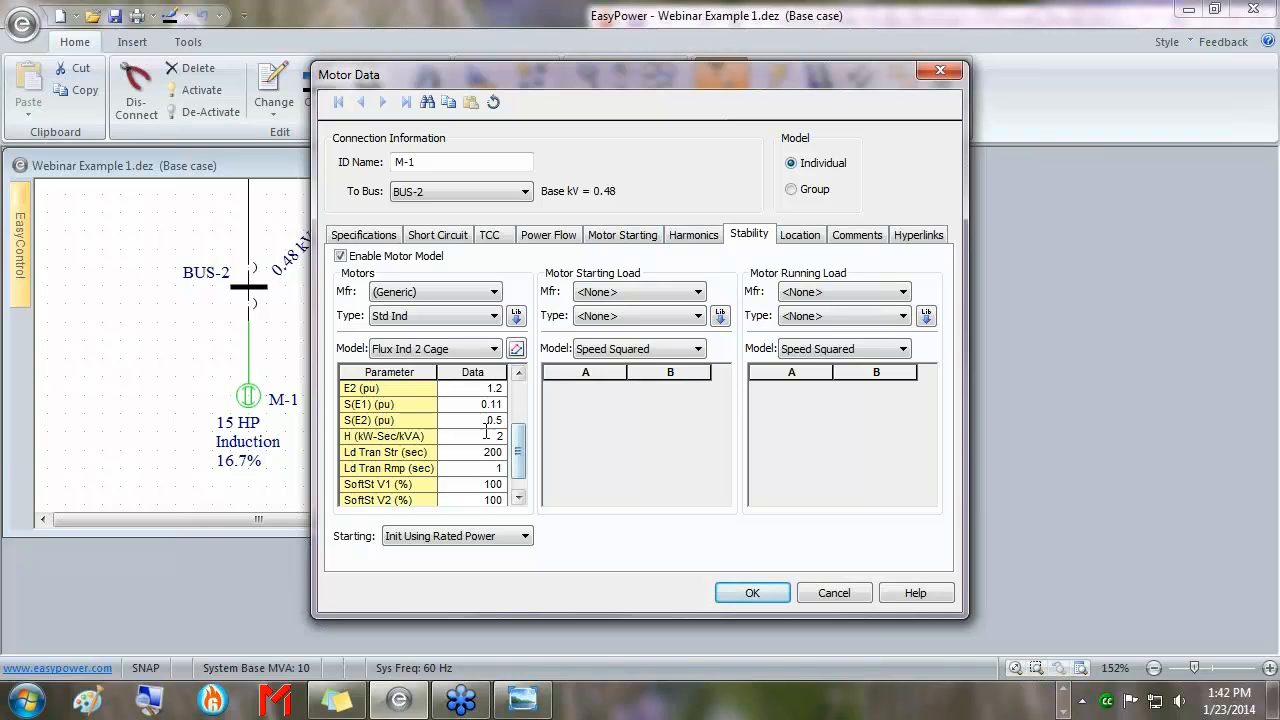
drag(484, 434, 535, 441)
click(755, 594)
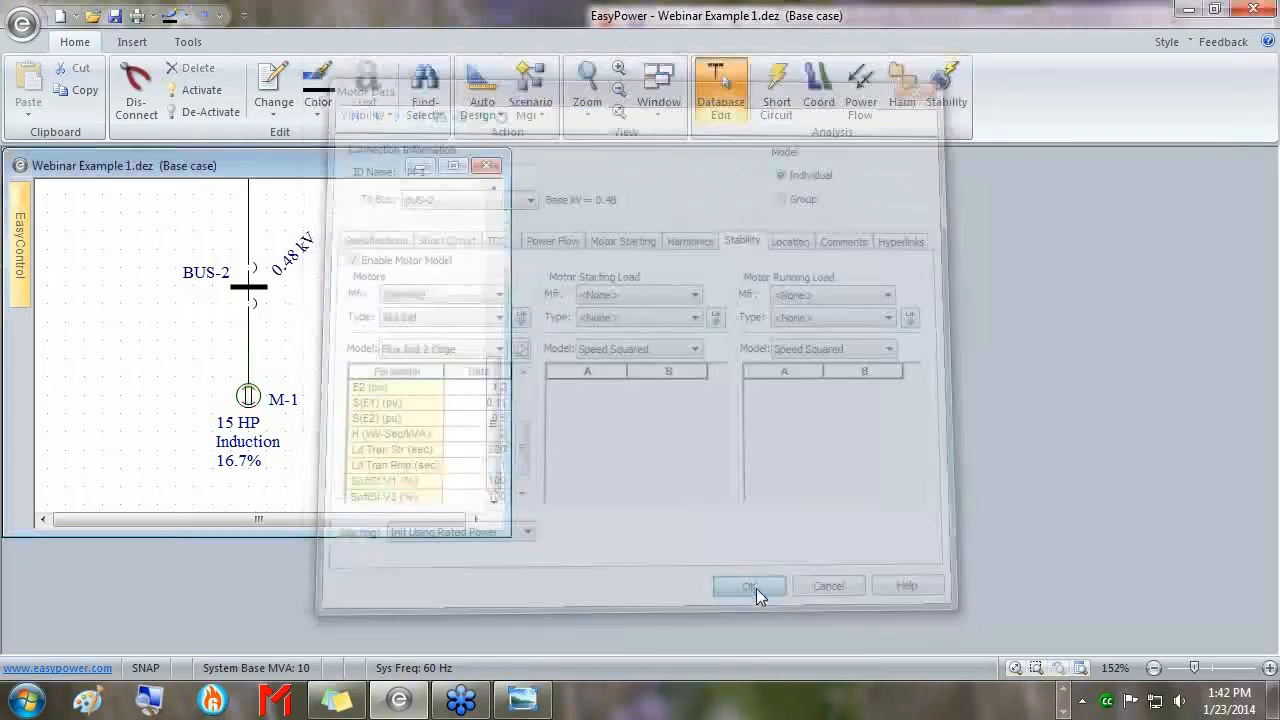
Re-enter the Stability analysis and repeat the M-1 starting simulation from its opened breaker with the changed inertia
click(946, 100)
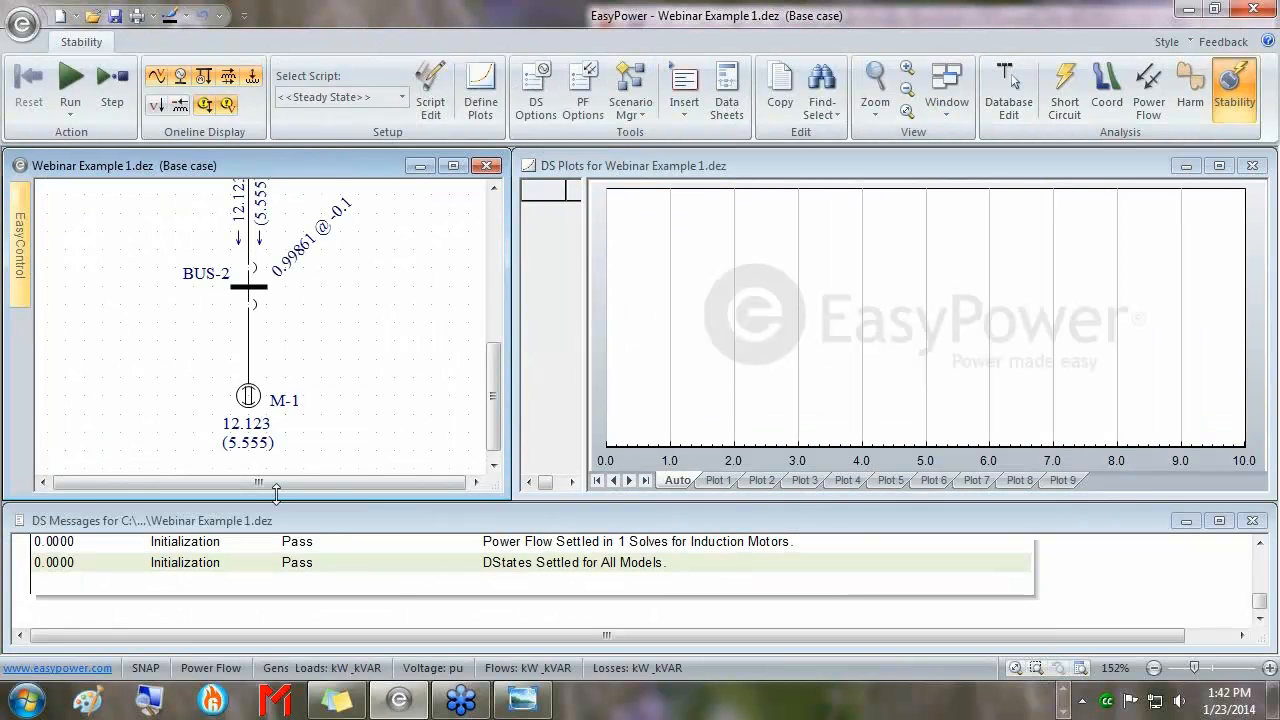
right_click(253, 313)
click(272, 312)
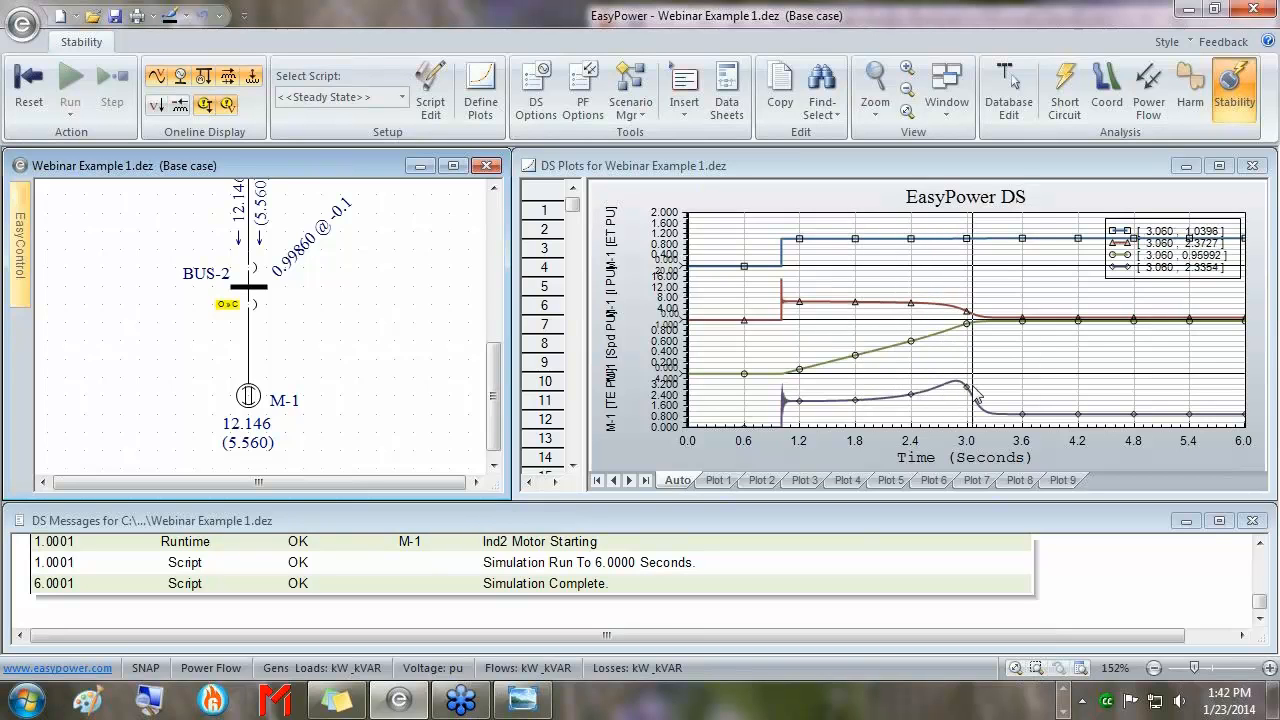
Maximize the plots, move the legend between the voltage and current curves, and trace M-1's starting curves with the data cursor
click(1218, 168)
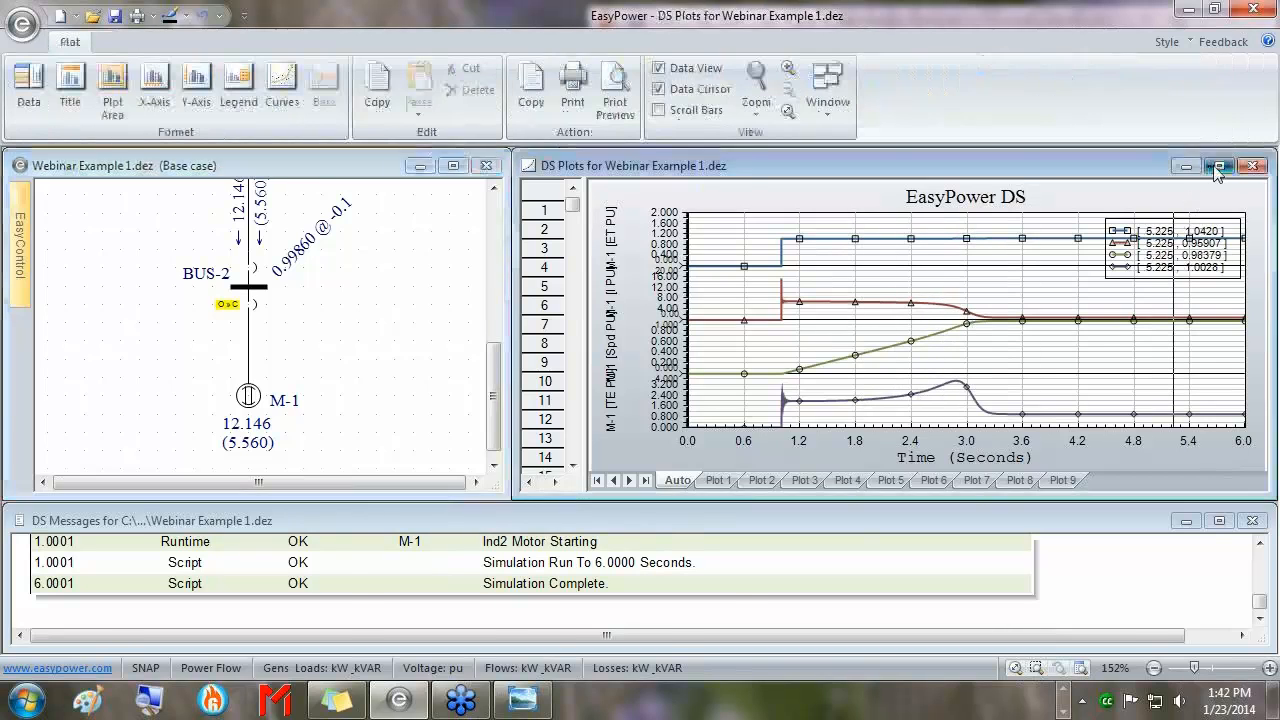
click(1218, 166)
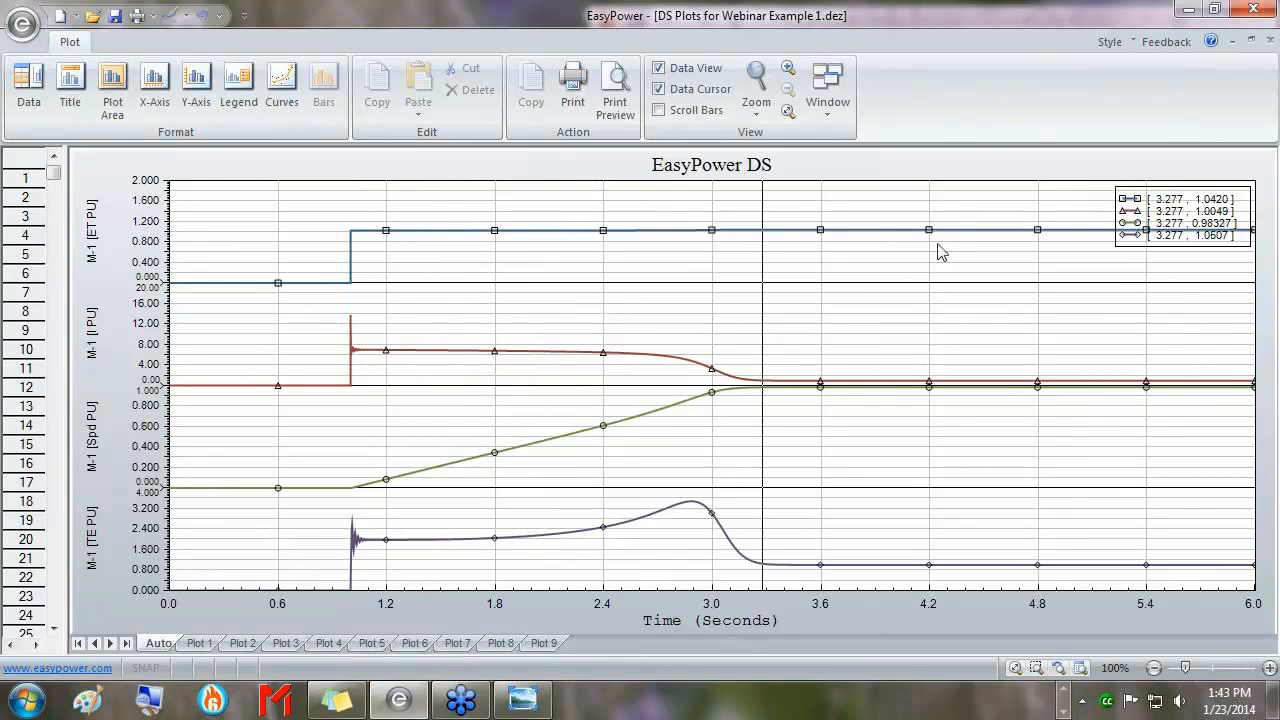
drag(1179, 213, 465, 305)
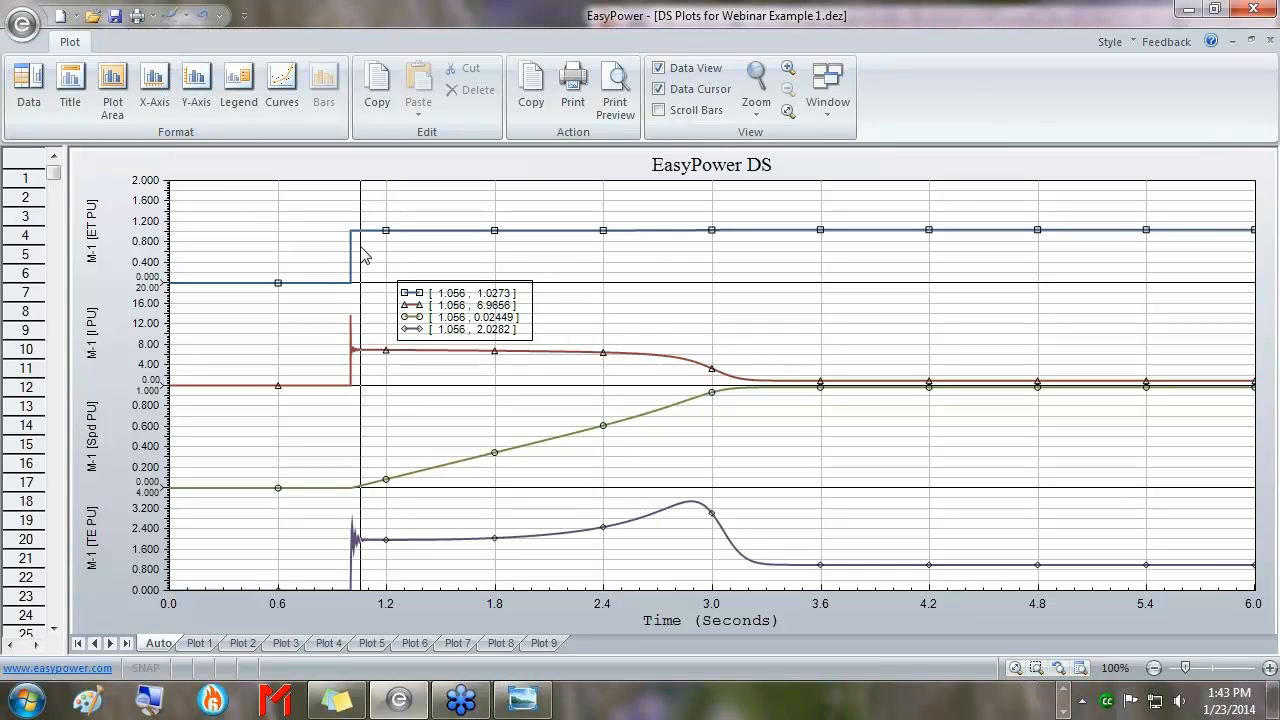
drag(363, 255, 352, 216)
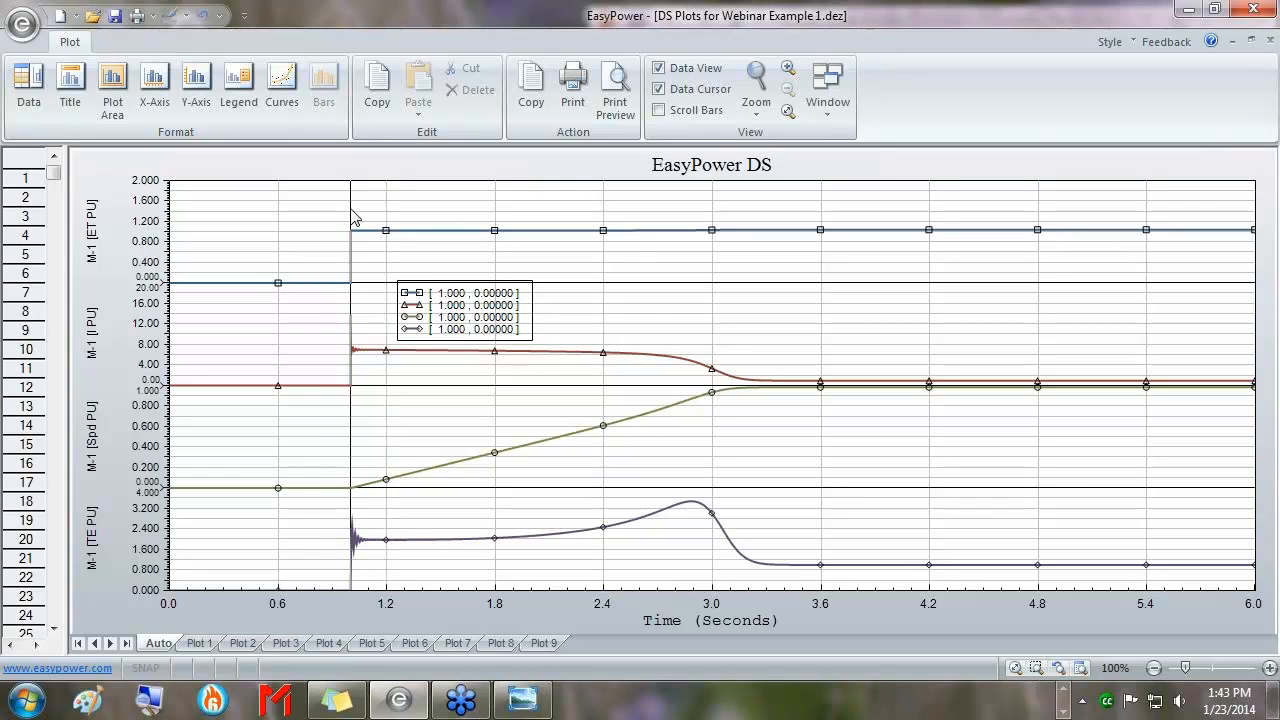
drag(352, 216, 1067, 225)
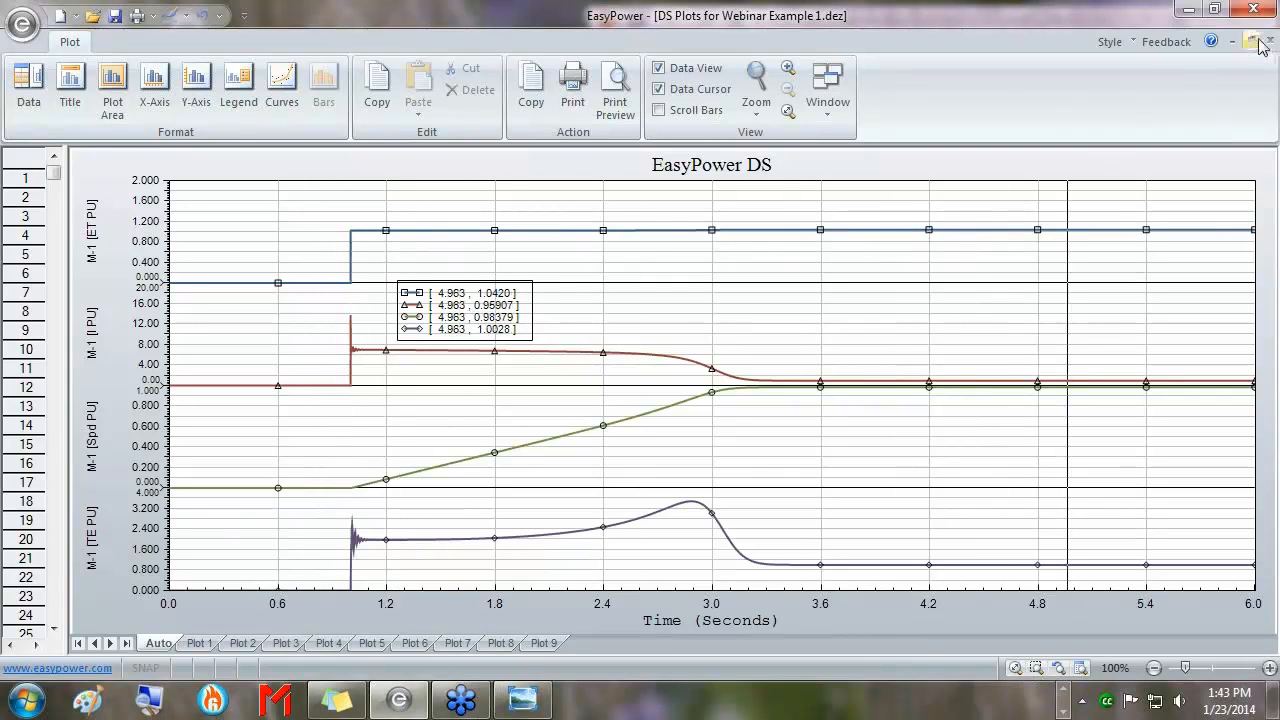
click(1252, 41)
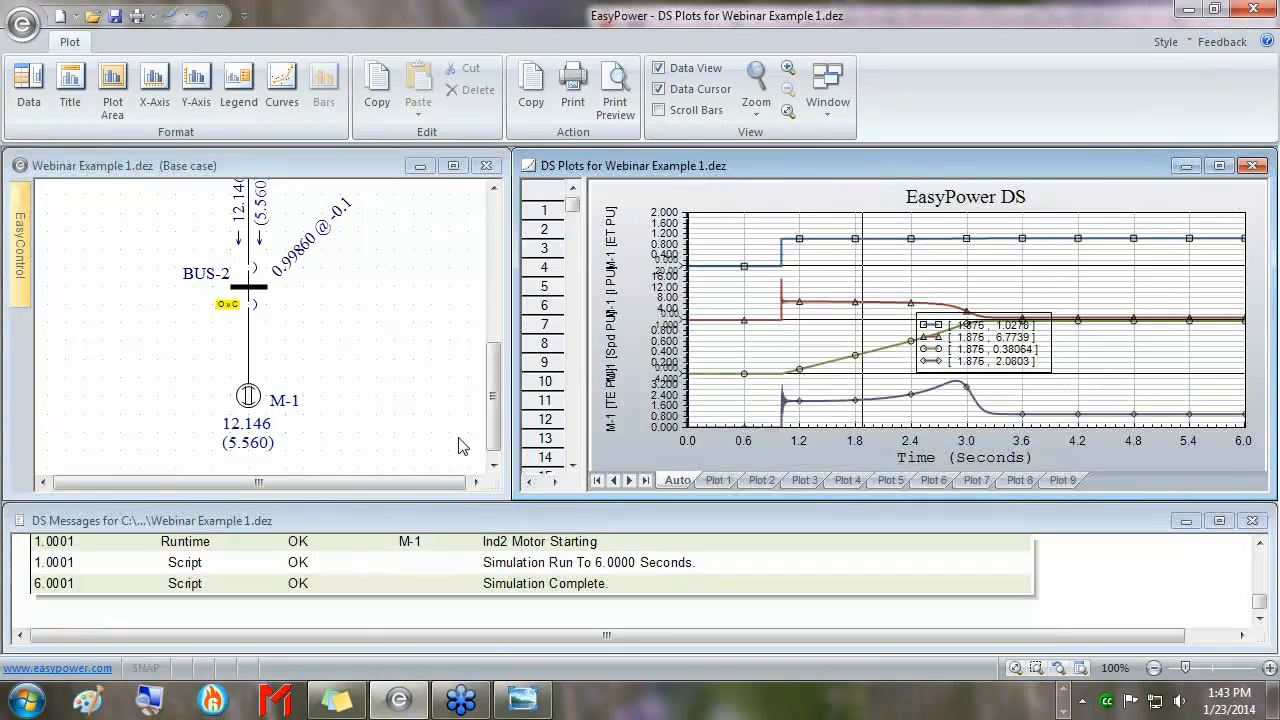
Reset the simulation, check that Plot 1 monitors BUS-2's bus voltage, and rerun the motor start to display that plot
drag(500, 496, 502, 519)
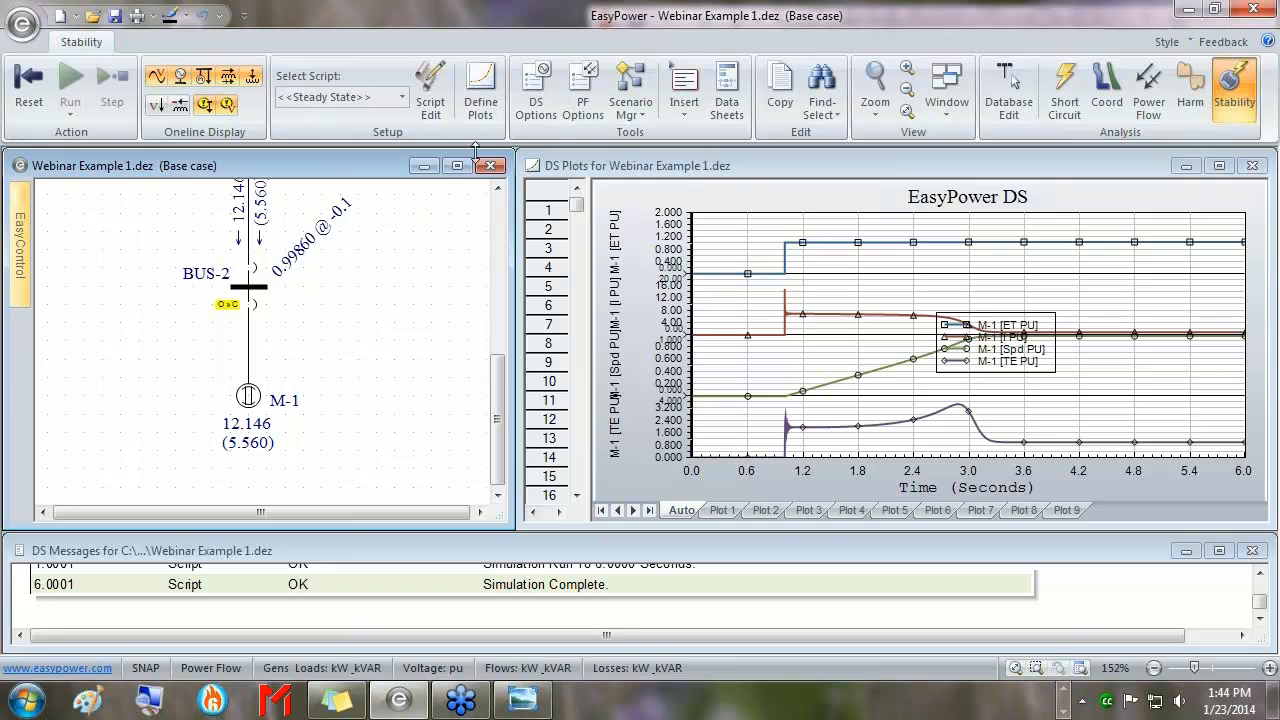
click(38, 86)
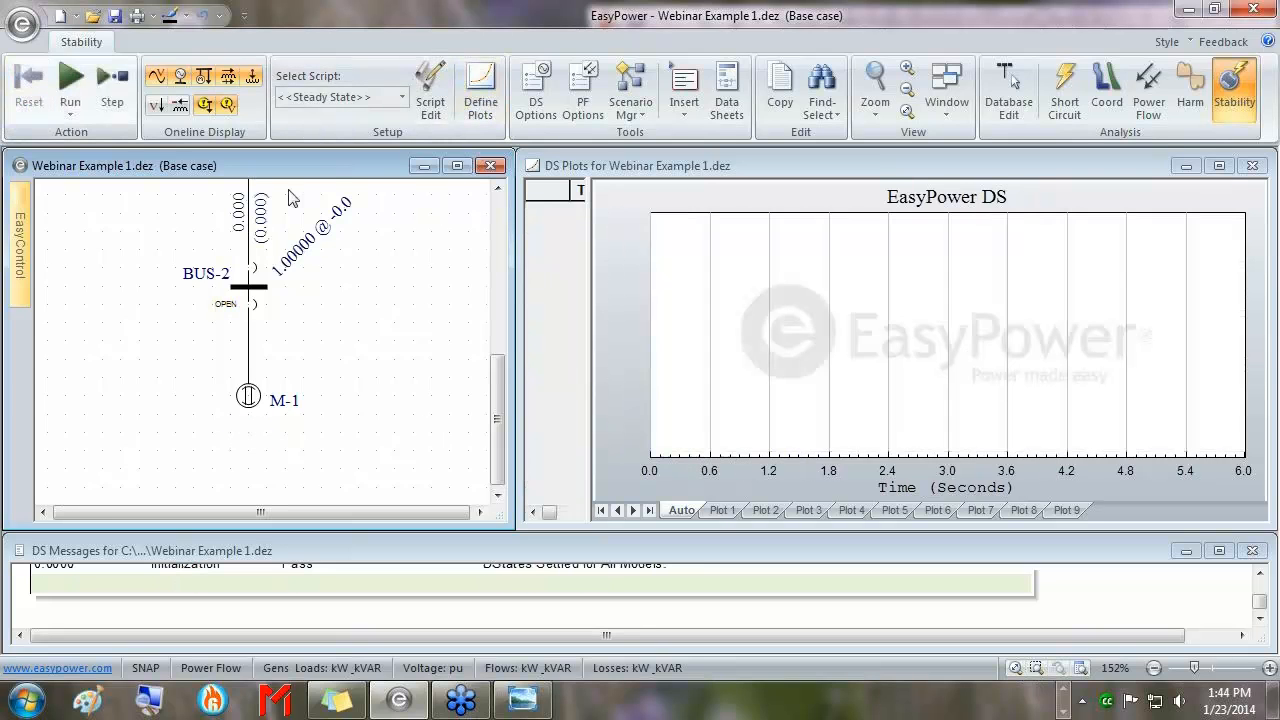
click(480, 92)
drag(447, 236, 620, 239)
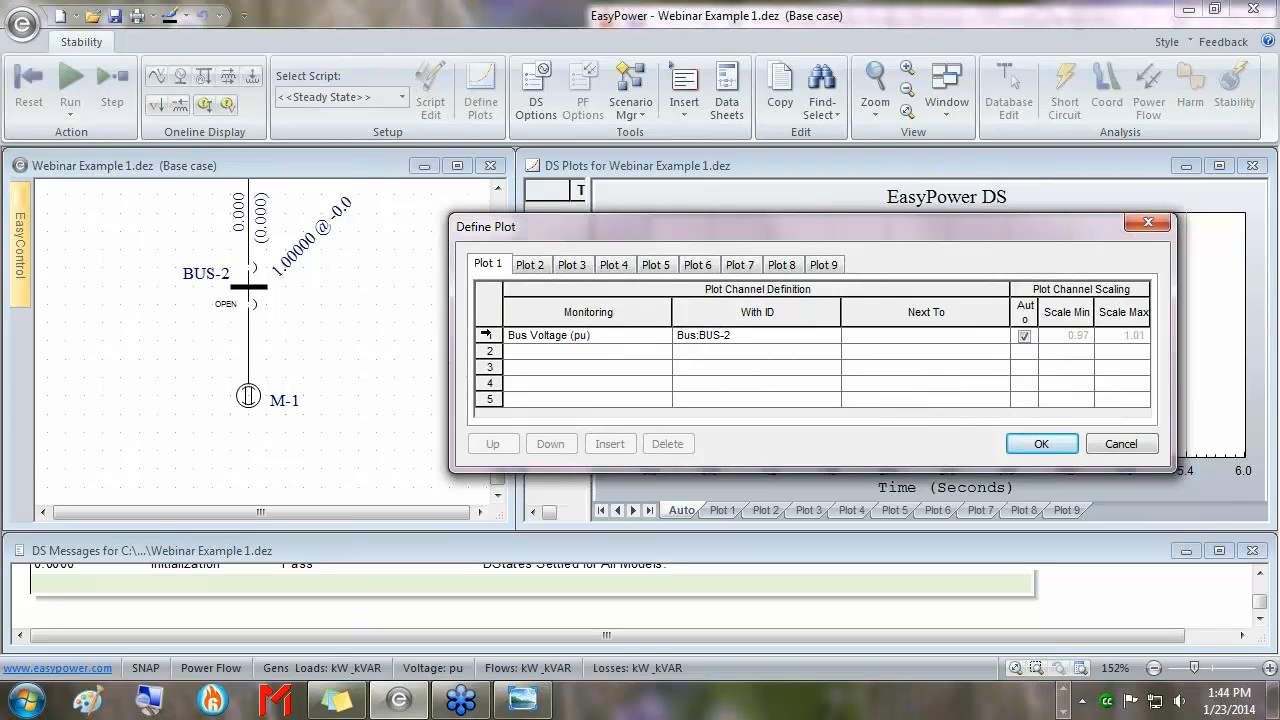
click(1052, 446)
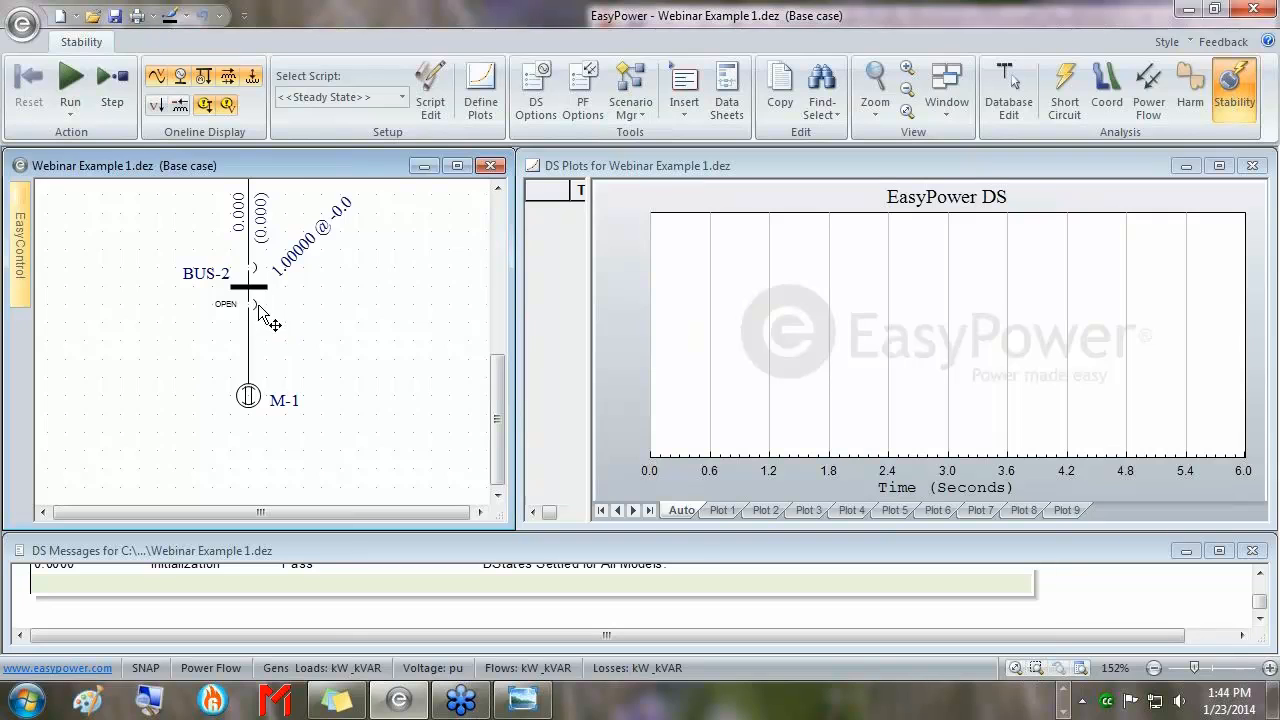
click(70, 80)
click(721, 507)
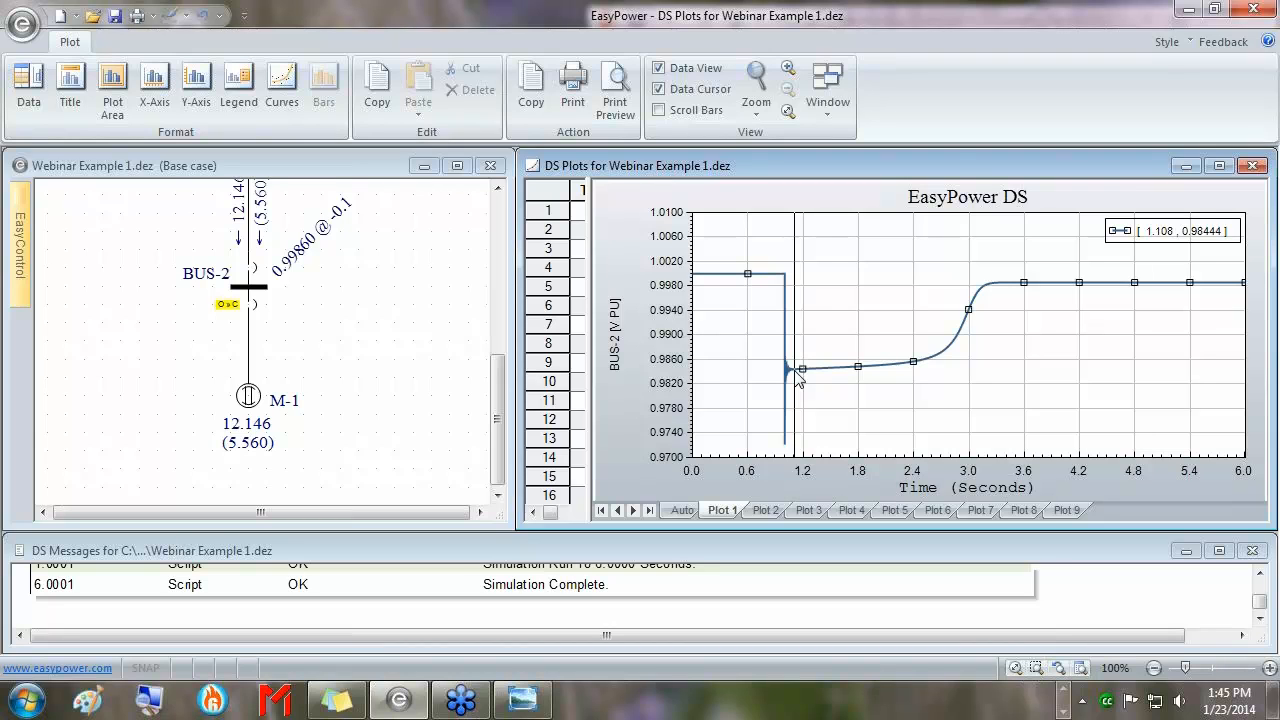
Leave the Stability analysis and return the one-line to database editing
click(392, 170)
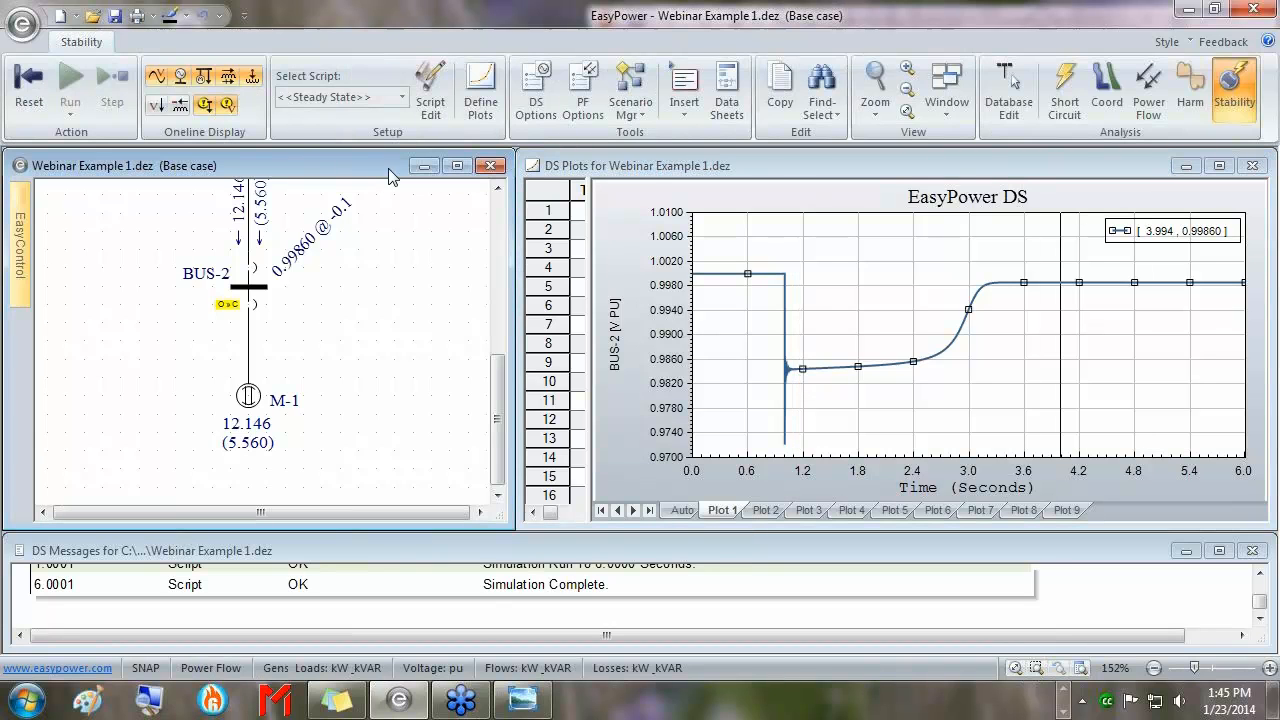
click(1003, 89)
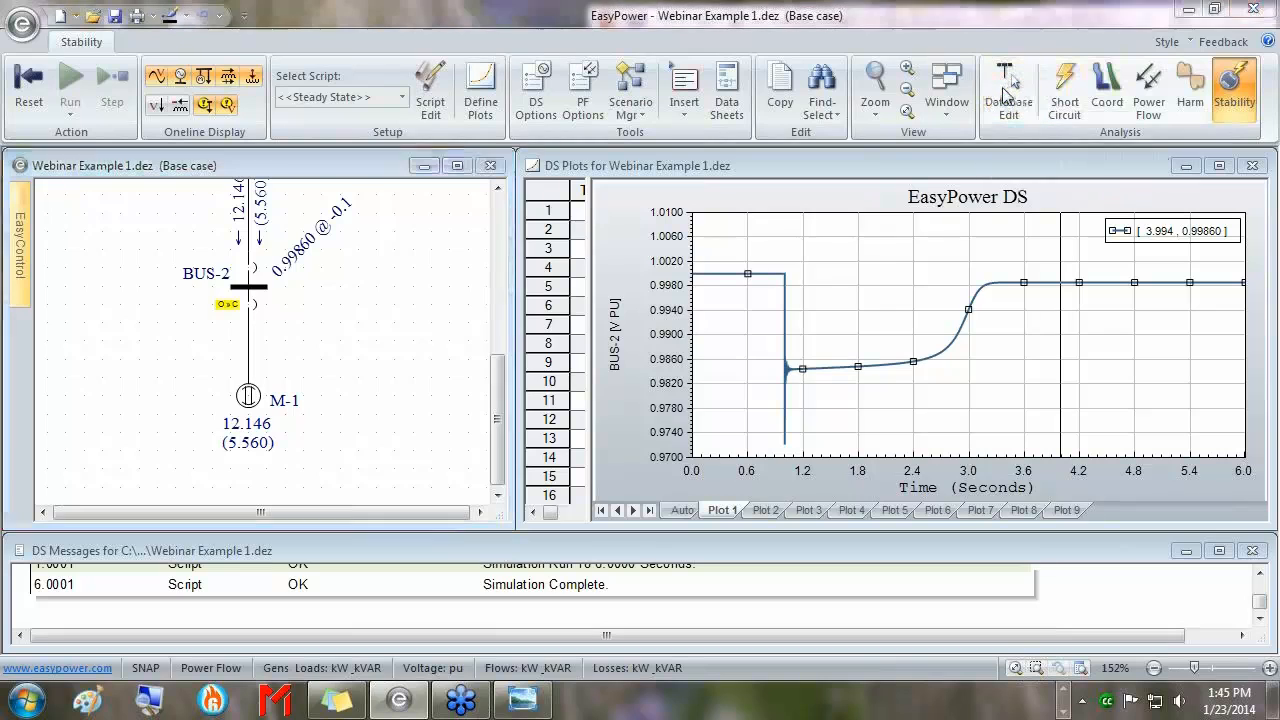
click(618, 405)
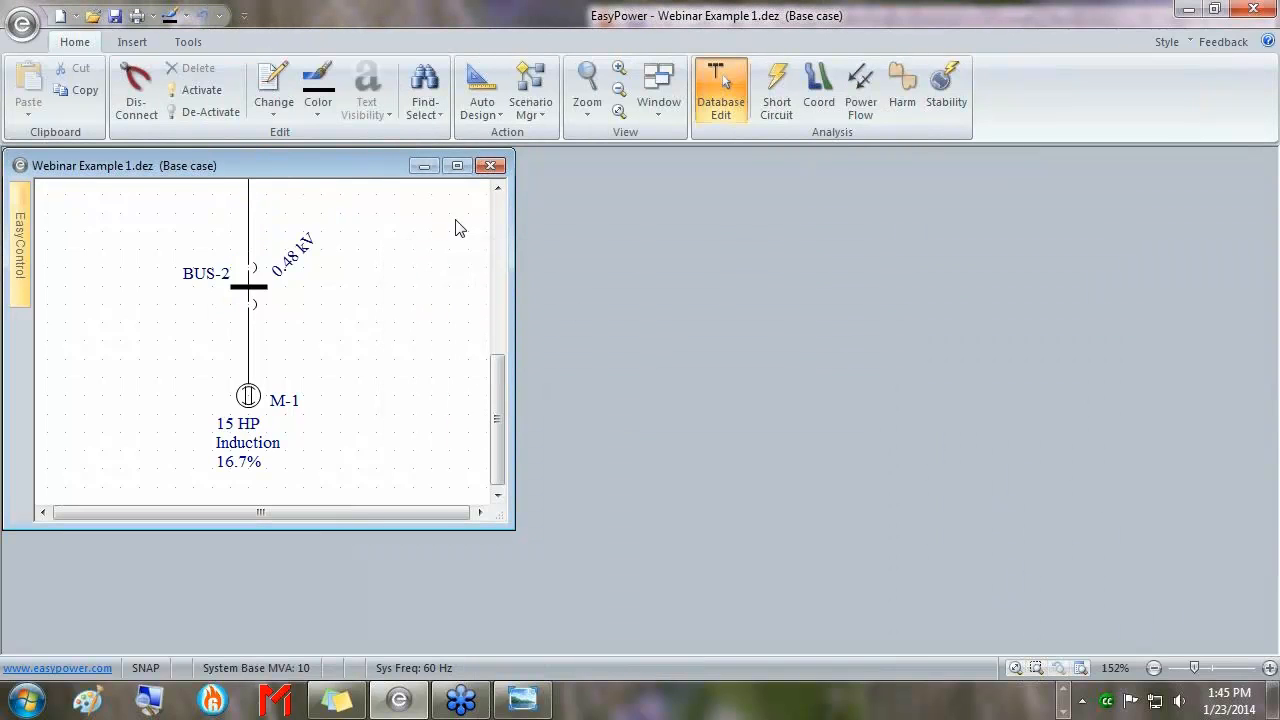
Save and close Webinar Example 1.dez, open the recent document DSExample-2.dez, and enlarge its one-line window to fill the workspace
click(490, 167)
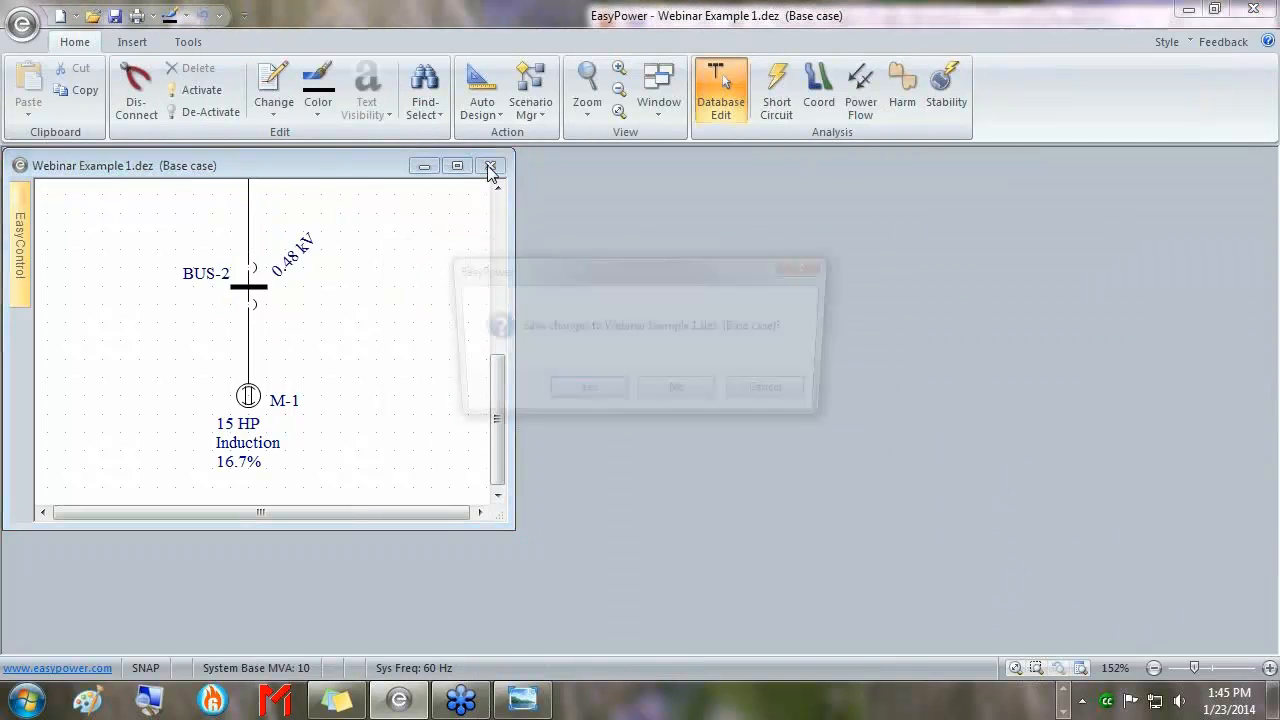
click(592, 396)
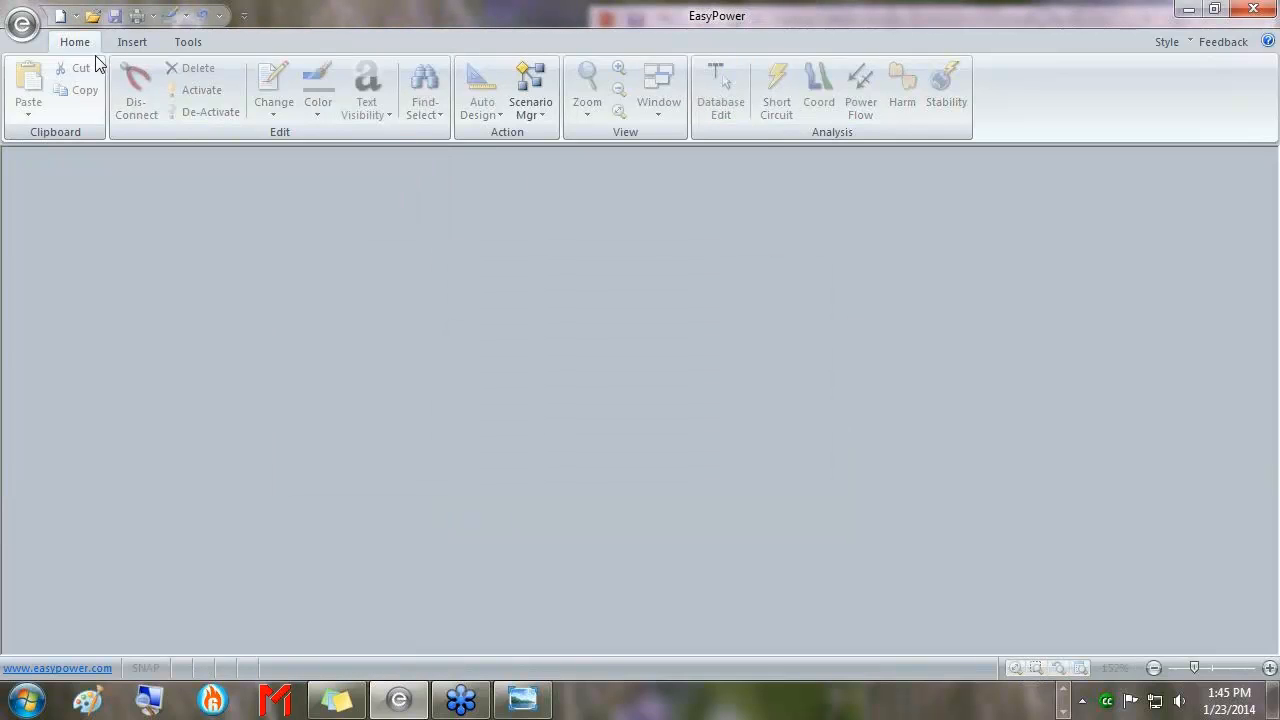
click(22, 24)
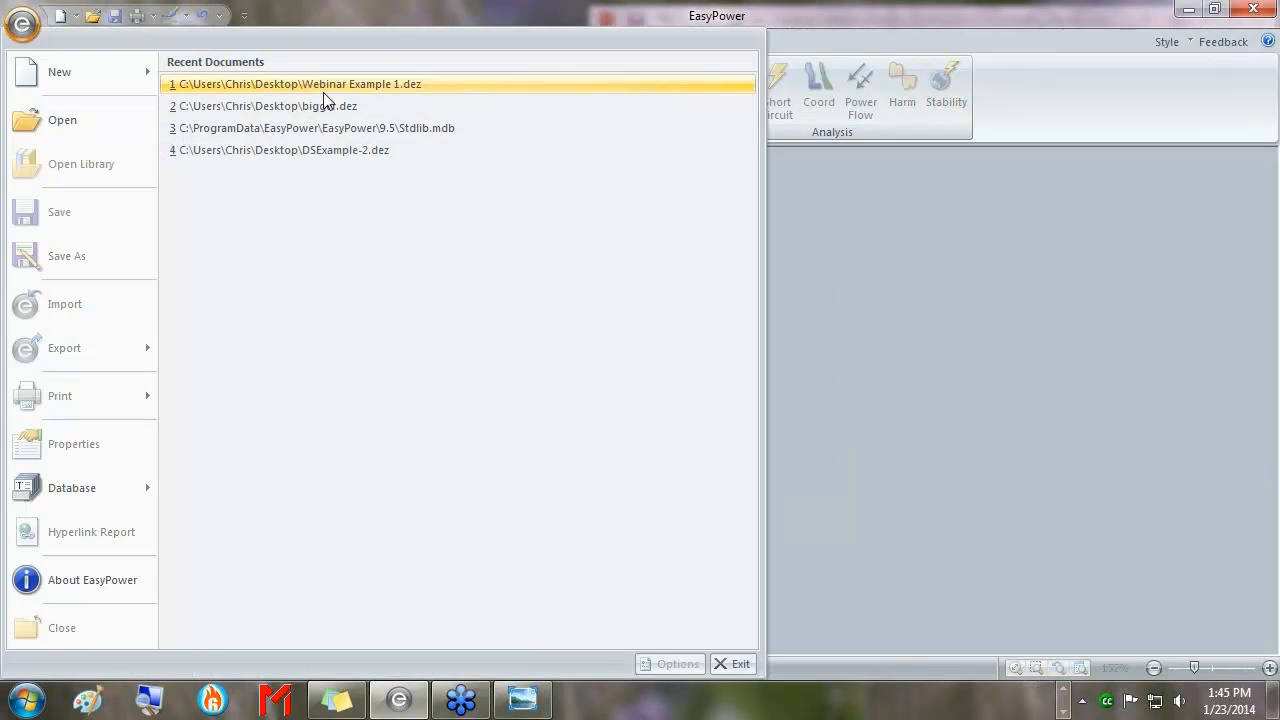
click(337, 150)
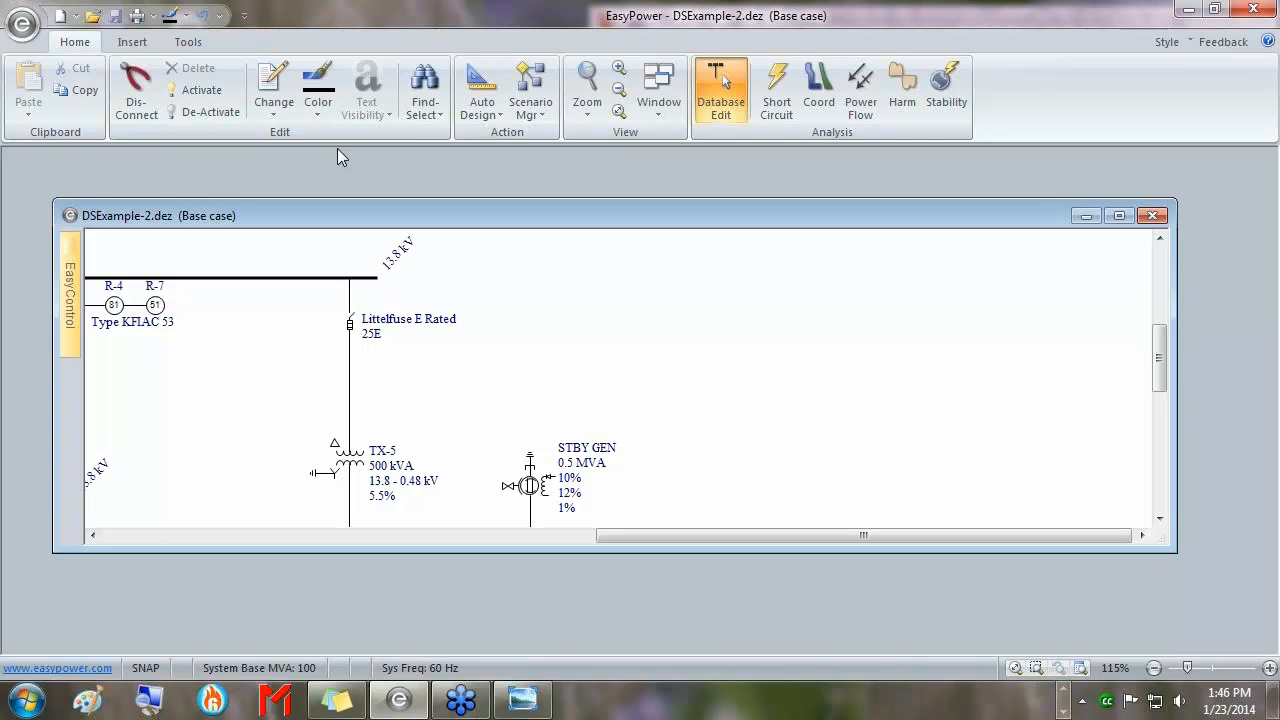
drag(54, 199, 4, 149)
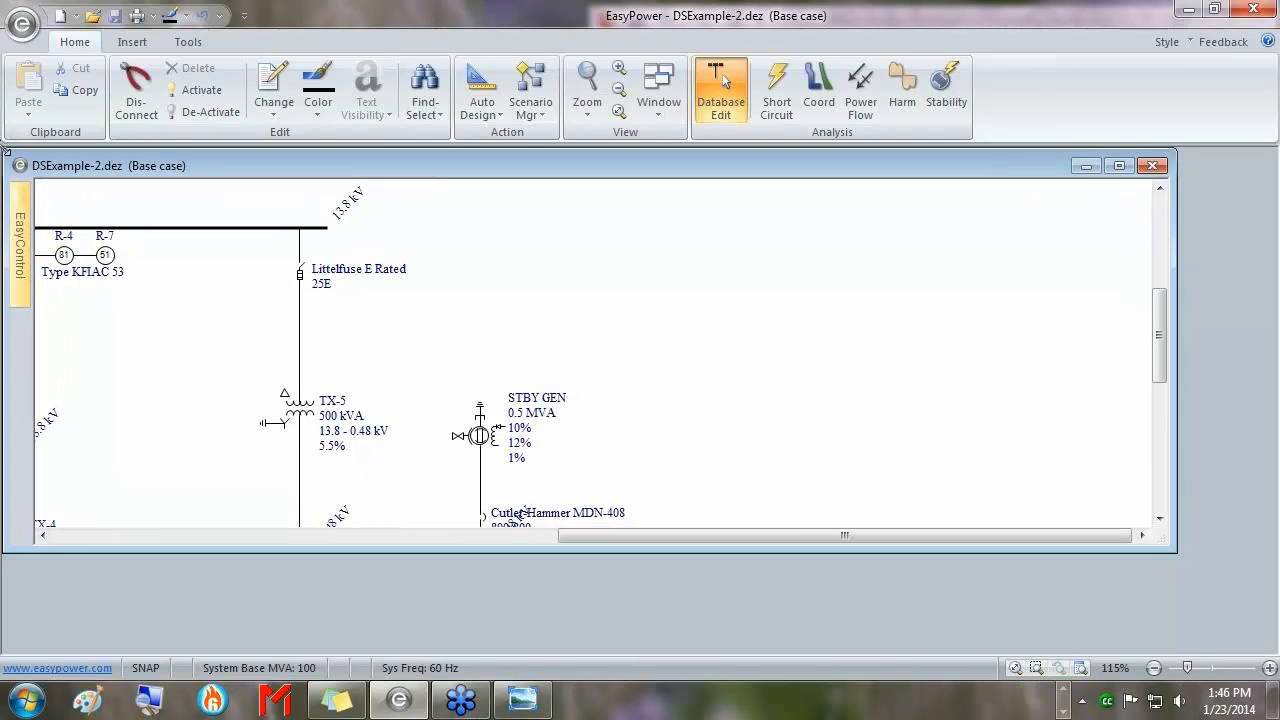
drag(1175, 550, 1266, 646)
Examine the DSExample-2 one-line from the utility and generator sources through SWGR-13.8 to the MCC motors, standby generator and ATS-2
scroll(631, 363, down, 5)
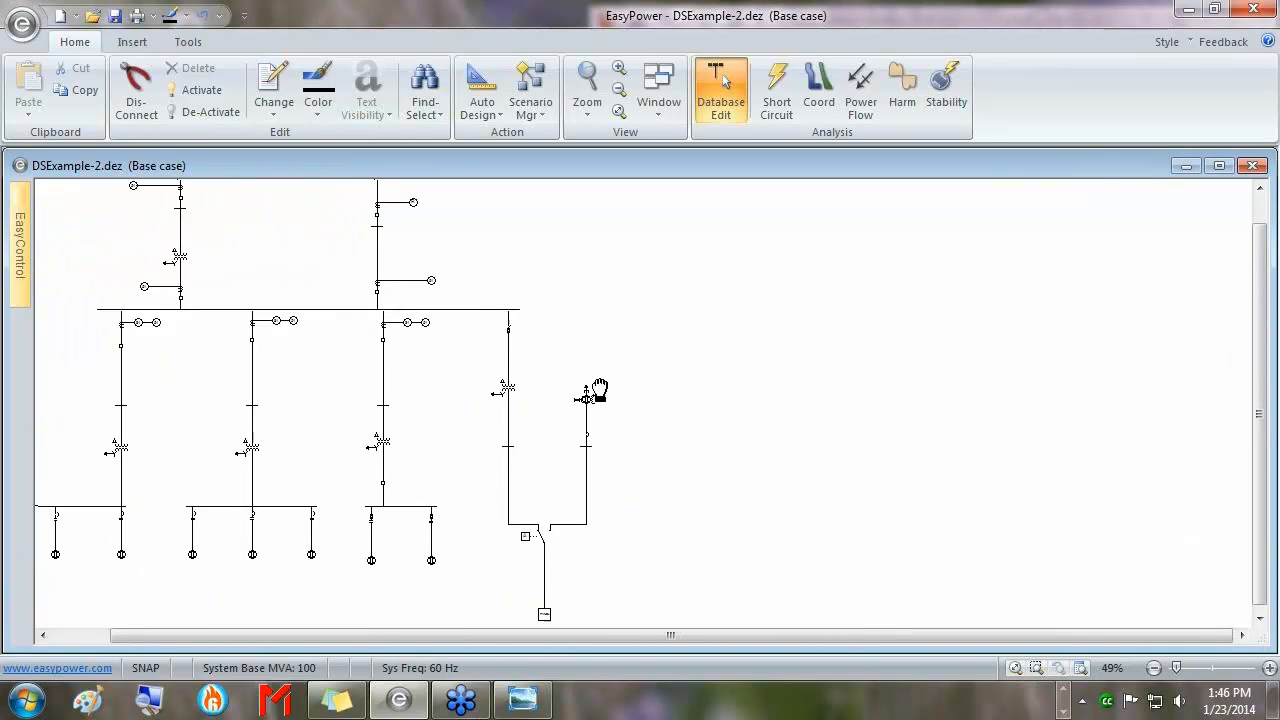
scroll(480, 275, up, 3)
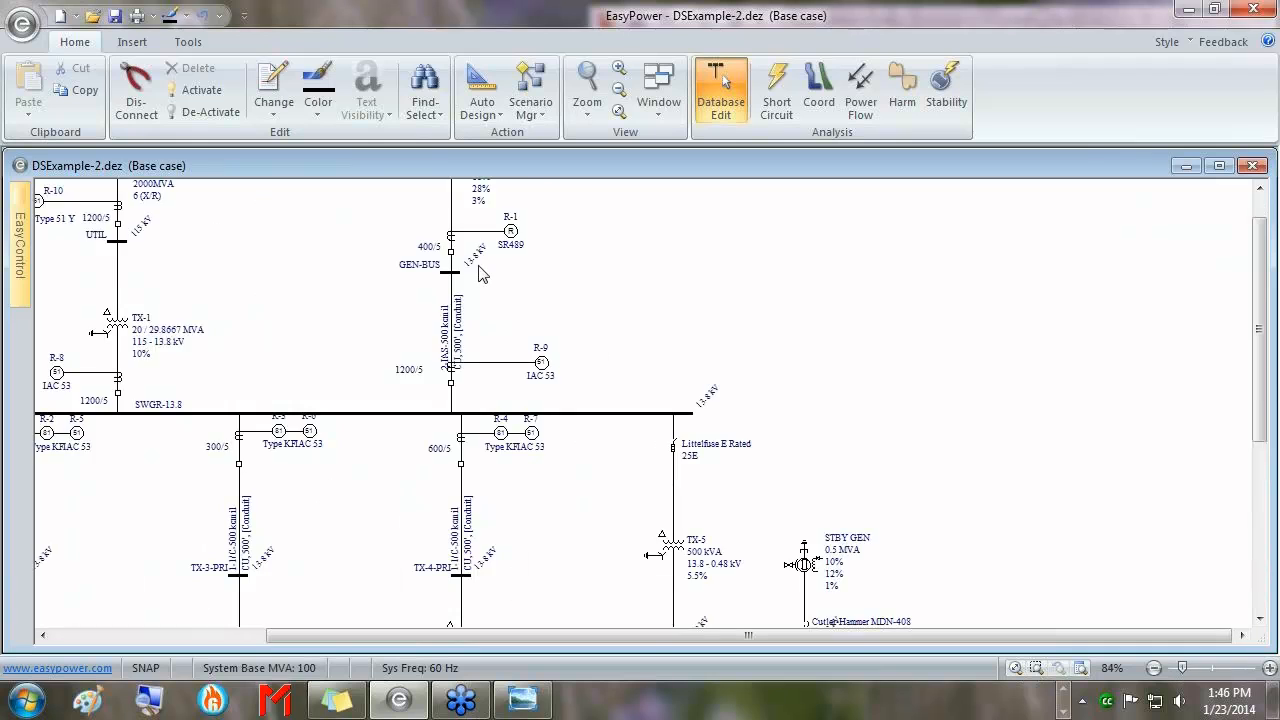
drag(501, 218, 525, 336)
drag(597, 492, 641, 309)
drag(245, 242, 342, 306)
drag(324, 223, 330, 265)
drag(540, 577, 469, 367)
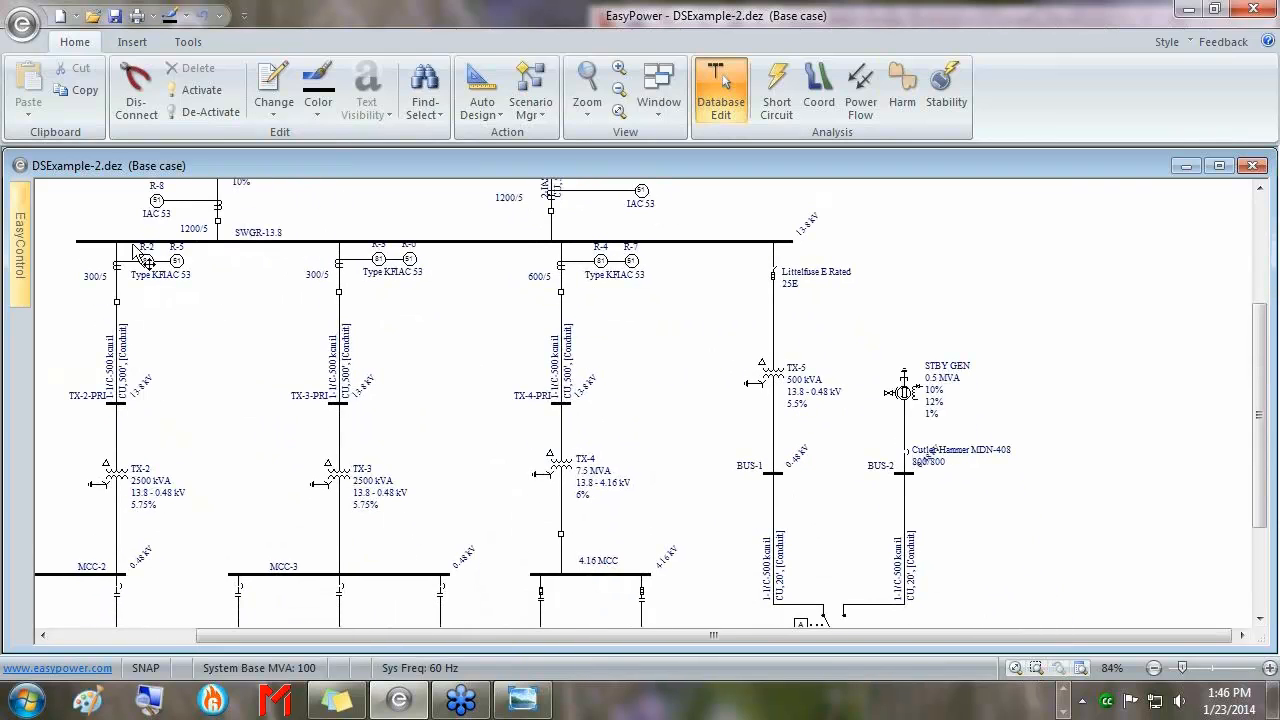
drag(584, 470, 548, 363)
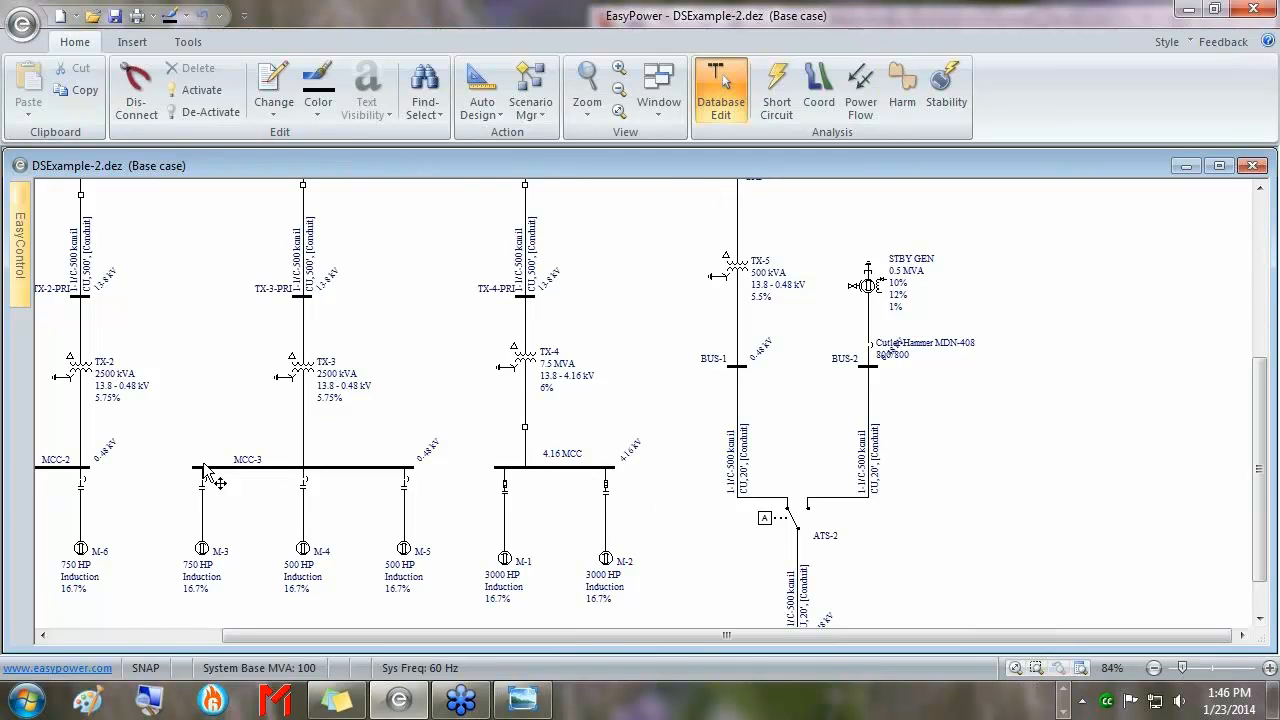
drag(296, 465, 352, 466)
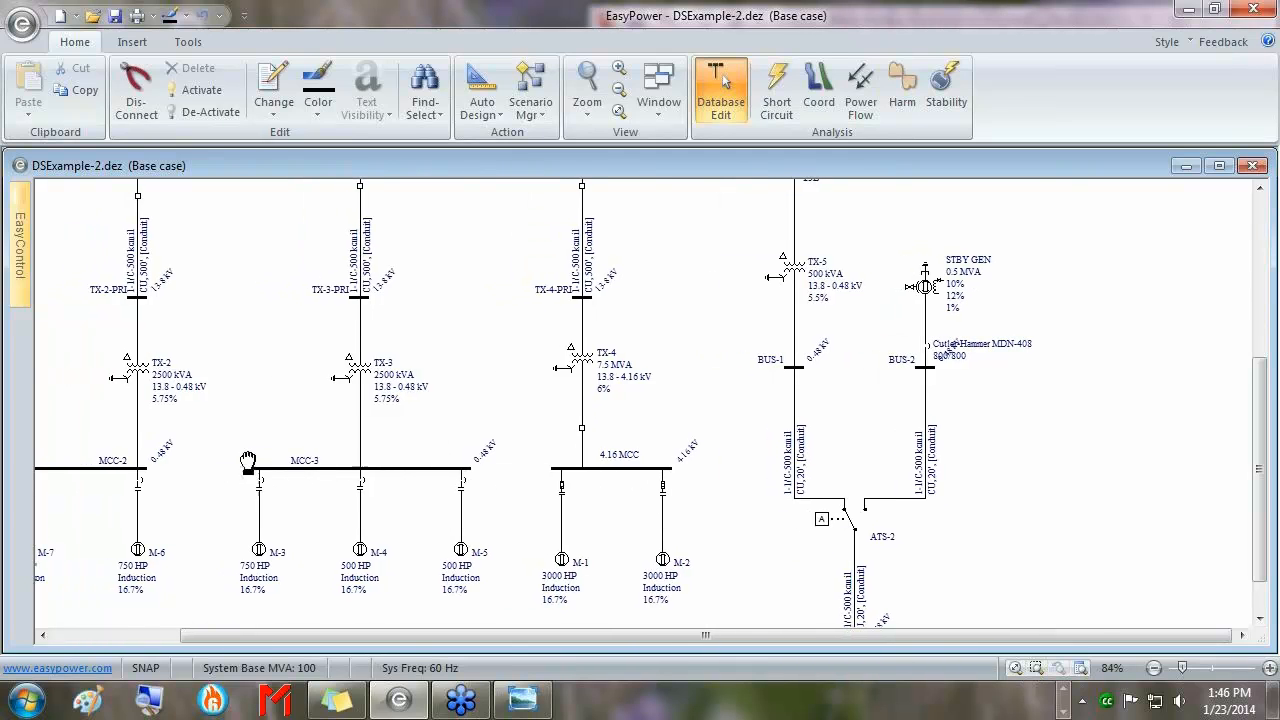
drag(248, 462, 476, 463)
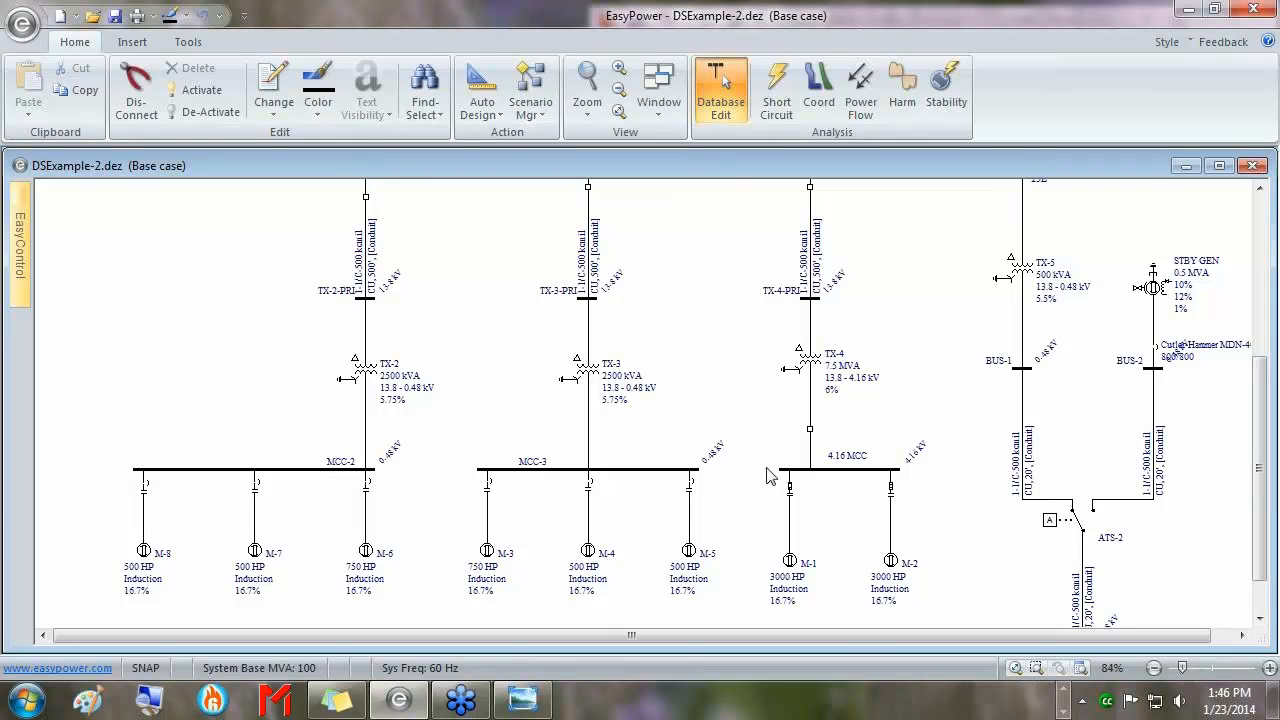
drag(1000, 427, 604, 452)
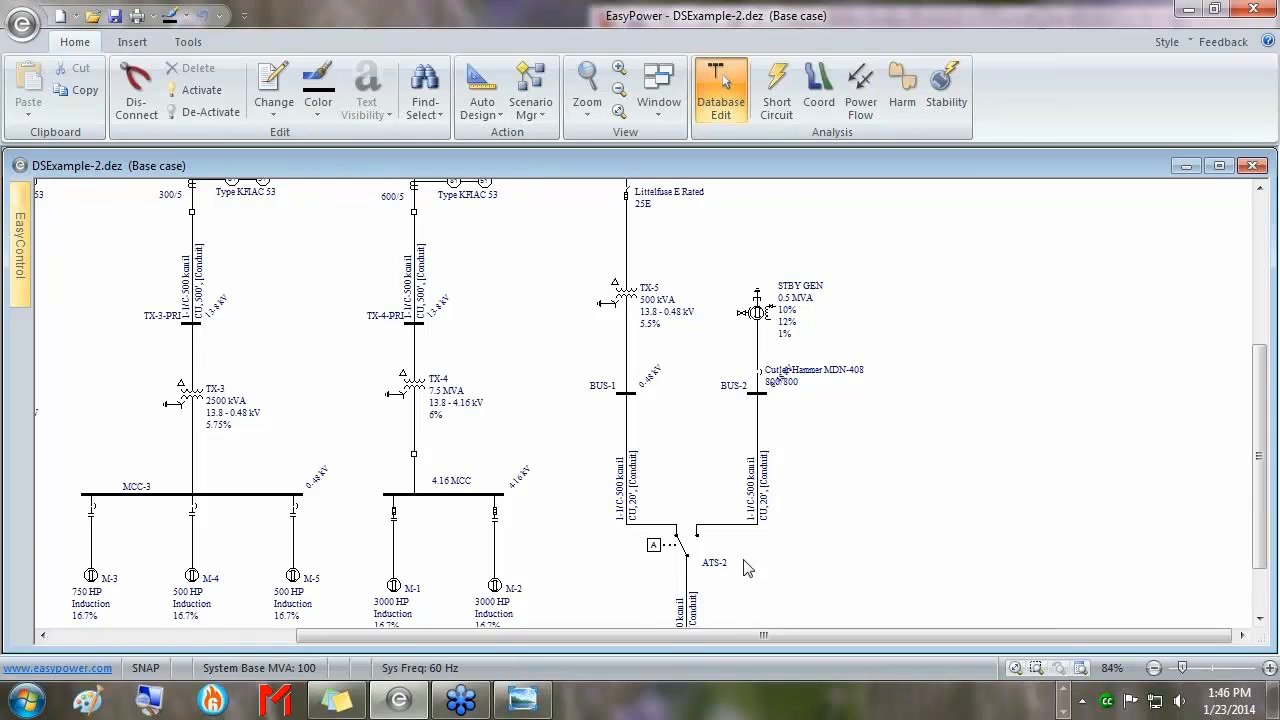
drag(742, 558, 757, 480)
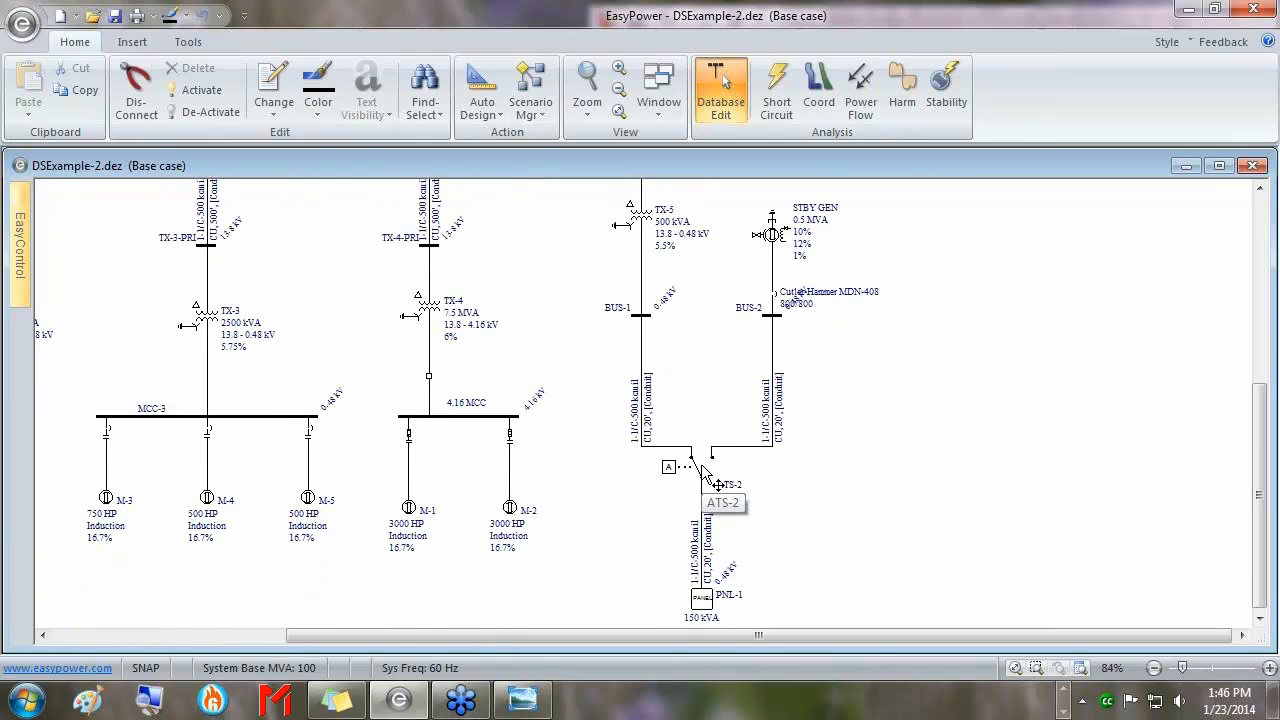
drag(512, 282, 538, 448)
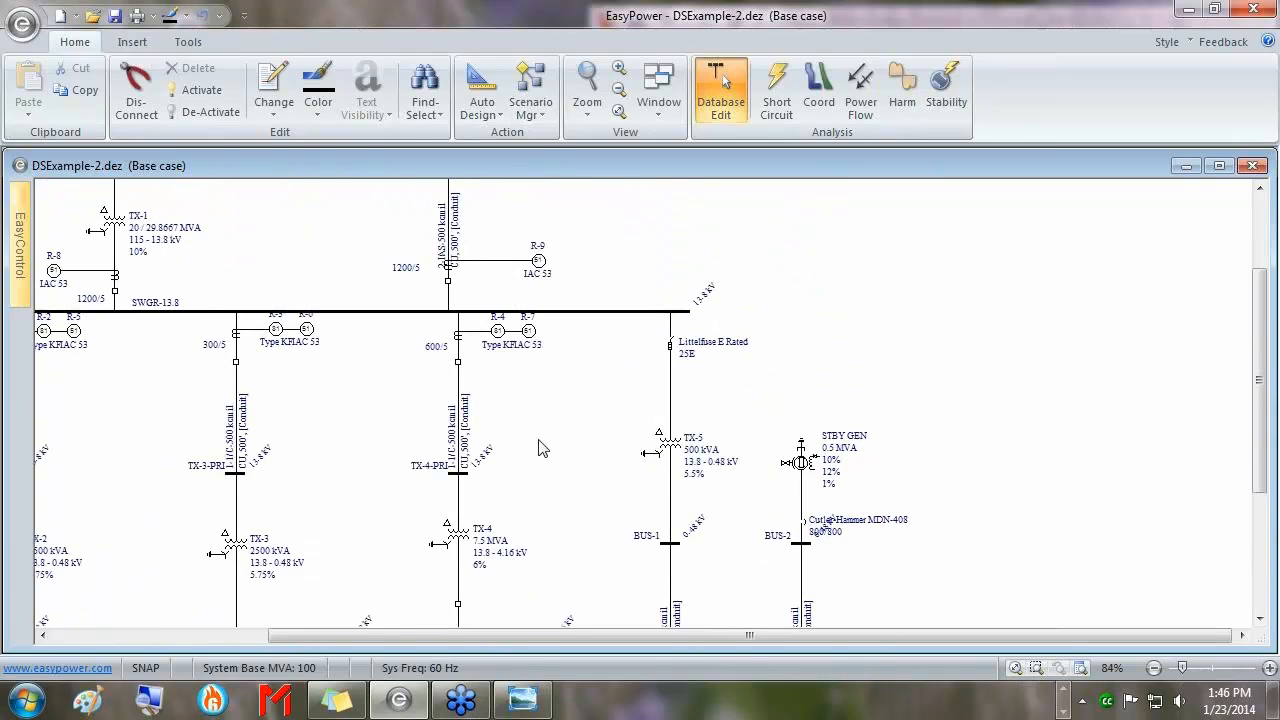
drag(354, 360, 437, 372)
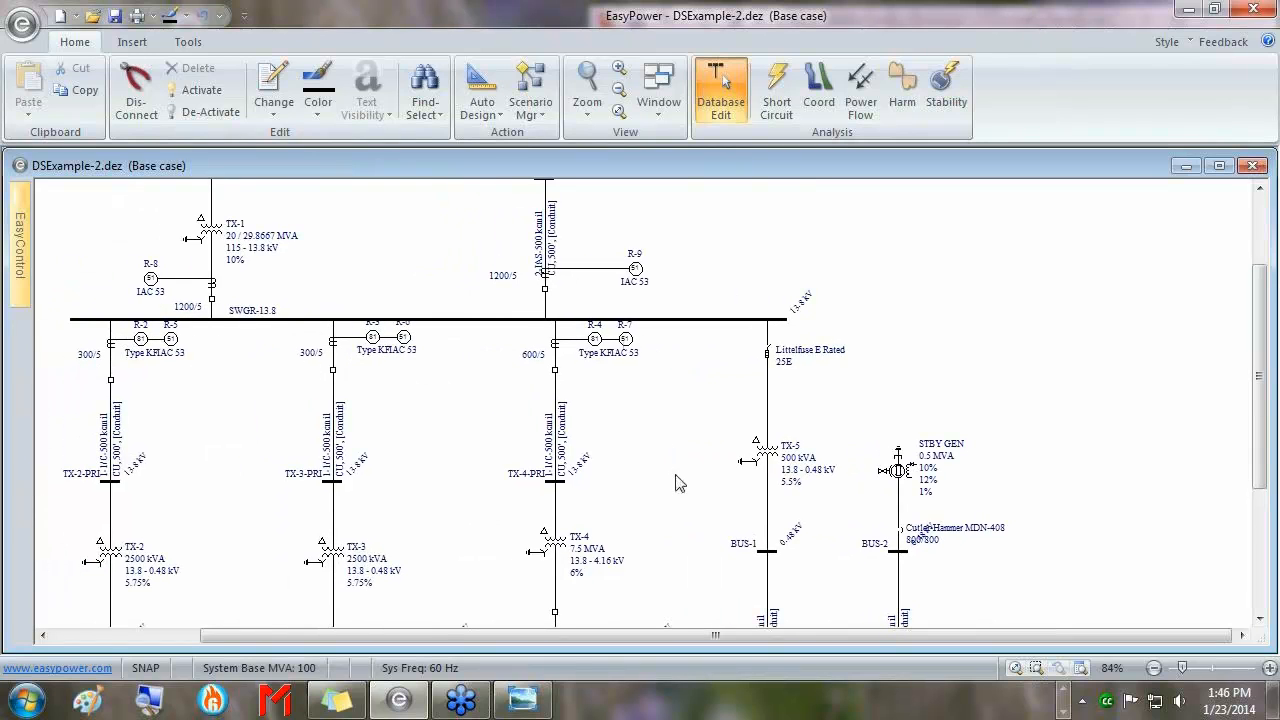
drag(677, 480, 553, 401)
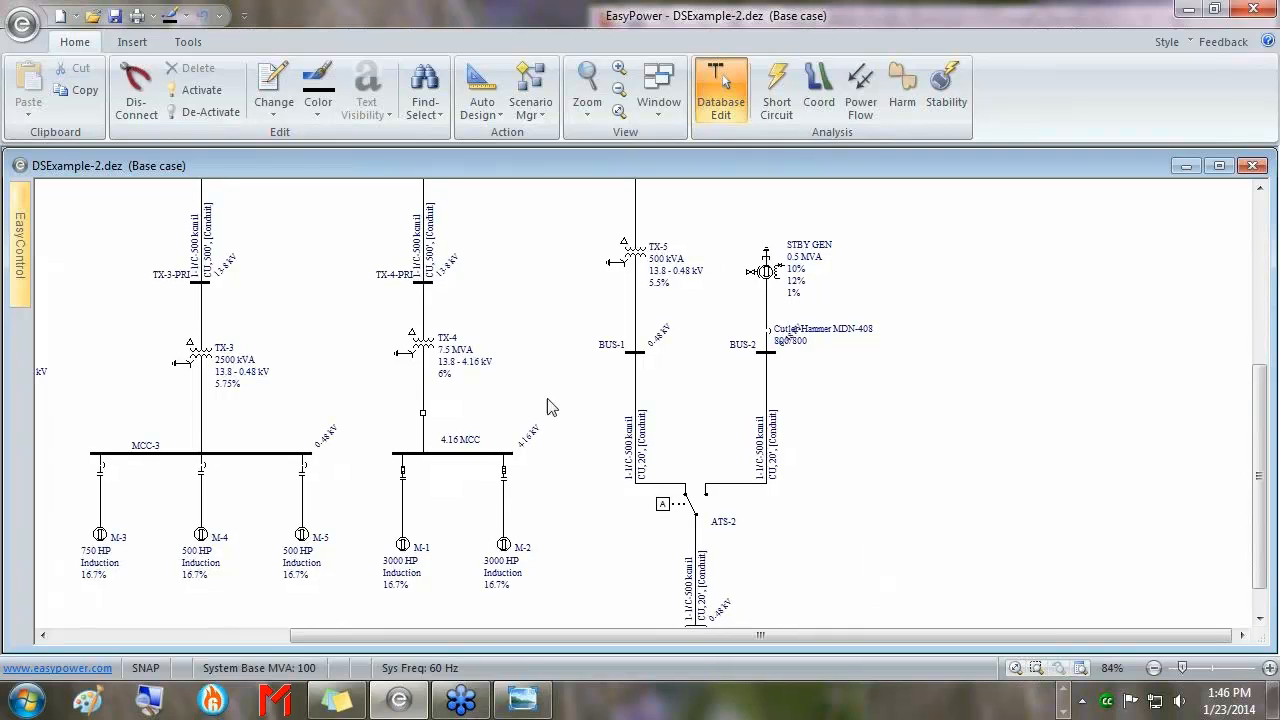
Enter the Stability analysis, open the fused switch feeding M-2 below 4.16 MCC, and close it to simulate starting M-2
click(944, 88)
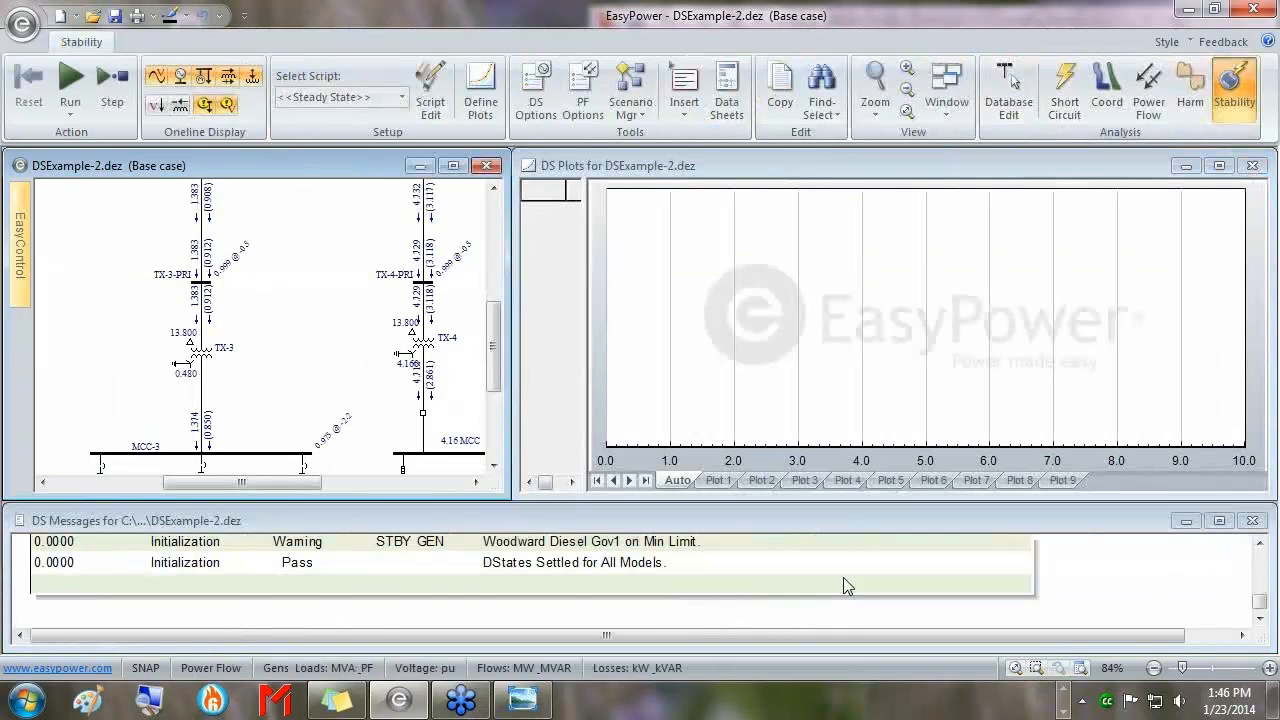
drag(405, 395, 313, 304)
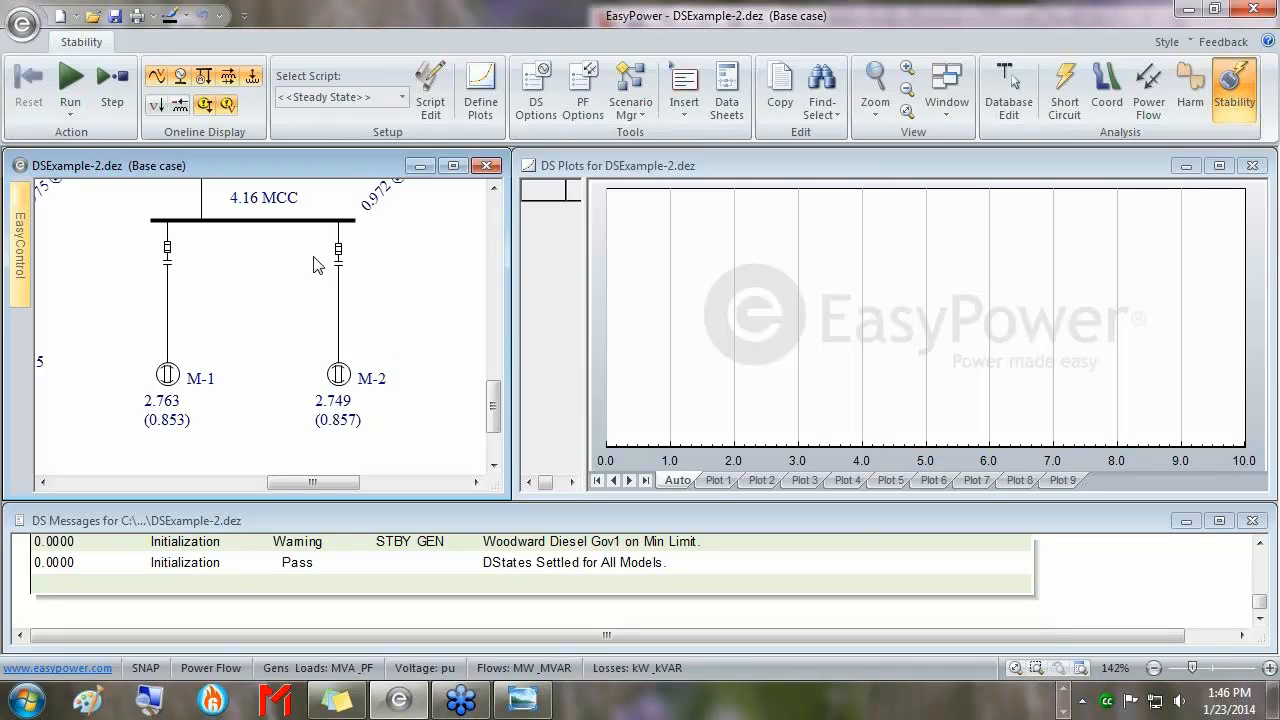
right_click(338, 250)
click(420, 268)
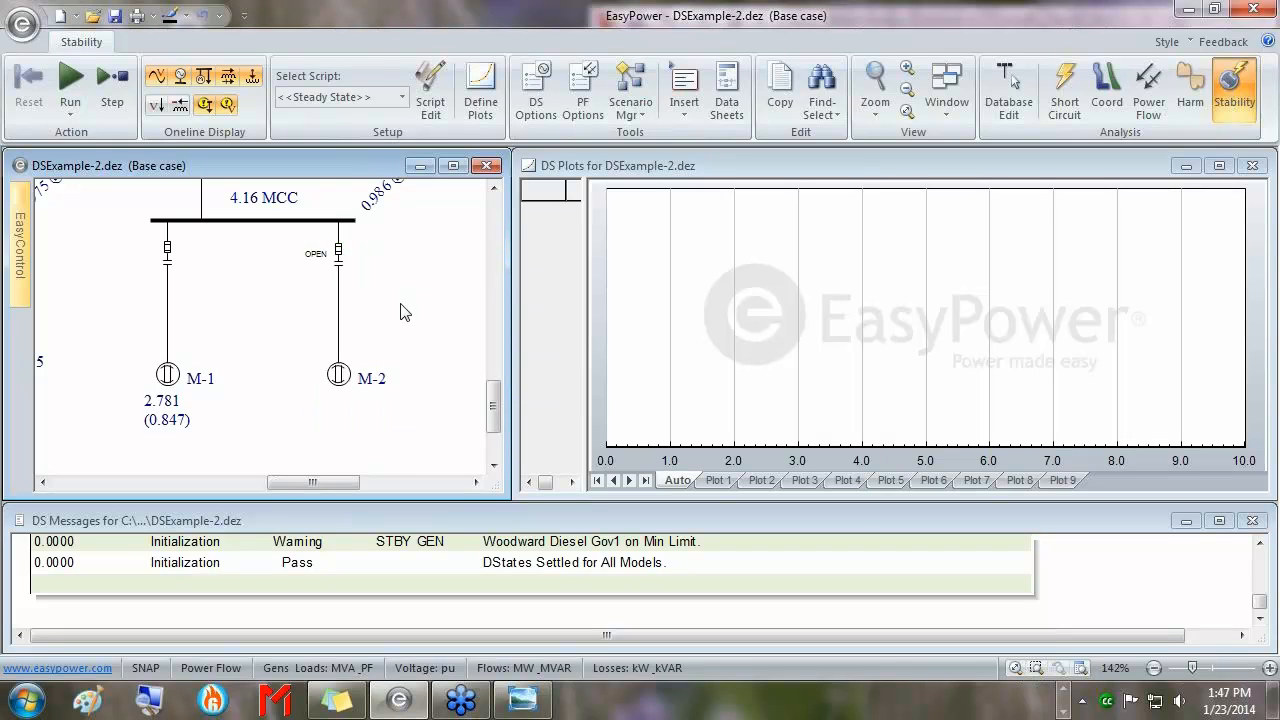
click(337, 259)
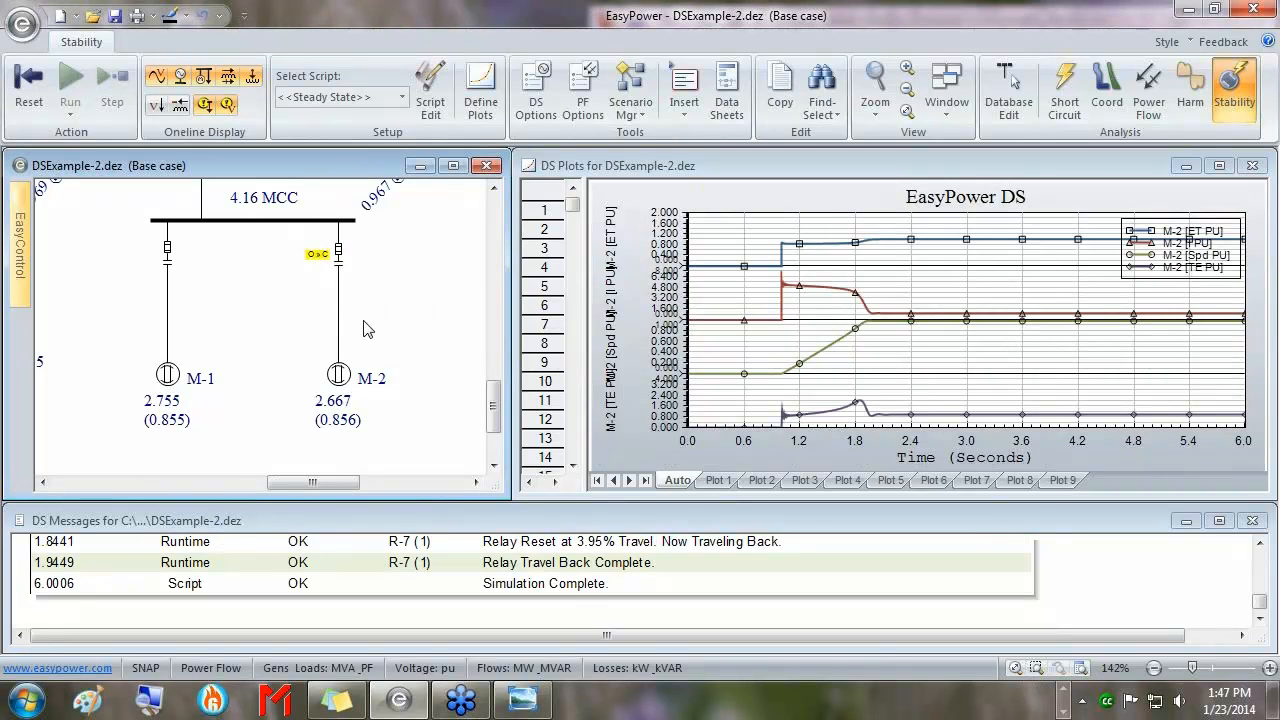
Maximize the plots, move the legend beside M-2's current curve, trace the starting curves with the data cursor, and restore the window layout
click(1220, 166)
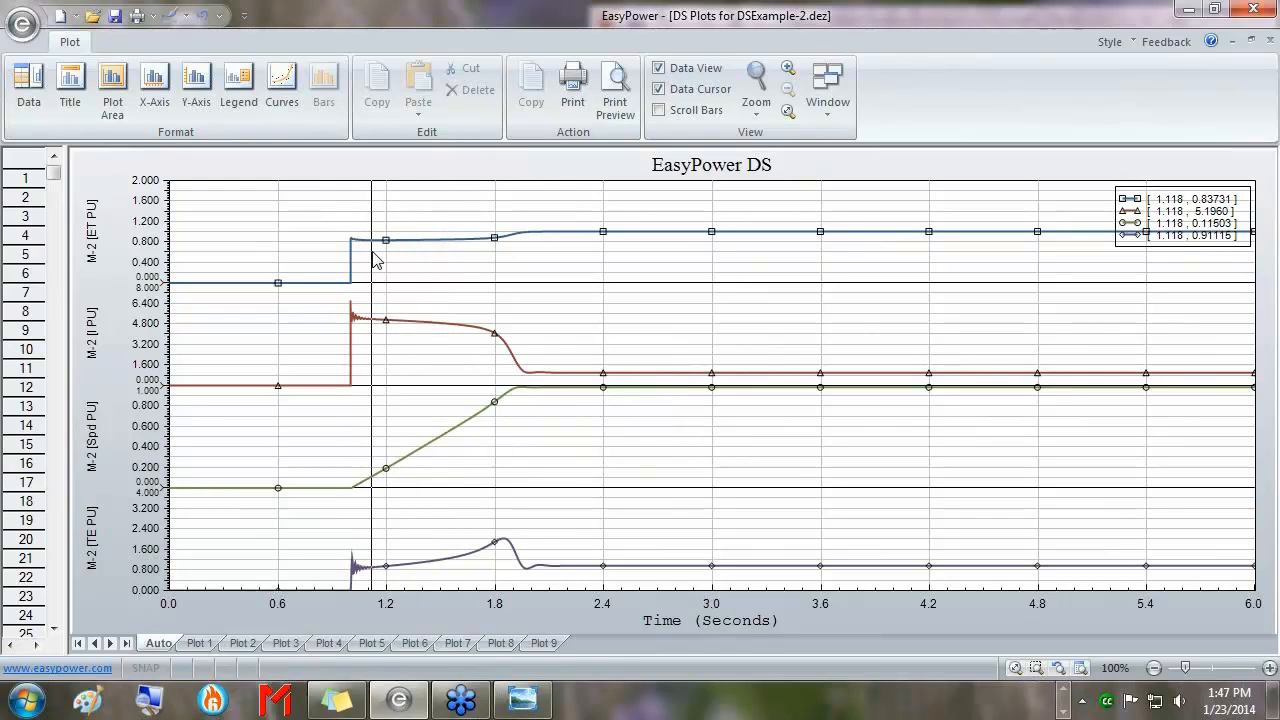
drag(1182, 225, 578, 328)
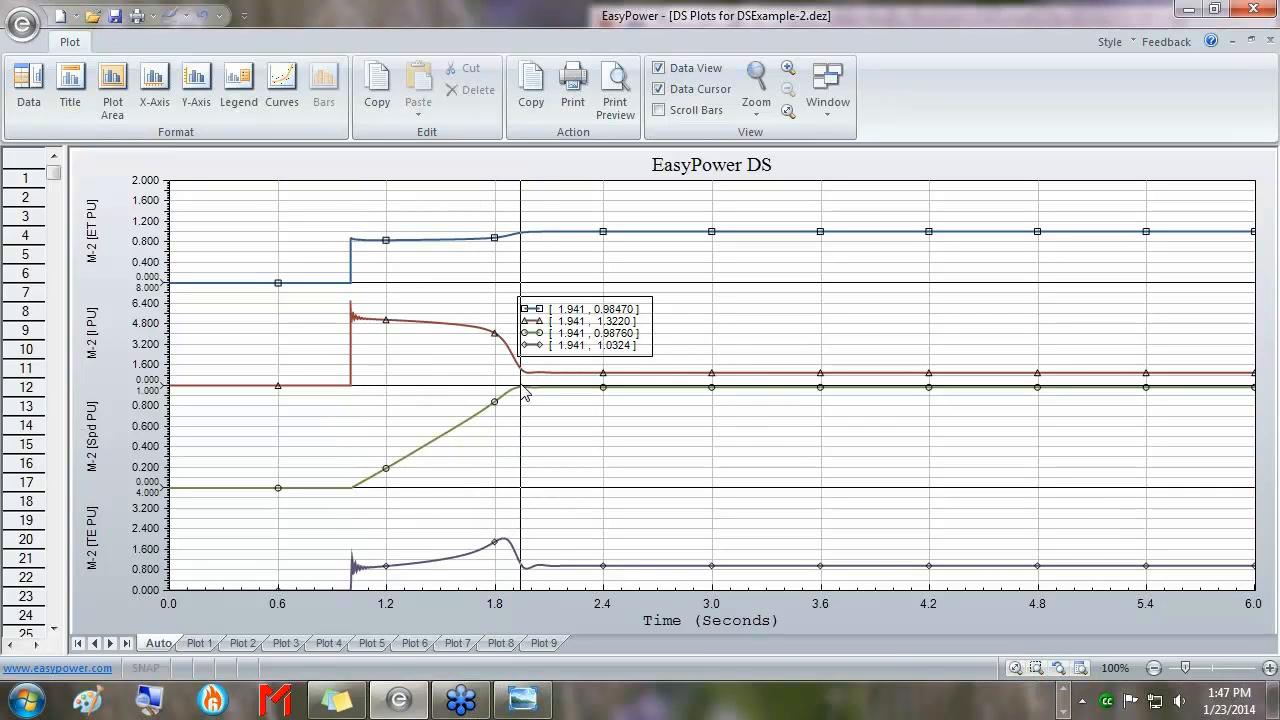
click(1250, 39)
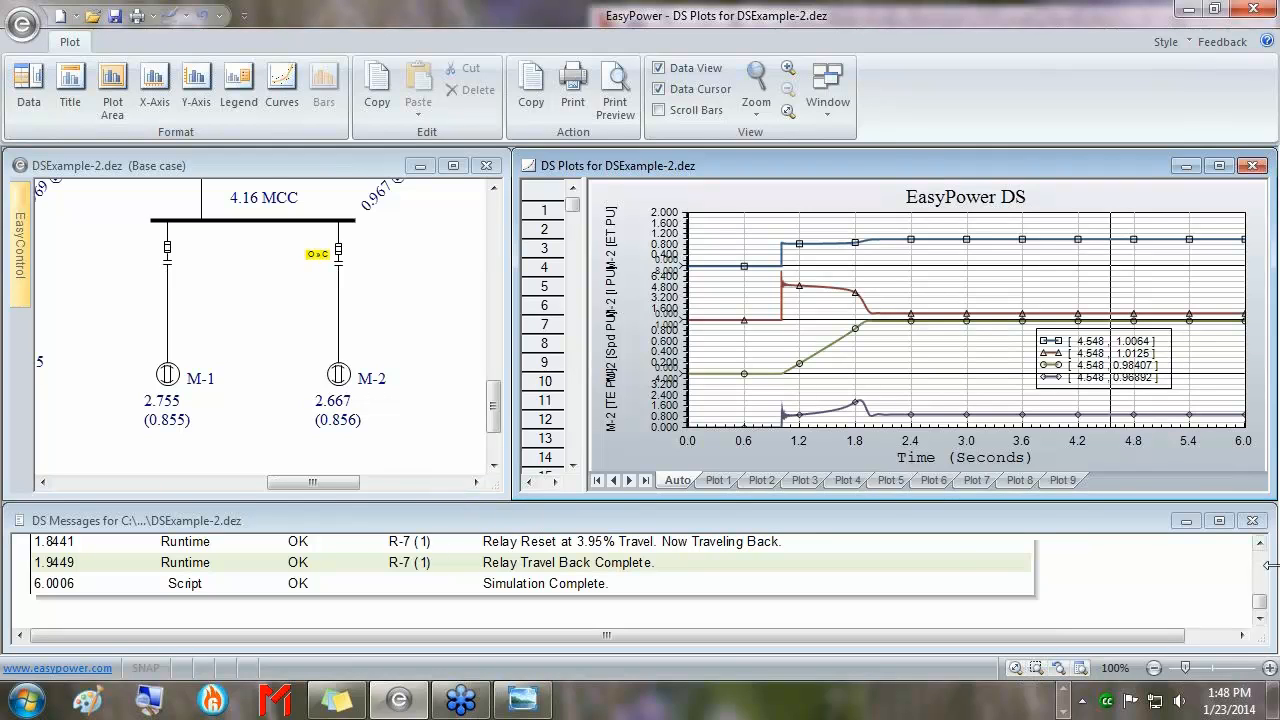
Enlarge the DS Messages window, review the initialization, M-2 starting and relay messages, and return the windows to the tiled layout
click(525, 523)
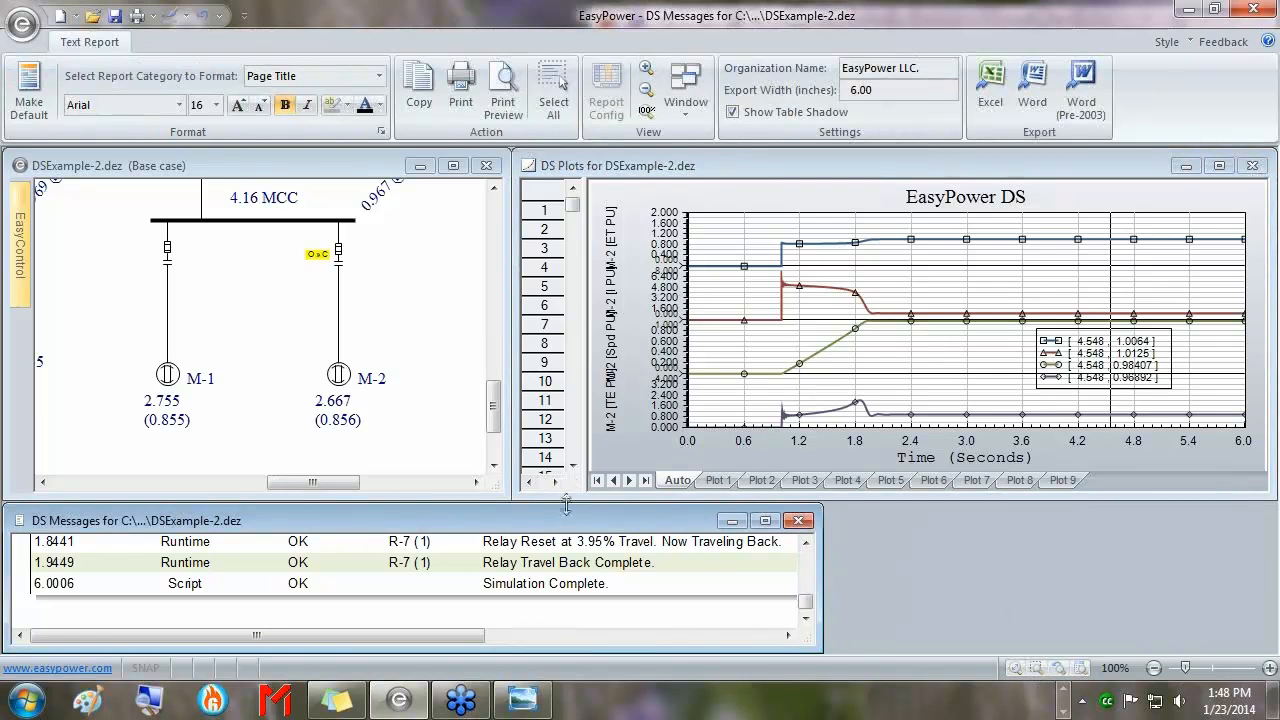
drag(568, 510, 578, 170)
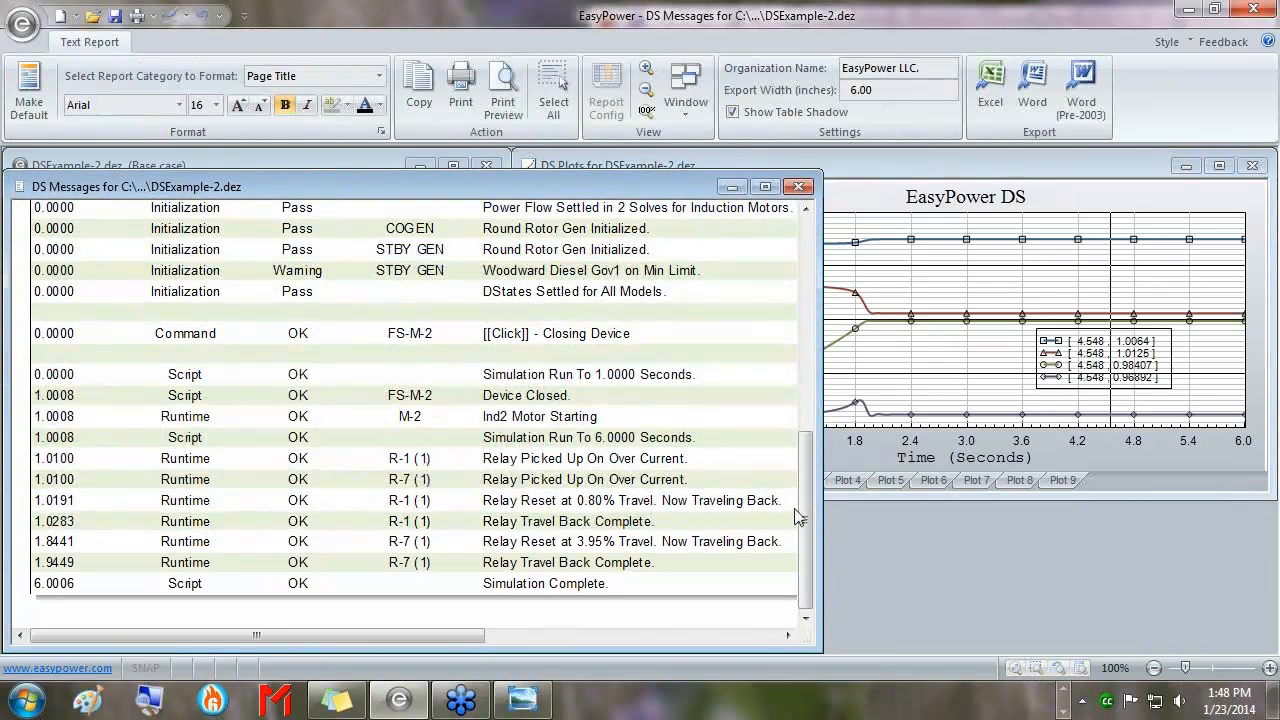
drag(821, 518, 924, 537)
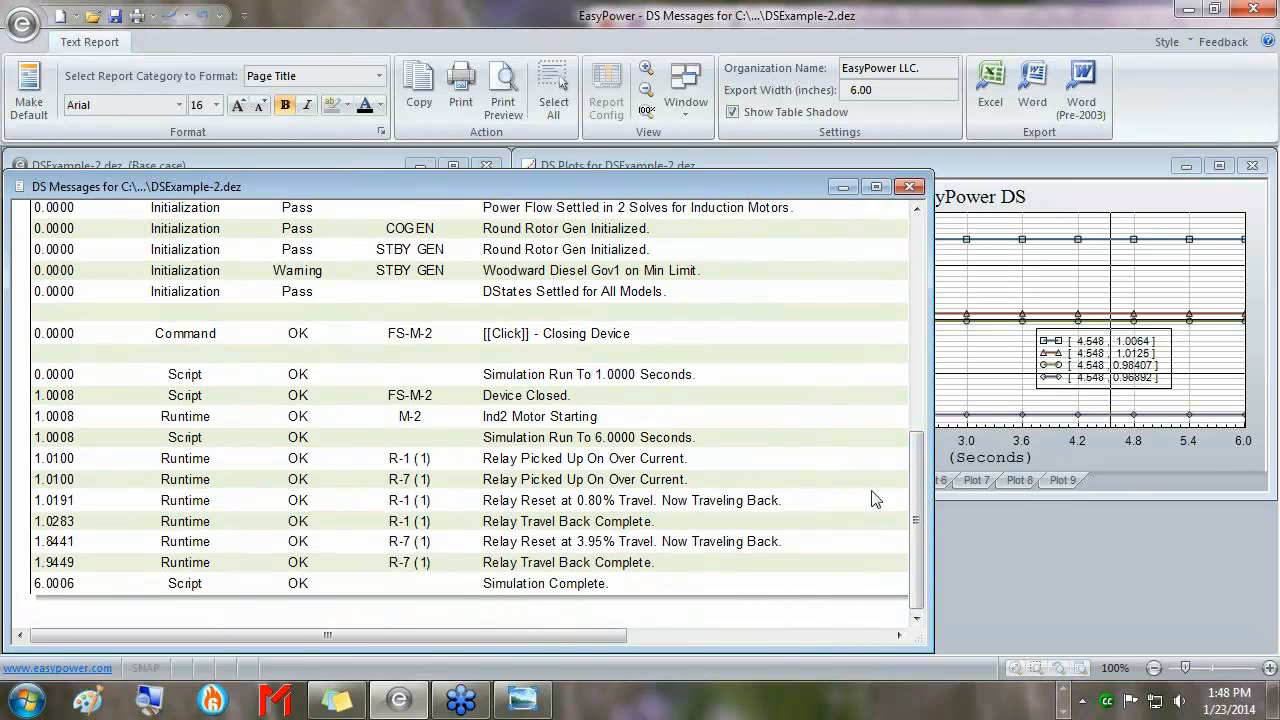
drag(917, 510, 920, 318)
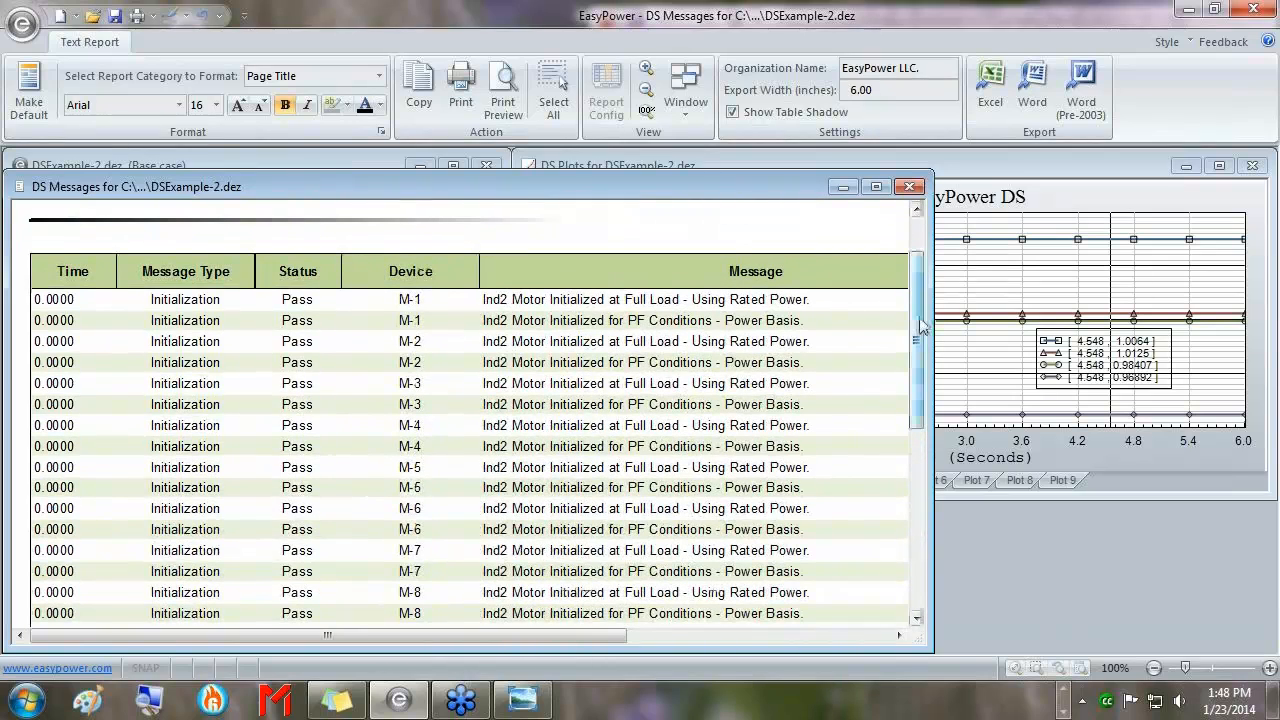
drag(920, 320, 916, 371)
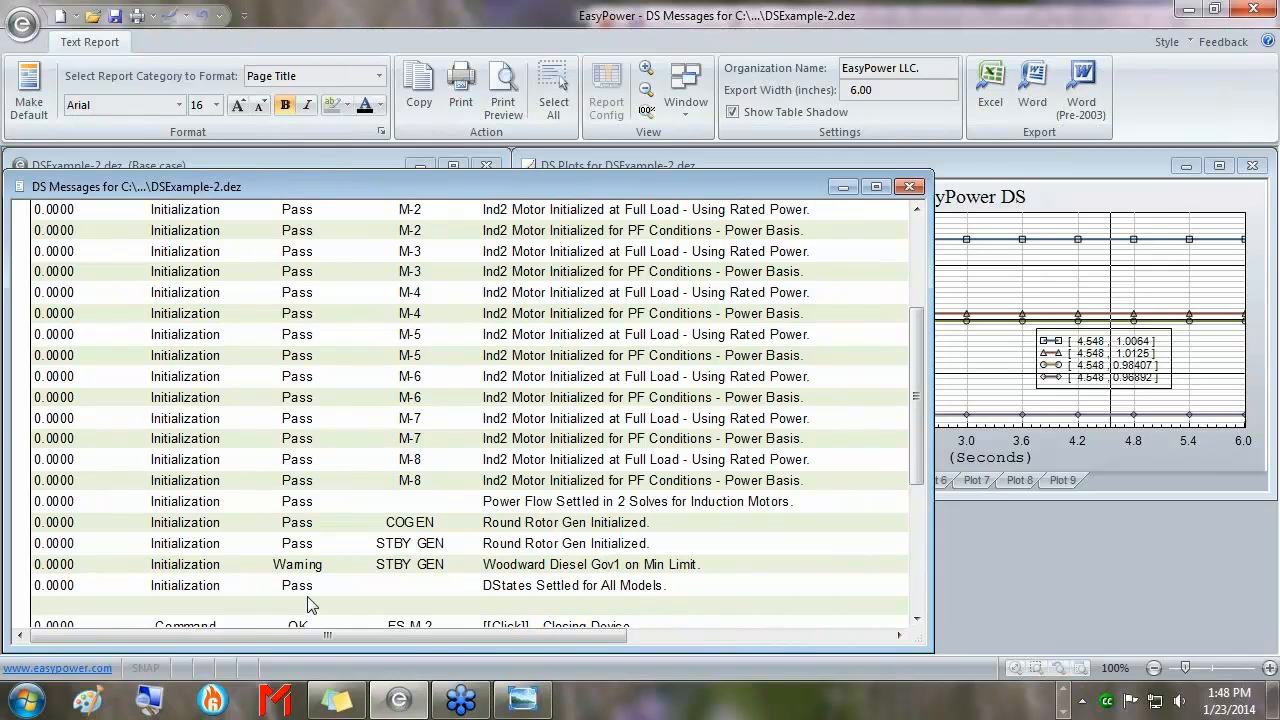
drag(910, 347, 912, 513)
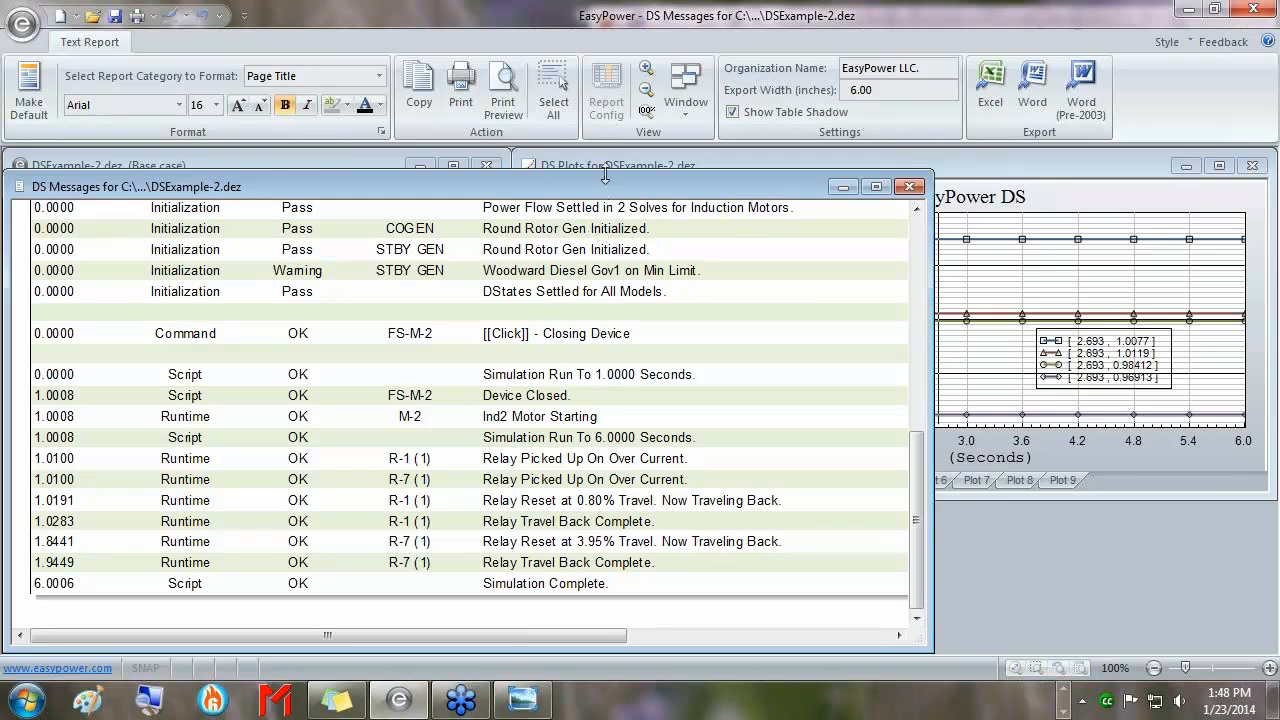
drag(605, 176, 606, 158)
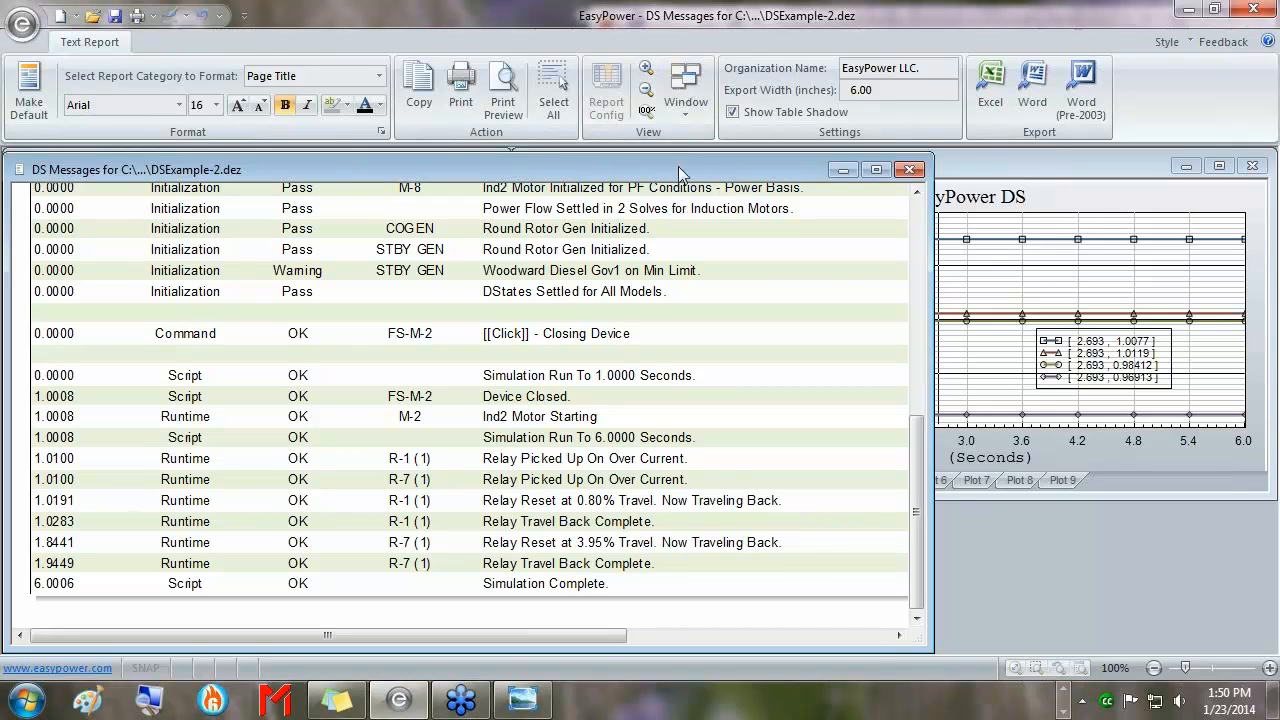
drag(680, 154, 708, 508)
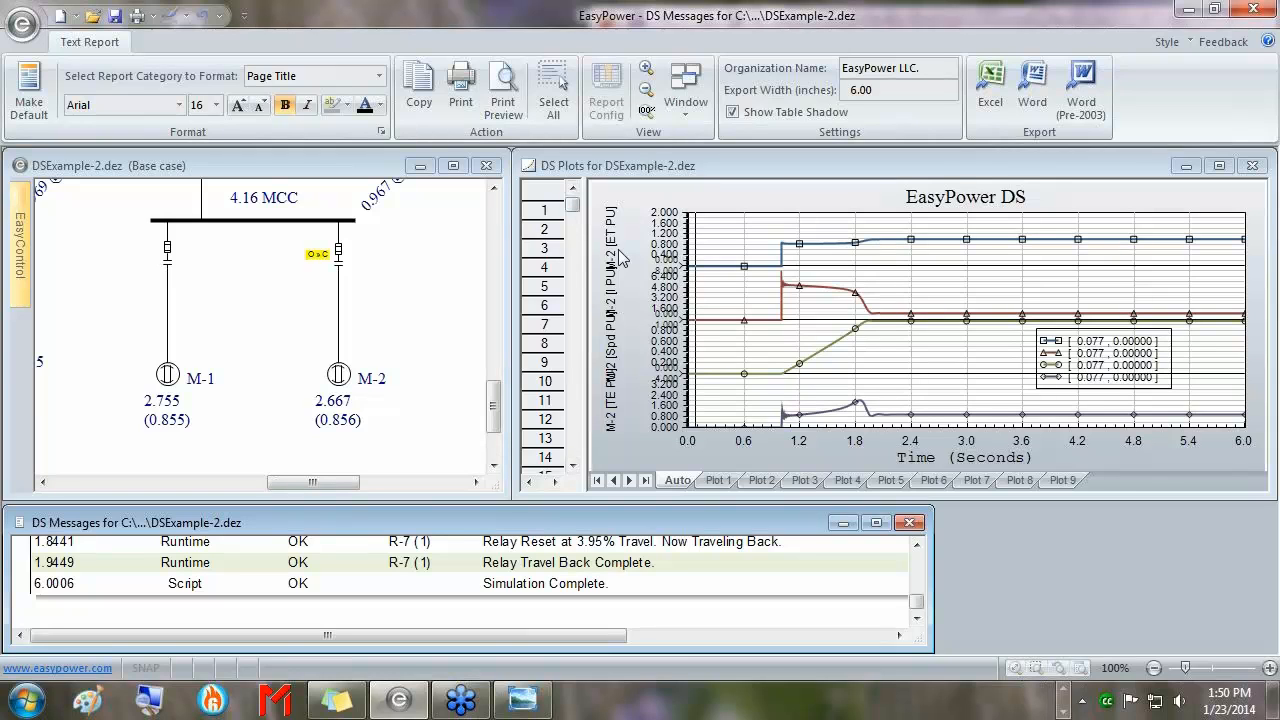
key(shift+F4)
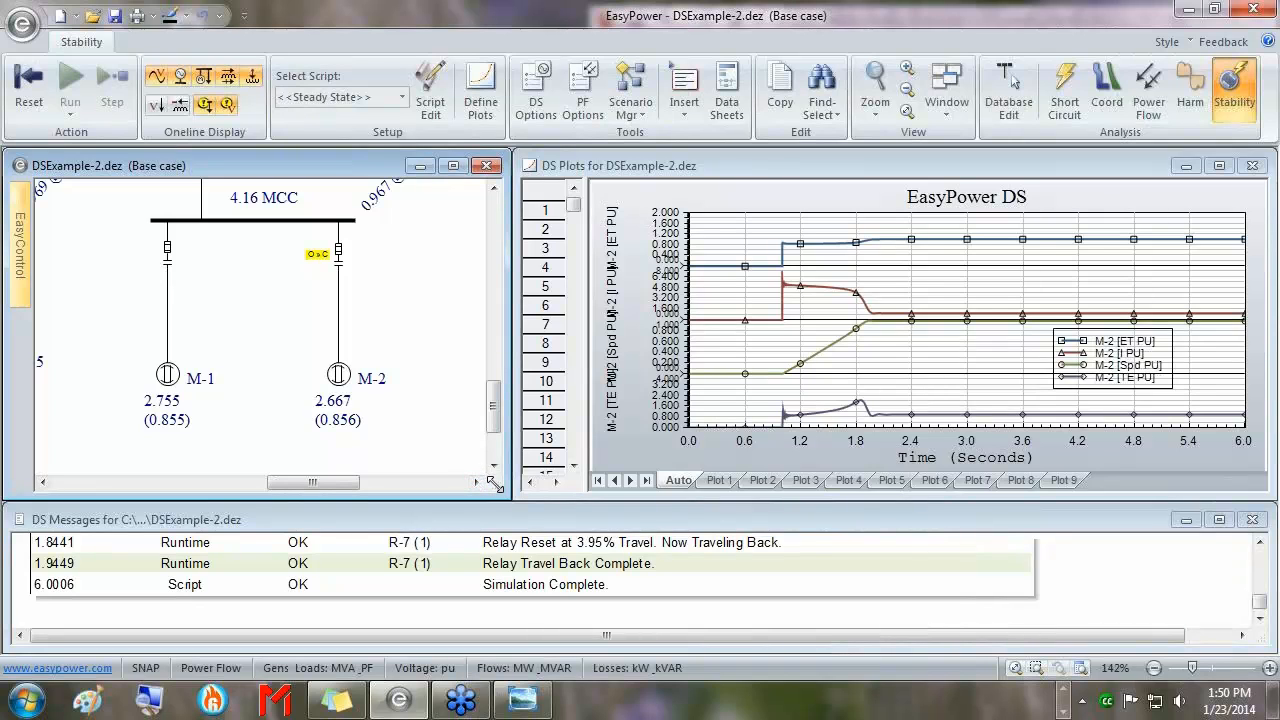
mouse_move(493, 487)
mouse_down()
mouse_move(578, 500)
mouse_move(623, 415)
mouse_move(580, 415)
mouse_move(433, 518)
mouse_move(529, 491)
mouse_move(448, 402)
mouse_move(505, 482)
mouse_move(497, 490)
mouse_up()
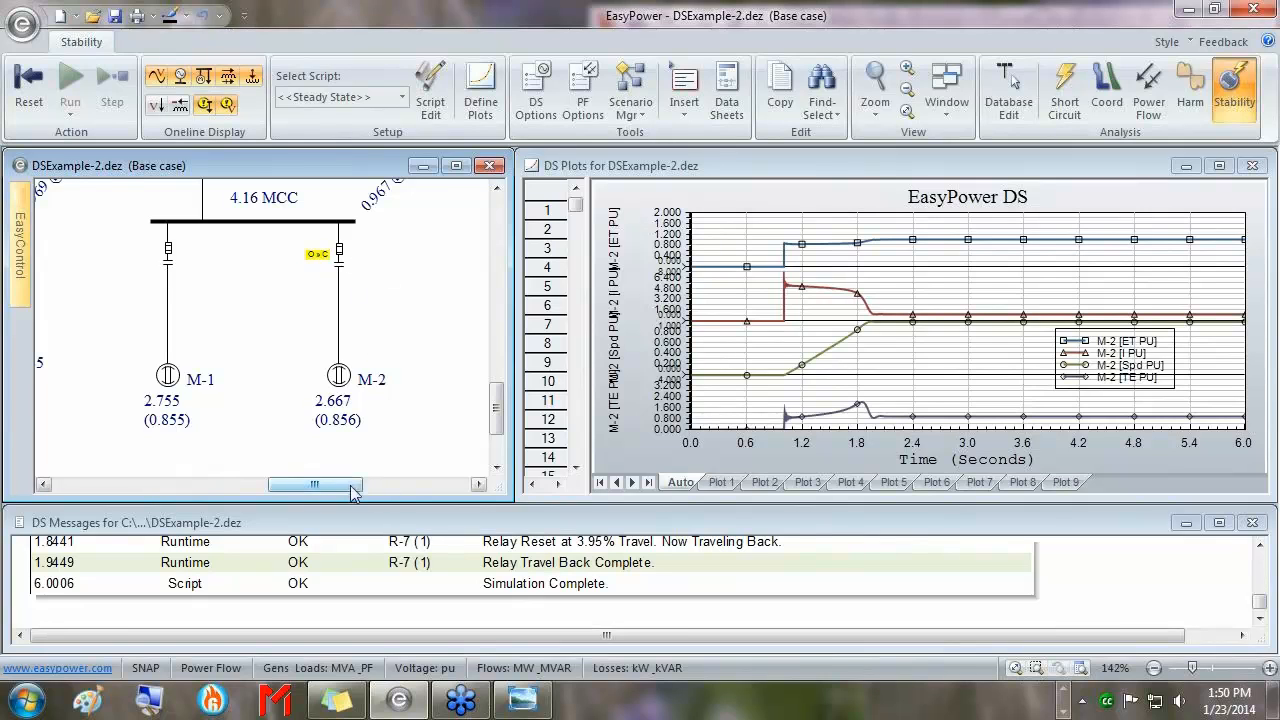
Bring the MCC-3 motors into view on the one-line and display Plot 3 with the MCC-3 voltage, TX-3 current and M-4 current
drag(351, 490, 271, 489)
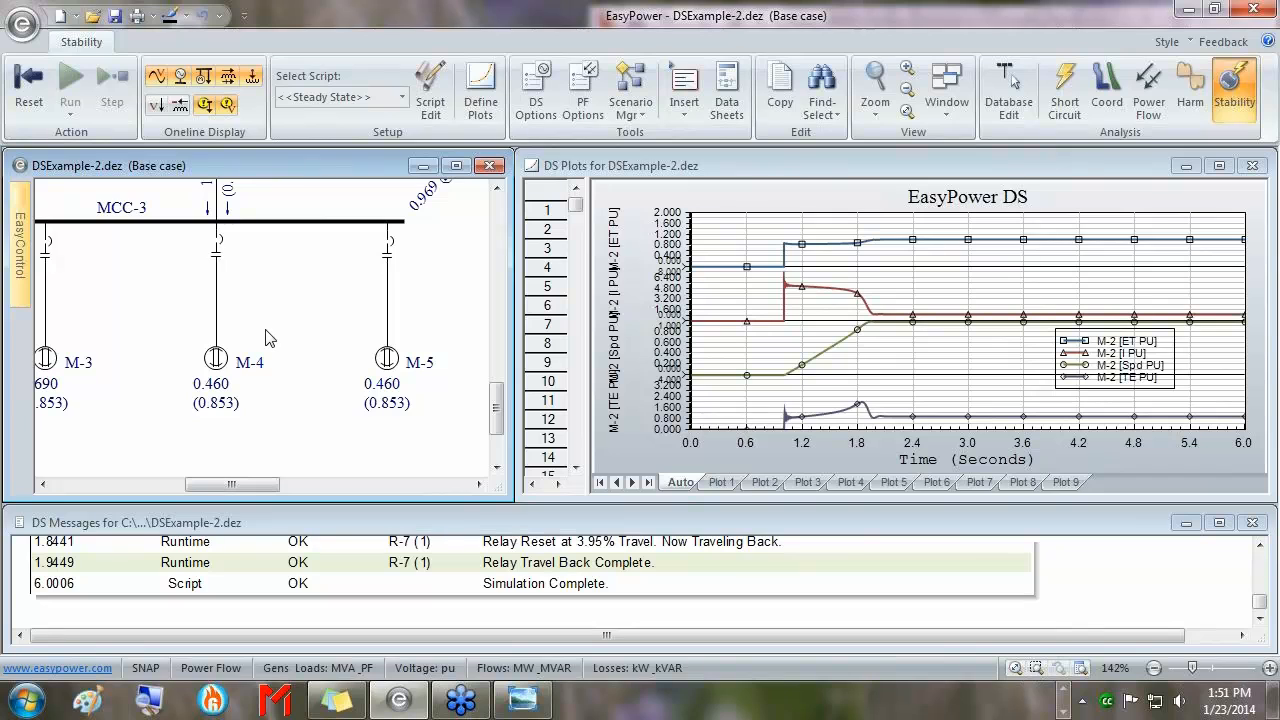
click(733, 488)
click(765, 484)
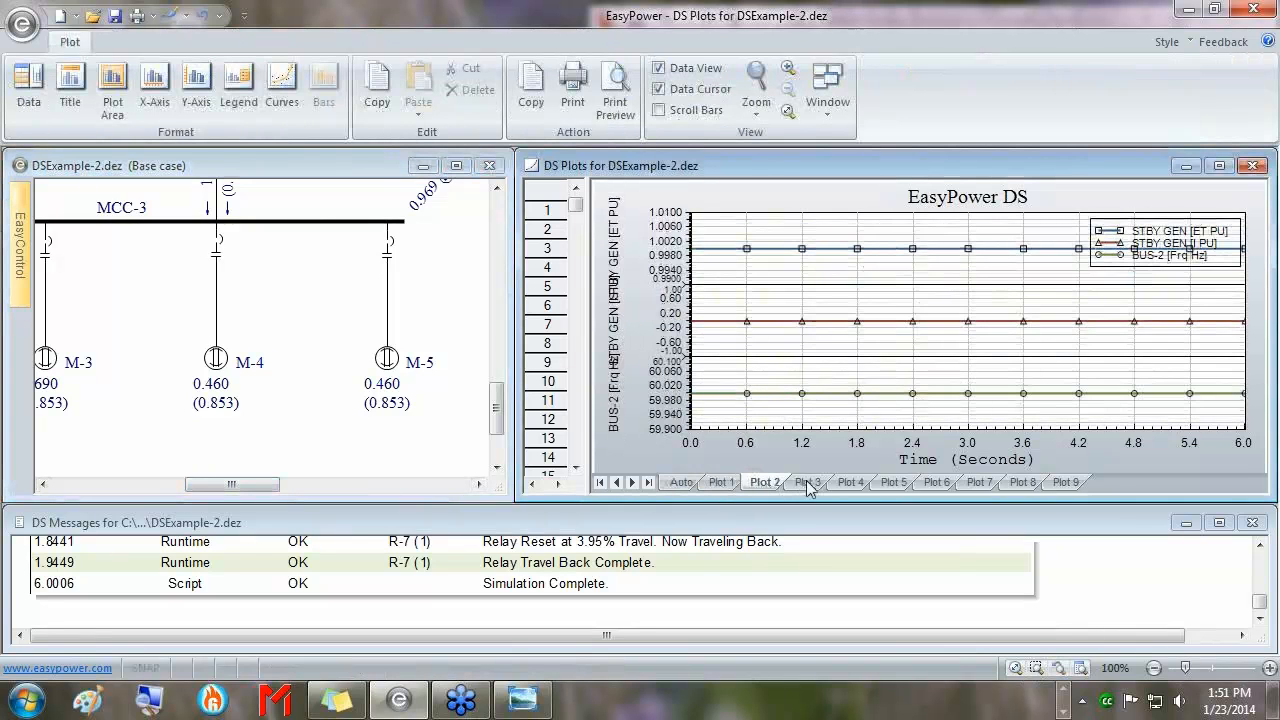
click(810, 484)
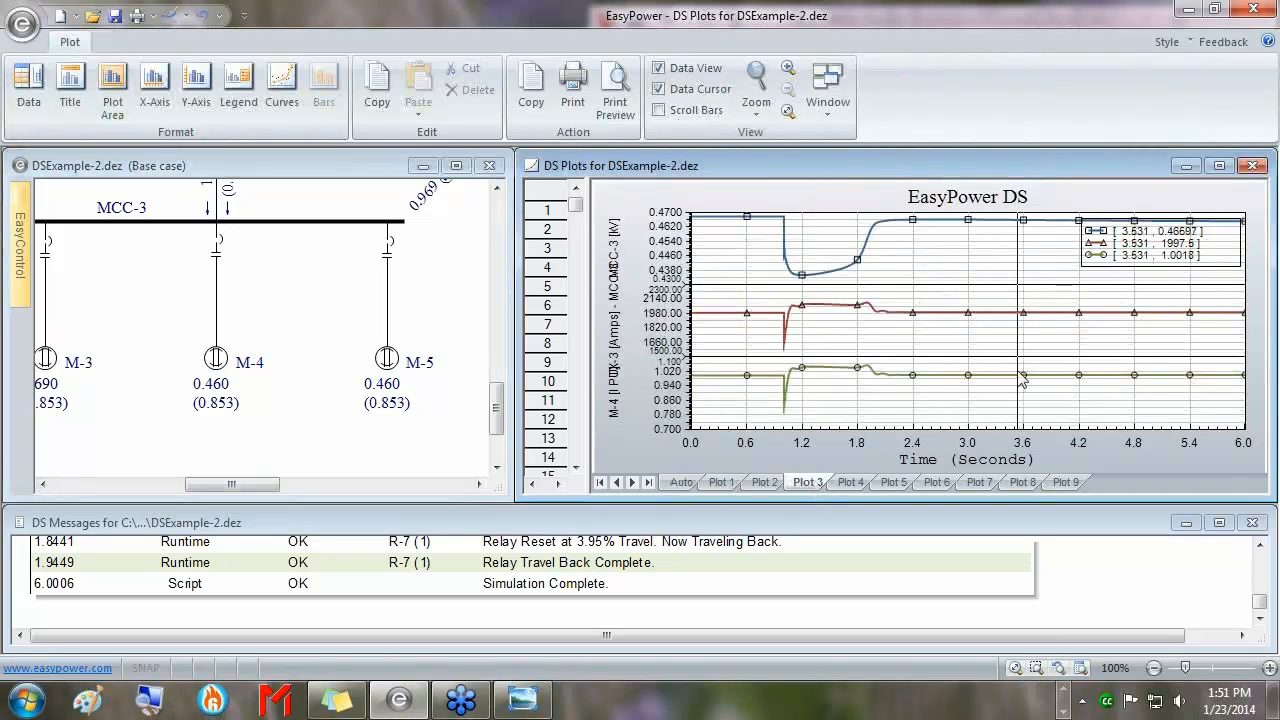
Center MCC-3's motors, make the one-line and plot windows taller, and trace the Plot 3 curves with the data cursor
drag(245, 484, 239, 484)
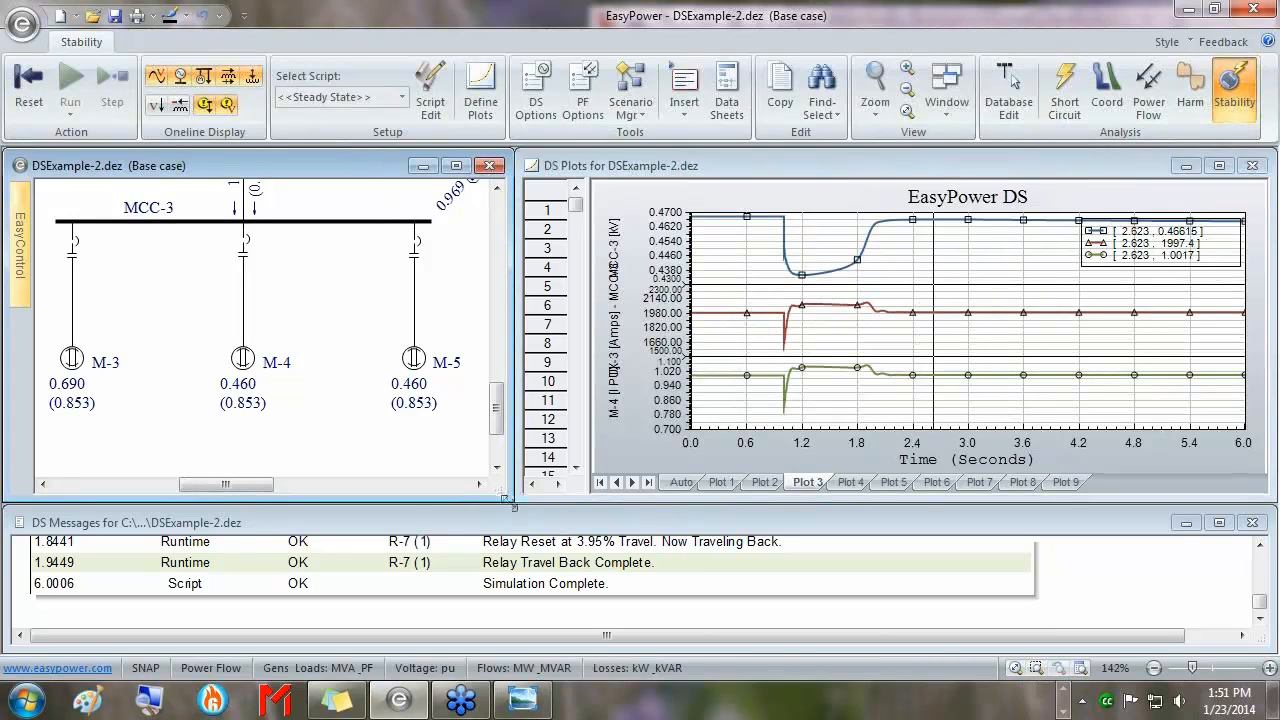
drag(512, 507, 507, 618)
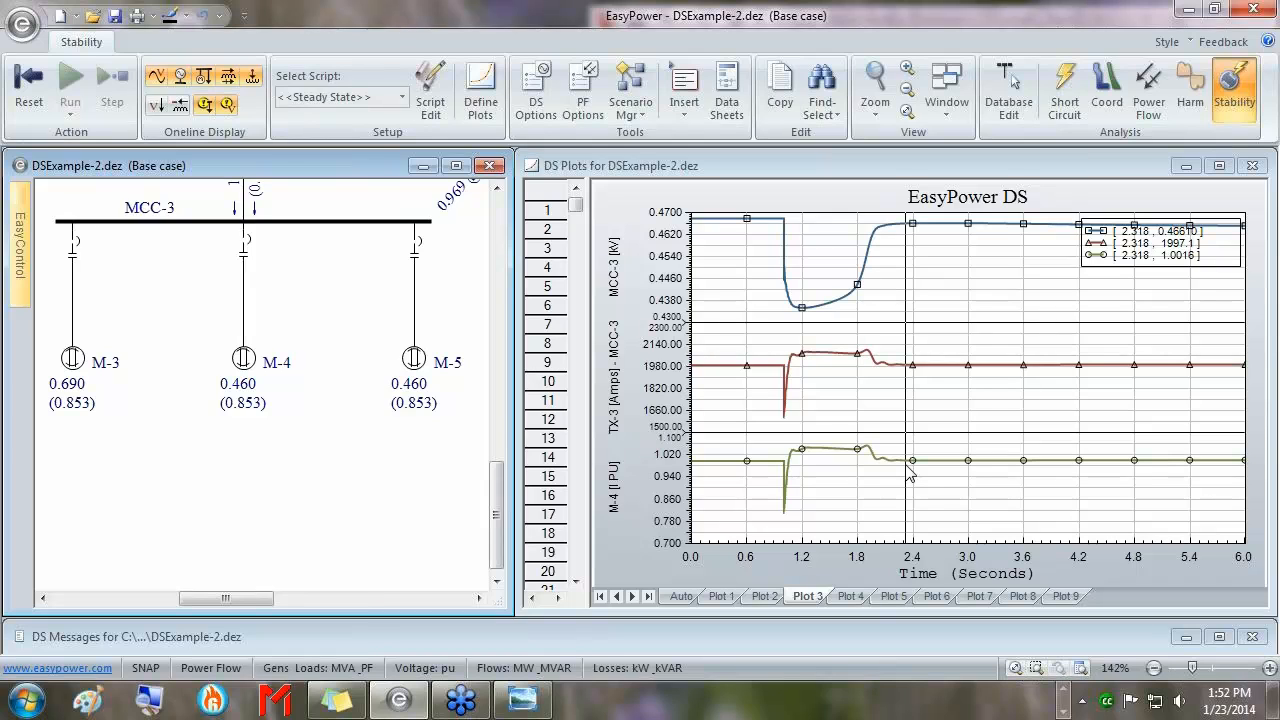
drag(910, 475, 868, 452)
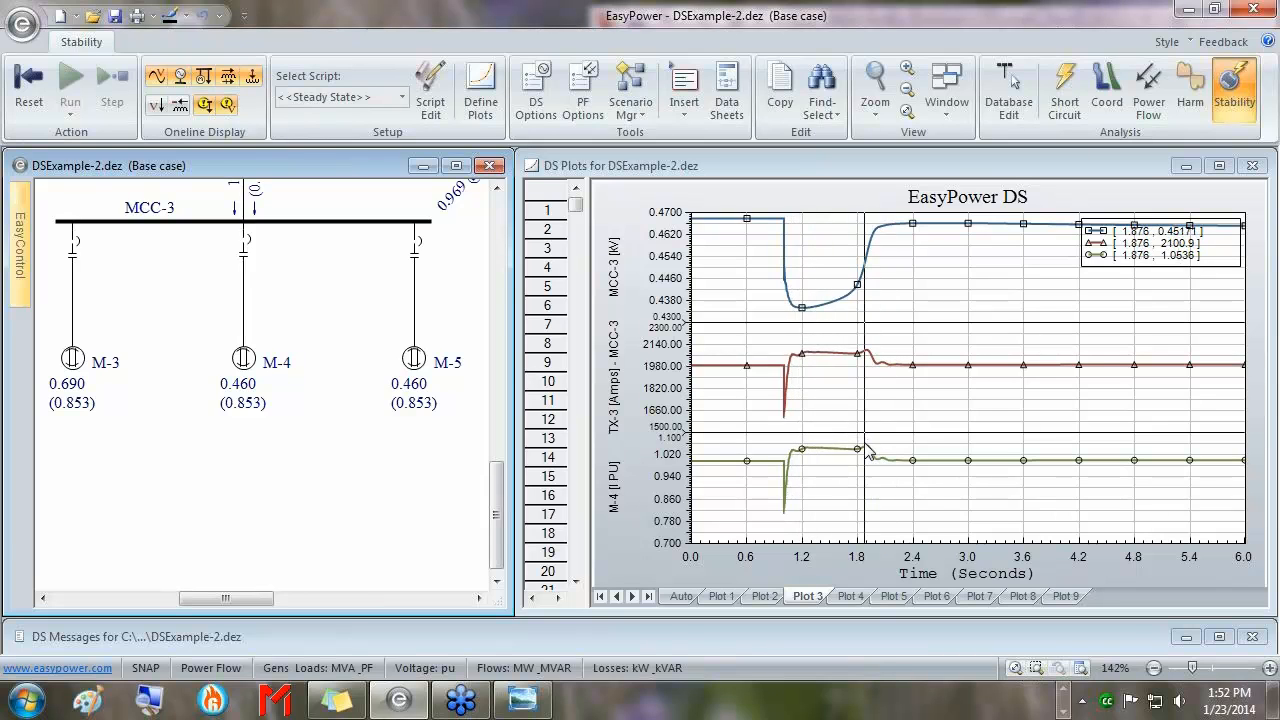